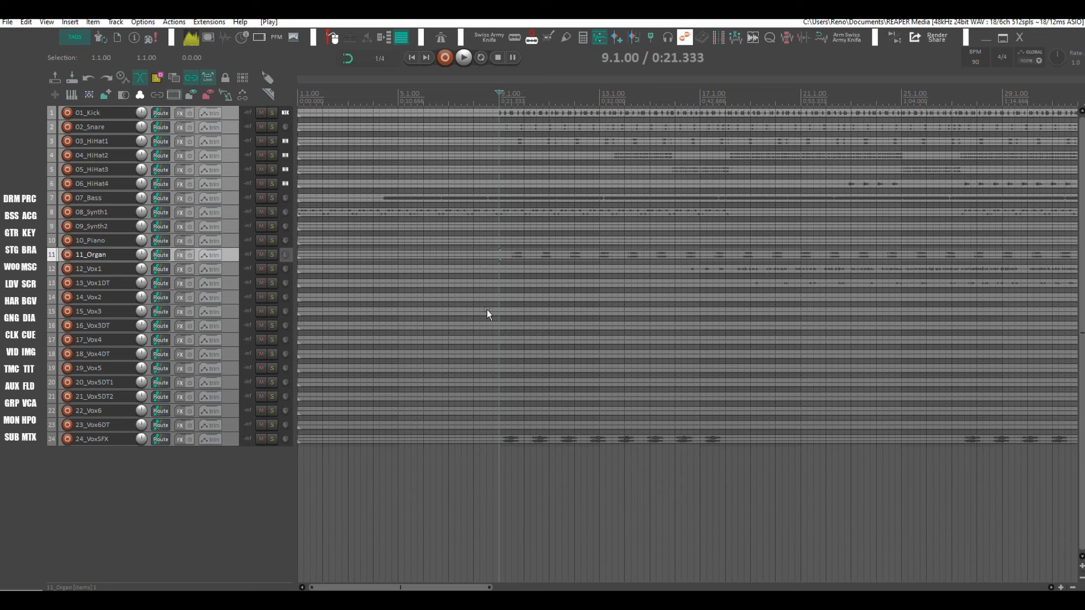
# Step: Switch to the browser to view the Ryan Cali - Back Down video page, then return to REAPER and look over the arrangement
pyautogui.click(276, 601)
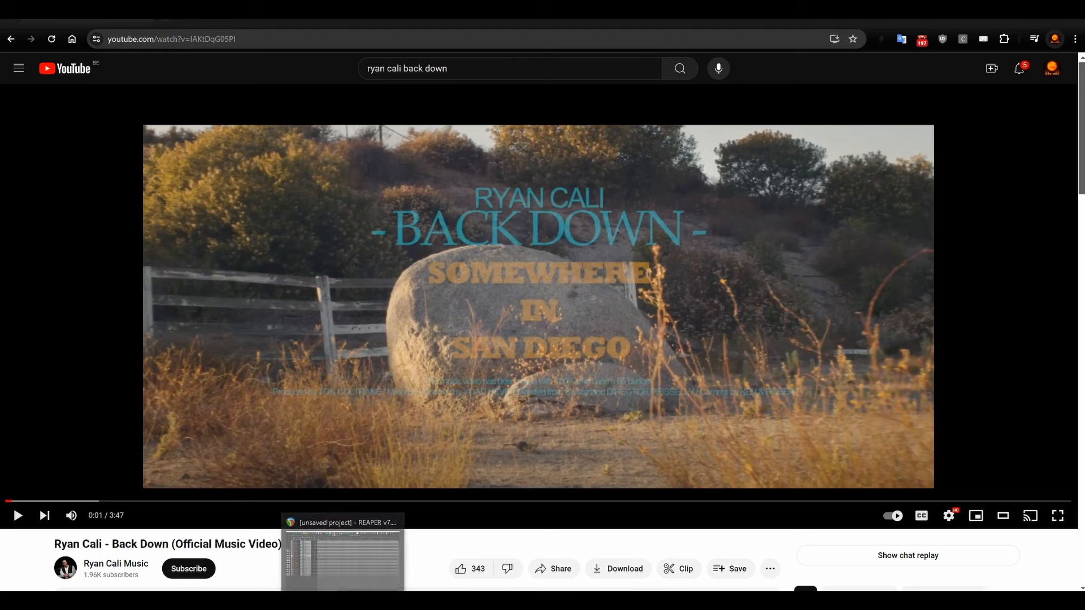
pyautogui.click(342, 551)
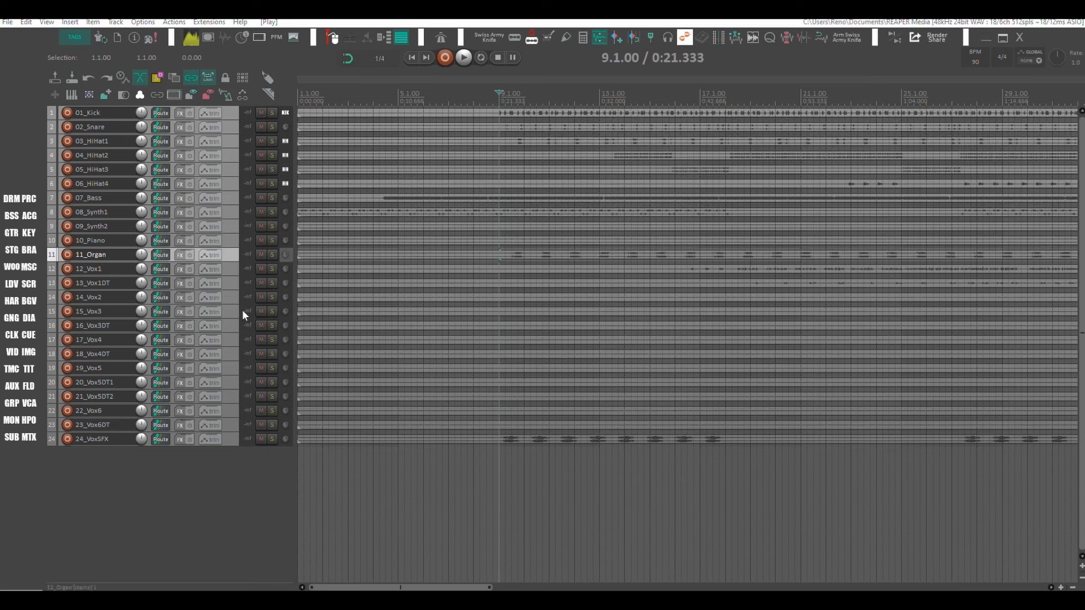
pyautogui.press('super')
pyautogui.click(229, 167)
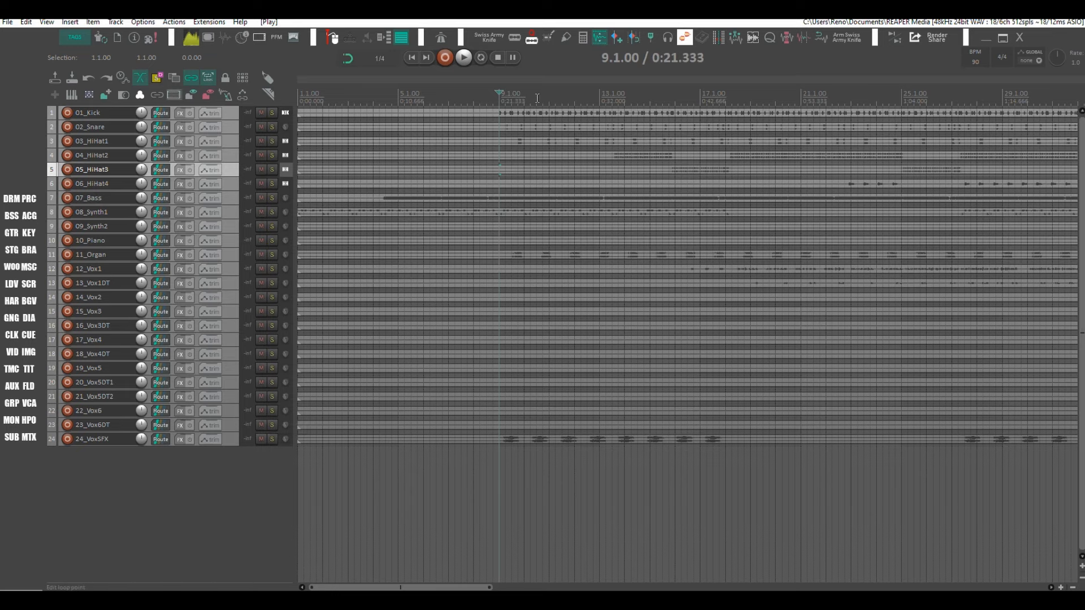
pyautogui.scroll(-3, 538, 98)
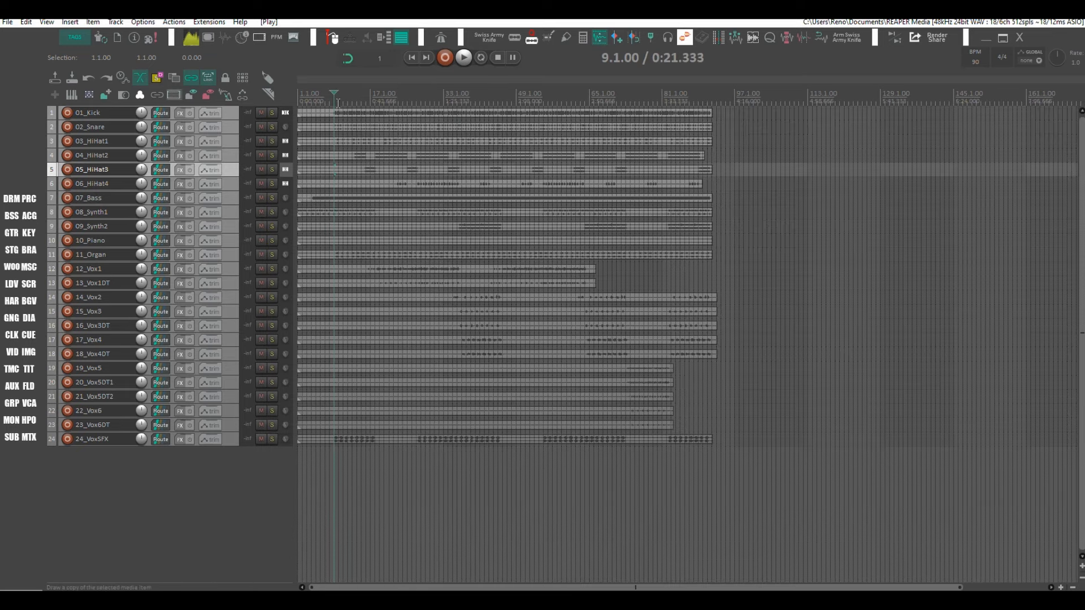
pyautogui.scroll(2, 338, 103)
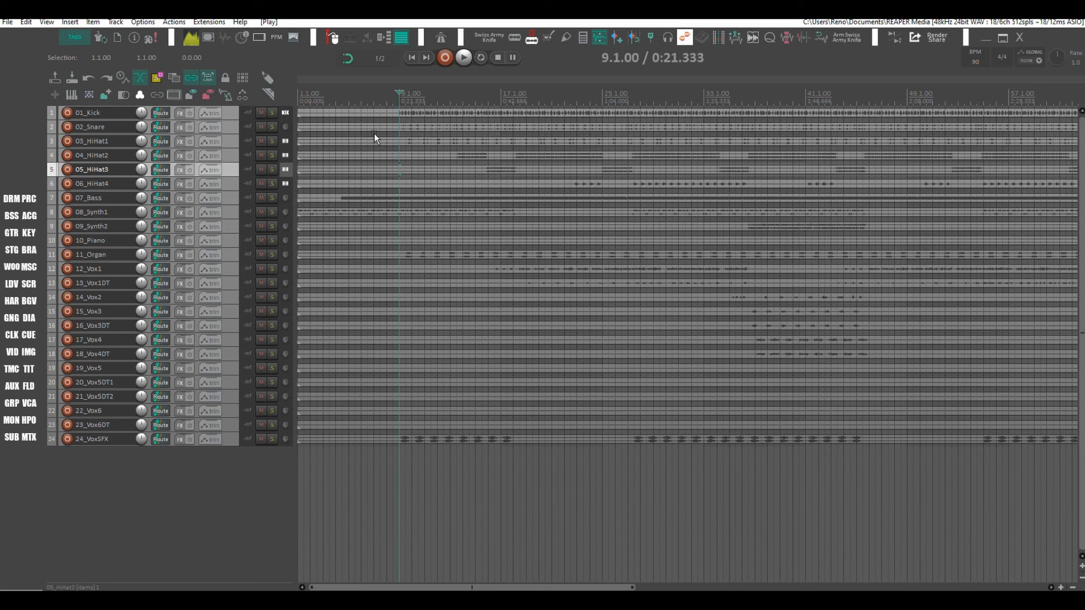
# Step: Tag the drum tracks 01_Kick through 06_HiHat4 as DRM
pyautogui.click(233, 110)
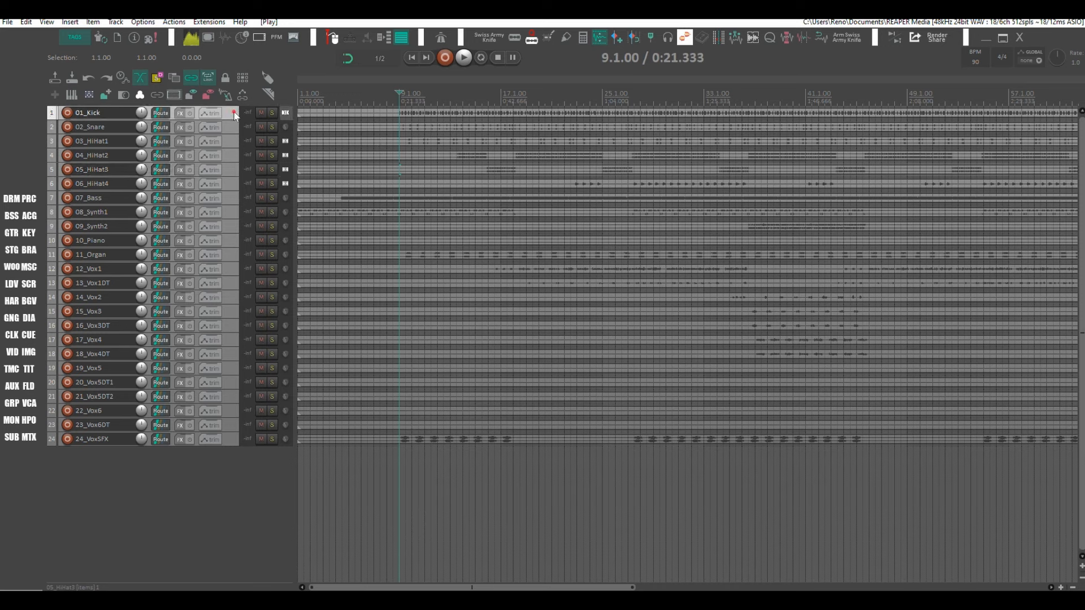
pyautogui.keyDown('shift'); pyautogui.click(229, 182); pyautogui.keyUp('shift')
pyautogui.click(26, 200)
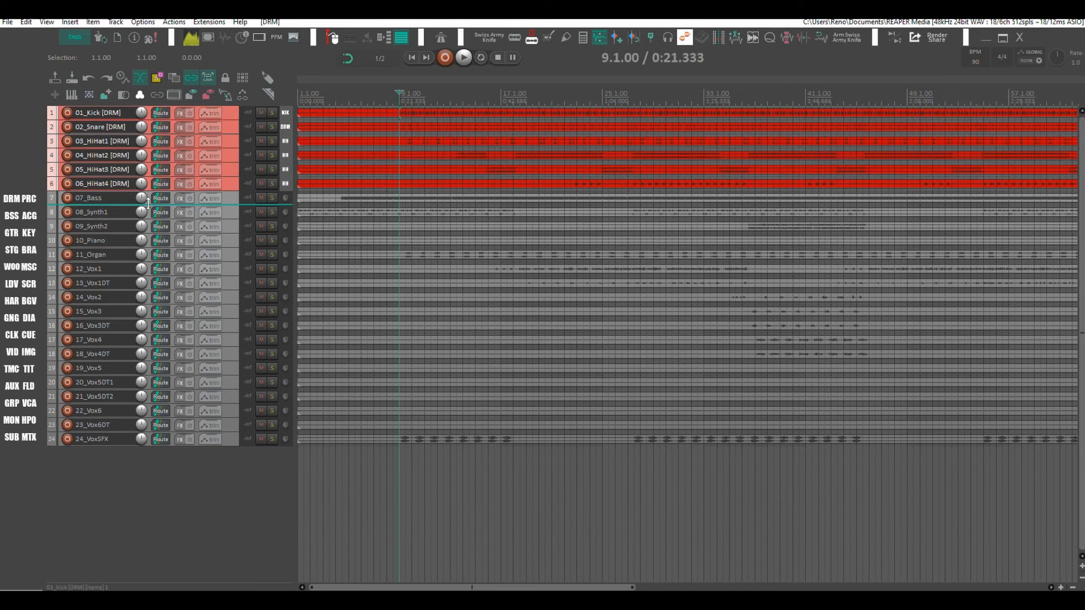
# Step: Tag track 07_Bass as BSS and tracks 08_Synth1 through 11_Organ as KEY
pyautogui.click(232, 200)
pyautogui.click(13, 216)
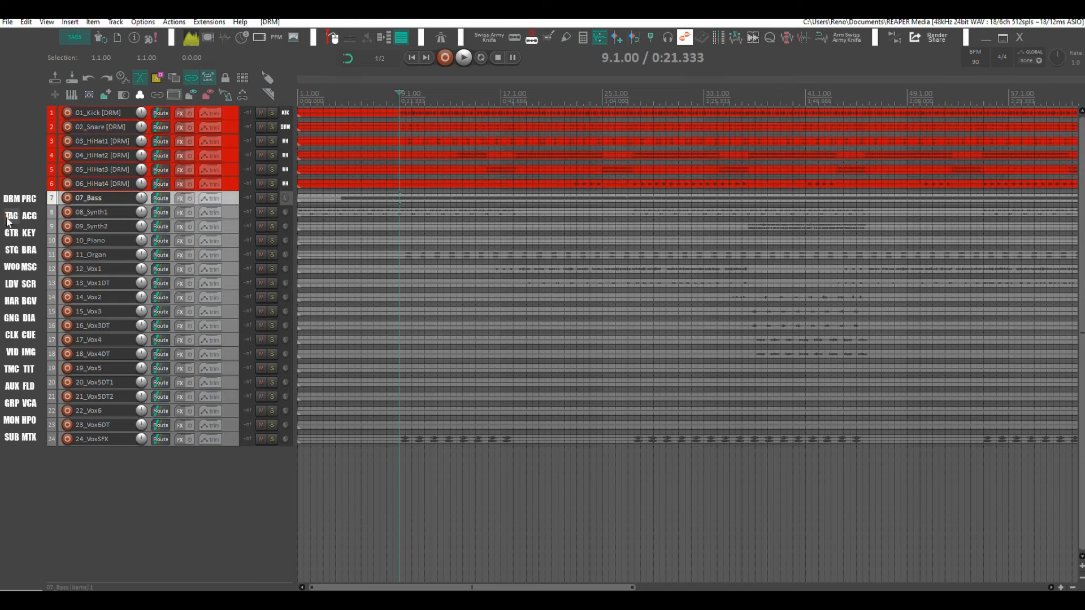
pyautogui.click(96, 215)
pyautogui.keyDown('shift'); pyautogui.click(97, 253); pyautogui.keyUp('shift')
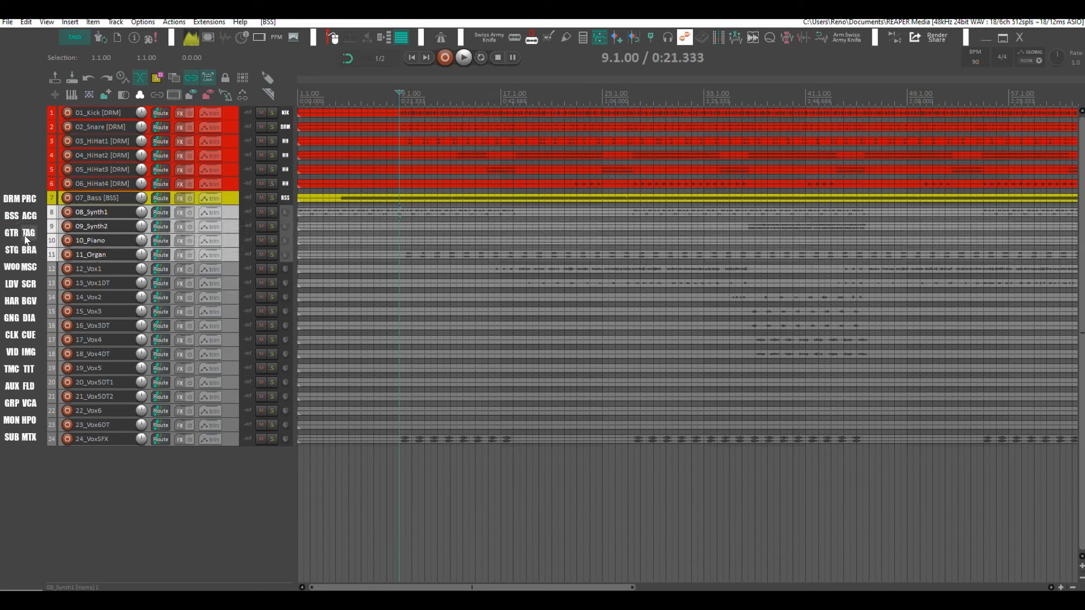
pyautogui.click(29, 232)
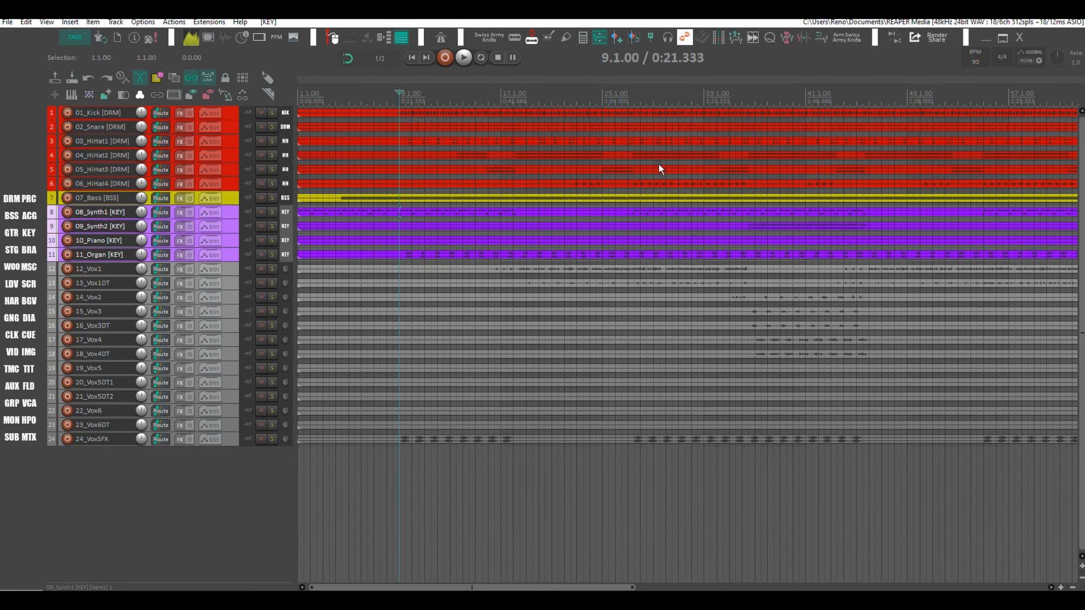
# Step: Open the action list to view the custom actions, and close it again
pyautogui.click(174, 22)
pyautogui.click(186, 32)
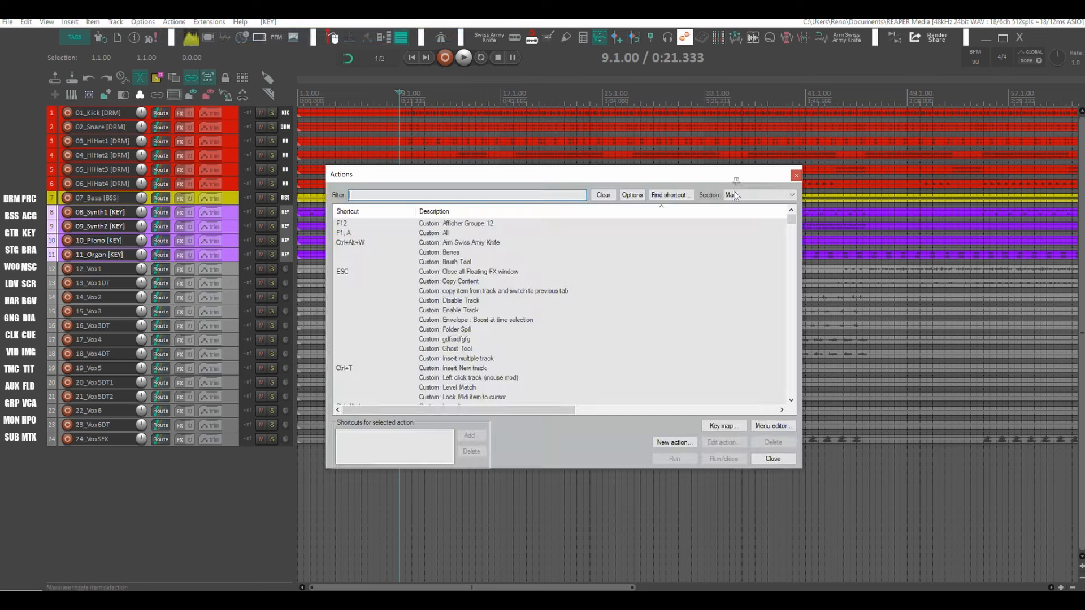
pyautogui.click(797, 176)
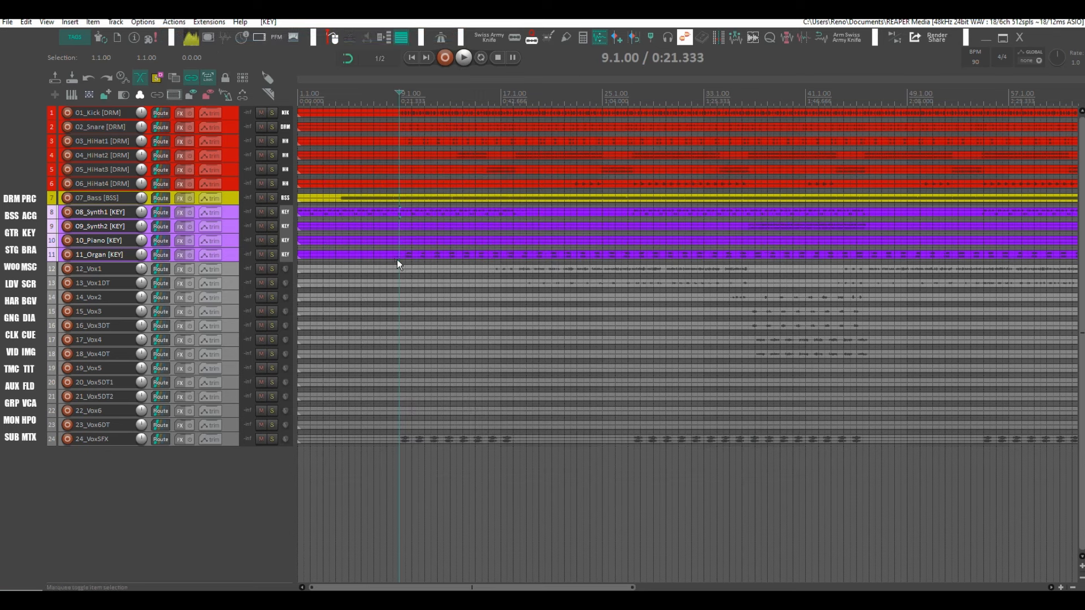
# Step: Move the tracks 14_Vox2, 15_Vox3, 17_Vox4, 19_Vox5 and 22_Vox6 together directly below 12_Vox1
pyautogui.click(234, 269)
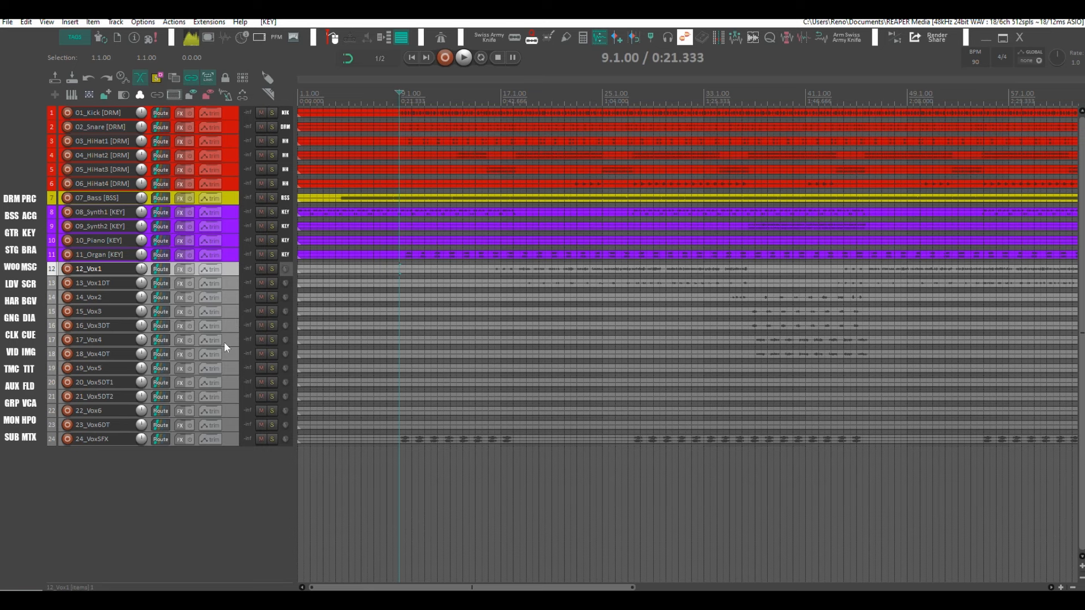
pyautogui.click(225, 292)
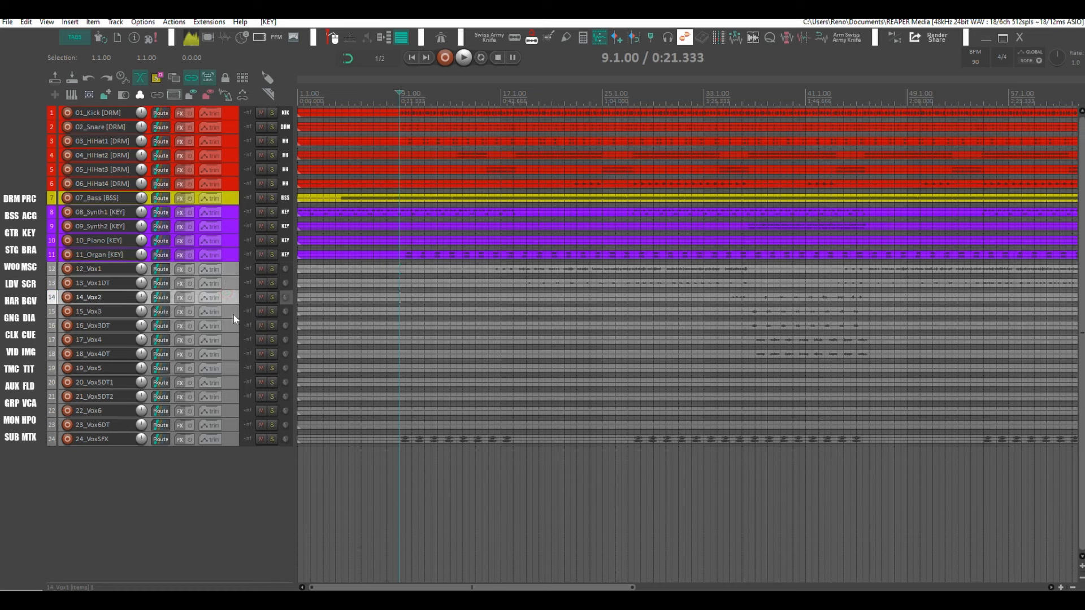
pyautogui.keyDown('shift'); pyautogui.click(235, 317); pyautogui.keyUp('shift')
pyautogui.keyDown('ctrl'); pyautogui.click(236, 340); pyautogui.keyUp('ctrl')
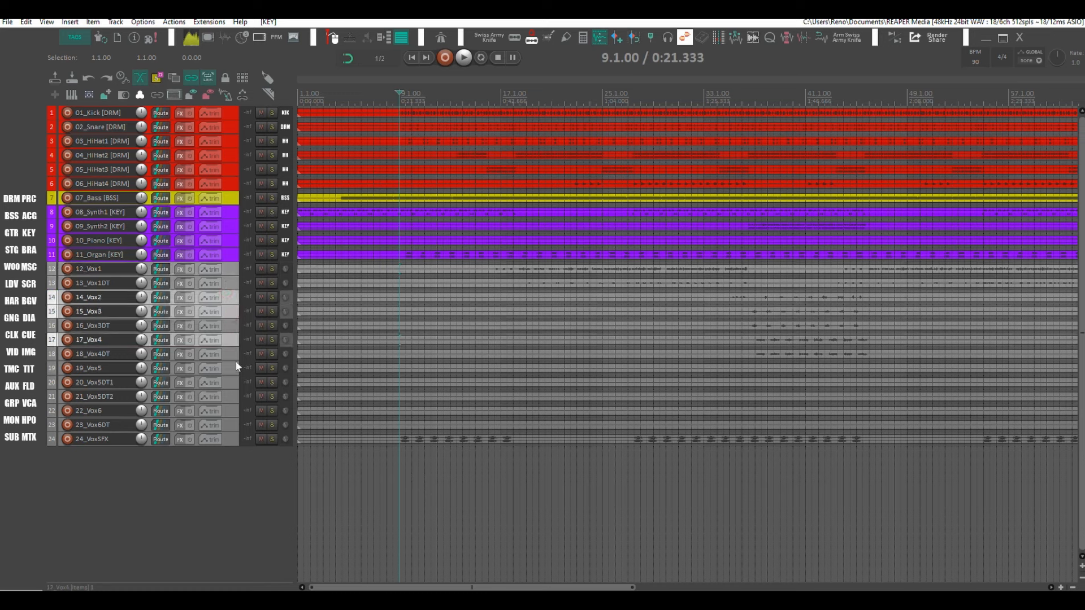
pyautogui.keyDown('ctrl'); pyautogui.click(235, 369); pyautogui.keyUp('ctrl')
pyautogui.keyDown('ctrl'); pyautogui.click(234, 406); pyautogui.keyUp('ctrl')
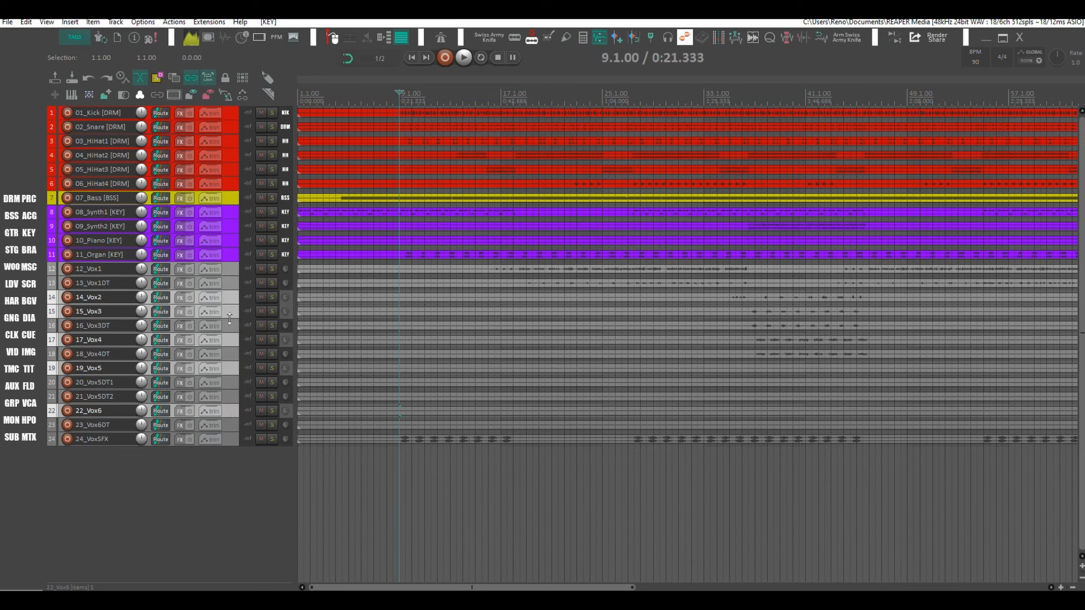
pyautogui.moveTo(227, 301); pyautogui.dragTo(227, 275)
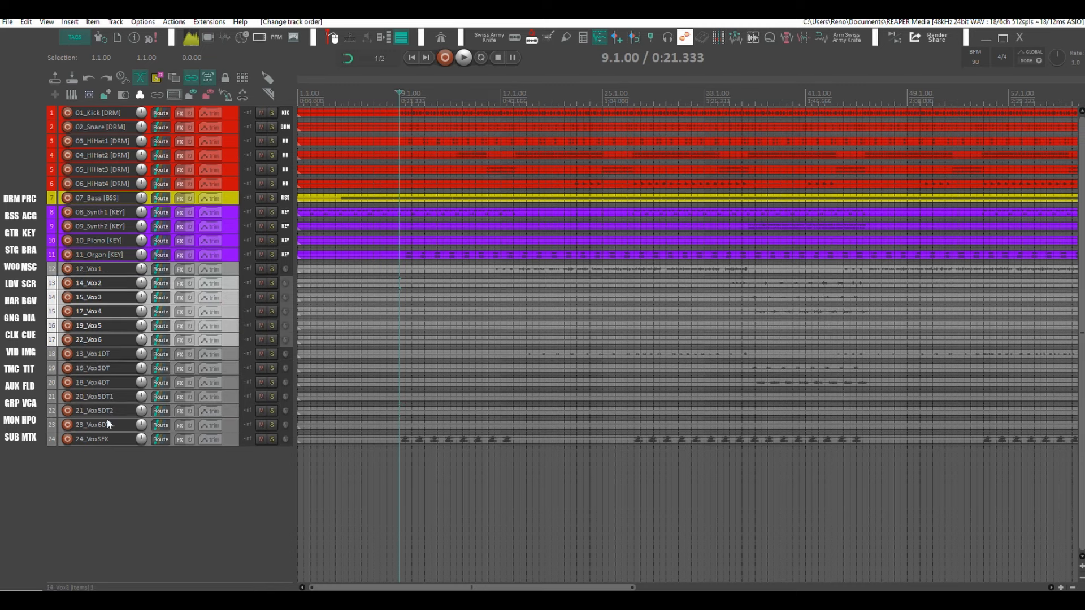
# Step: Tag the six main vocal tracks, 12_Vox1 through 22_Vox6, as LDV
pyautogui.click(96, 439)
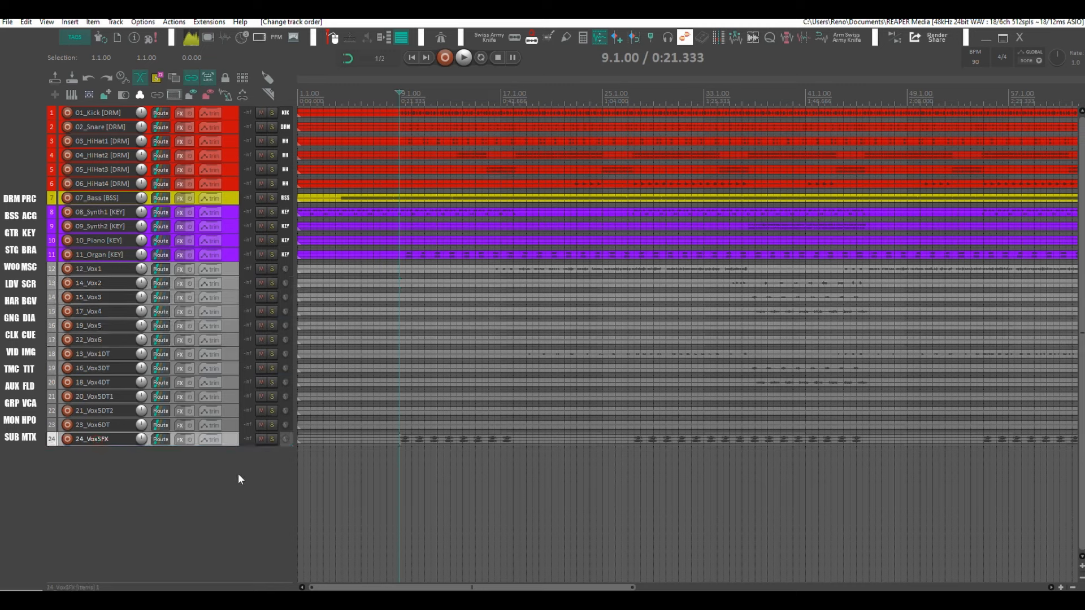
pyautogui.click(230, 267)
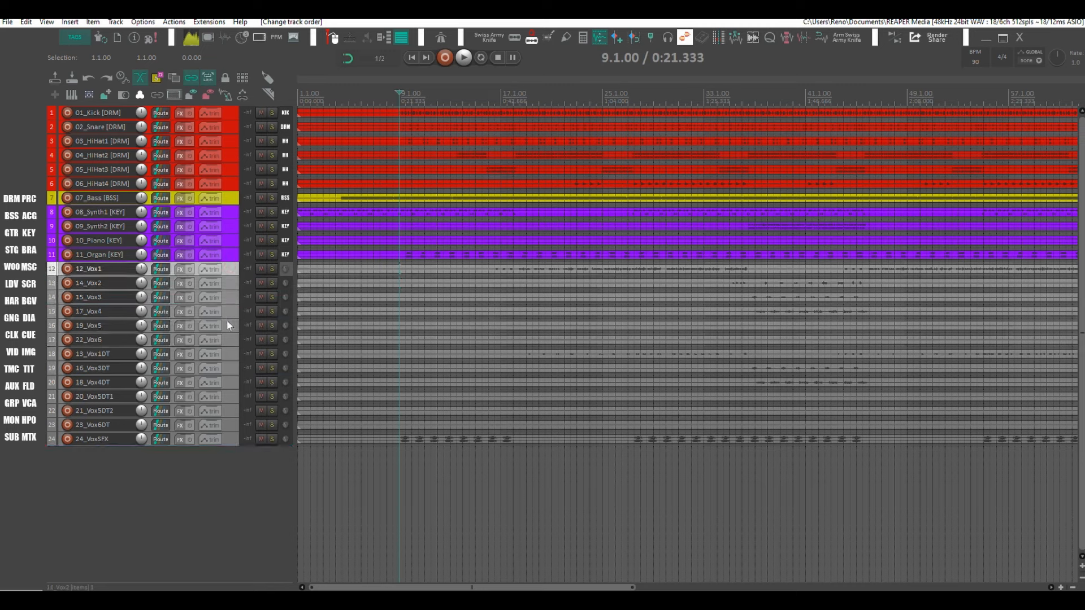
pyautogui.keyDown('shift'); pyautogui.click(221, 336); pyautogui.keyUp('shift')
pyautogui.click(12, 283)
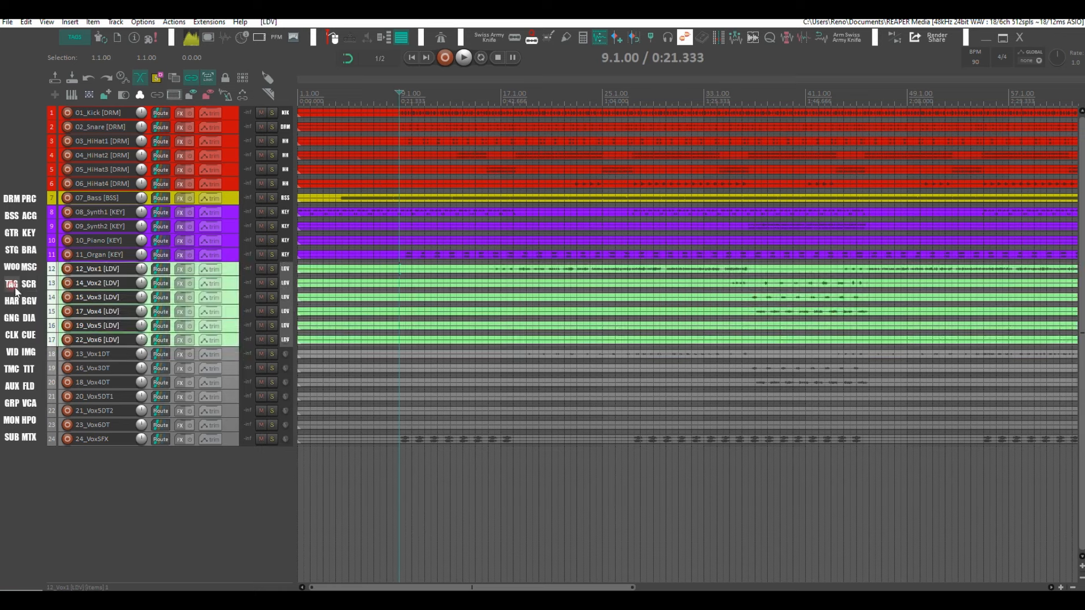
# Step: Tag the doubled vocal tracks 13_Vox1DT through 23_Vox6DT as BGV and track 24_VoxSFX as GNG
pyautogui.click(229, 354)
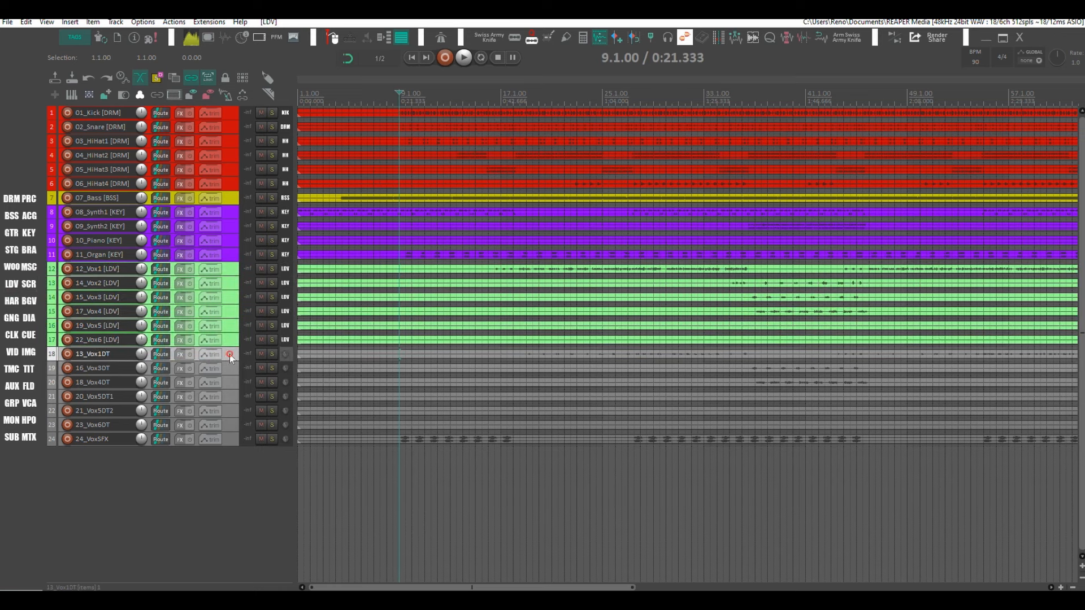
pyautogui.keyDown('shift'); pyautogui.click(234, 425); pyautogui.keyUp('shift')
pyautogui.click(28, 300)
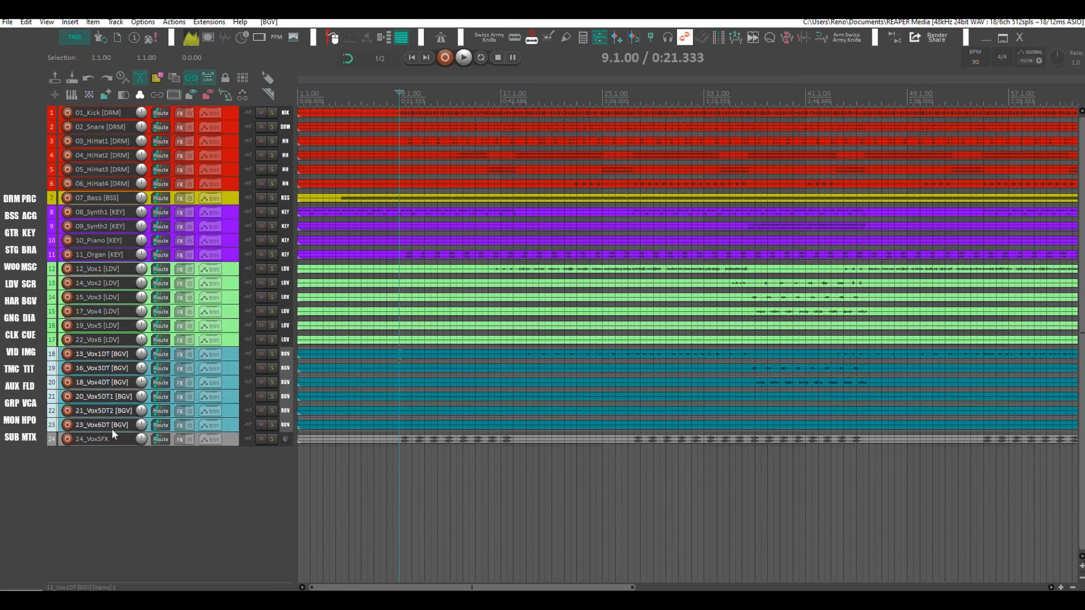
pyautogui.click(104, 440)
pyautogui.click(11, 318)
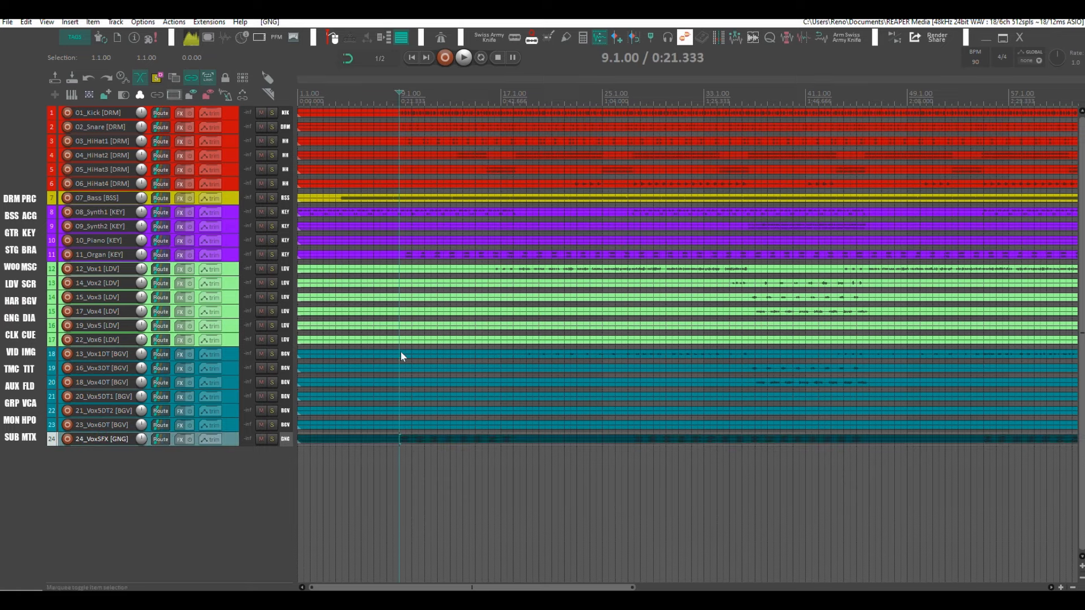
# Step: Enlarge the tracks and look over the waveforms from the drums through the background vocals
pyautogui.scroll(-5, 429, 317)
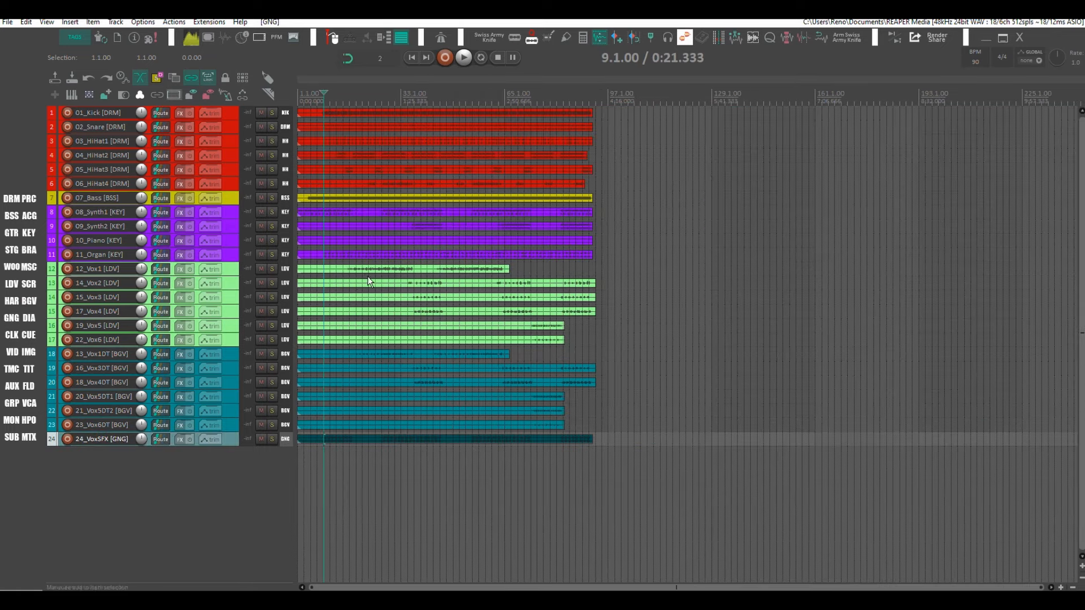
pyautogui.scroll(5, 364, 280)
pyautogui.scroll(6, 339, 299)
pyautogui.scroll(-5, 339, 280)
pyautogui.scroll(6, 337, 273)
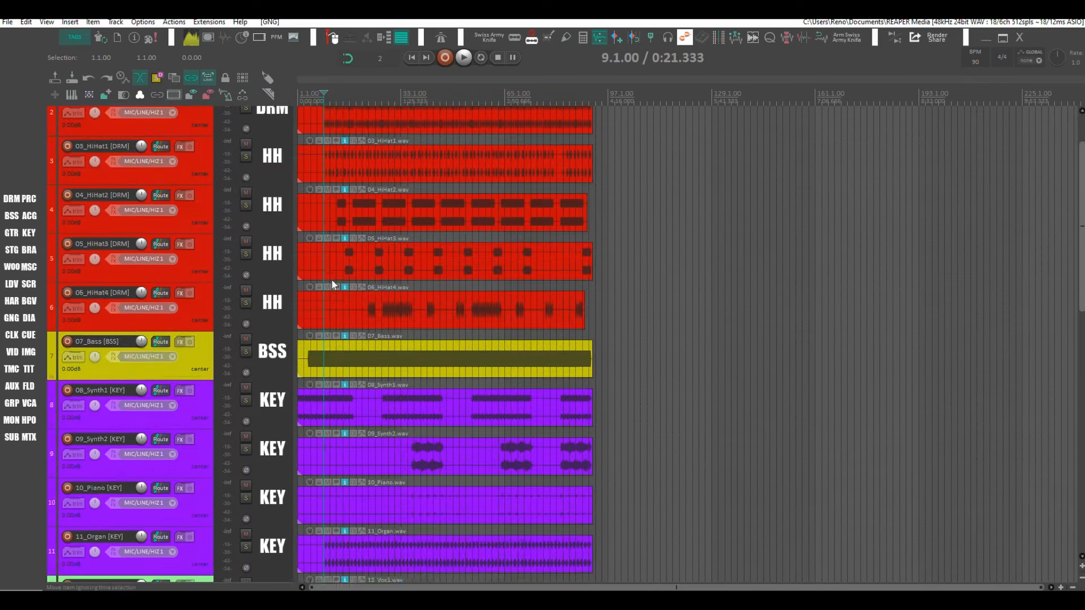
pyautogui.scroll(2, 333, 284)
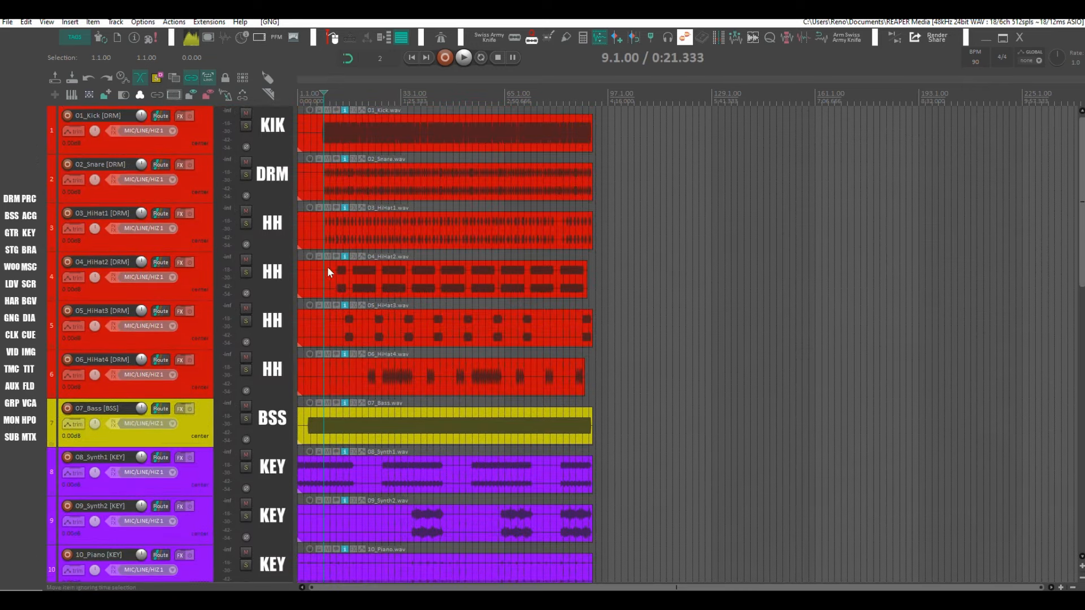
pyautogui.scroll(-12, 369, 232)
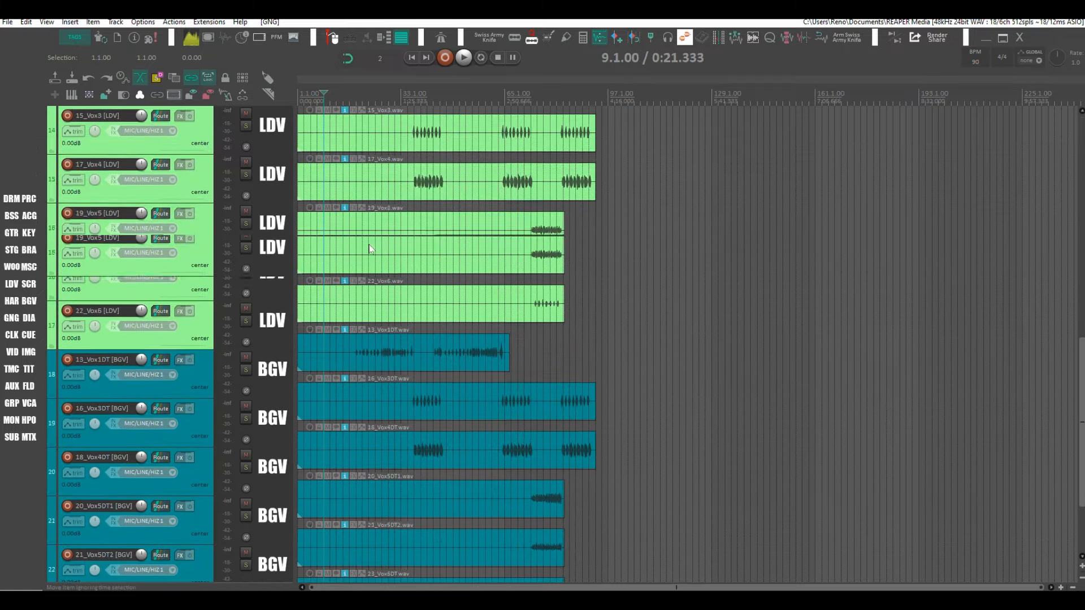
# Step: Lower the master volume to -6.77 dB in the mixer and play the song briefly to check the levels
pyautogui.hotkey('ctrl', 'm')
pyautogui.moveTo(1046, 437)
pyautogui.mouseDown()
pyautogui.moveTo(1047, 468)
pyautogui.moveTo(1046, 450)
pyautogui.mouseUp()
pyautogui.press('space')
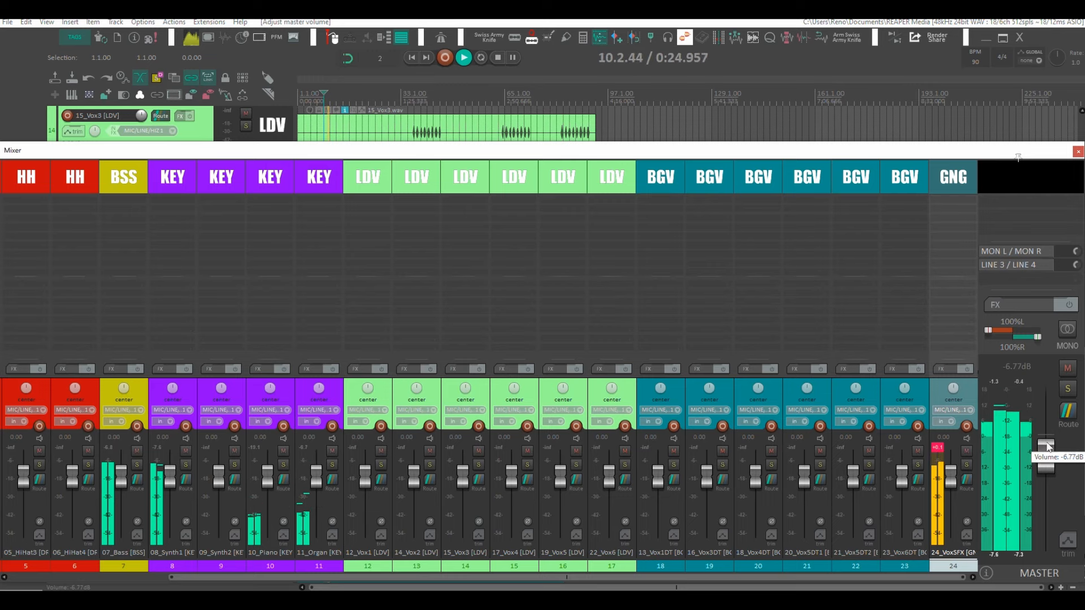
pyautogui.press('space')
pyautogui.hotkey('ctrl', 'm')
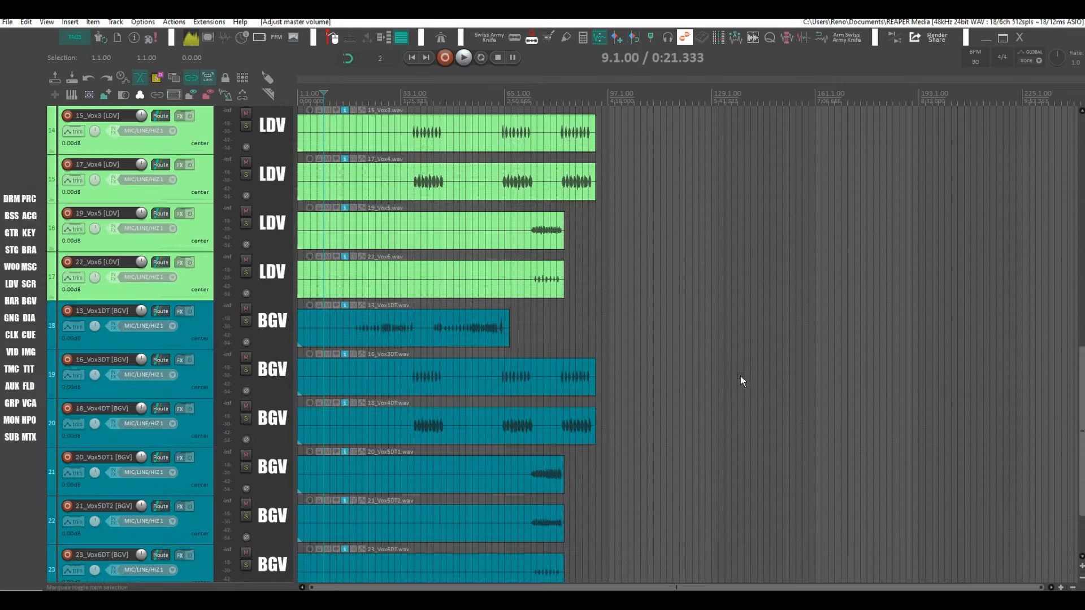
# Step: Select the audio items on the 01_Kick and 02_Snare tracks
pyautogui.scroll(12, 411, 294)
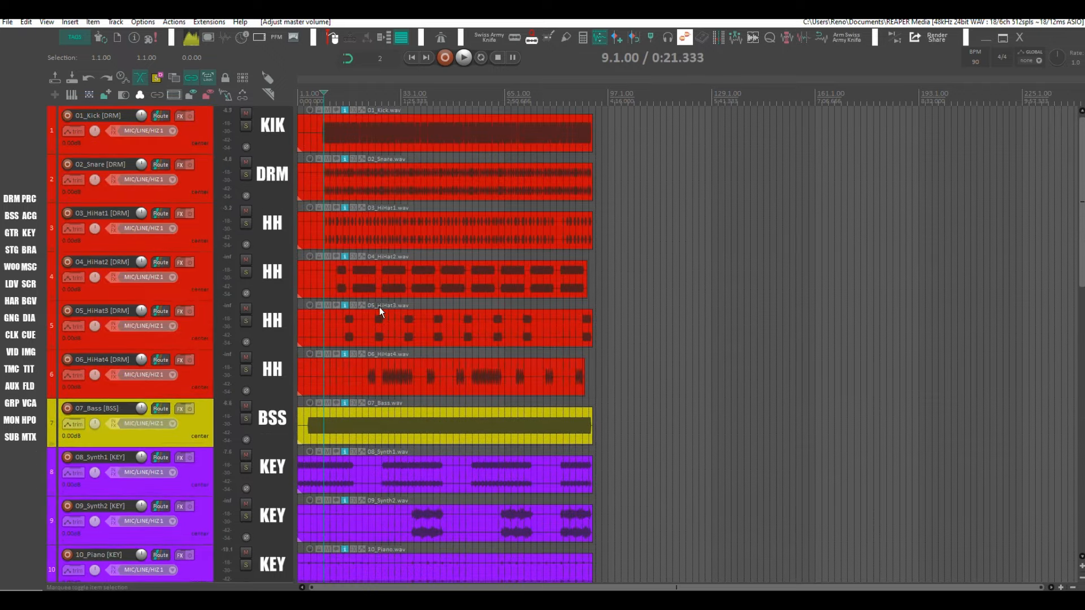
pyautogui.scroll(-4, 380, 308)
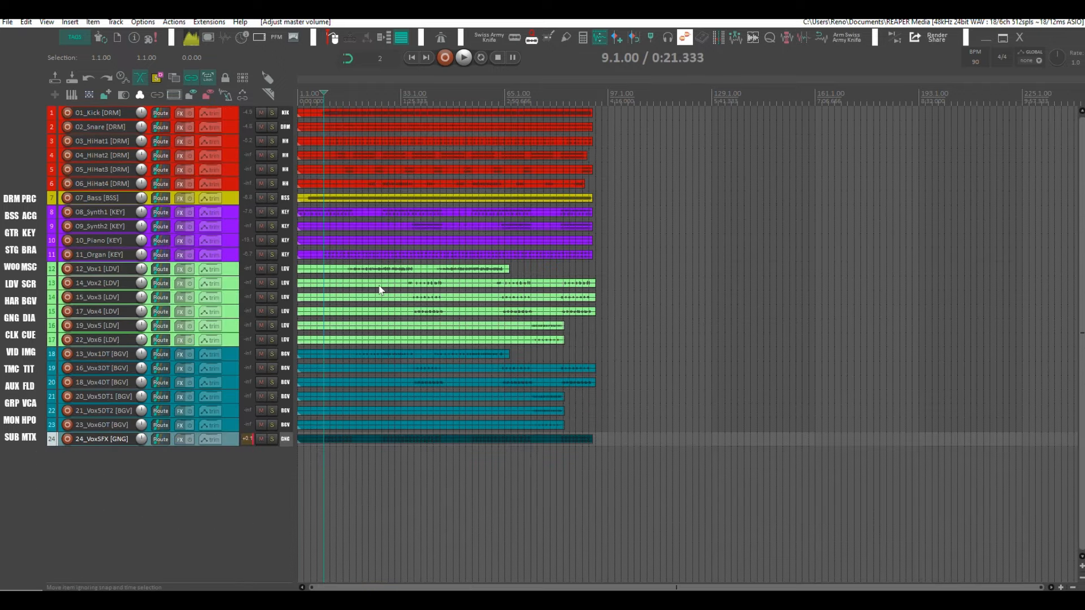
pyautogui.click(339, 113)
pyautogui.keyDown('ctrl'); pyautogui.click(340, 125); pyautogui.keyUp('ctrl')
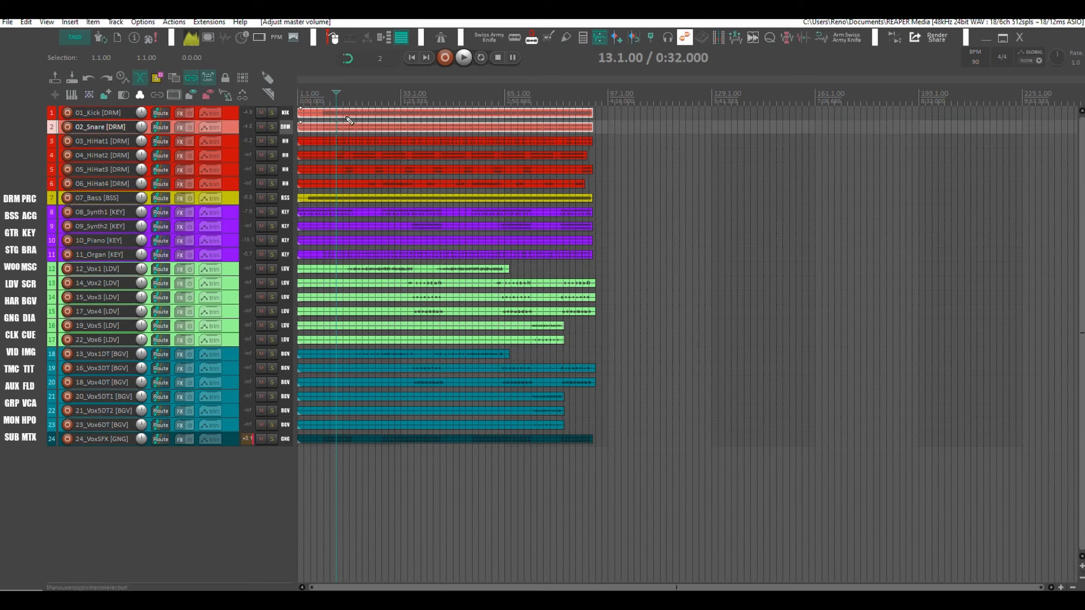
pyautogui.scroll(4, 332, 121)
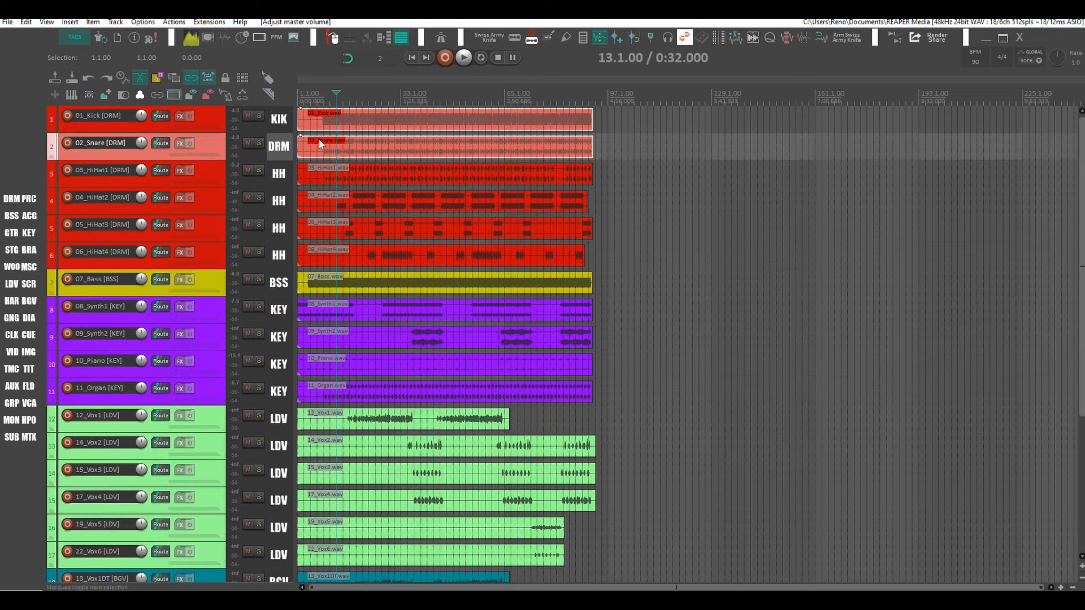
# Step: Select the audio items on tracks 03_HiHat1 through 11_Organ
pyautogui.click(372, 174)
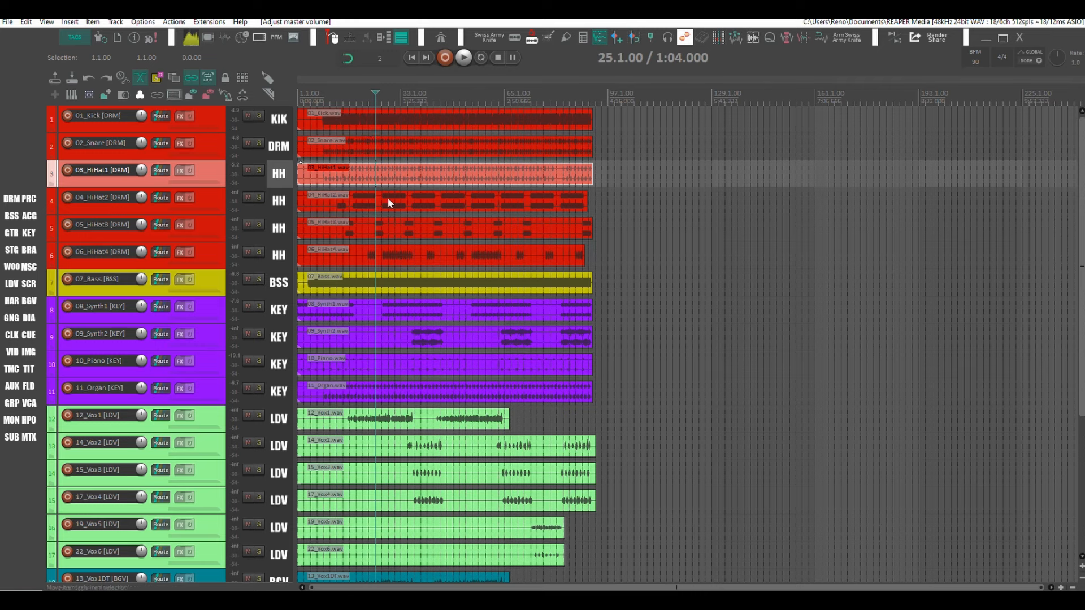
pyautogui.moveTo(388, 200); pyautogui.dragTo(392, 391)
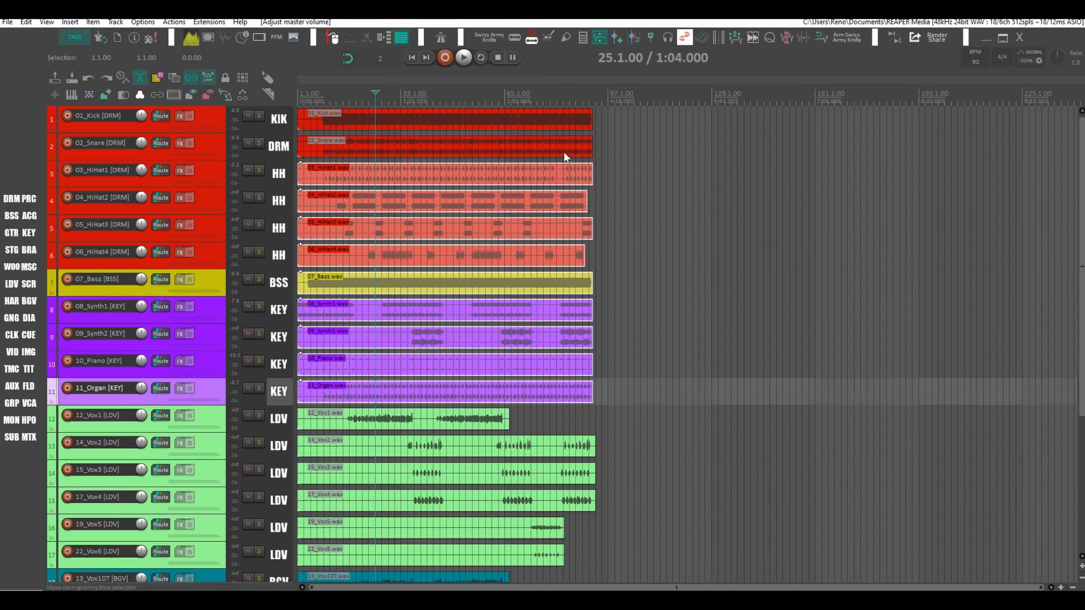
# Step: Normalize the selected items from 03_HiHat1 through 11_Organ separately to a peak of -18 dB
pyautogui.click(598, 40)
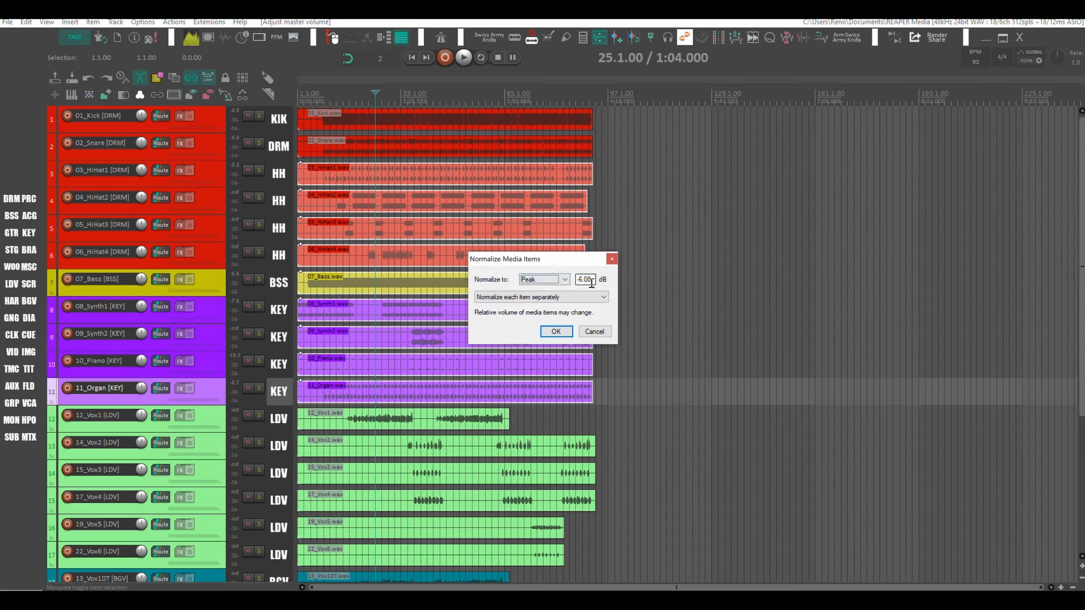
pyautogui.doubleClick(583, 280)
pyautogui.write('-18')
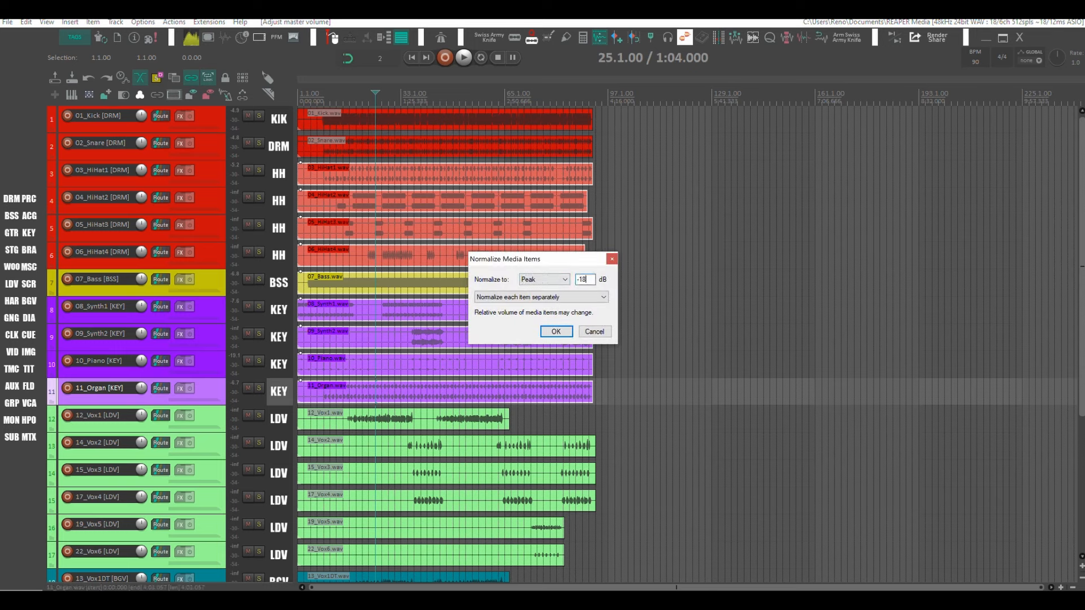
pyautogui.click(556, 332)
# Step: Select the items on all BGV tracks and 24_VoxSFX and normalize each separately to a peak of -12 dB
pyautogui.scroll(-3, 446, 338)
pyautogui.scroll(-5, 445, 337)
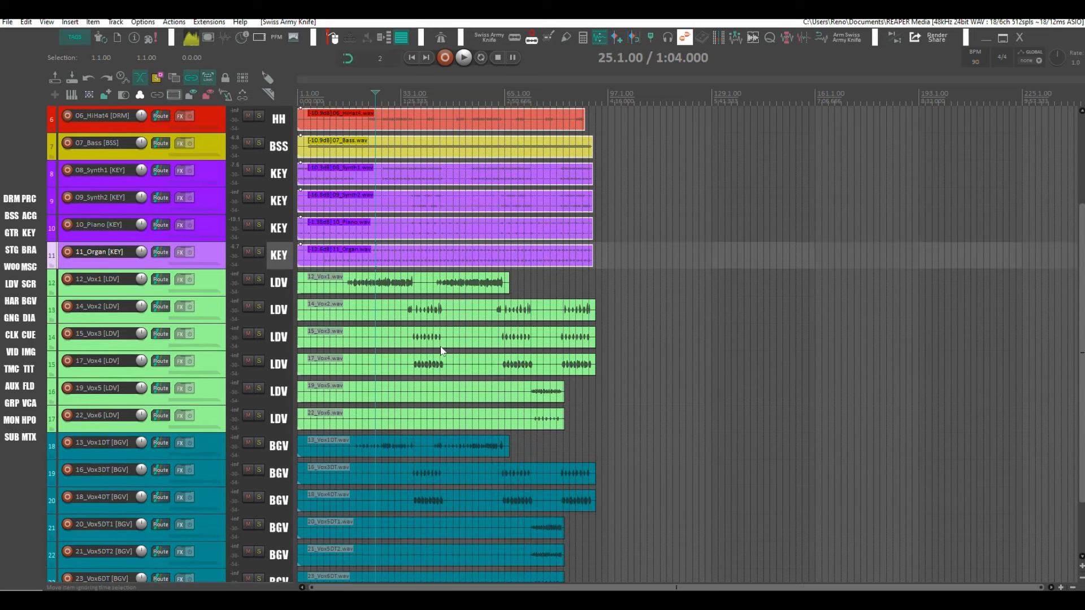
pyautogui.click(412, 530)
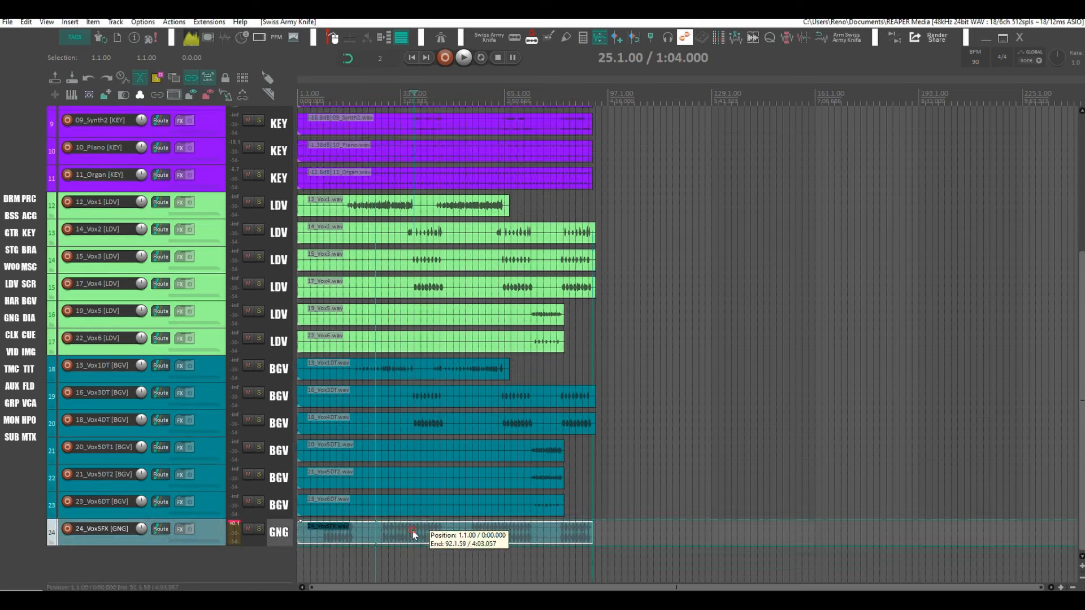
pyautogui.keyDown('ctrl'); pyautogui.click(410, 509); pyautogui.keyUp('ctrl')
pyautogui.click(411, 491)
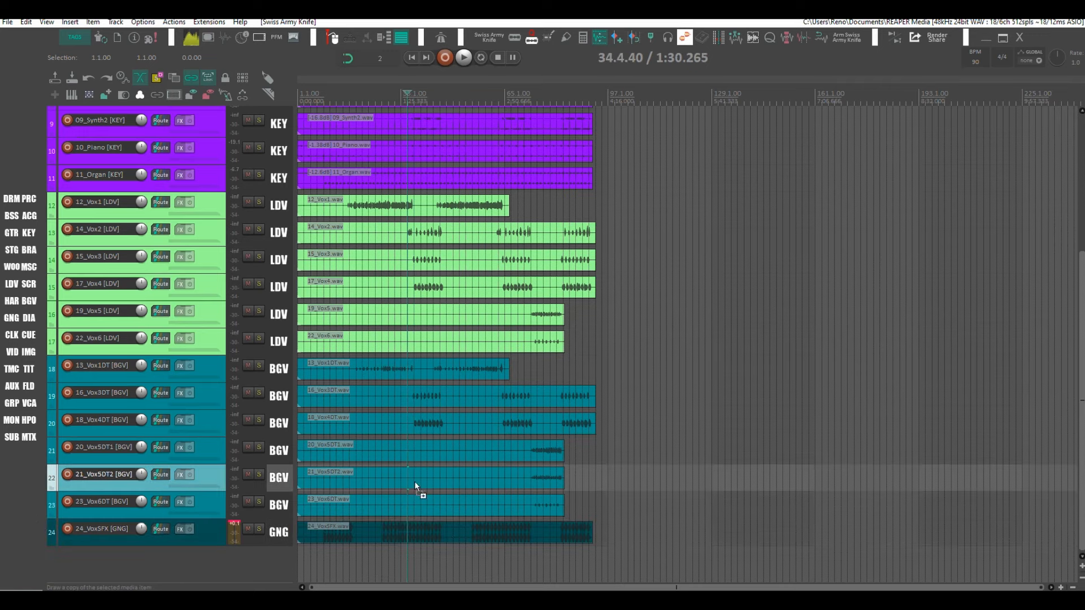
pyautogui.moveTo(465, 546); pyautogui.dragTo(397, 357)
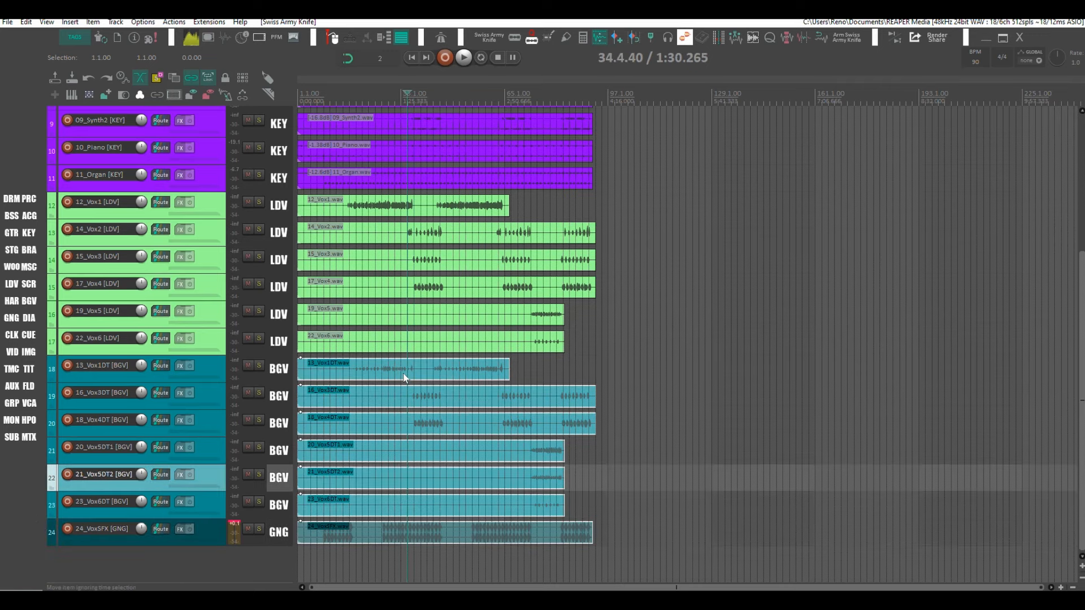
pyautogui.hotkey('ctrl', 'shift', 'n')
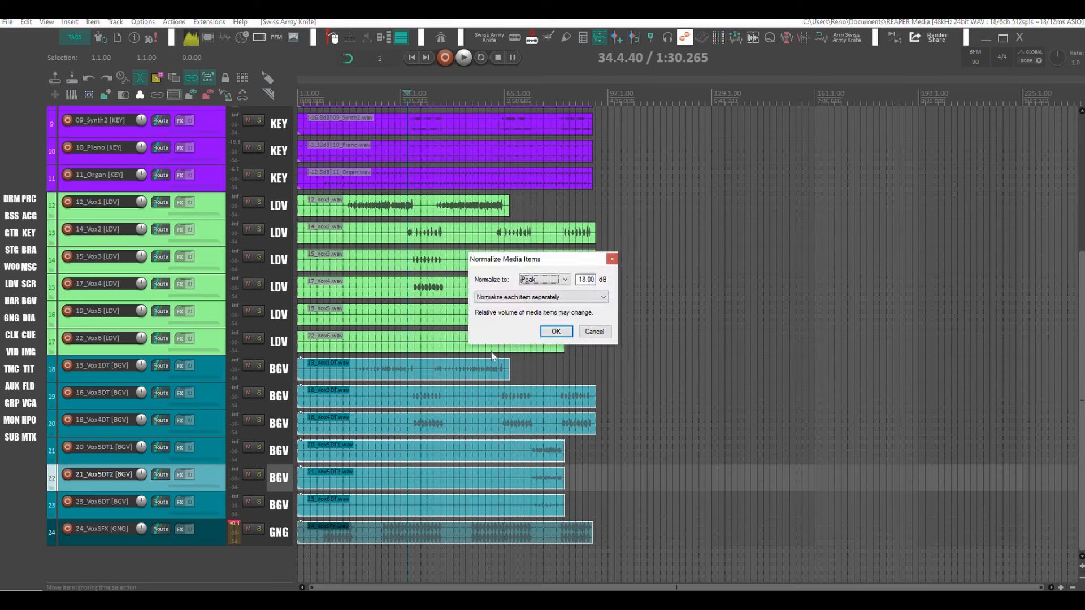
pyautogui.doubleClick(595, 281)
pyautogui.write('-12')
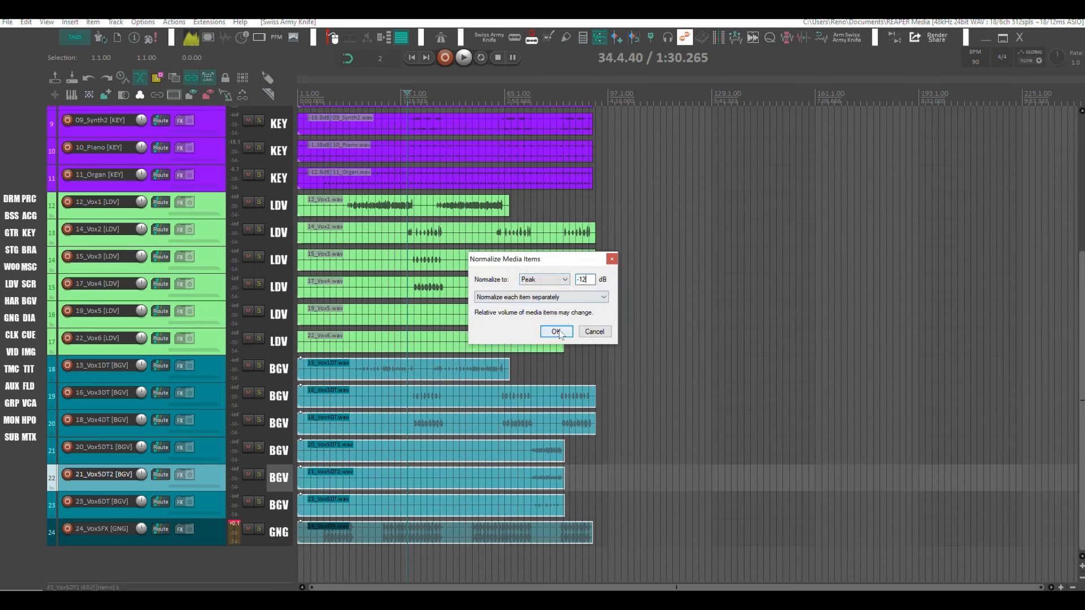
pyautogui.click(556, 332)
# Step: Select the items on all LDV lead vocal tracks and normalize them to a peak of -6 dB
pyautogui.moveTo(595, 342); pyautogui.dragTo(365, 211)
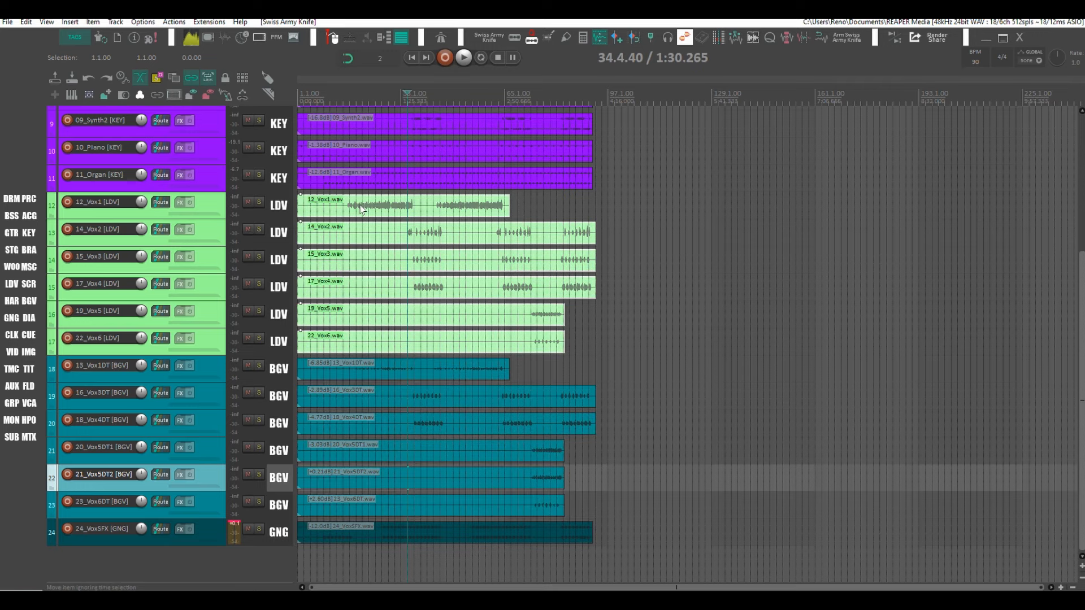
pyautogui.hotkey('ctrl', 'shift', 'n')
pyautogui.doubleClick(592, 279)
pyautogui.write('-6')
pyautogui.press('Return')
# Step: Select the 01_Kick and 02_Snare items and normalize them to a peak of -9 dB
pyautogui.scroll(3, 502, 247)
pyautogui.scroll(3, 503, 247)
pyautogui.click(401, 128)
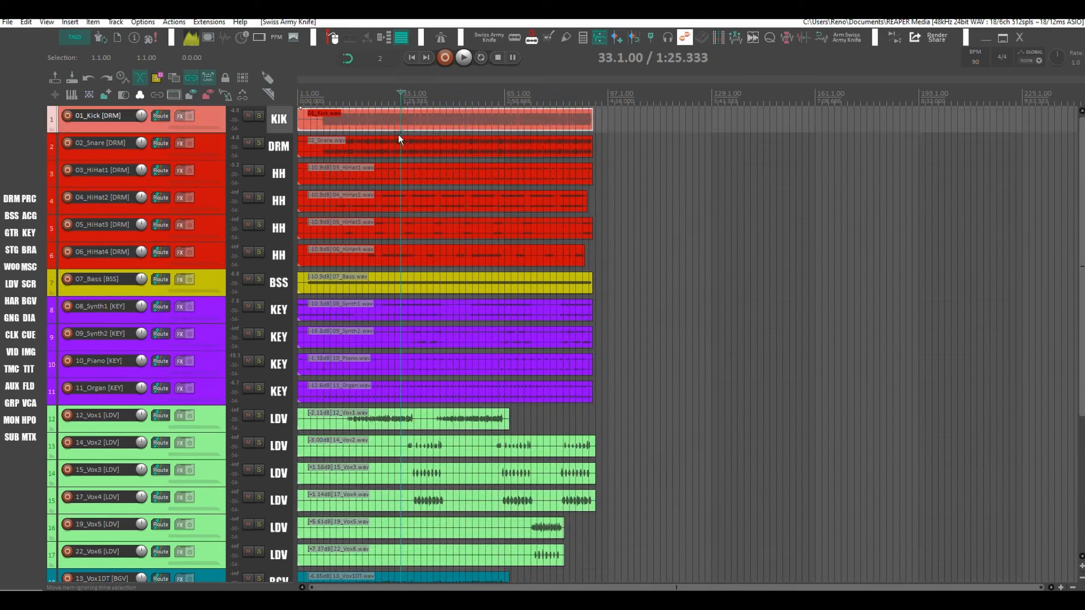
pyautogui.keyDown('ctrl'); pyautogui.click(398, 140); pyautogui.keyUp('ctrl')
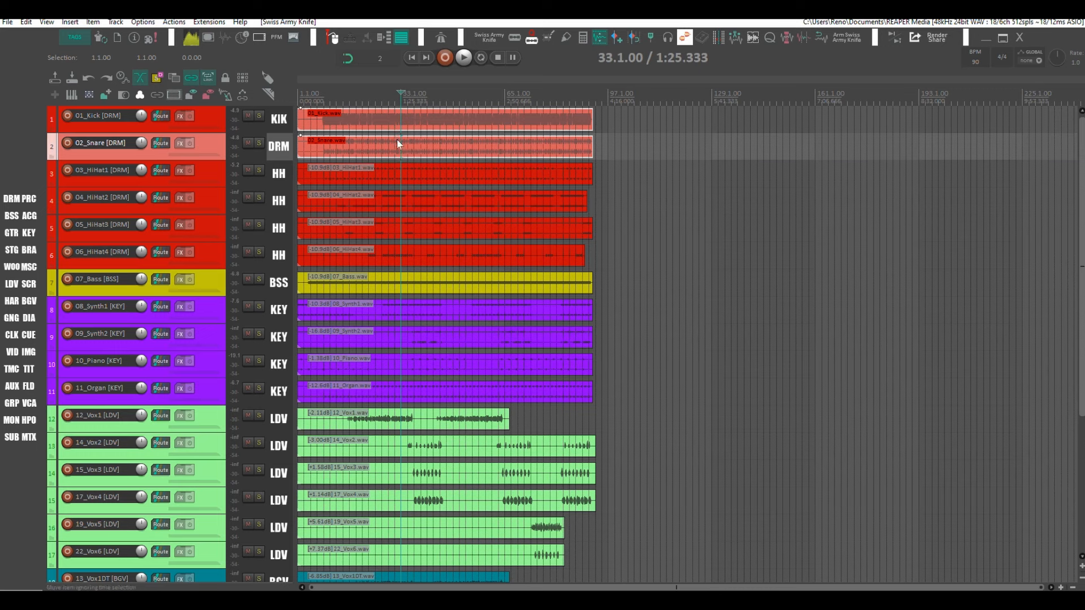
pyautogui.hotkey('ctrl', 'shift', 'n')
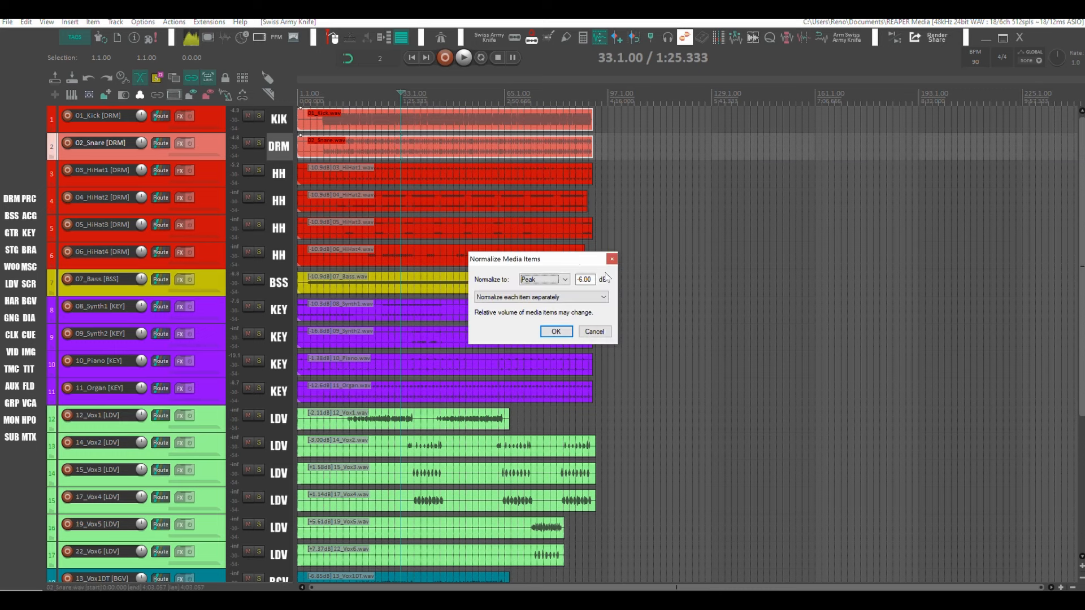
pyautogui.press('Tab')
pyautogui.write('-9')
pyautogui.press('Return')
# Step: Play the song briefly with the mixer open to check the track and master levels
pyautogui.press('space')
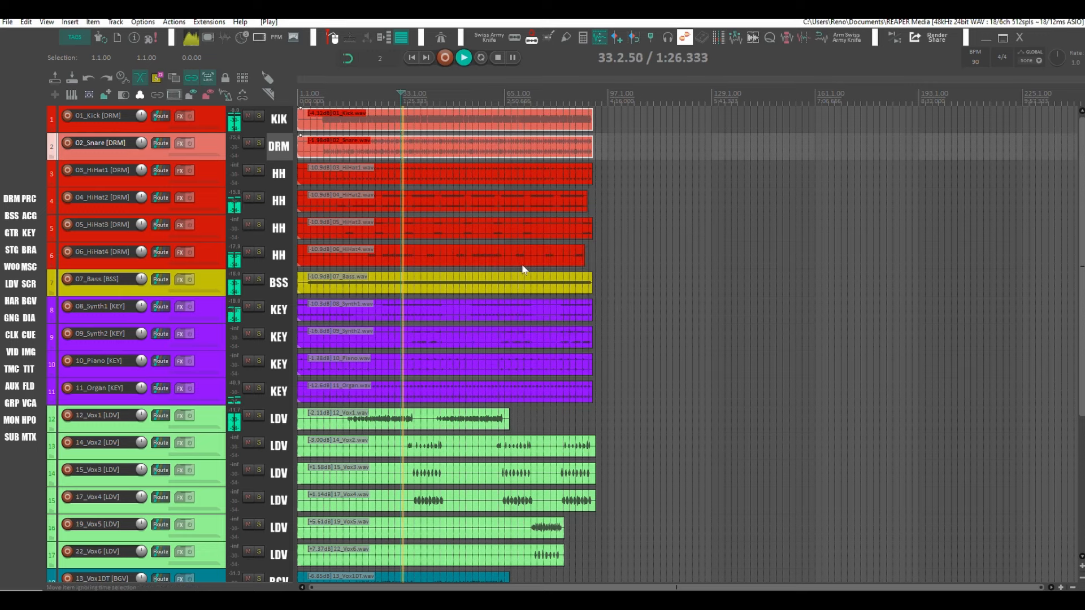
pyautogui.hotkey('ctrl', 'm')
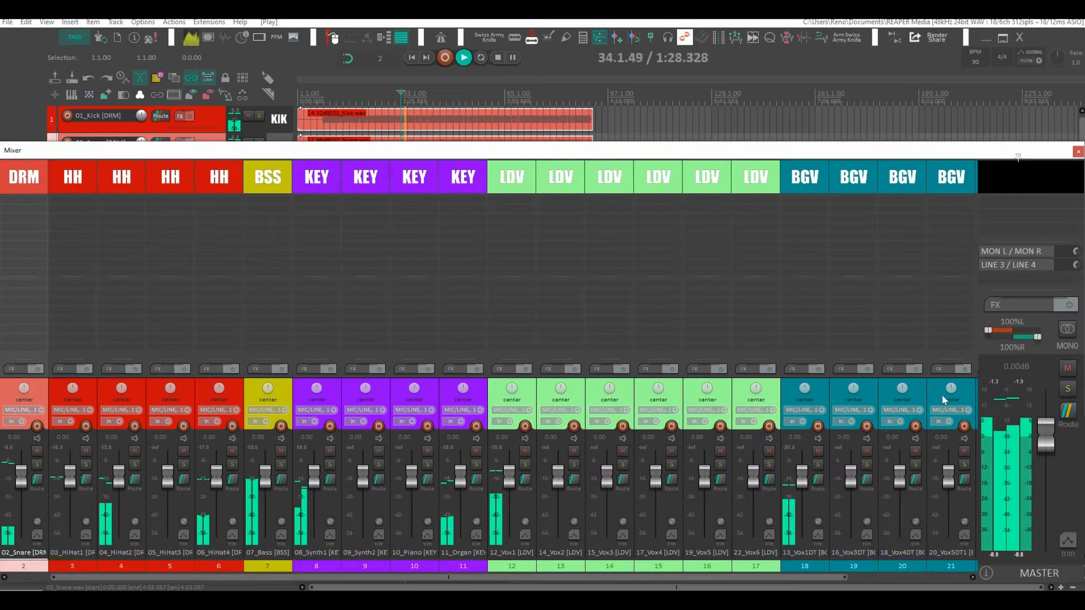
pyautogui.press('space')
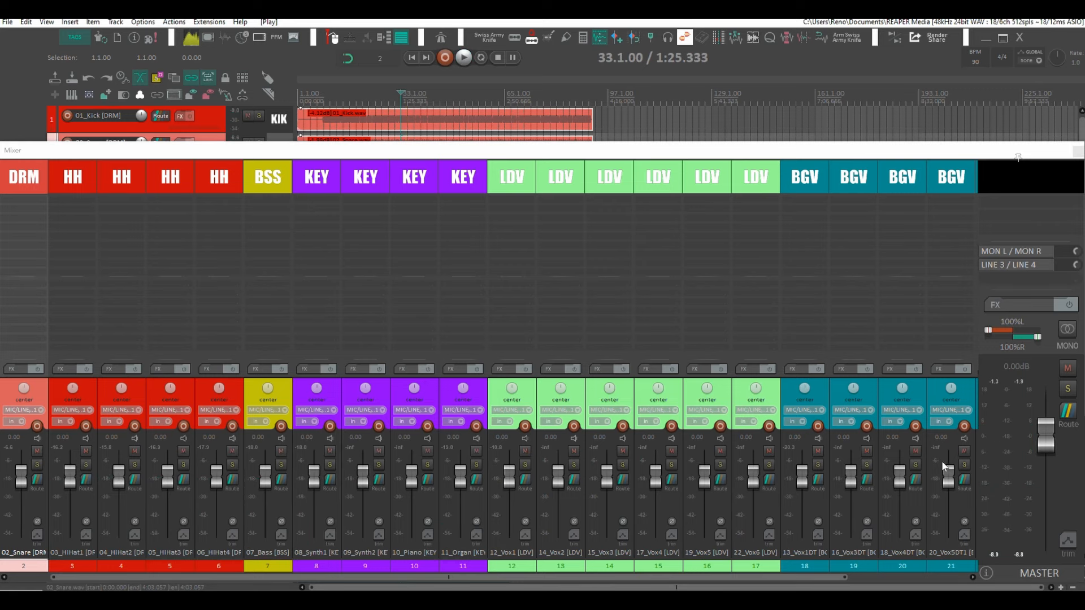
# Step: Add ReaEQ from the recently used effects to the 01_Kick track
pyautogui.hscroll(-1, 552, 161)
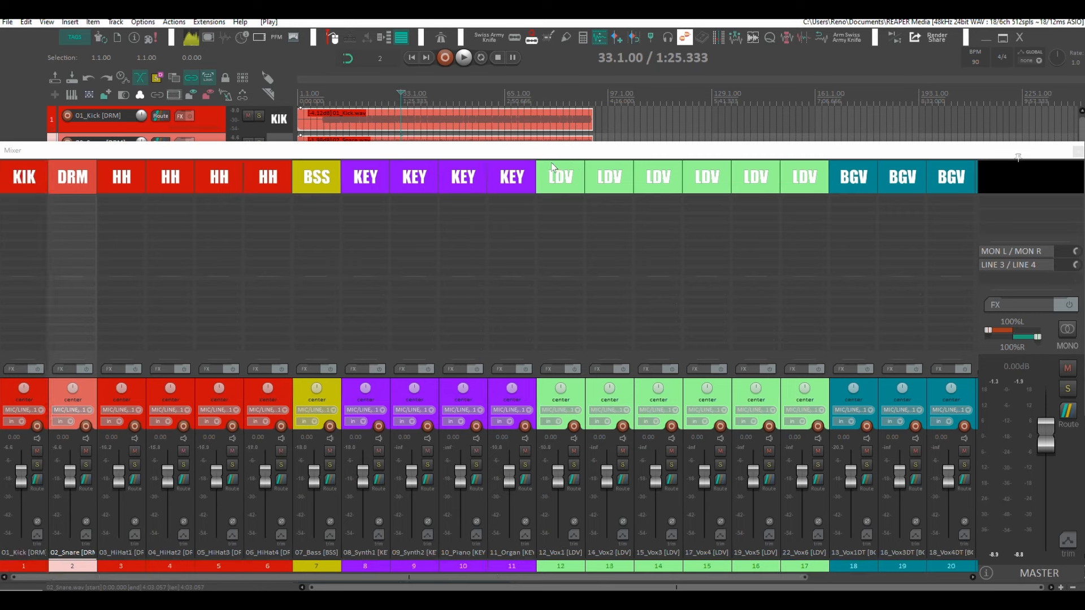
pyautogui.click(44, 177)
pyautogui.rightClick(24, 203)
pyautogui.moveTo(102, 222)
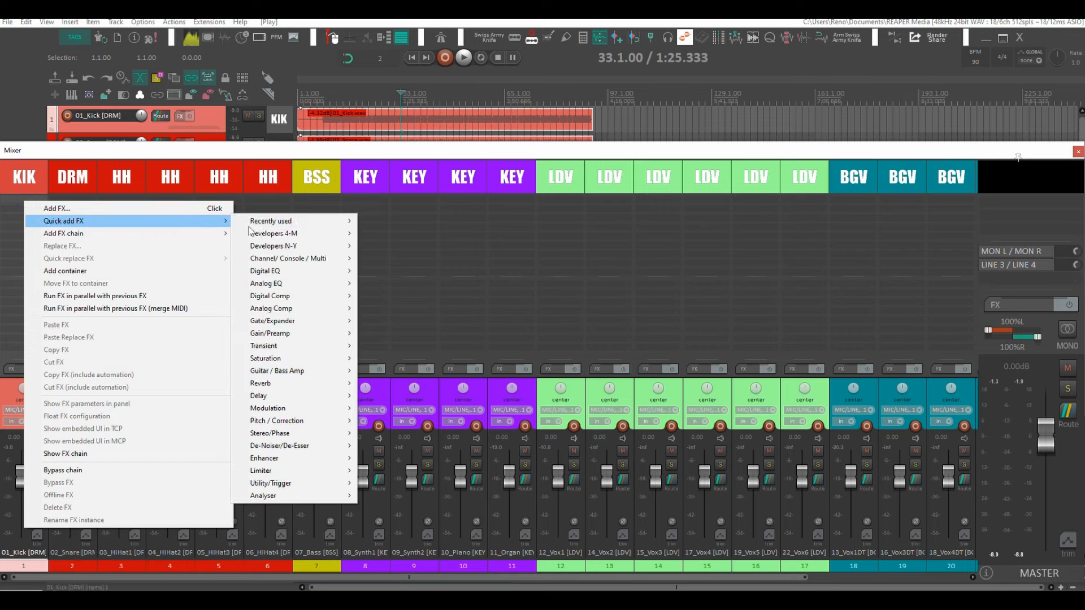
pyautogui.moveTo(301, 224)
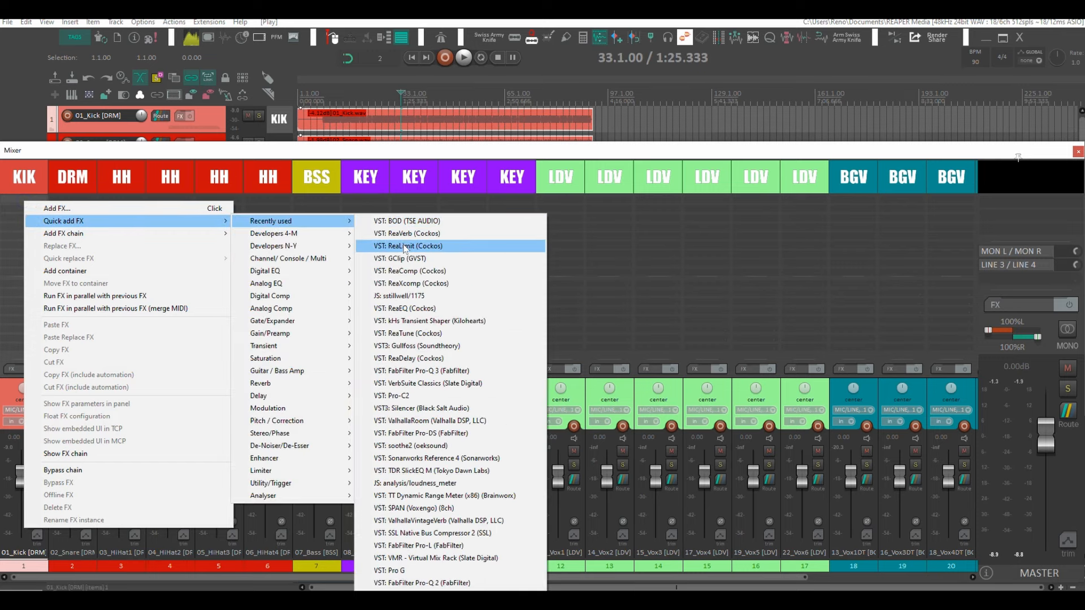
pyautogui.click(403, 308)
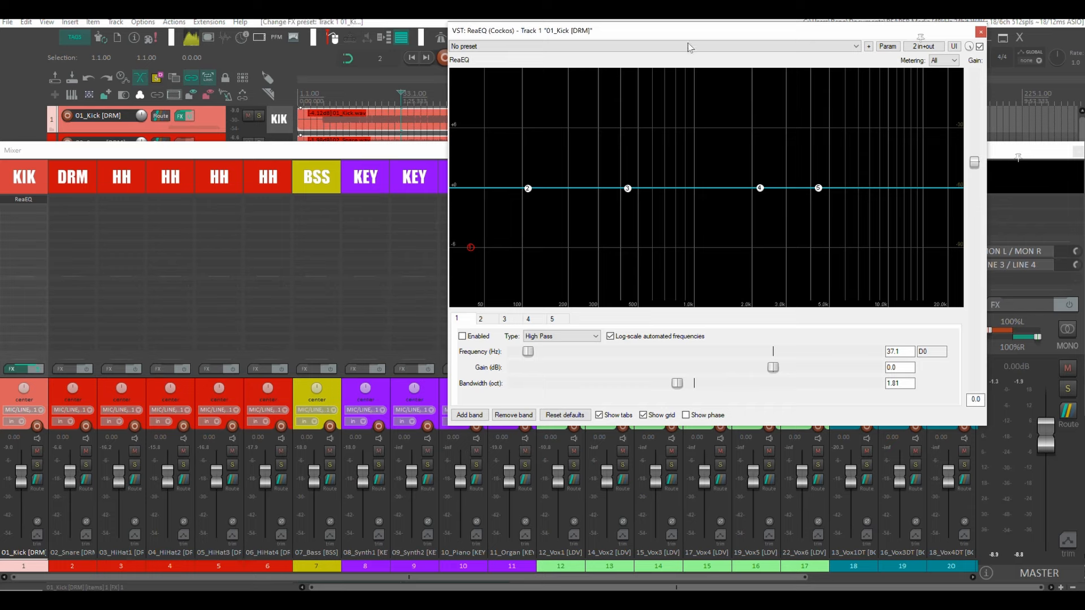
pyautogui.moveTo(698, 33); pyautogui.dragTo(487, 74)
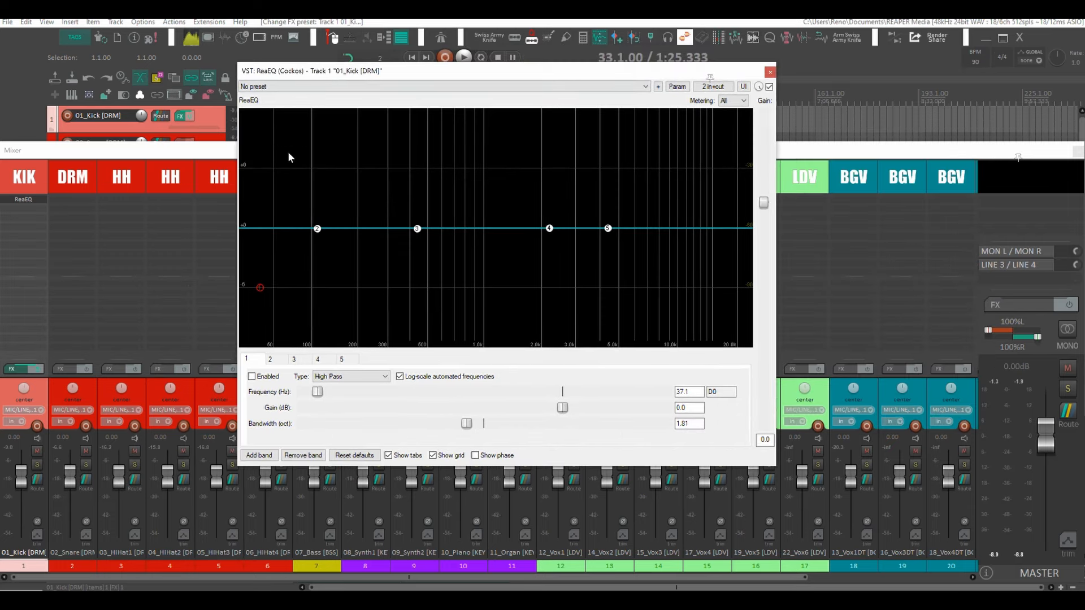
# Step: Look over the high-pass band, band 2 and the preset options of ReaEQ on 01_Kick, and close its window
pyautogui.moveTo(262, 292)
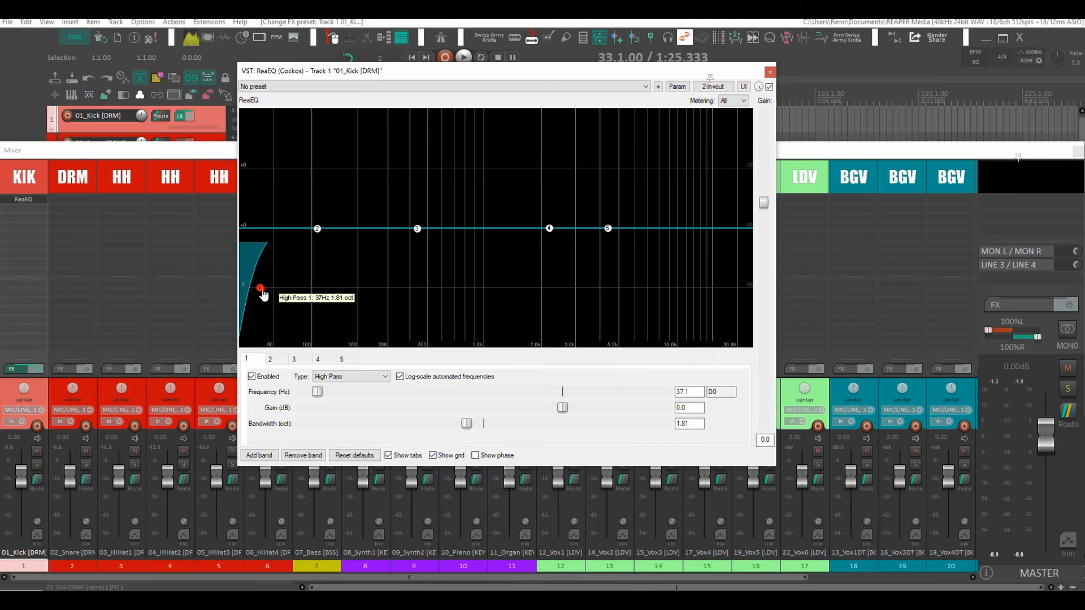
pyautogui.click(317, 230)
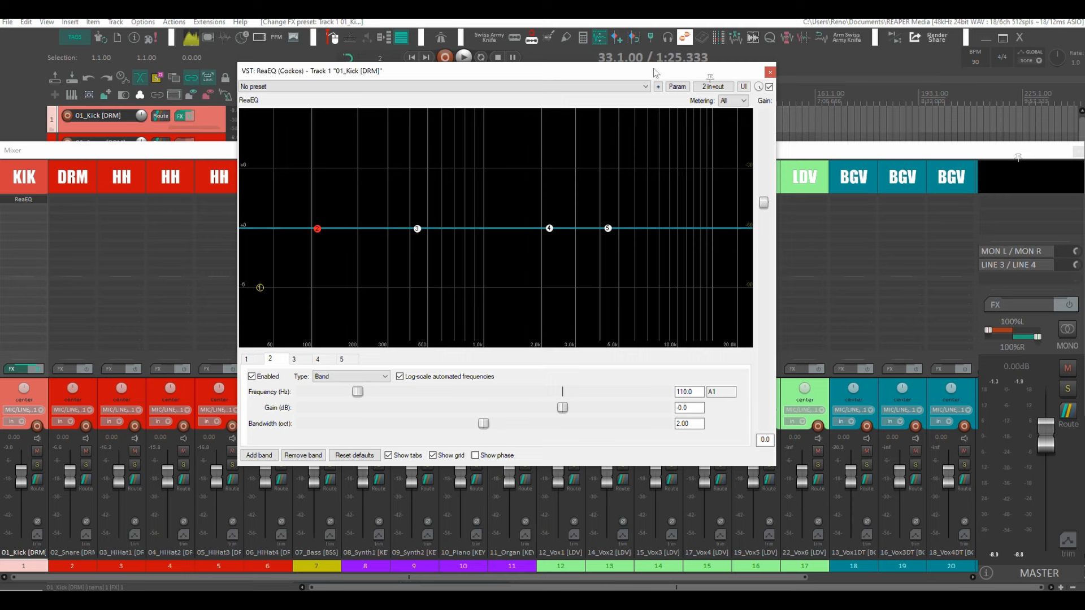
pyautogui.click(659, 89)
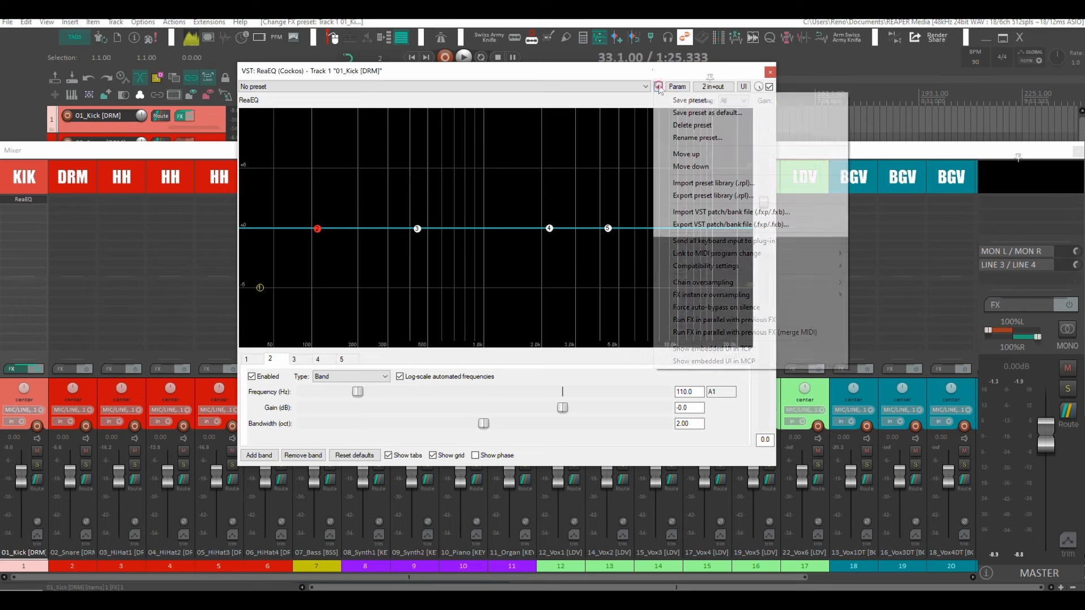
pyautogui.click(644, 74)
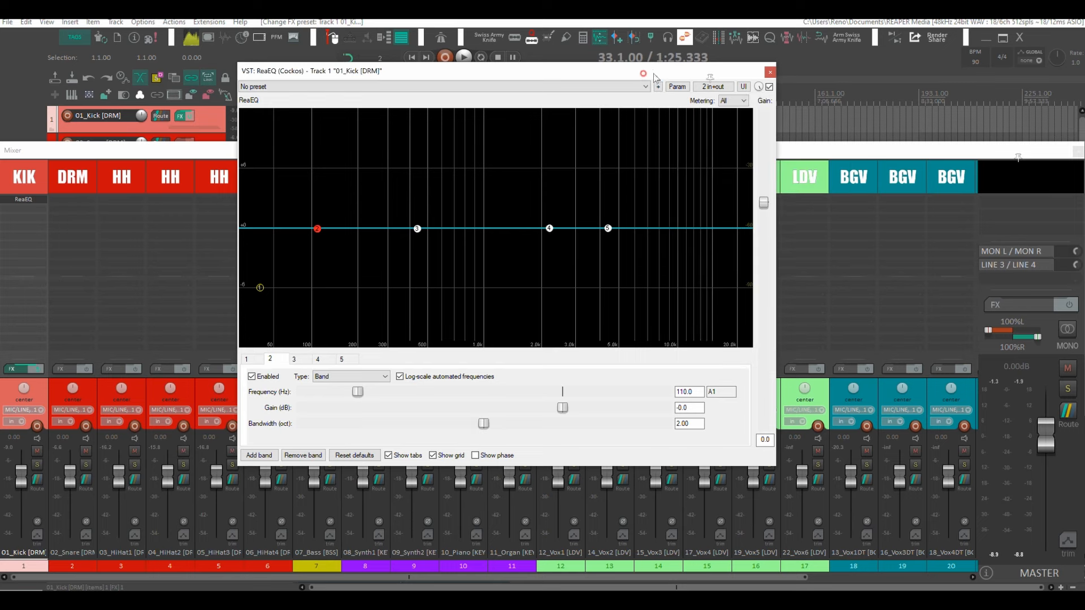
pyautogui.click(771, 72)
# Step: Add ReaComp from the Cockos plug-ins to the 01_Kick track after ReaEQ and close the effect browser
pyautogui.doubleClick(29, 208)
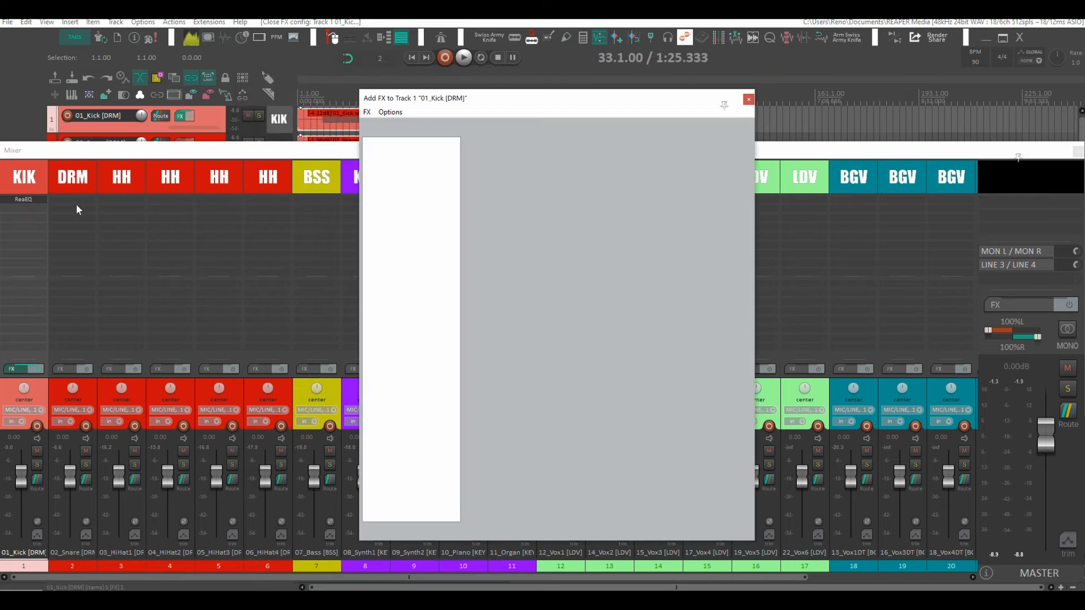
pyautogui.click(413, 213)
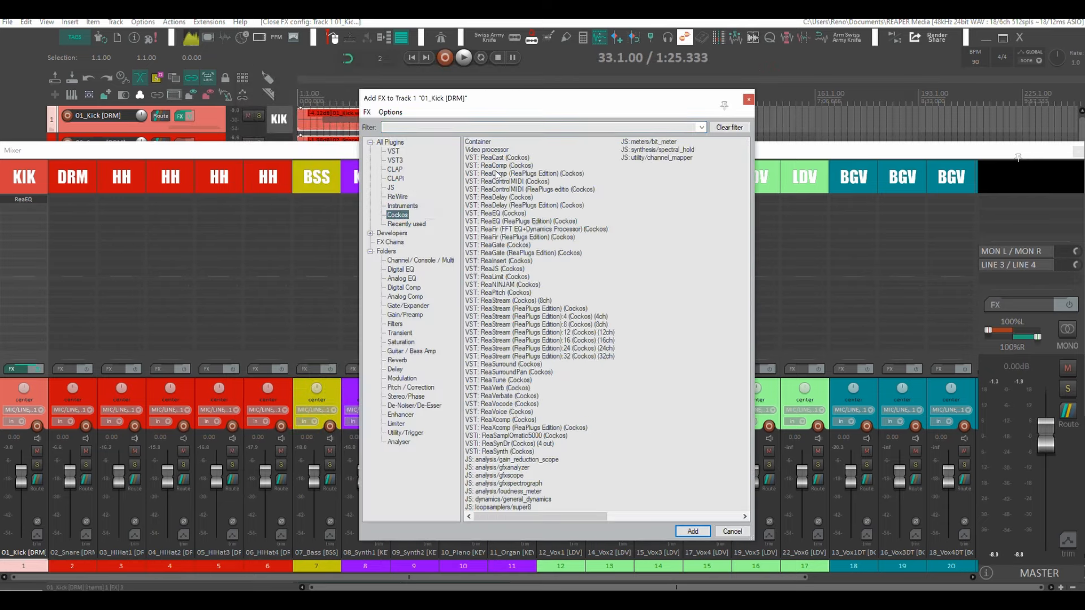
pyautogui.moveTo(498, 165); pyautogui.dragTo(285, 192)
pyautogui.moveTo(15, 208); pyautogui.dragTo(11, 209)
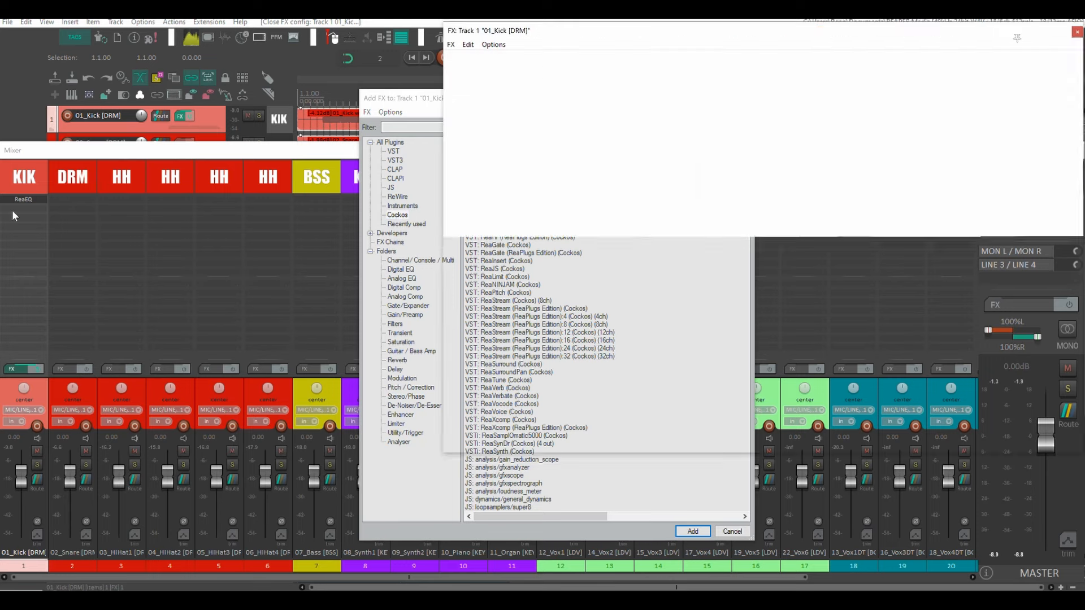
pyautogui.click(419, 90)
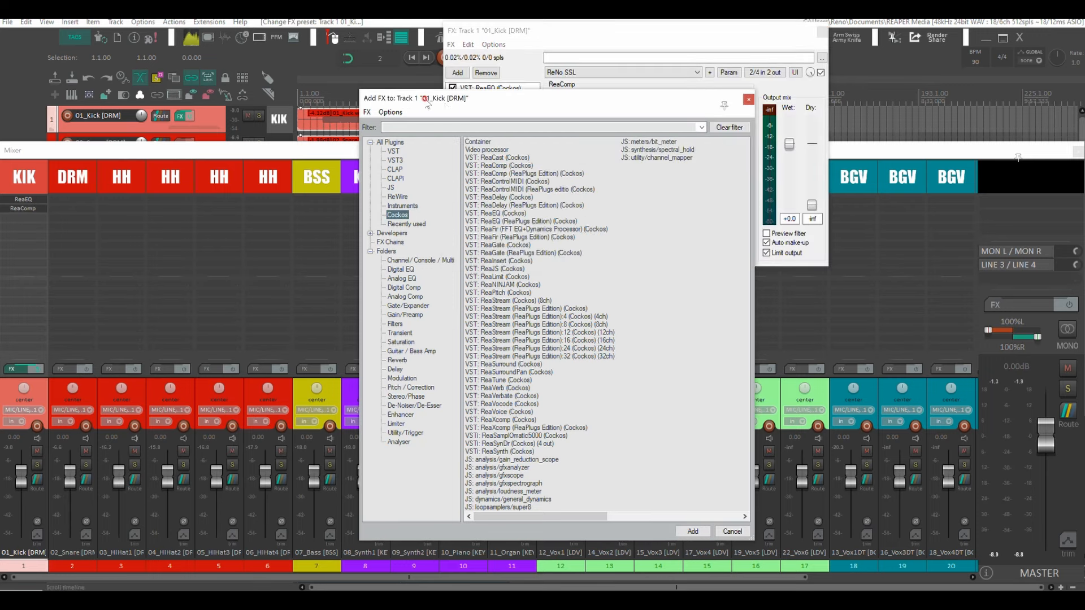
pyautogui.click(751, 99)
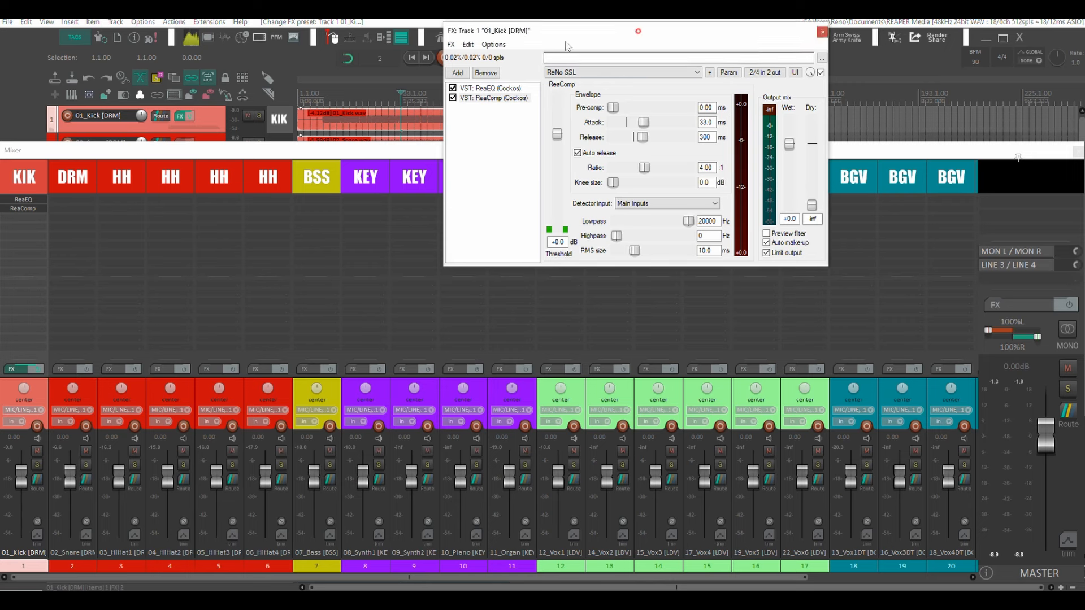
# Step: Turn off Auto make-up and Limit output in the kick's ReaComp and close the effect window
pyautogui.moveTo(612, 32); pyautogui.dragTo(475, 115)
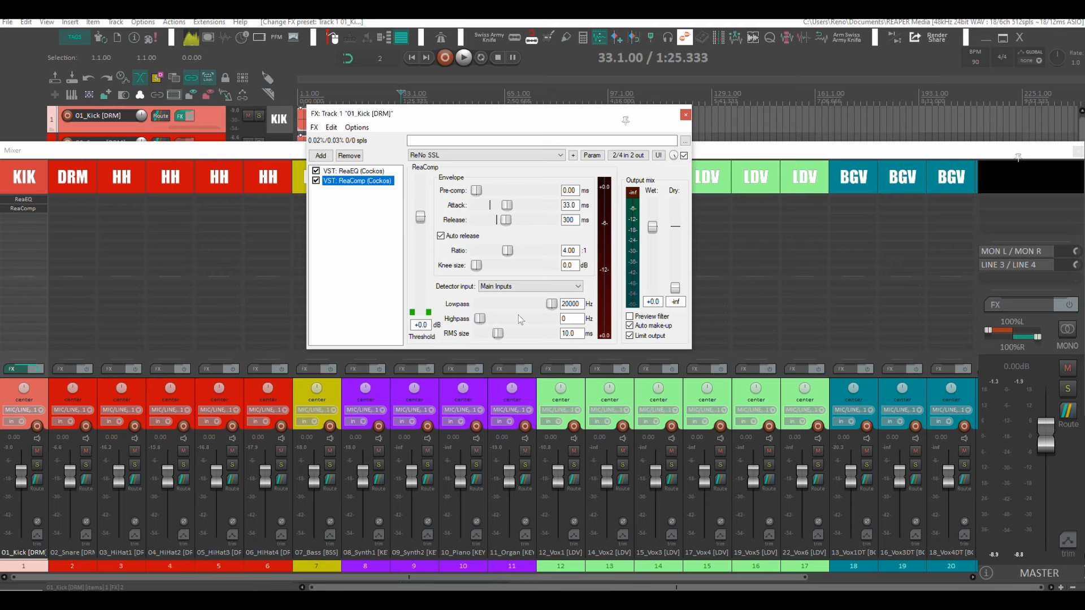
pyautogui.click(630, 326)
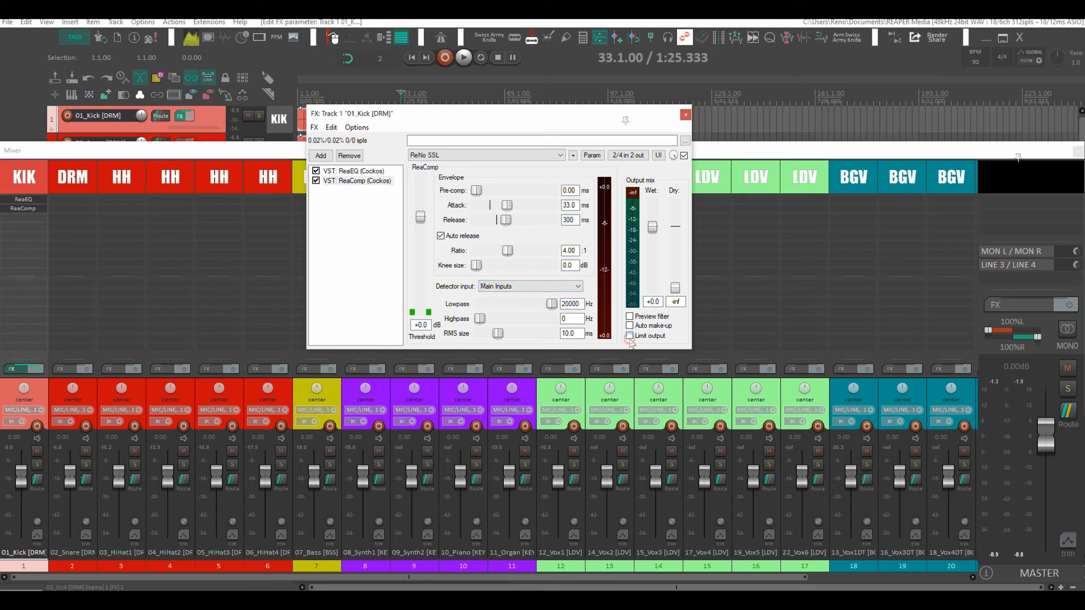
pyautogui.click(562, 306)
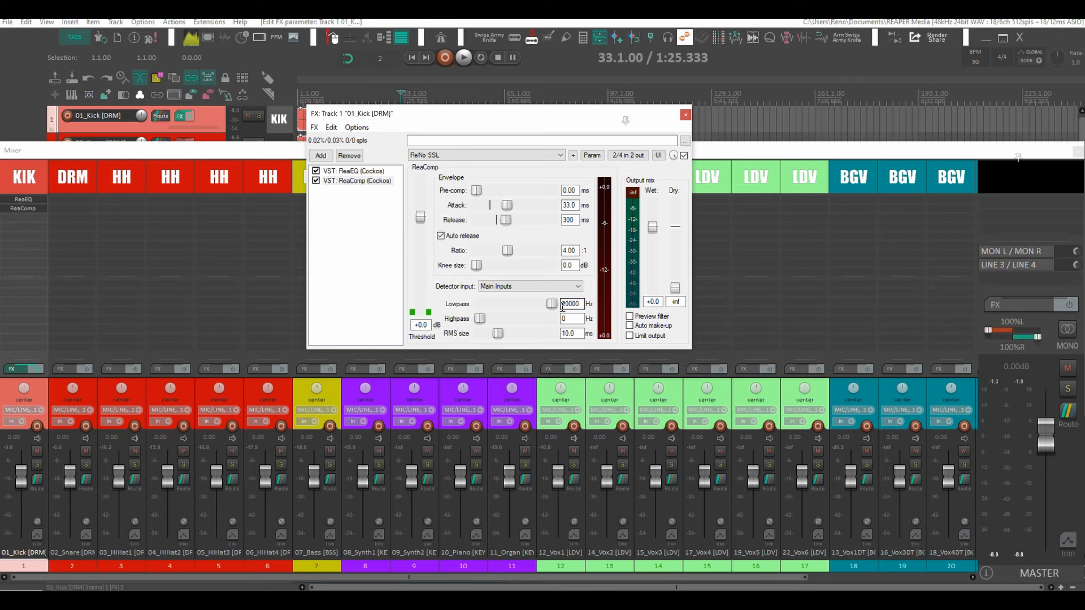
pyautogui.click(686, 115)
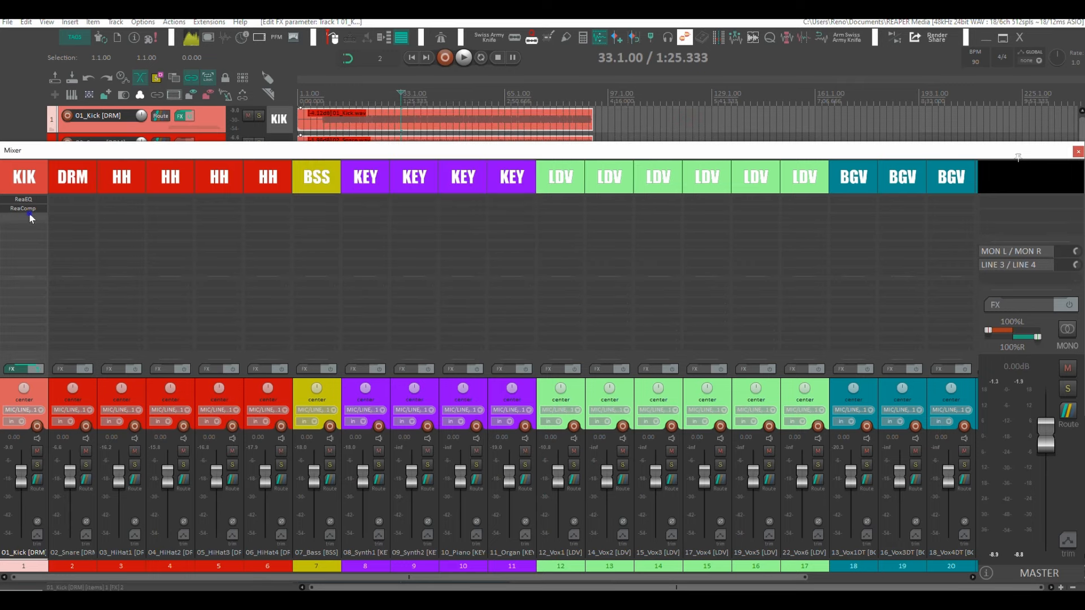
# Step: Add the kHs Transient Shaper to the 01_Kick track after ReaComp and close its window
pyautogui.rightClick(29, 213)
pyautogui.moveTo(202, 237)
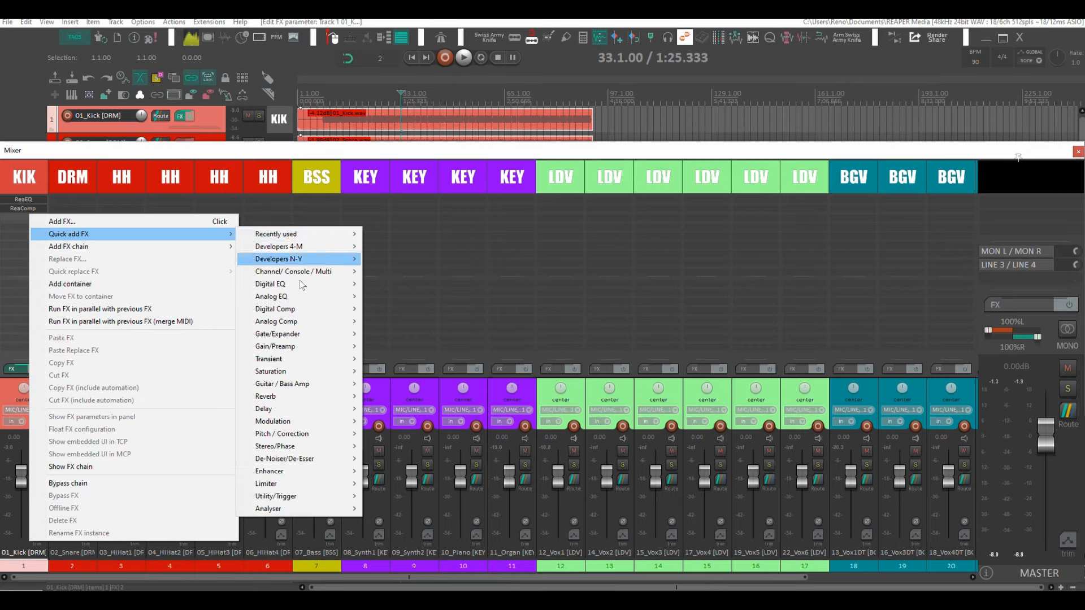
pyautogui.moveTo(294, 361)
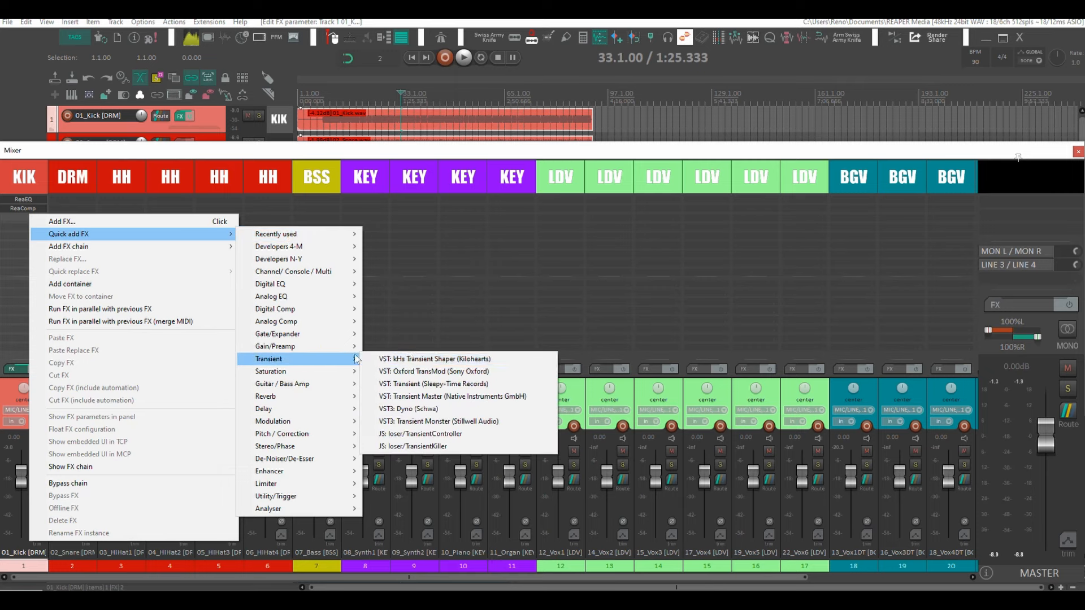
pyautogui.click(414, 359)
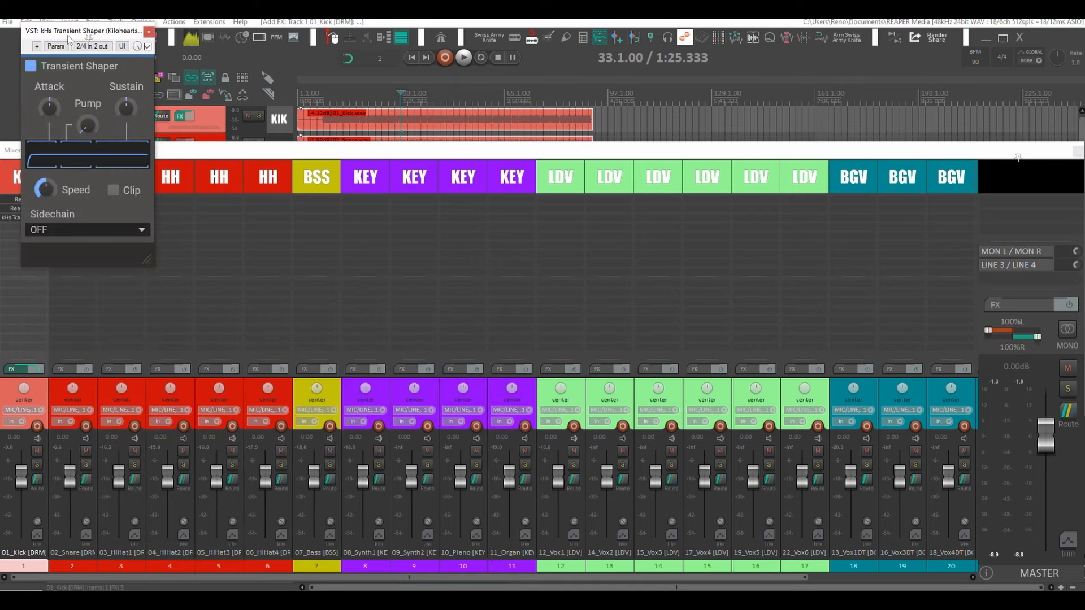
pyautogui.moveTo(68, 39); pyautogui.dragTo(428, 200)
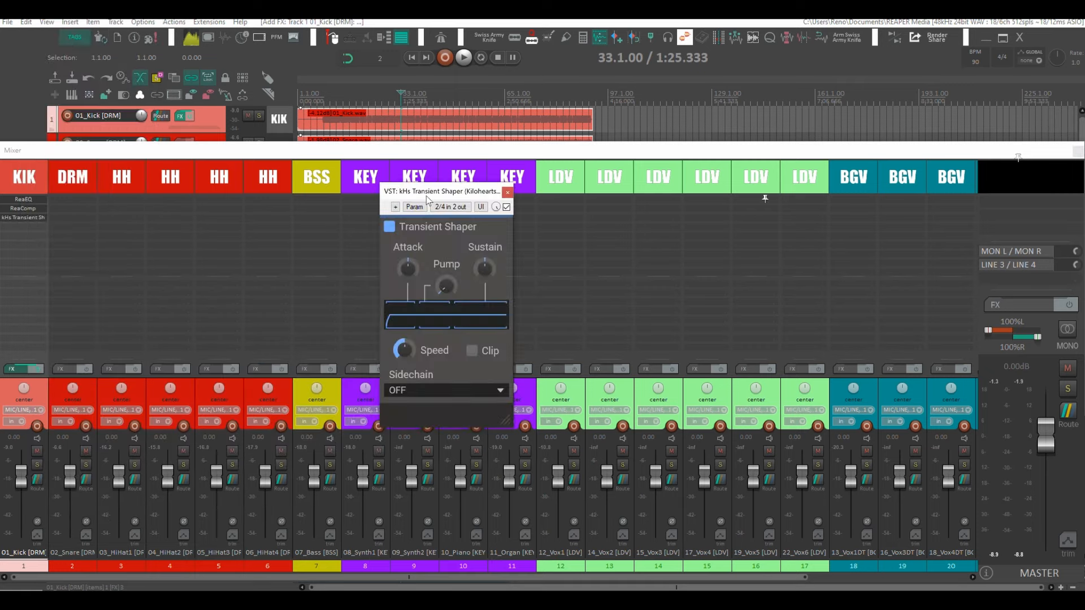
pyautogui.click(506, 193)
# Step: Add the GClip limiter to the end of the 01_Kick effect chain and close its window
pyautogui.rightClick(33, 223)
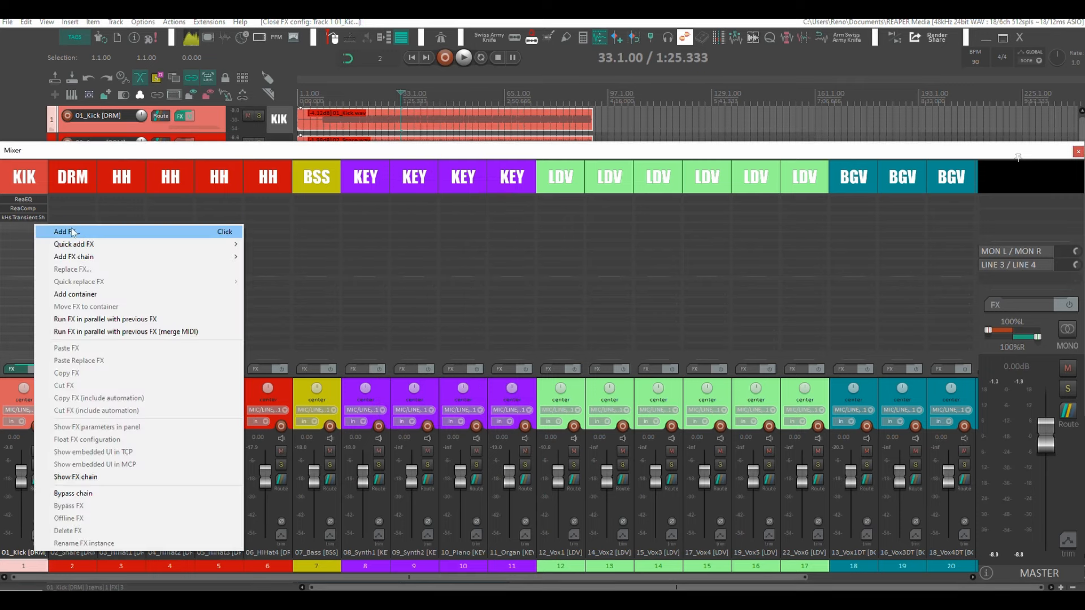
pyautogui.moveTo(241, 248)
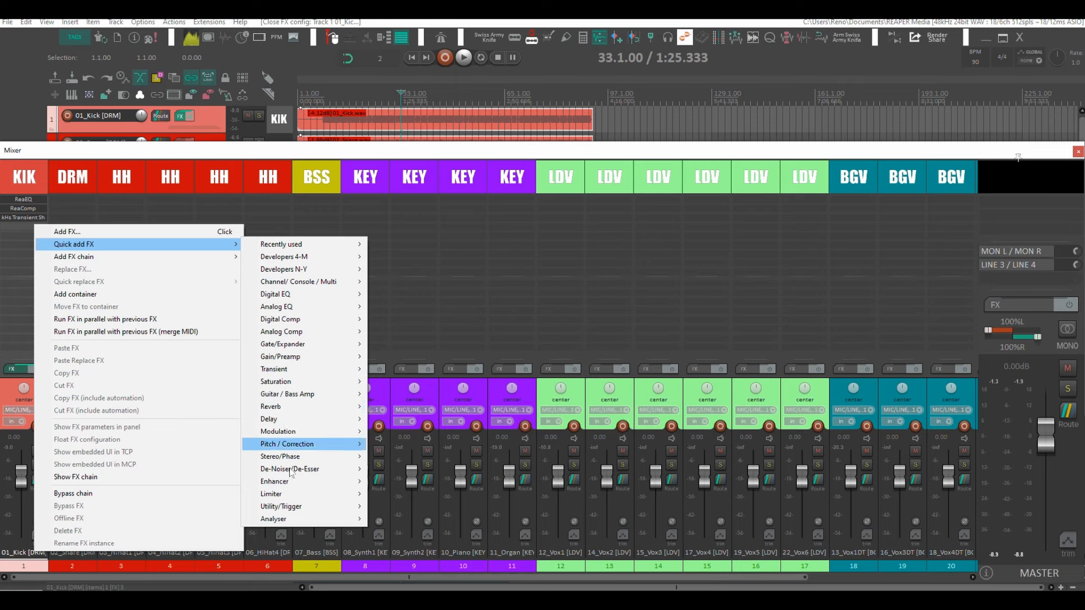
pyautogui.moveTo(292, 495)
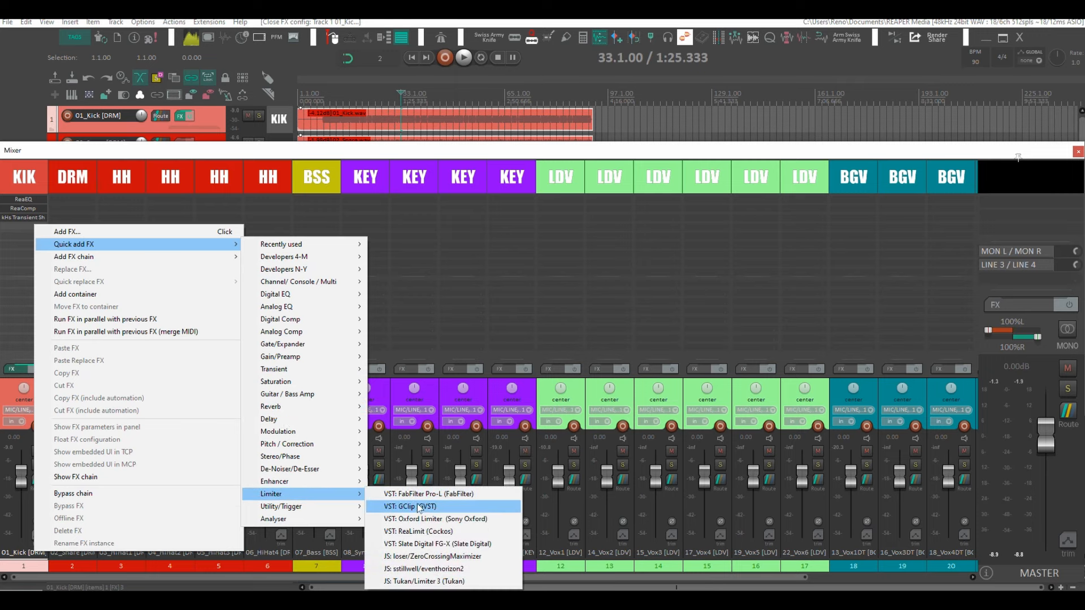
pyautogui.click(421, 507)
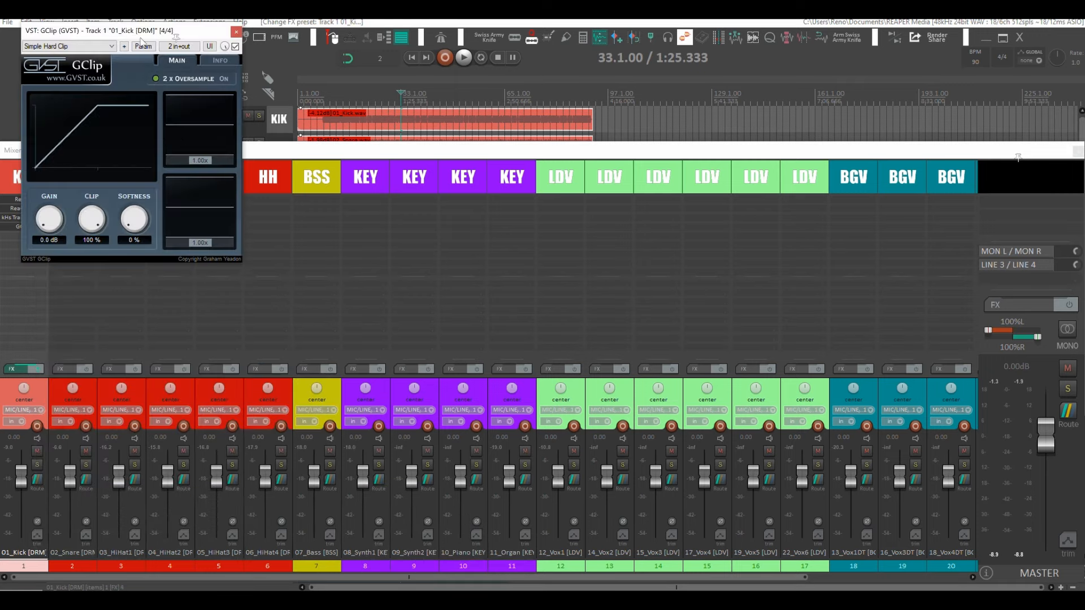
pyautogui.moveTo(164, 35); pyautogui.dragTo(486, 214)
pyautogui.click(524, 190)
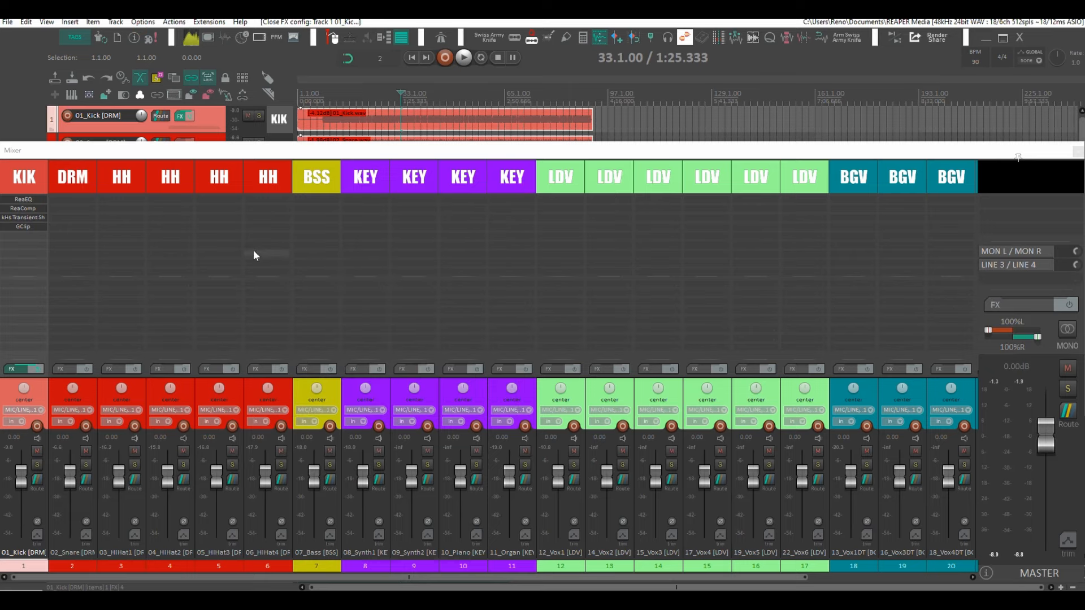
# Step: Copy the effect chain content of the 01_Kick track
pyautogui.click(35, 178)
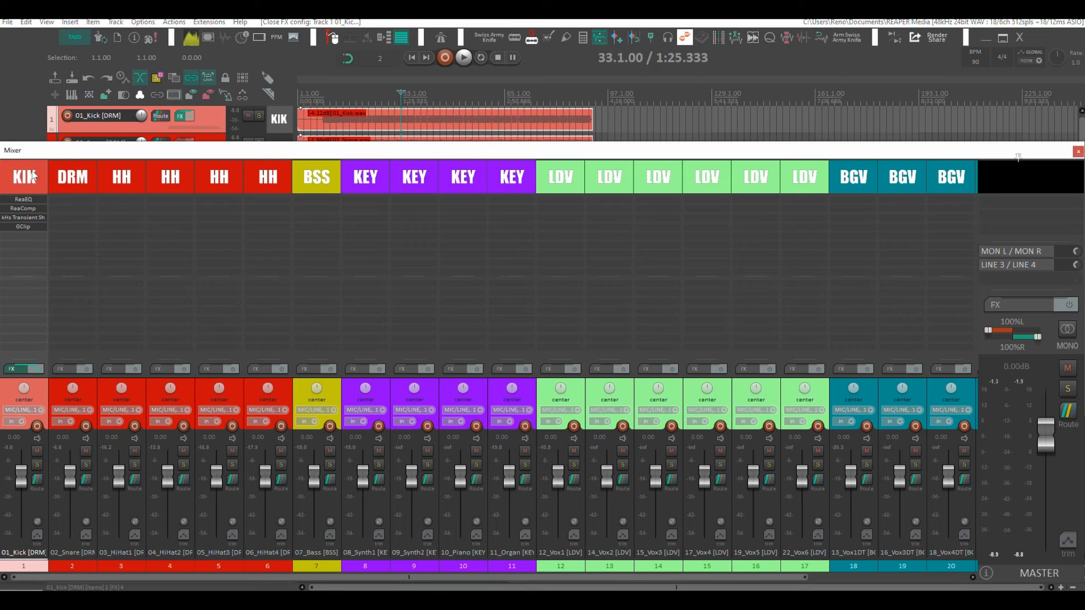
pyautogui.doubleClick(31, 172)
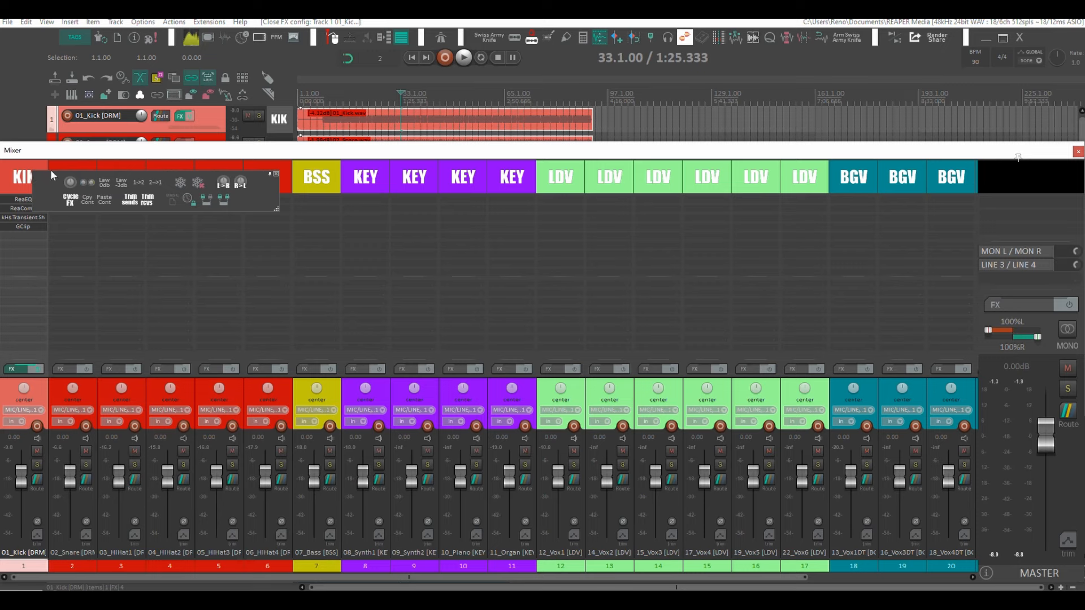
pyautogui.click(90, 199)
pyautogui.click(85, 176)
pyautogui.hscroll(4, 529, 187)
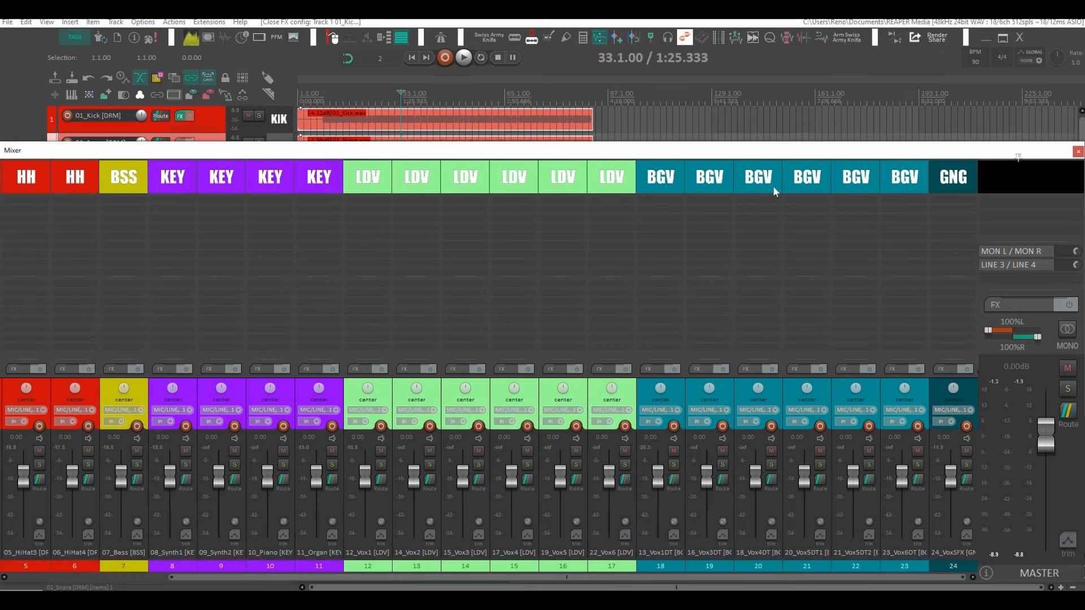
pyautogui.hscroll(-4, 950, 178)
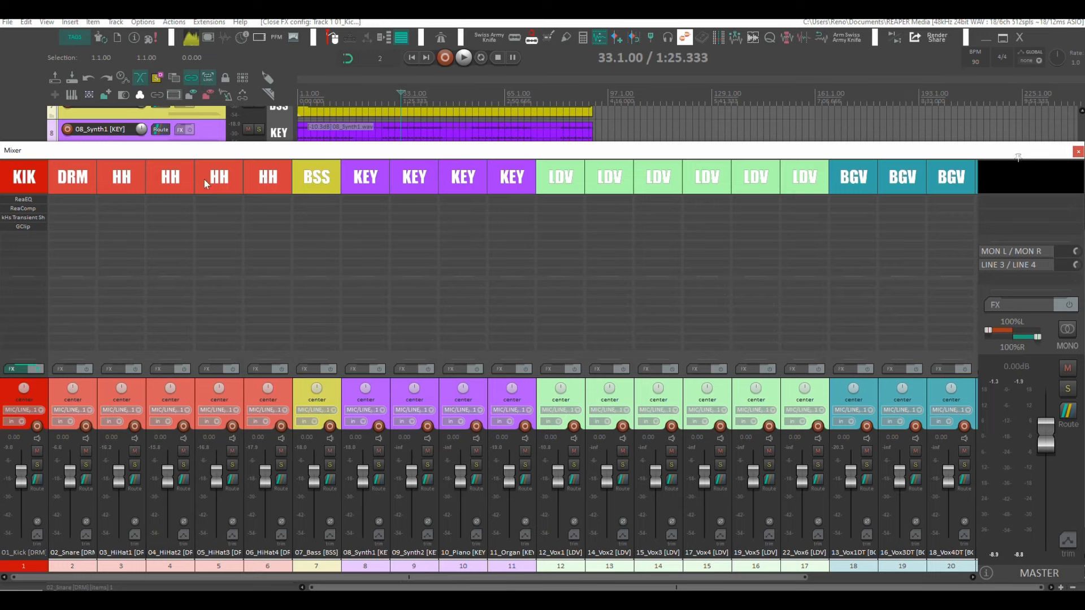
pyautogui.rightClick(84, 188)
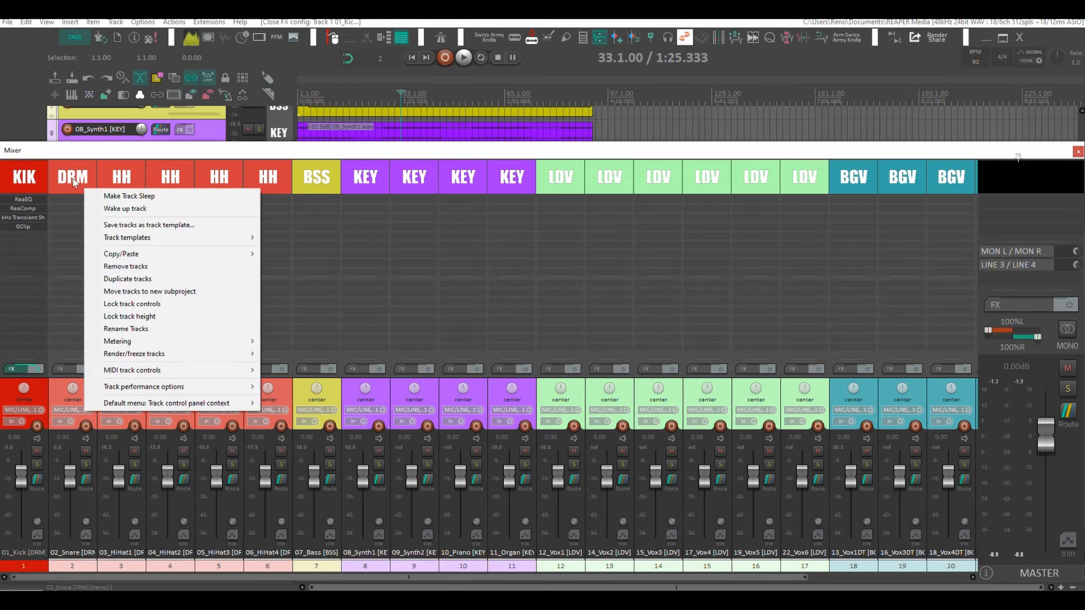
# Step: Paste the copied kick effect chain onto all tracks from 02_Snare through track 24
pyautogui.click(73, 180)
pyautogui.hscroll(4, 949, 176)
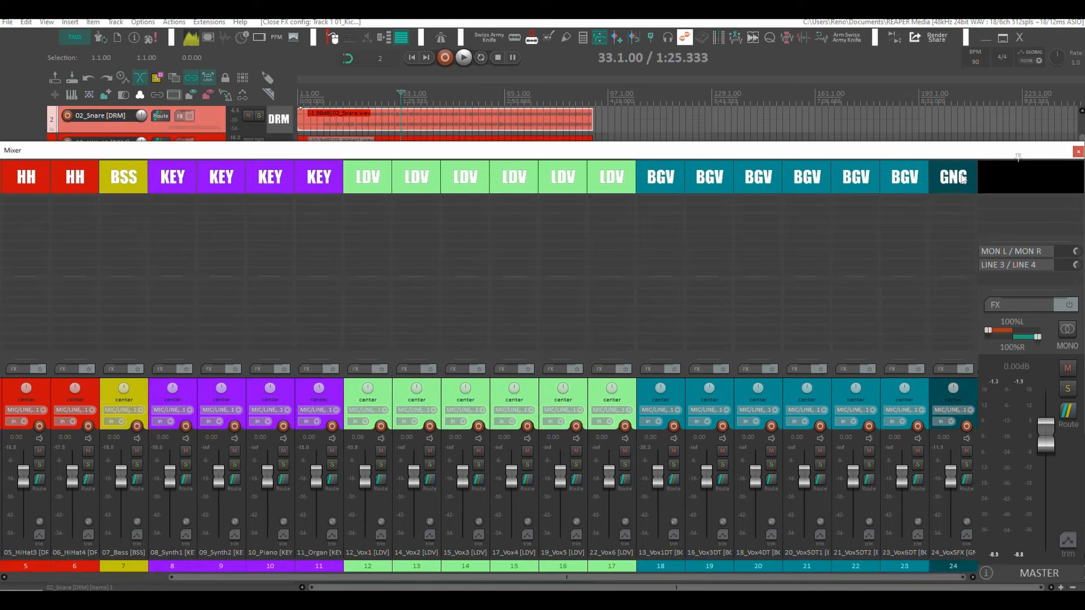
pyautogui.keyDown('shift'); pyautogui.click(940, 177); pyautogui.keyUp('shift')
pyautogui.press('t')
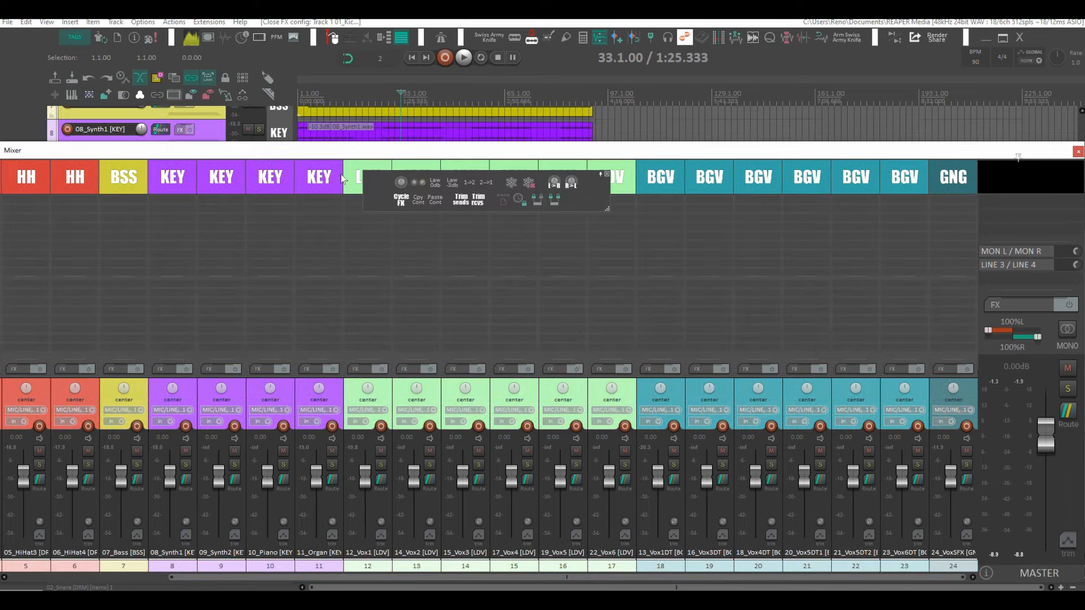
pyautogui.click(415, 199)
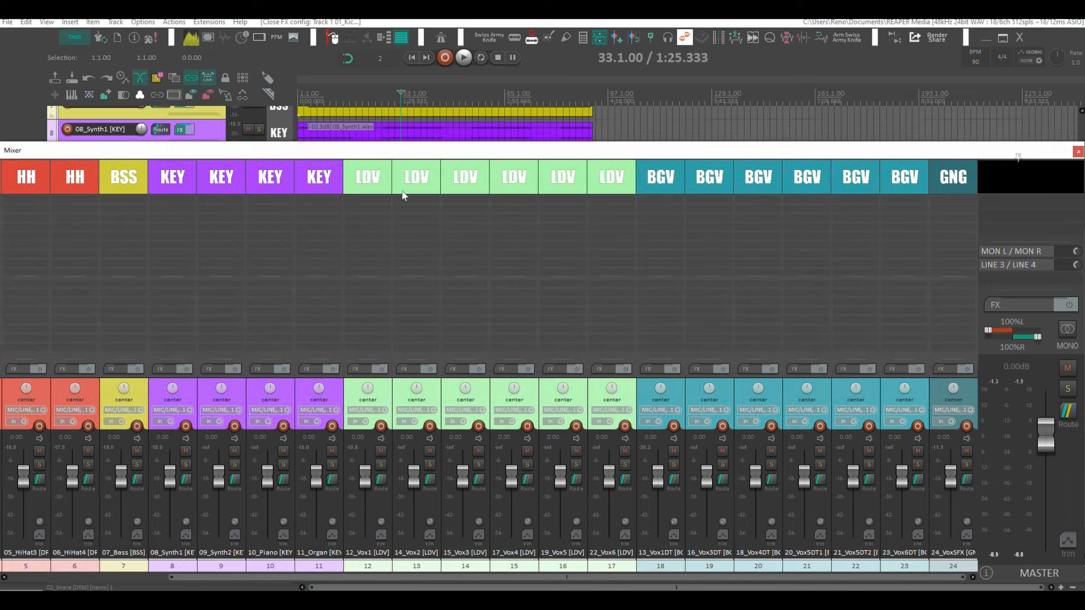
pyautogui.hotkey('ctrl', 'v')
pyautogui.hscroll(-4, 346, 167)
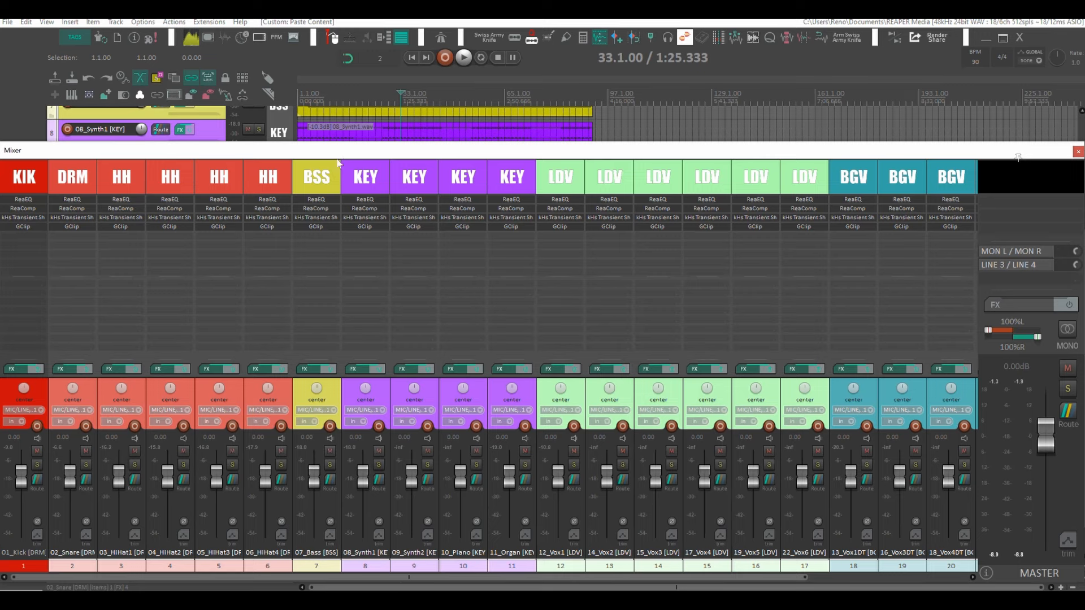
pyautogui.hscroll(4, 357, 161)
pyautogui.hscroll(-4, 826, 169)
# Step: Solo 07_Bass, play it from bar 11 and compare the sound with its effect chain bypassed and enabled
pyautogui.click(329, 396)
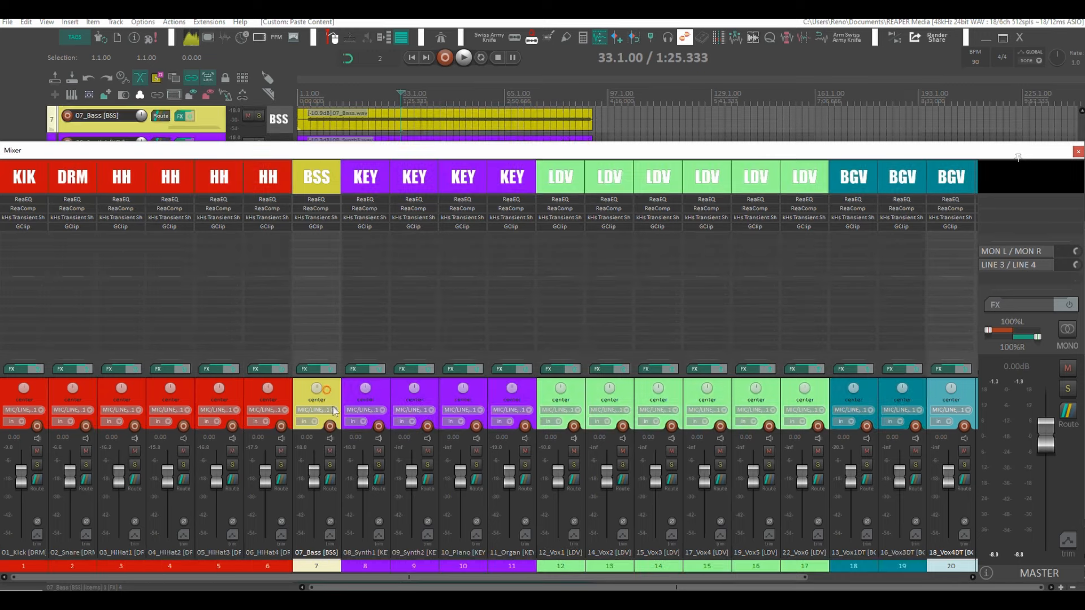
pyautogui.click(331, 465)
pyautogui.click(330, 96)
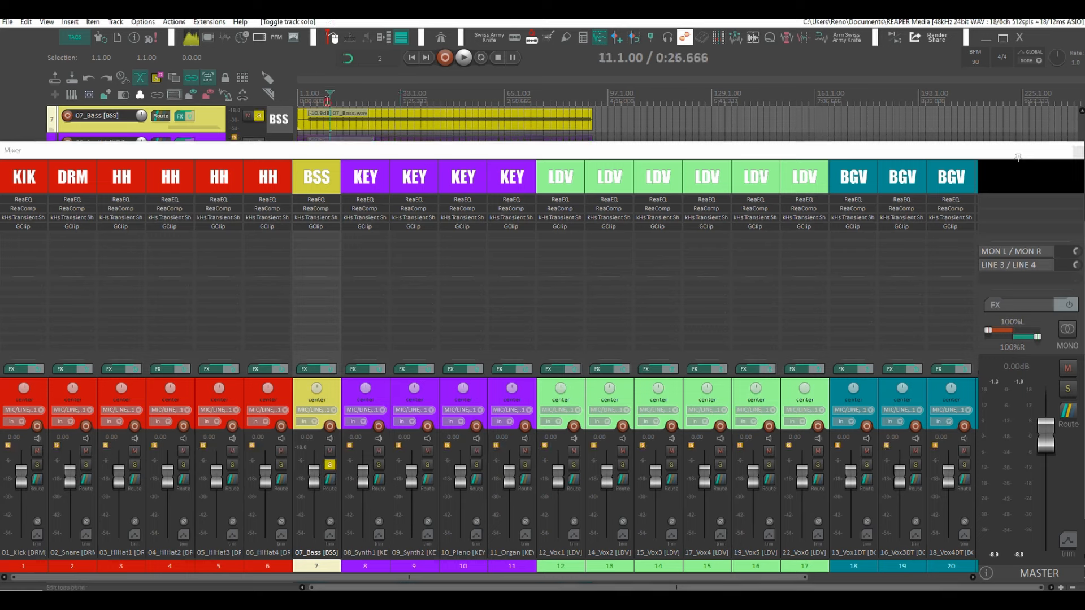
pyautogui.scroll(-2, 335, 116)
pyautogui.press('space')
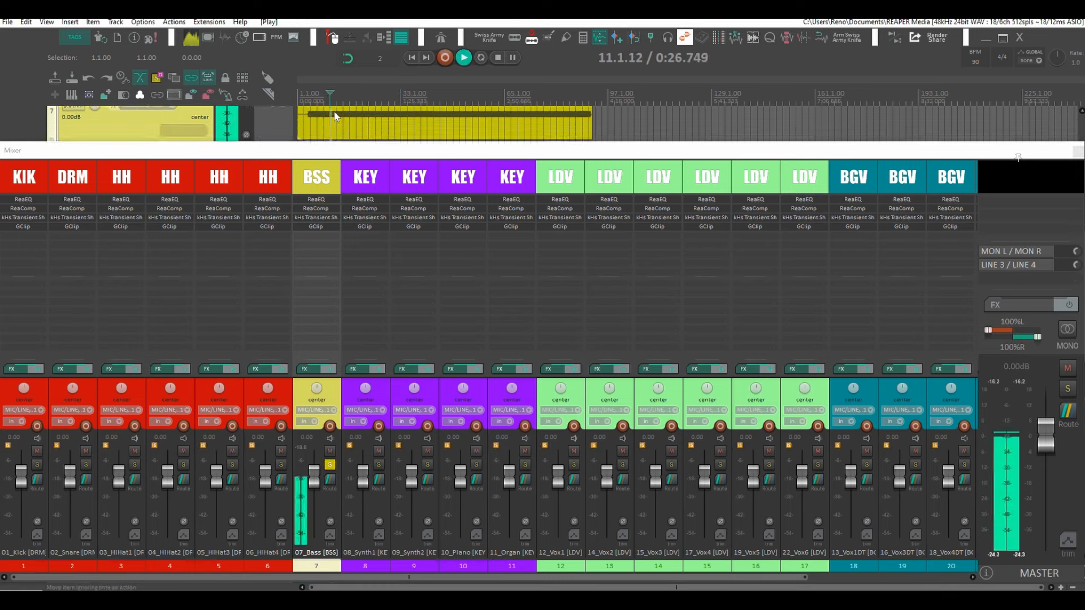
pyautogui.click(330, 370)
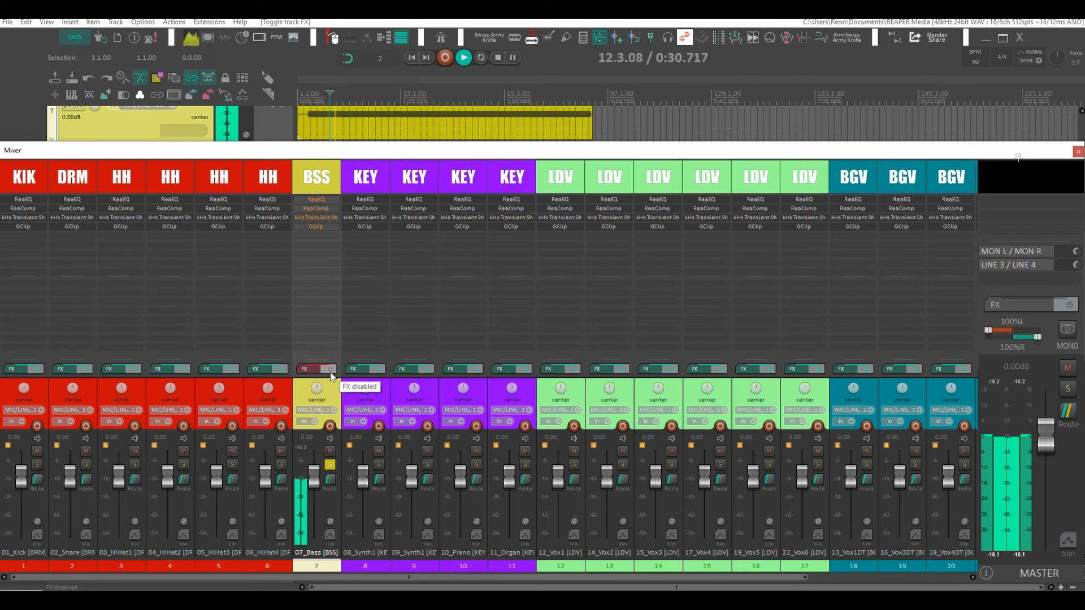
pyautogui.click(331, 371)
pyautogui.press('space')
# Step: Add ReaTune from the Cockos plug-ins to 07_Bass and set its tuner window size to 200 ms
pyautogui.rightClick(324, 233)
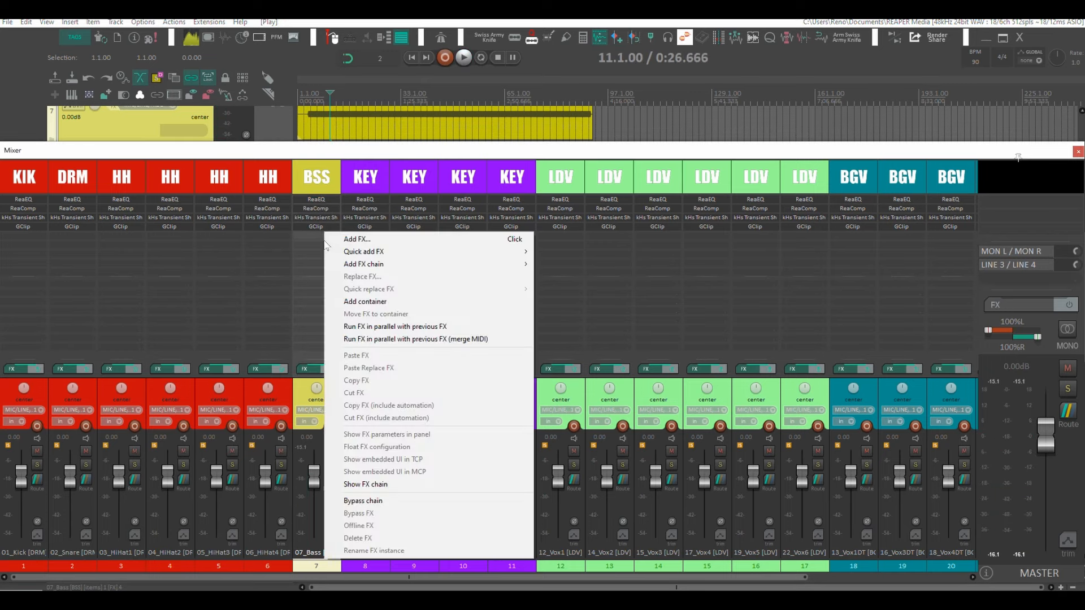
pyautogui.moveTo(367, 251)
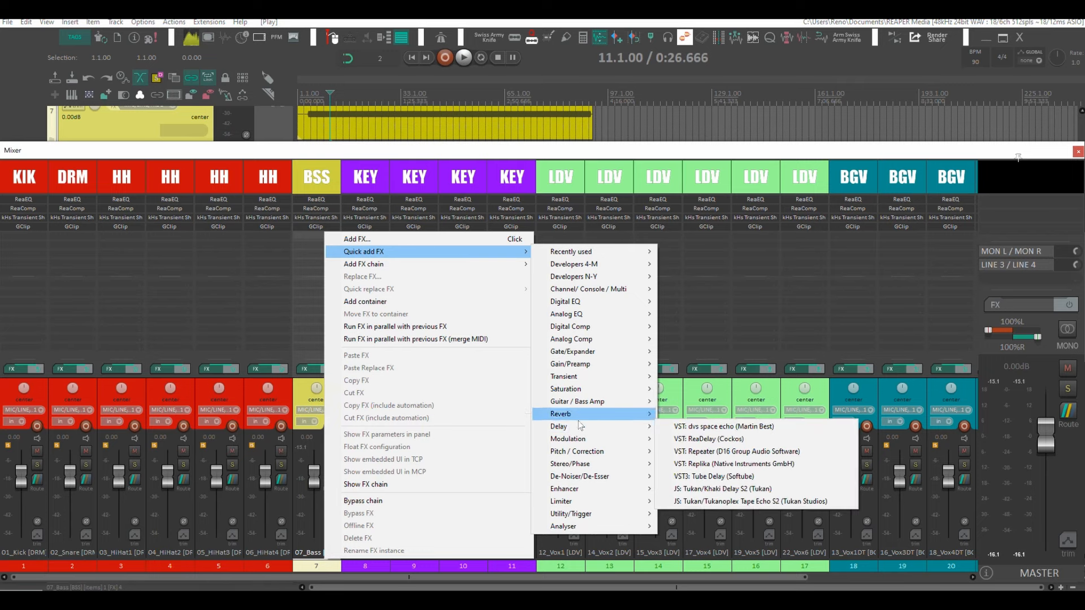
pyautogui.moveTo(582, 450)
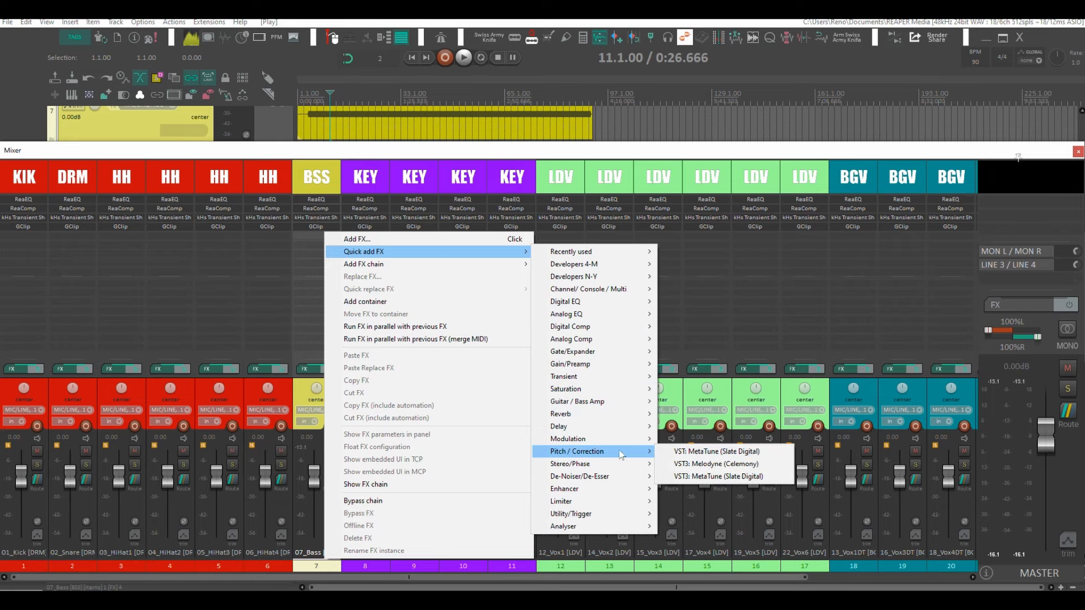
pyautogui.click(353, 239)
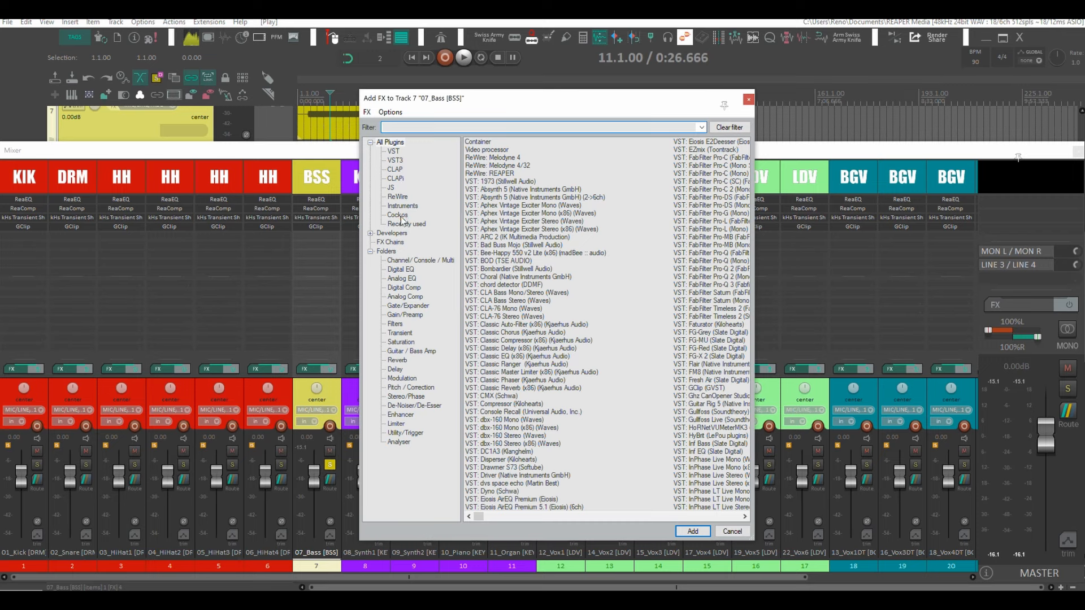
pyautogui.click(399, 216)
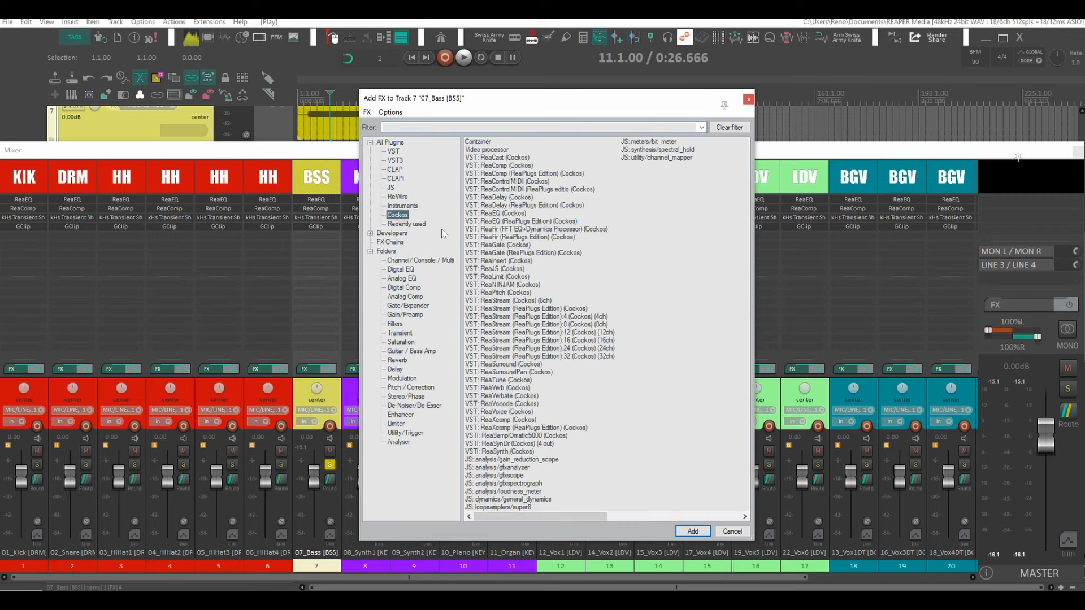
pyautogui.doubleClick(497, 383)
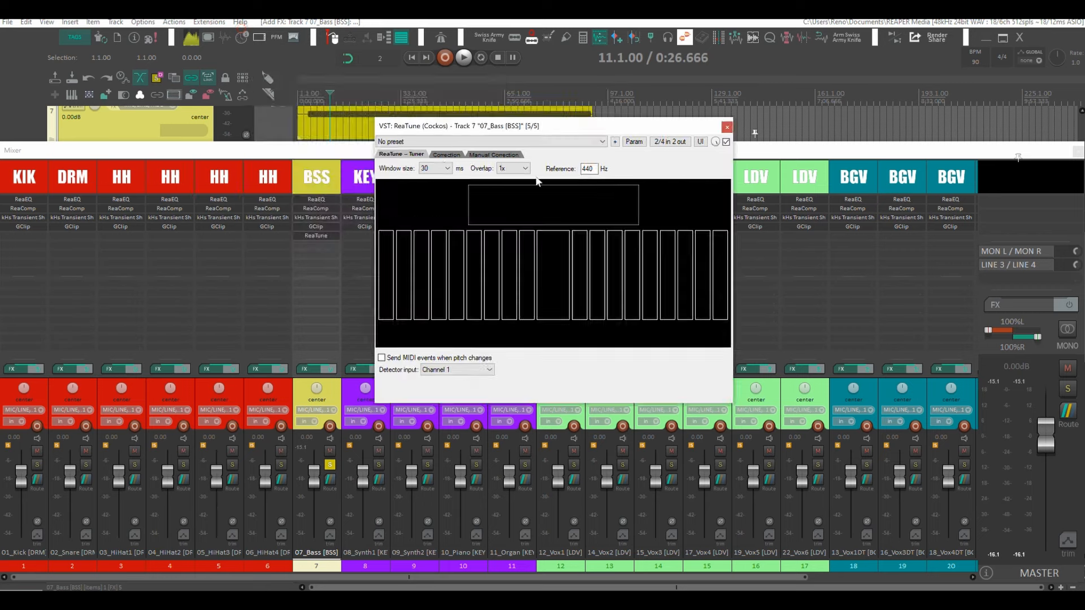
pyautogui.click(440, 169)
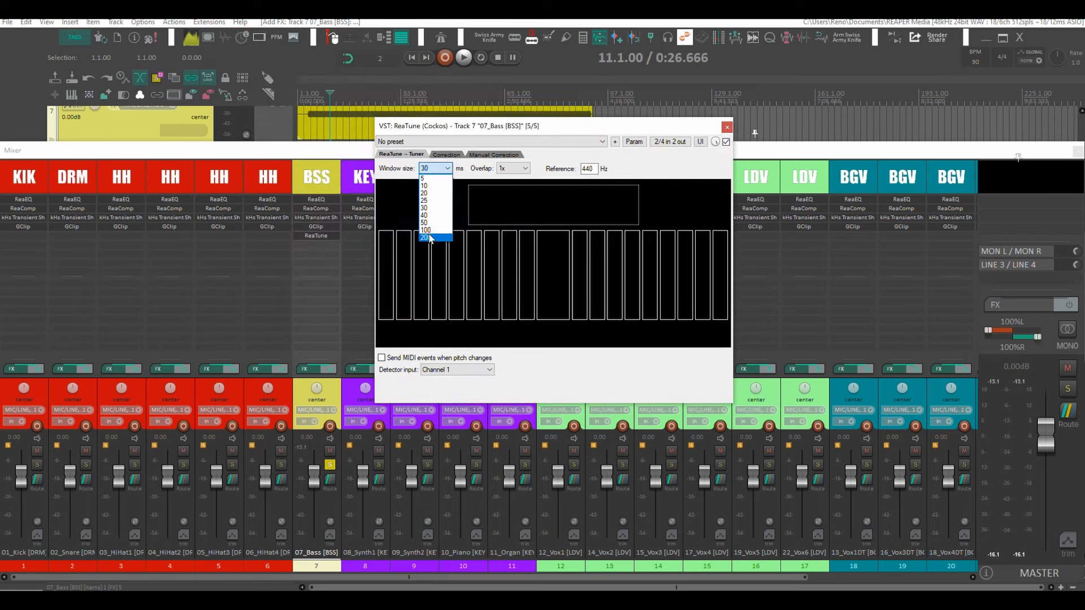
pyautogui.click(429, 242)
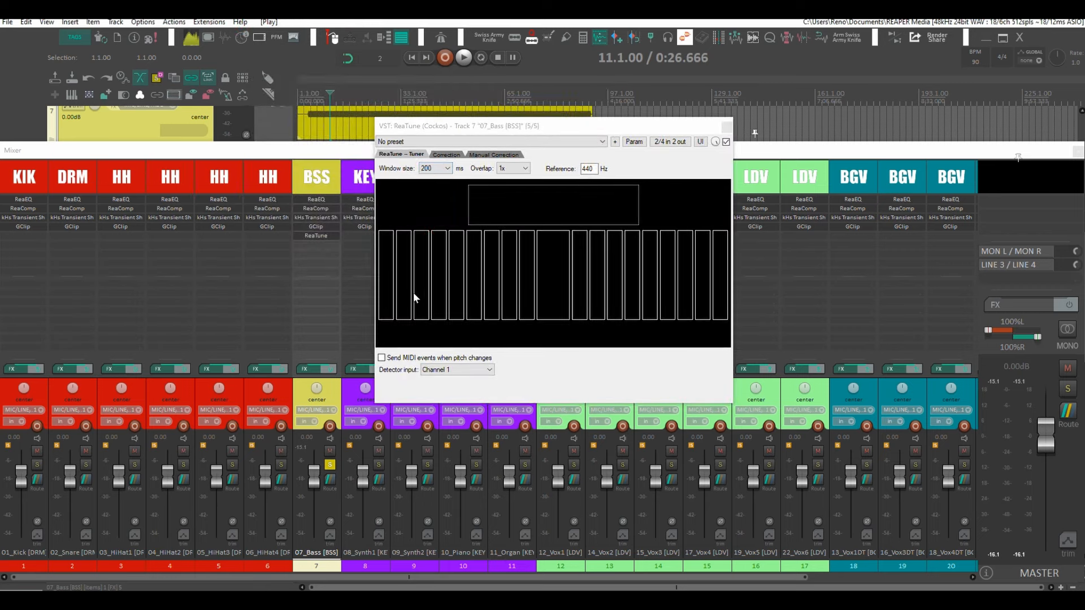
# Step: Play the soloed bass to check its pitch in ReaTune, and remove ReaTune from 07_Bass
pyautogui.press('space')
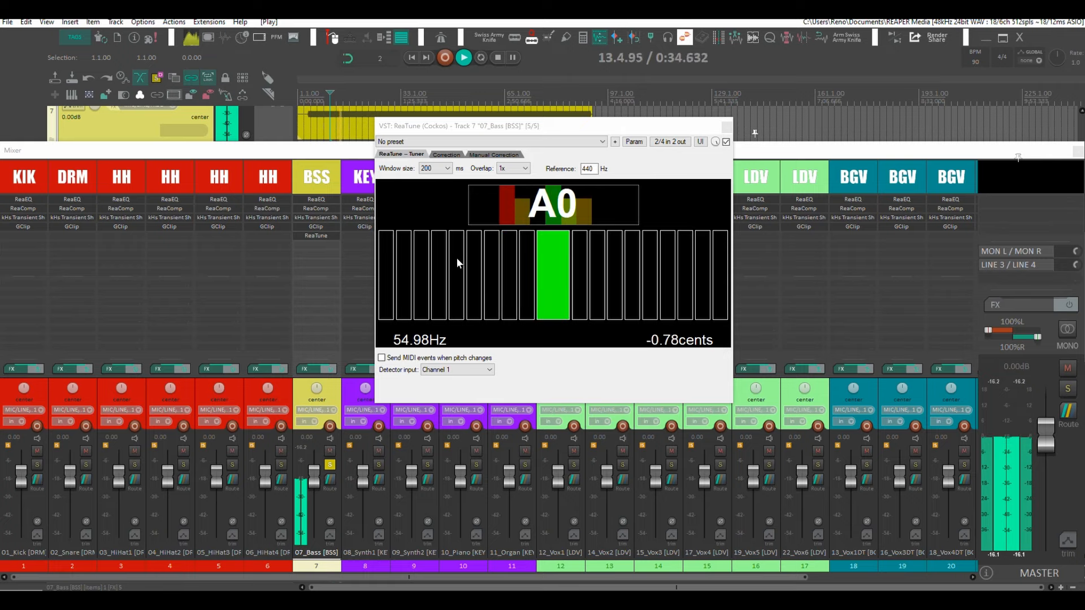
pyautogui.press('space')
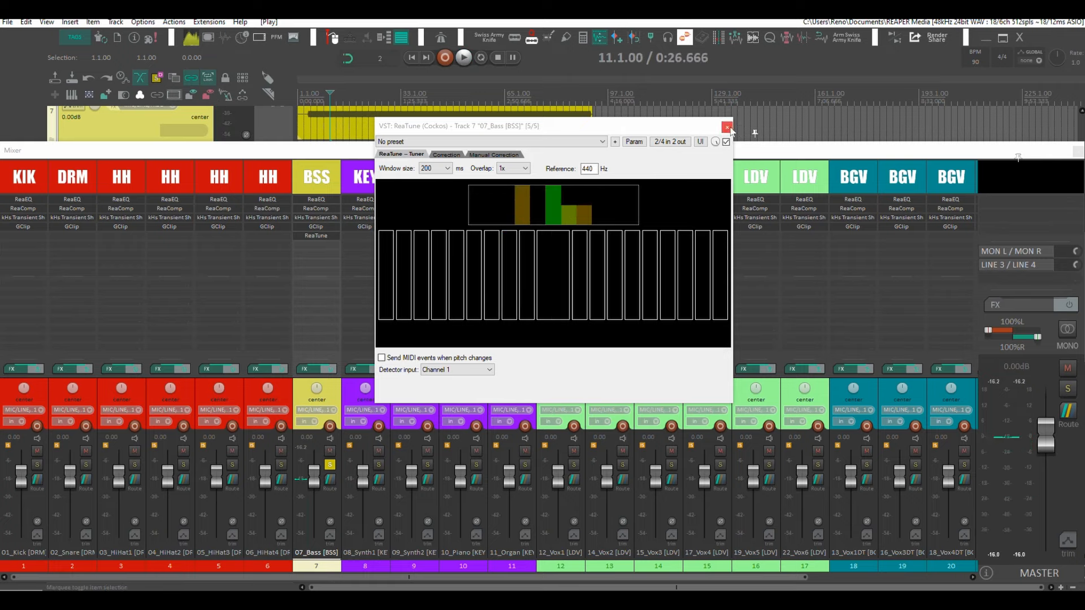
pyautogui.click(726, 127)
pyautogui.keyDown('alt'); pyautogui.click(316, 238); pyautogui.keyUp('alt')
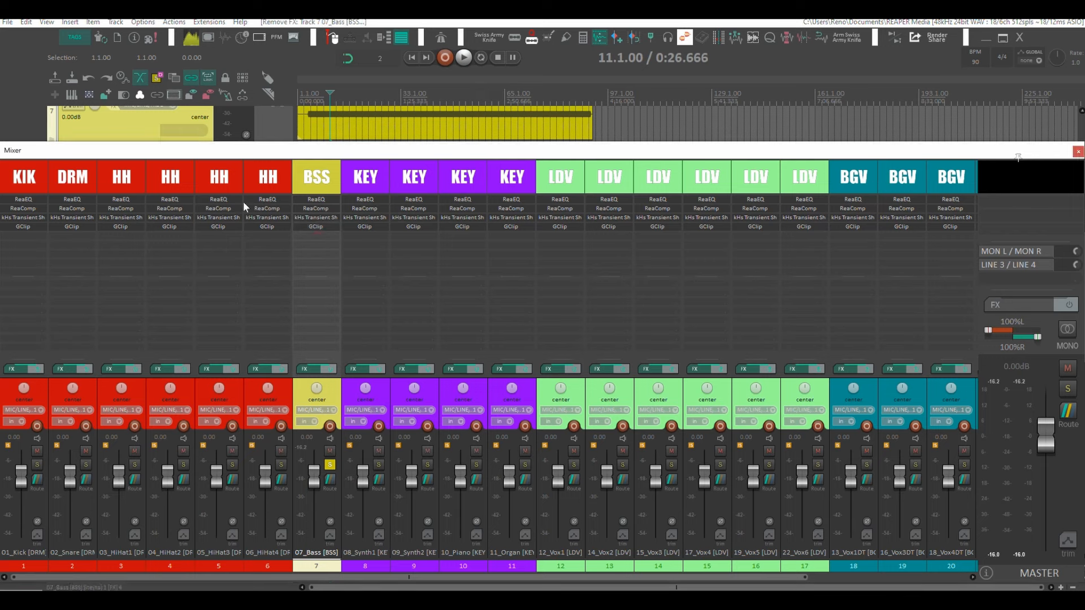
# Step: Solo 01_Kick instead of 07_Bass and play it with its ReaEQ open to check the kick's spectrum
pyautogui.click(331, 464)
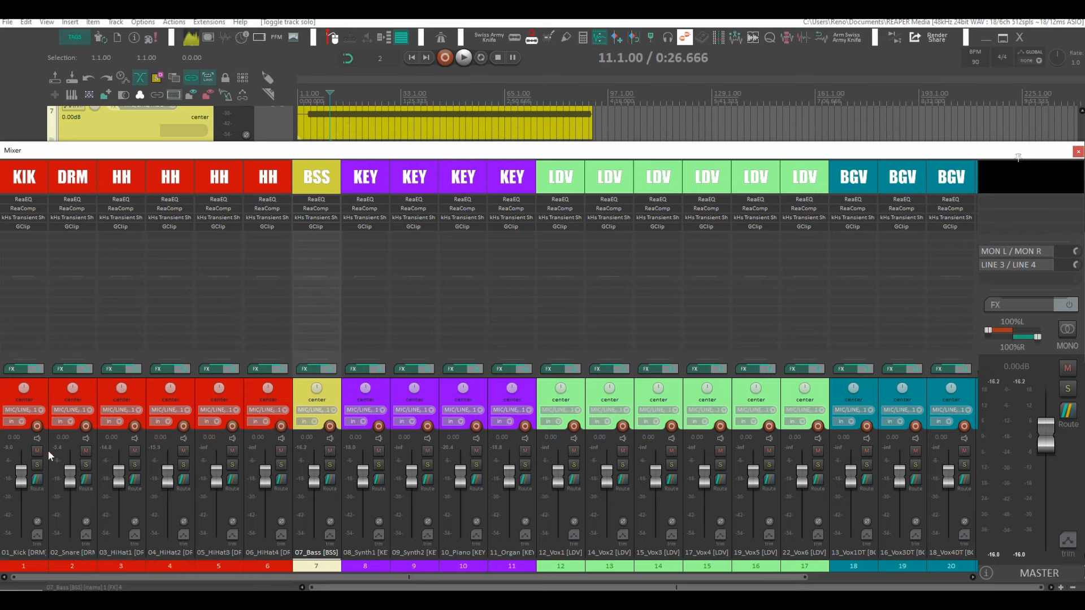
pyautogui.click(32, 464)
pyautogui.press('space')
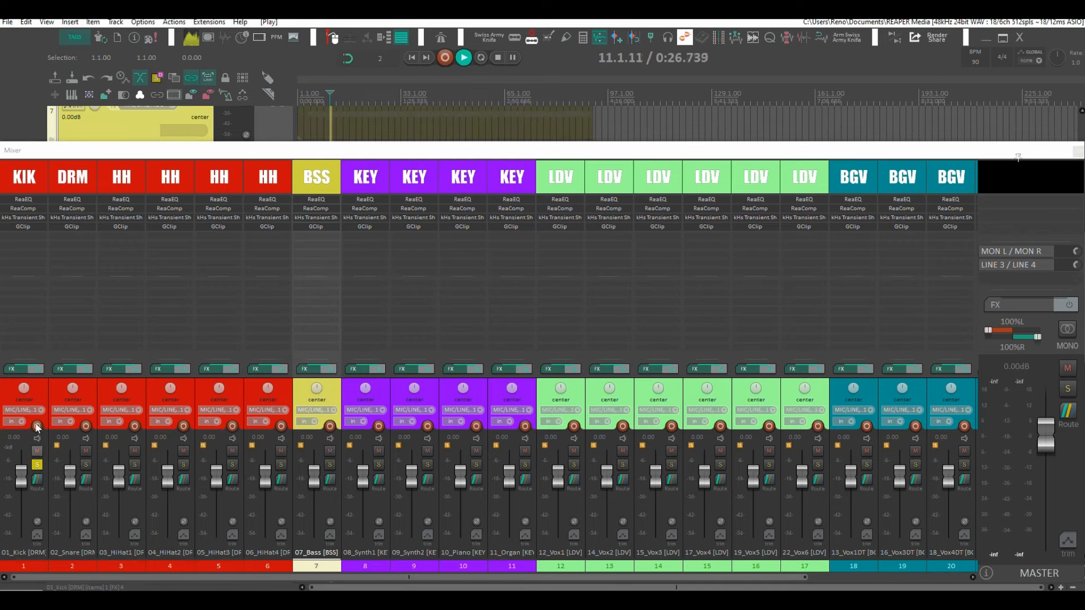
pyautogui.click(20, 203)
pyautogui.moveTo(490, 80); pyautogui.dragTo(616, 82)
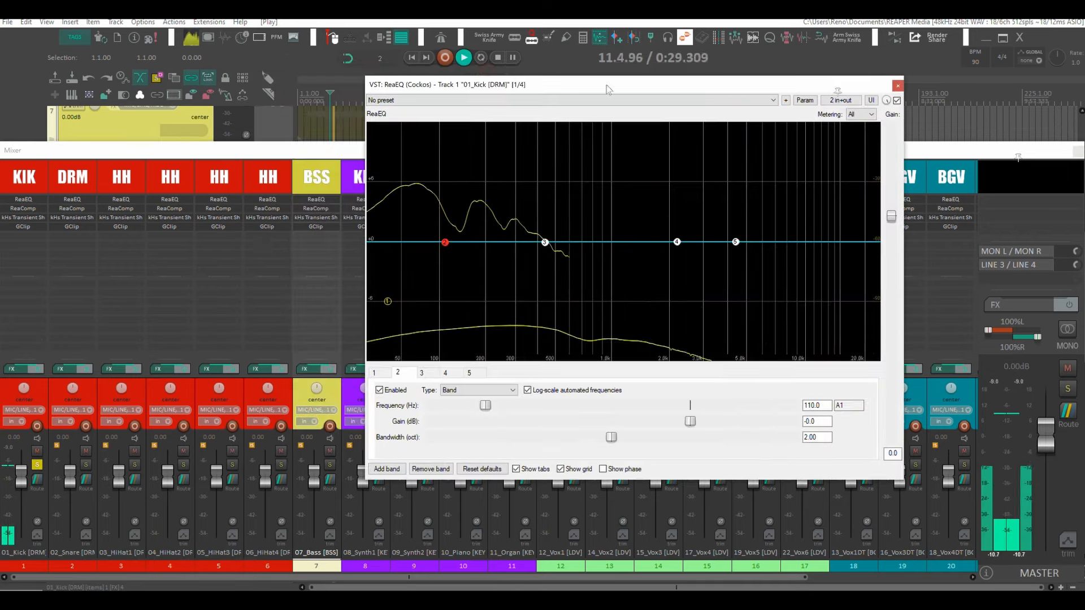
pyautogui.press('space')
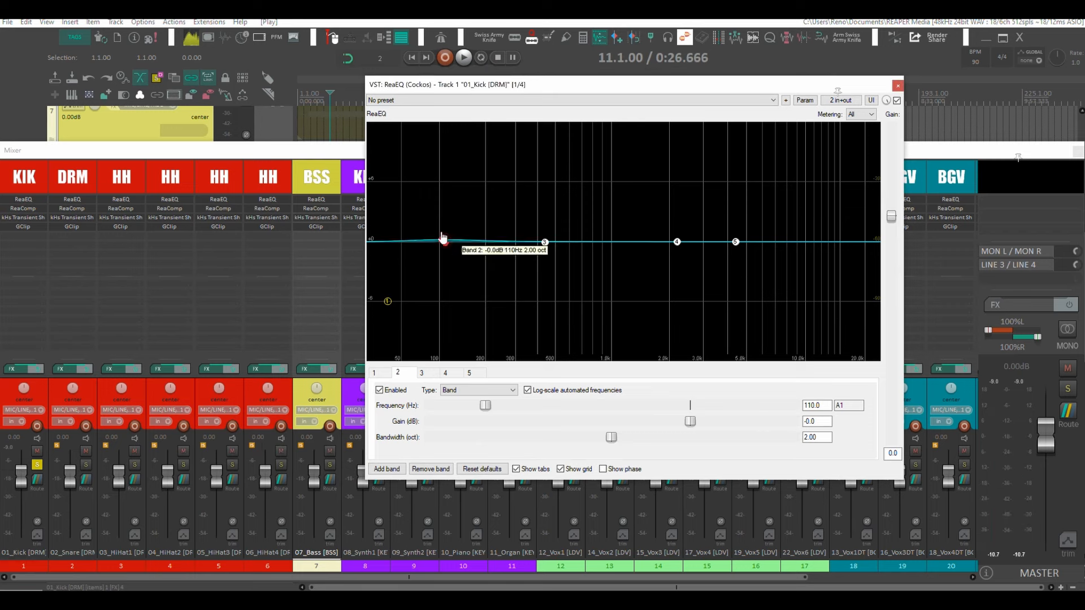
# Step: Shape ReaEQ band 2 of 01_Kick into a narrow 0.20 oct boost of about 8.9 dB at 55 Hz
pyautogui.moveTo(445, 242); pyautogui.dragTo(442, 205)
pyautogui.scroll(-10, 441, 205)
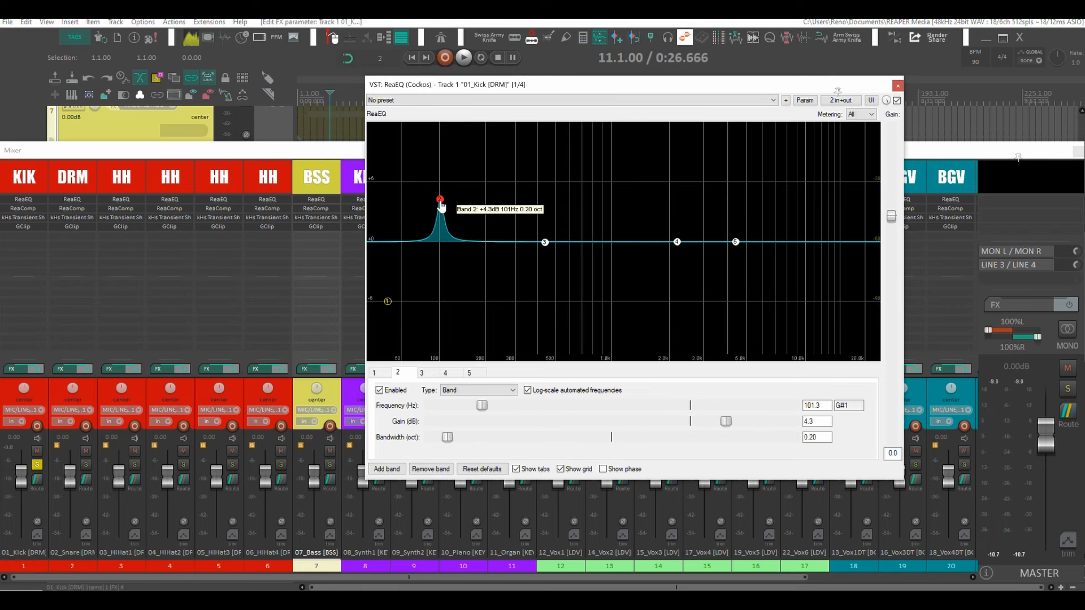
pyautogui.moveTo(442, 206); pyautogui.dragTo(397, 160)
pyautogui.moveTo(404, 160); pyautogui.dragTo(397, 160)
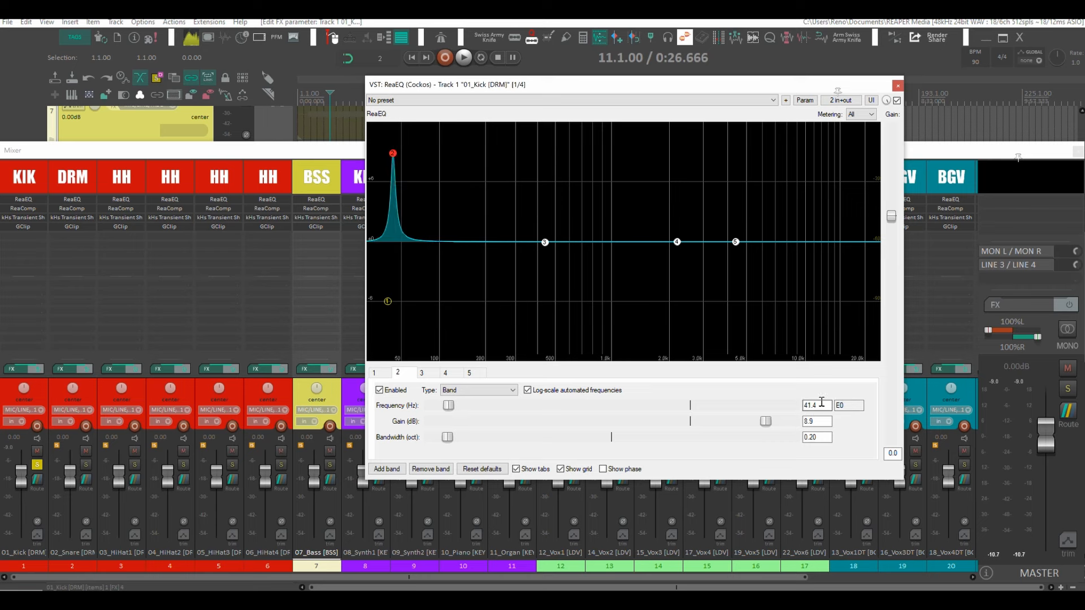
pyautogui.write('55')
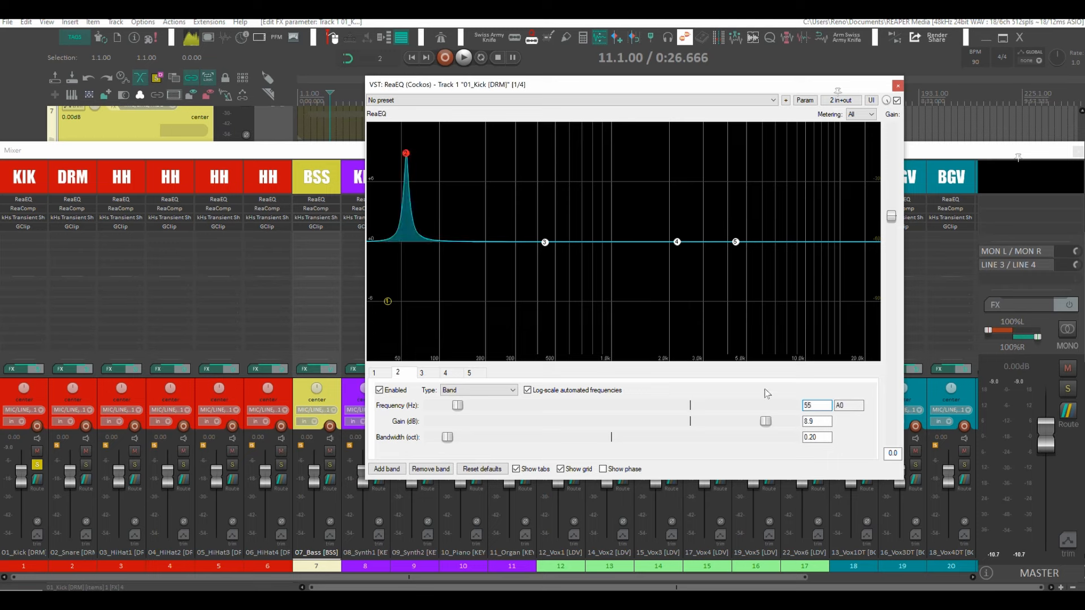
# Step: Play the kick from bar 15, try band 2 at 0.11 oct and 10.7 dB, and compare with ReaEQ bypassed
pyautogui.click(341, 94)
pyautogui.press('space')
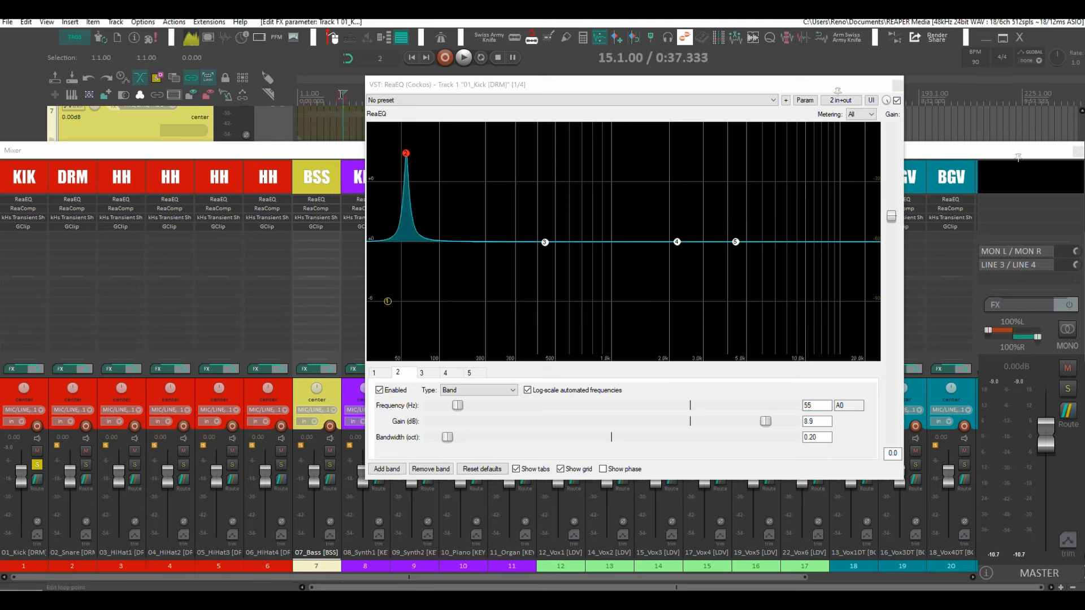
pyautogui.scroll(-3, 487, 434)
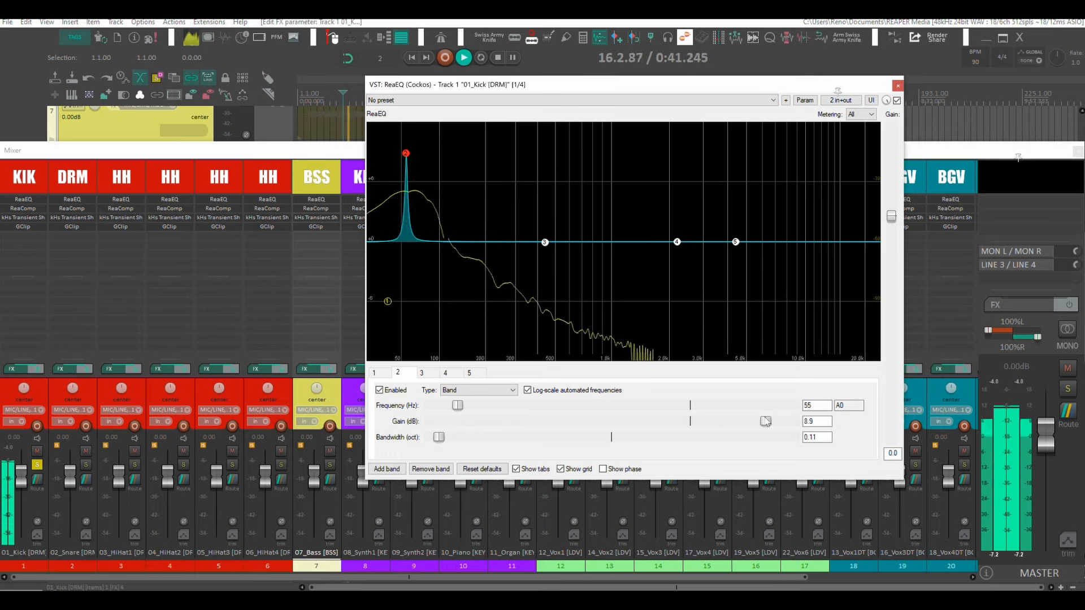
pyautogui.scroll(3, 566, 425)
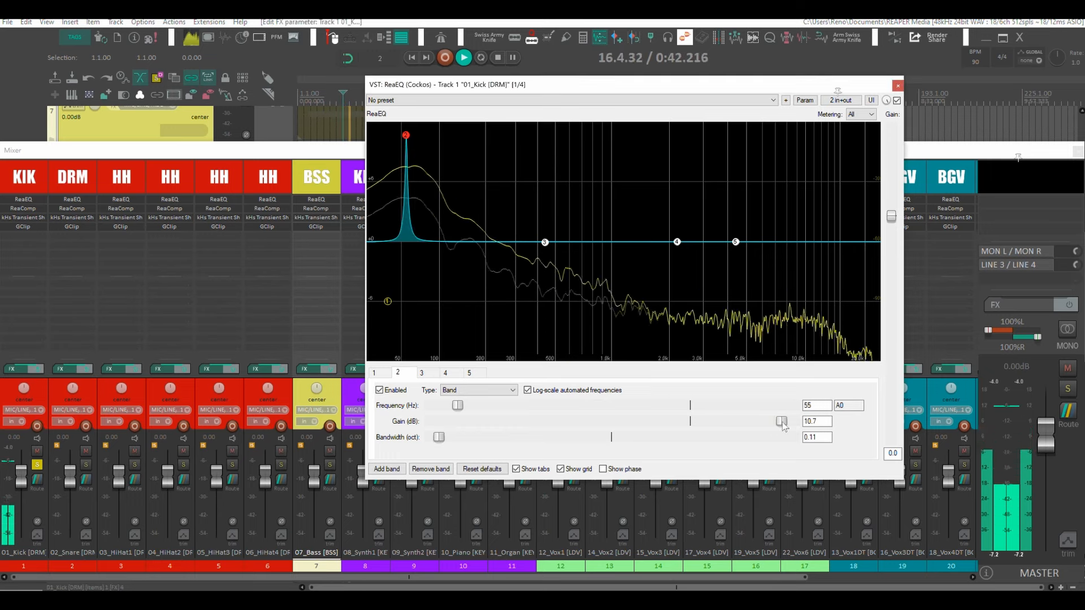
pyautogui.click(897, 100)
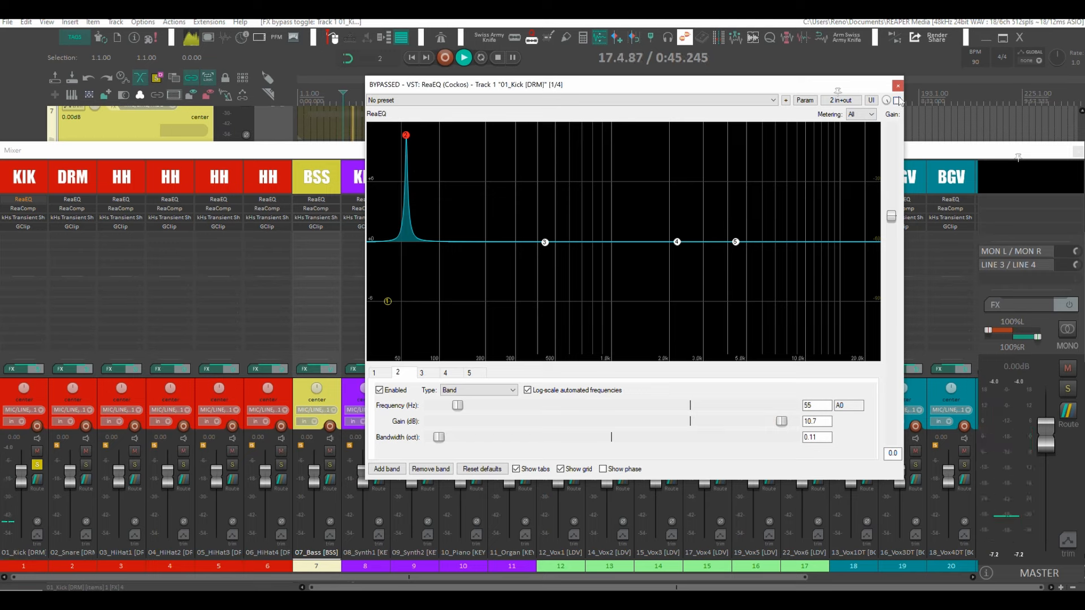
pyautogui.click(897, 100)
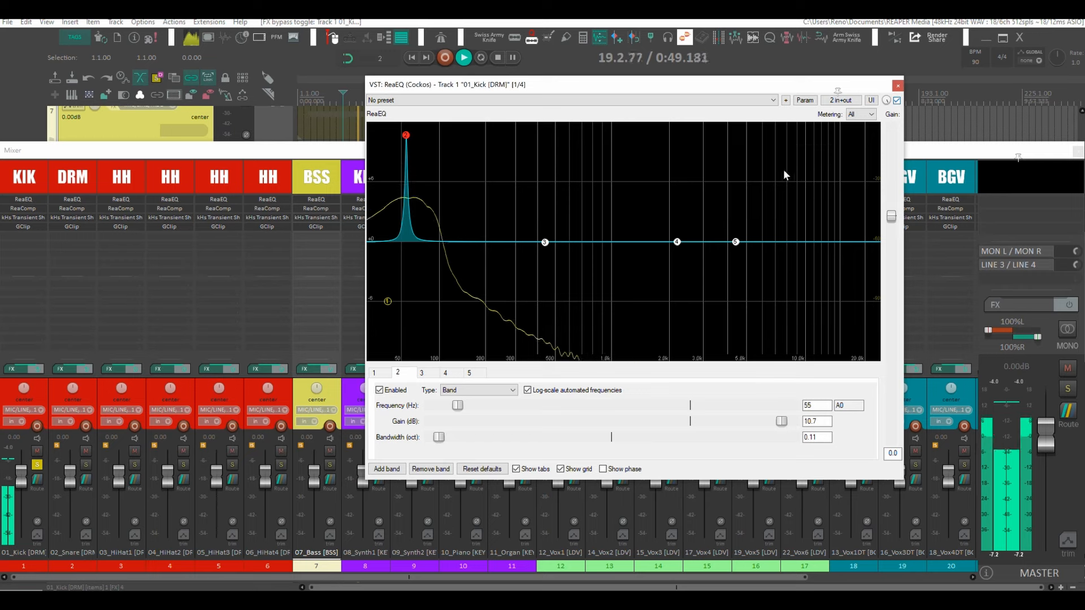
# Step: Widen the kick's ReaEQ band 2 to 0.20 oct and set its gain to +6 dB
pyautogui.press('space')
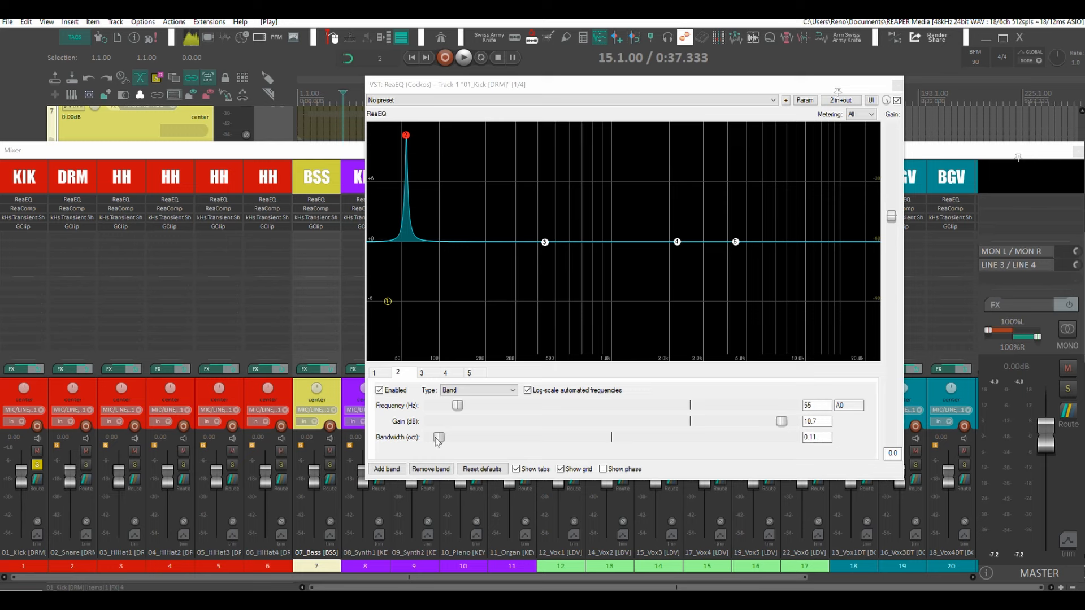
pyautogui.moveTo(438, 442)
pyautogui.mouseDown()
pyautogui.moveTo(481, 439)
pyautogui.moveTo(431, 440)
pyautogui.moveTo(448, 438)
pyautogui.mouseUp()
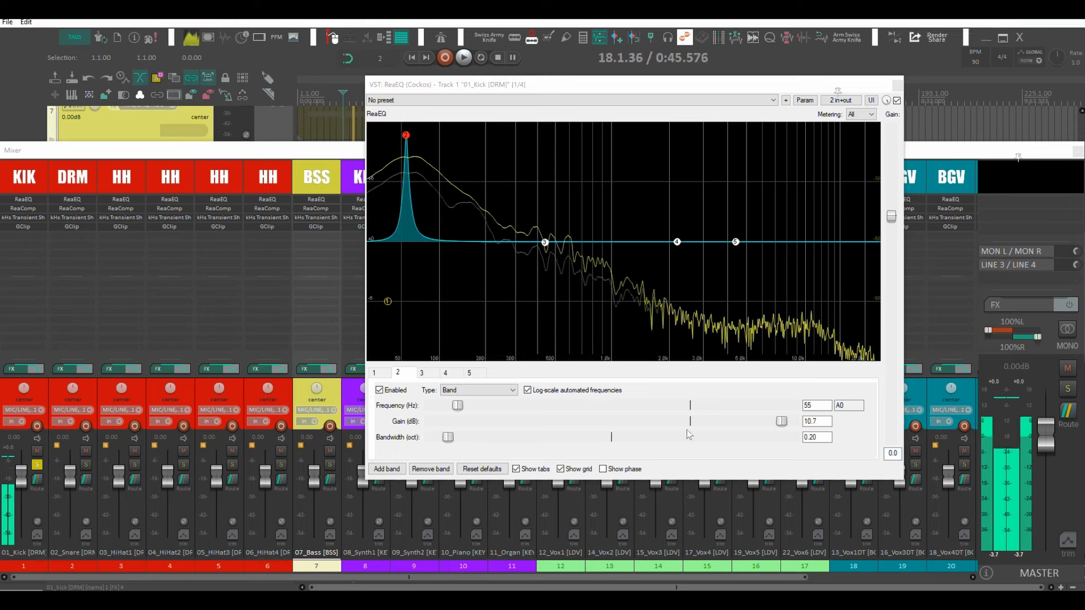
pyautogui.press('space')
pyautogui.doubleClick(820, 421)
pyautogui.write('+6')
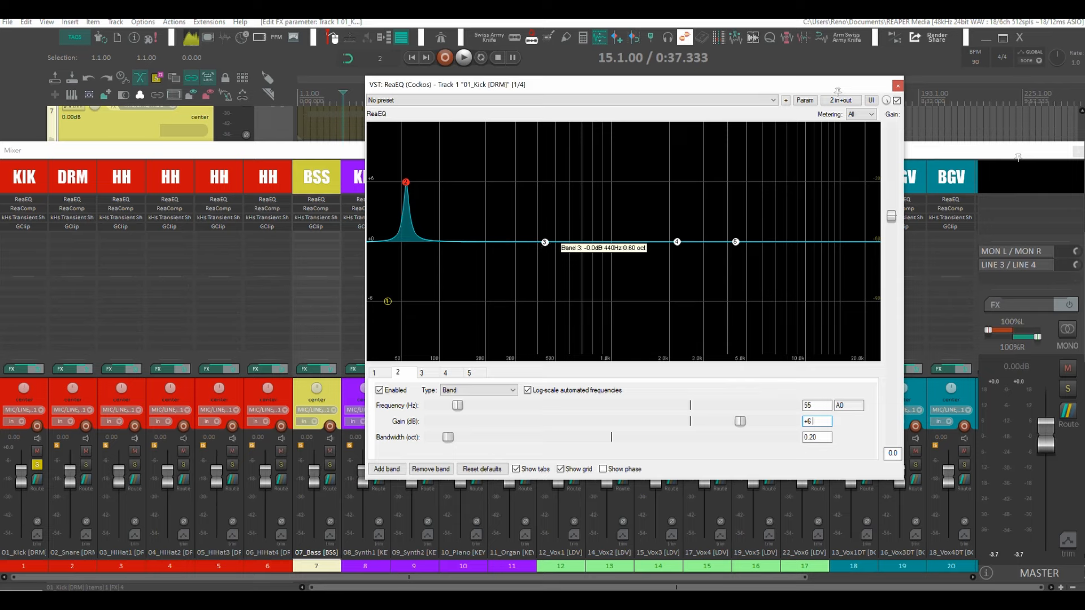
# Step: During playback, cut ReaEQ band 3 by about 4.8 dB near 136 Hz and band 4 by about 3.7 dB near 692 Hz
pyautogui.press('space')
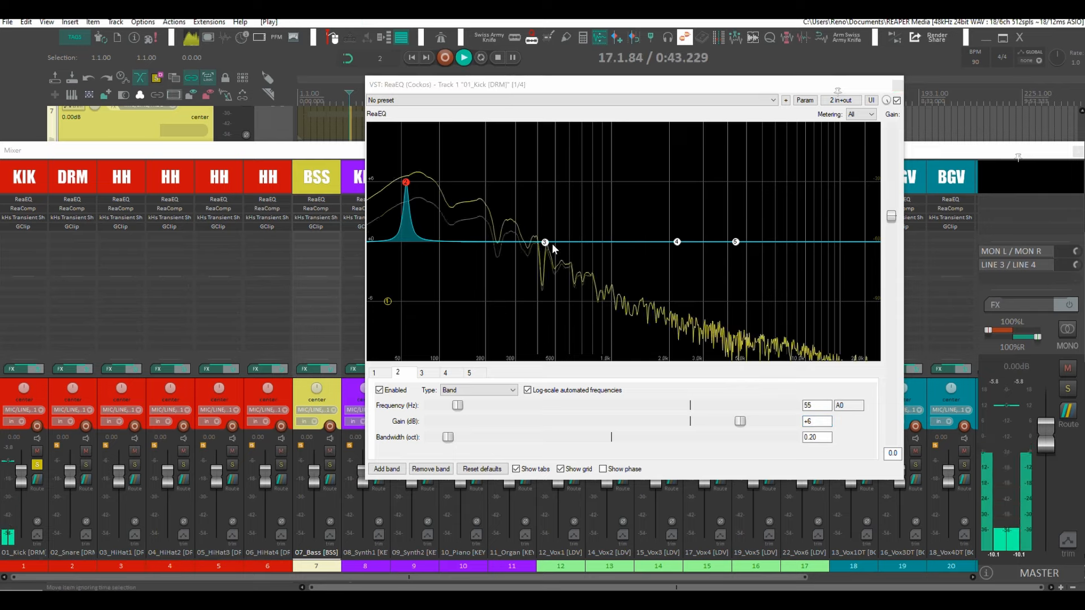
pyautogui.moveTo(545, 242); pyautogui.dragTo(459, 291)
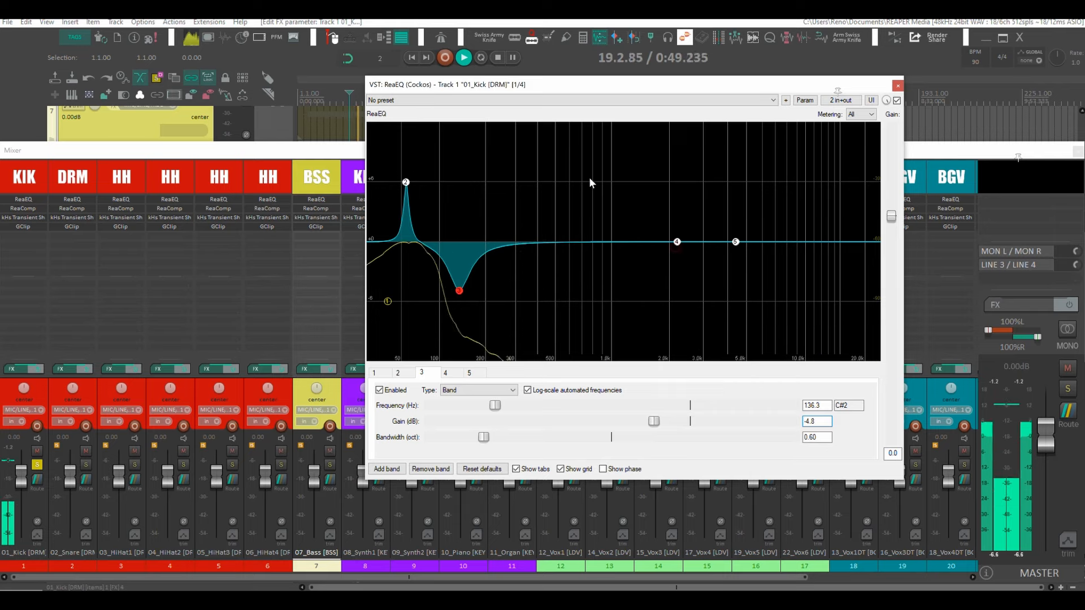
pyautogui.click(673, 242)
pyautogui.moveTo(670, 242); pyautogui.dragTo(581, 242)
pyautogui.moveTo(582, 282); pyautogui.dragTo(582, 280)
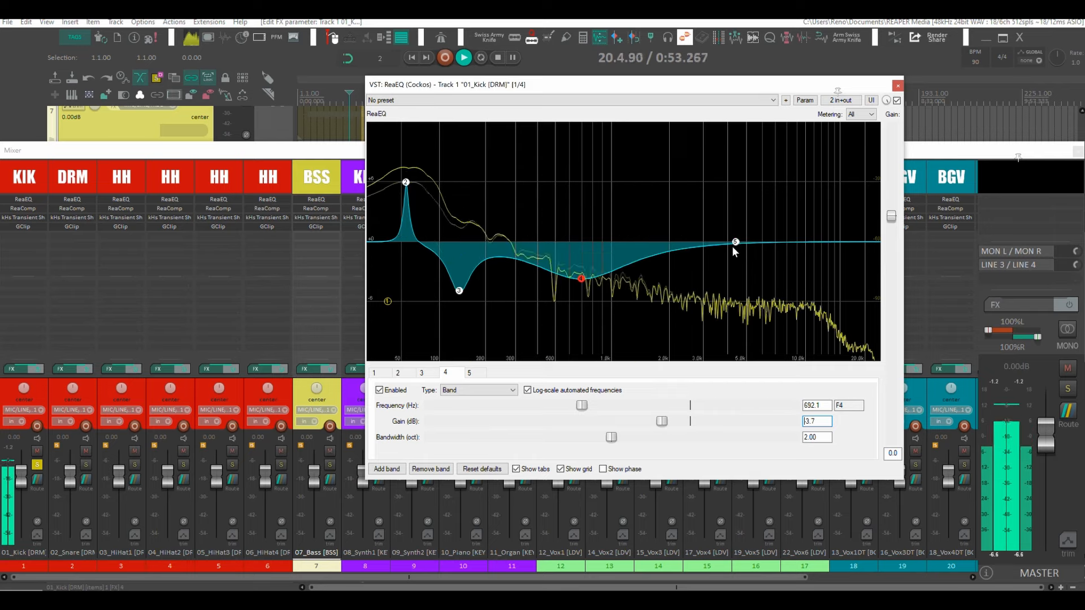
# Step: Boost ReaEQ band 5 by about 4.1 dB near 10.7 kHz and compare the kick with the EQ bypassed and enabled
pyautogui.moveTo(735, 242); pyautogui.dragTo(803, 206)
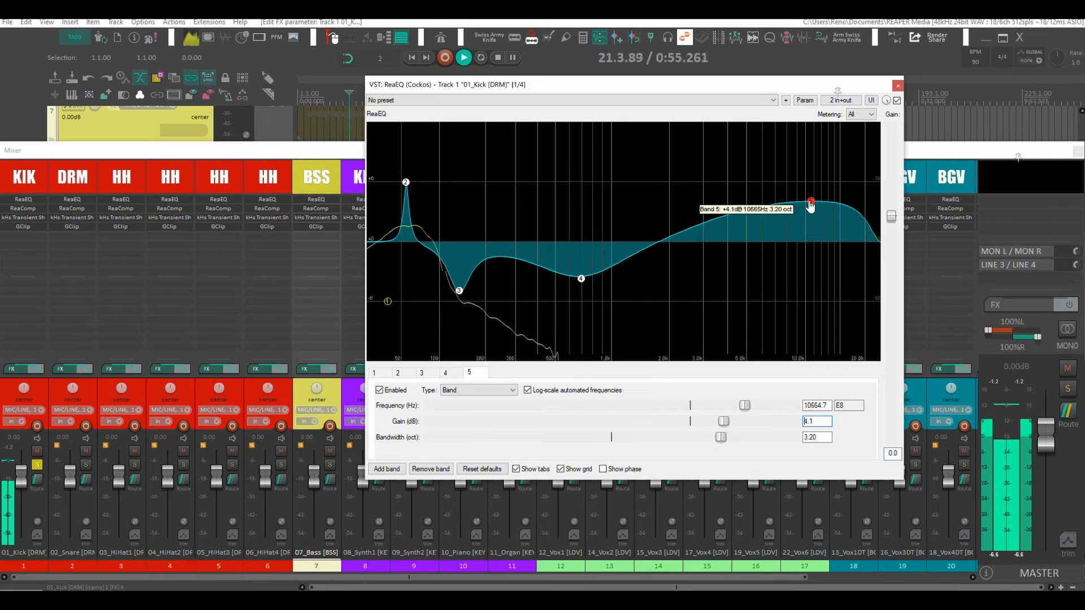
pyautogui.click(897, 100)
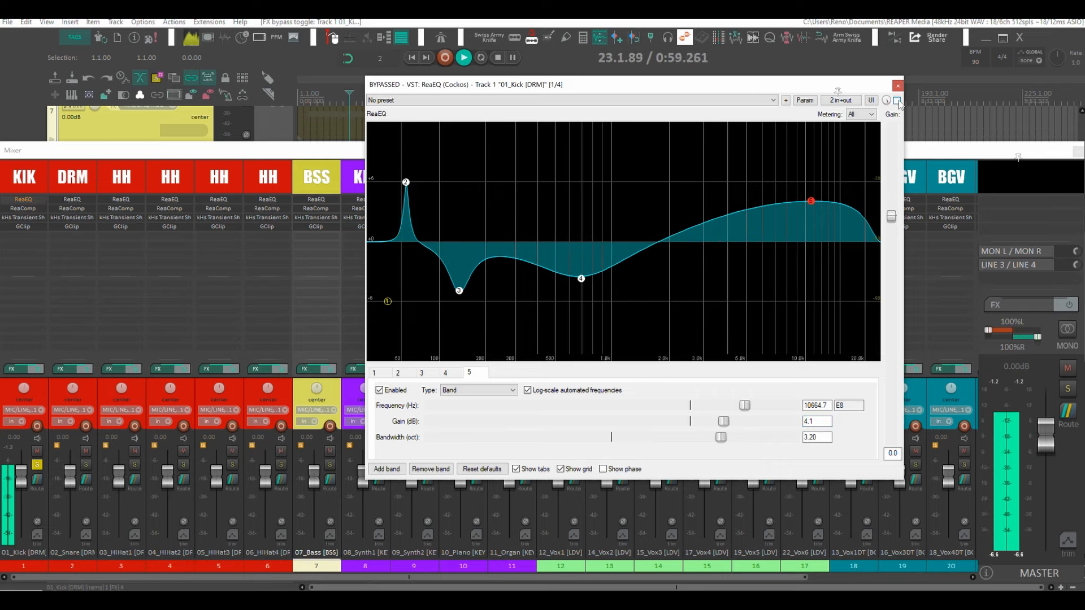
pyautogui.click(897, 100)
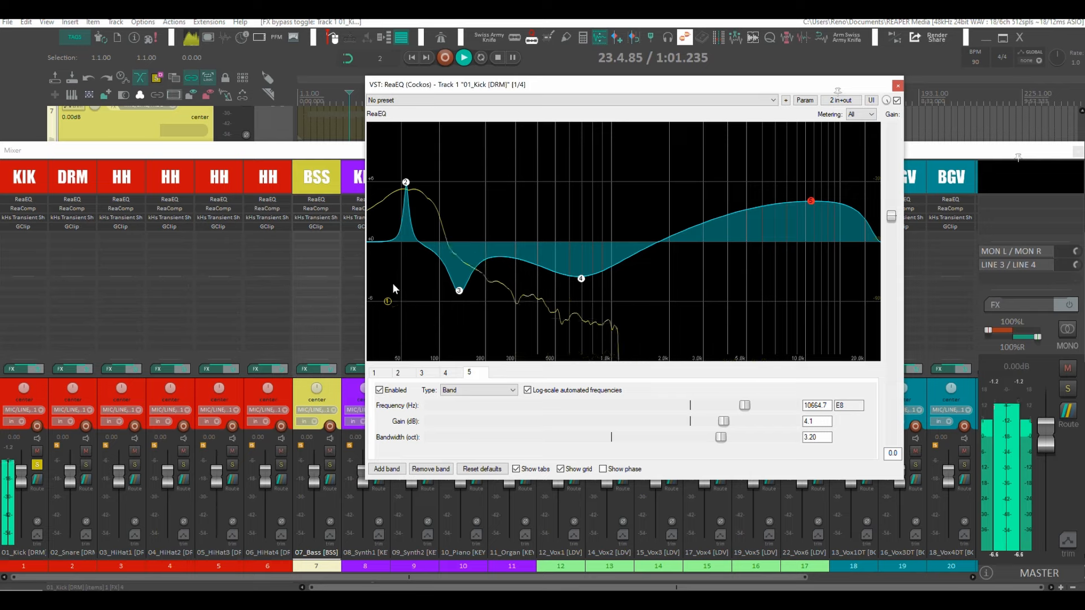
# Step: Enable the band 1 high-pass filter at about 32.7 Hz, listen to the kick, and close ReaEQ
pyautogui.press('space')
pyautogui.doubleClick(388, 302)
pyautogui.moveTo(388, 305); pyautogui.dragTo(382, 308)
pyautogui.press('space')
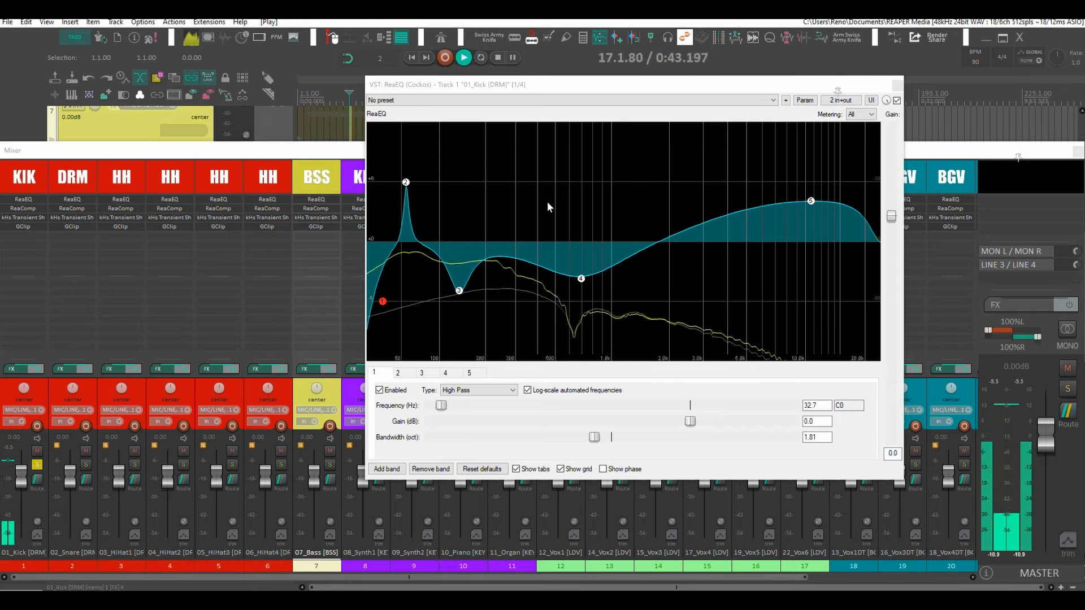
pyautogui.press('space')
pyautogui.click(895, 86)
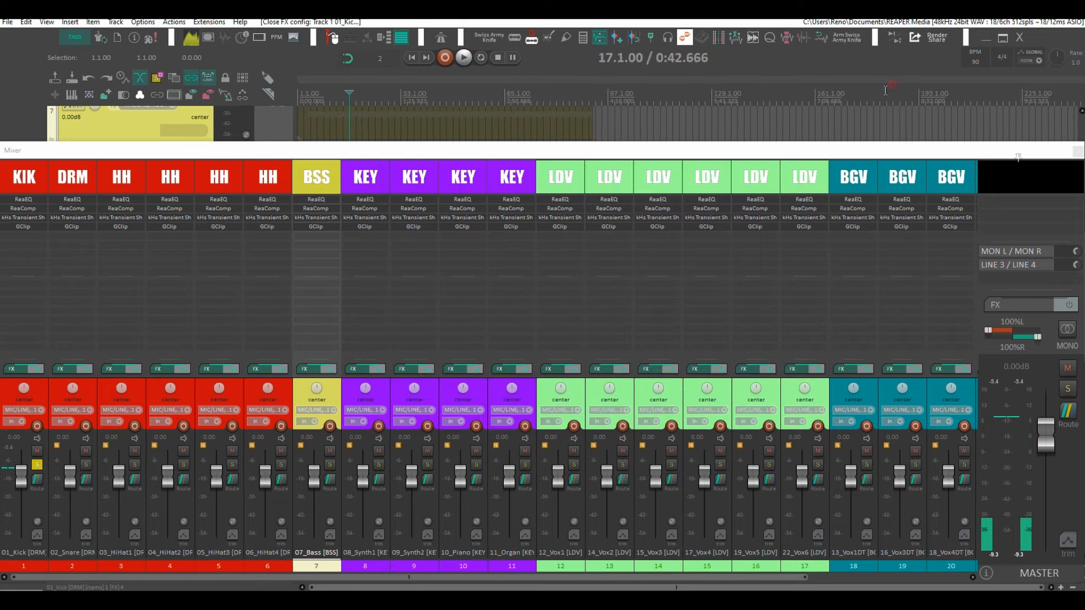
pyautogui.click(22, 210)
pyautogui.moveTo(256, 33); pyautogui.dragTo(525, 197)
pyautogui.scroll(5, 287, 117)
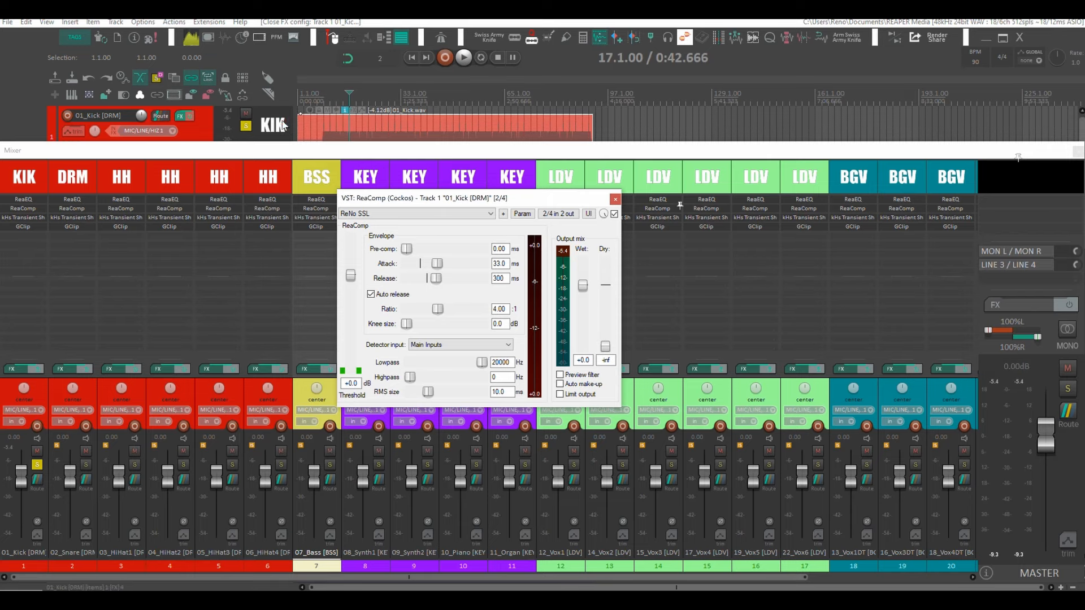
pyautogui.hotkey('ctrl', 'm')
pyautogui.hotkey('ctrl', 'm')
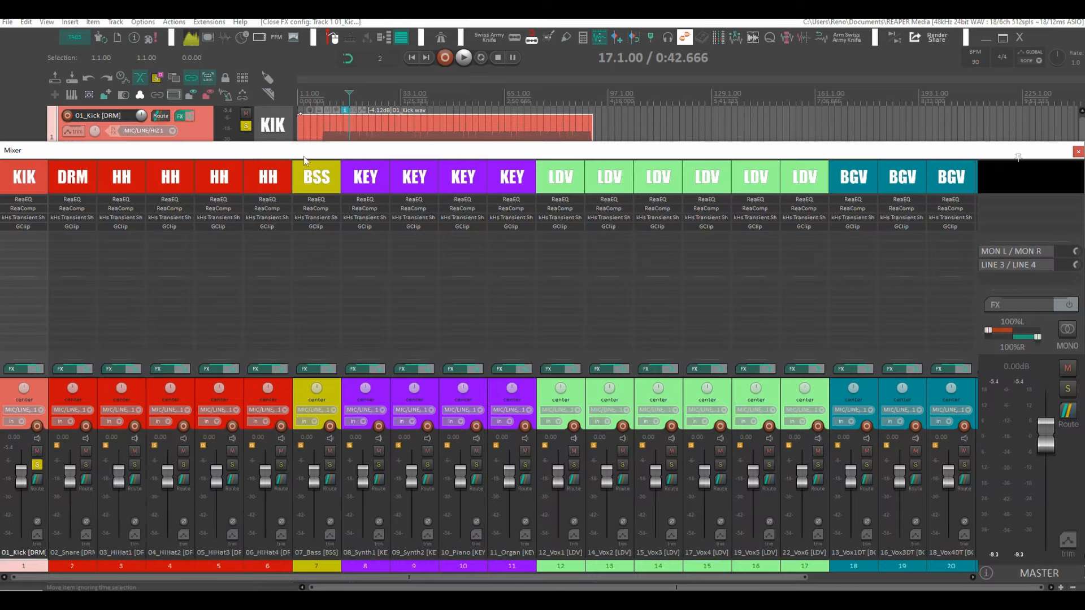
# Step: In the kick's ReaComp, turn off auto release, set release to 100 ms, and lower the threshold to about -13.5 dB during playback
pyautogui.click(23, 208)
pyautogui.moveTo(527, 202); pyautogui.dragTo(586, 201)
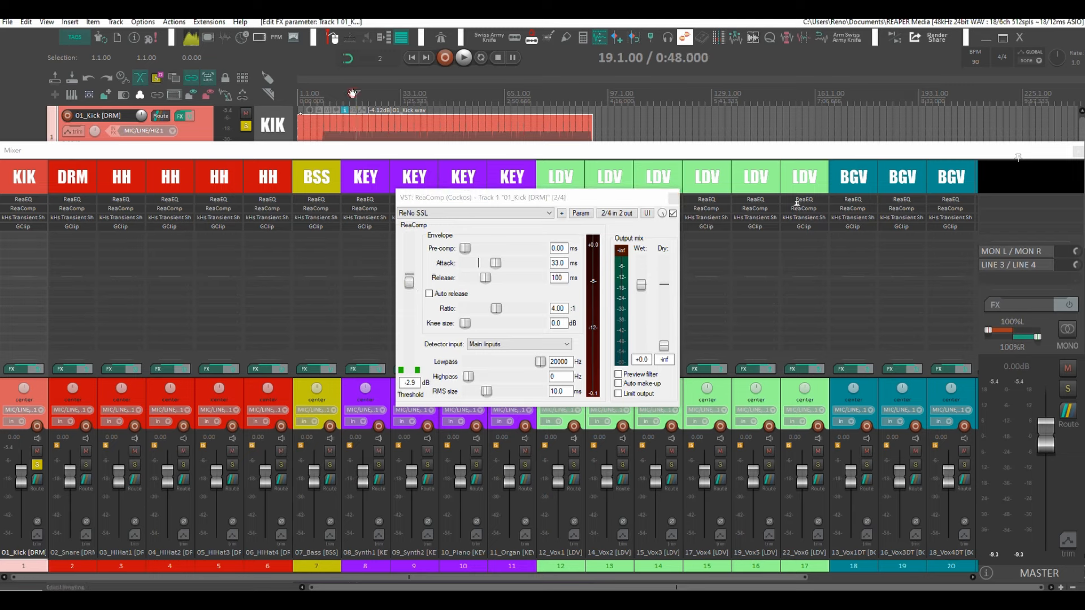
pyautogui.press('space')
pyautogui.moveTo(410, 282); pyautogui.dragTo(412, 311)
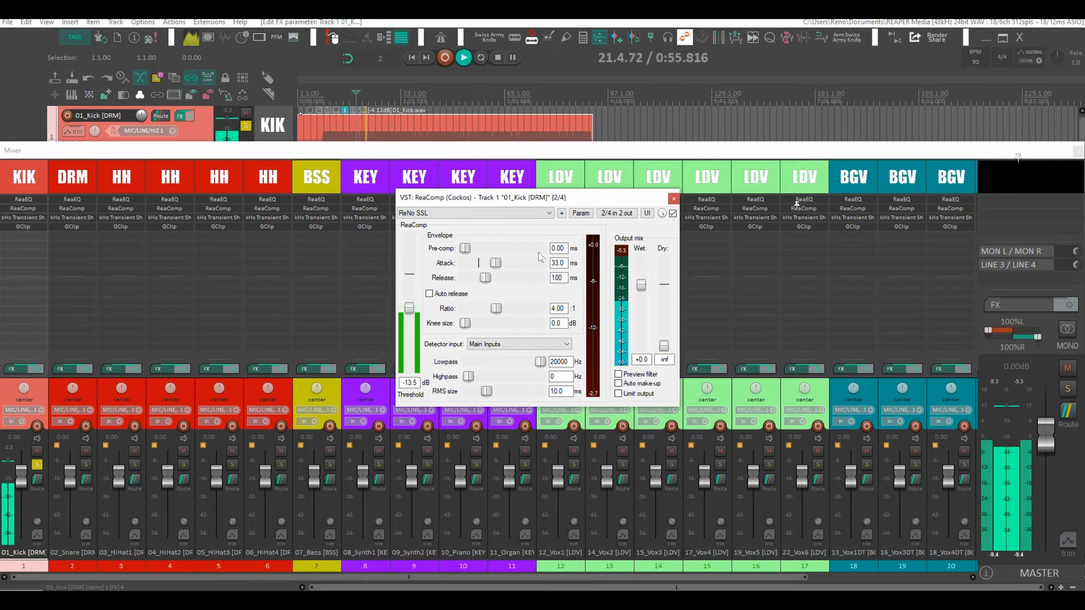
pyautogui.click(674, 198)
pyautogui.press('space')
# Step: Raise the attack of the kick's kHs Transient Shaper to about 26% while playing the track
pyautogui.click(25, 218)
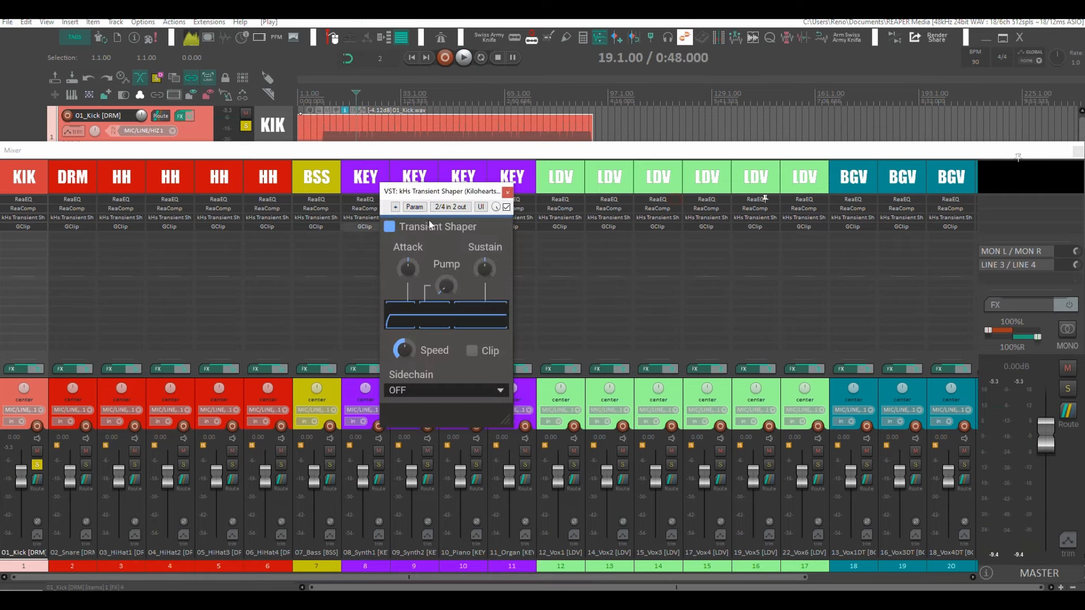
pyautogui.moveTo(452, 199); pyautogui.dragTo(541, 198)
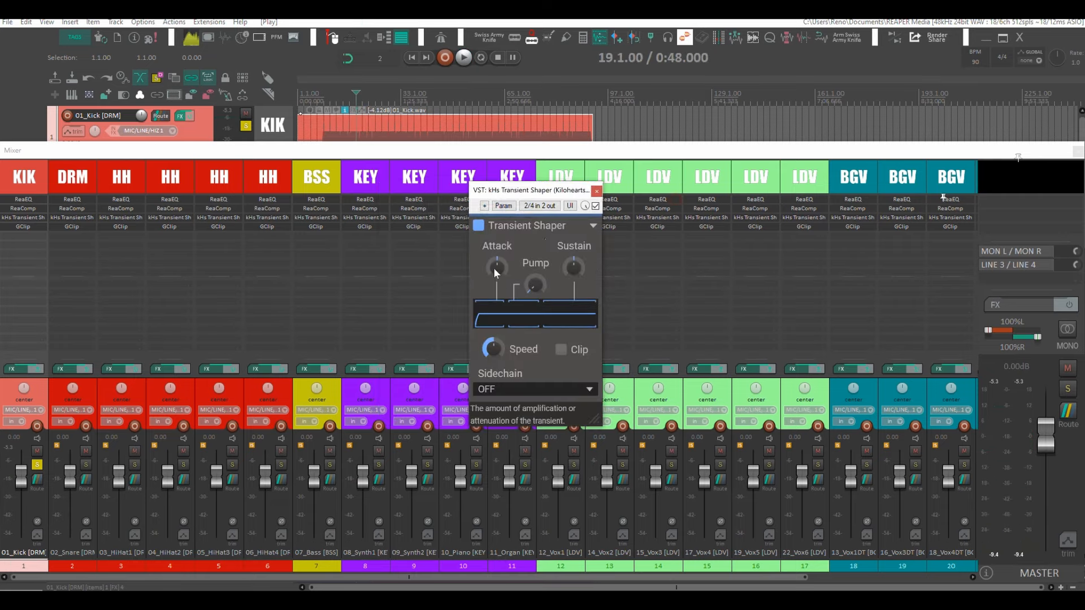
pyautogui.press('space')
pyautogui.moveTo(493, 267); pyautogui.dragTo(494, 254)
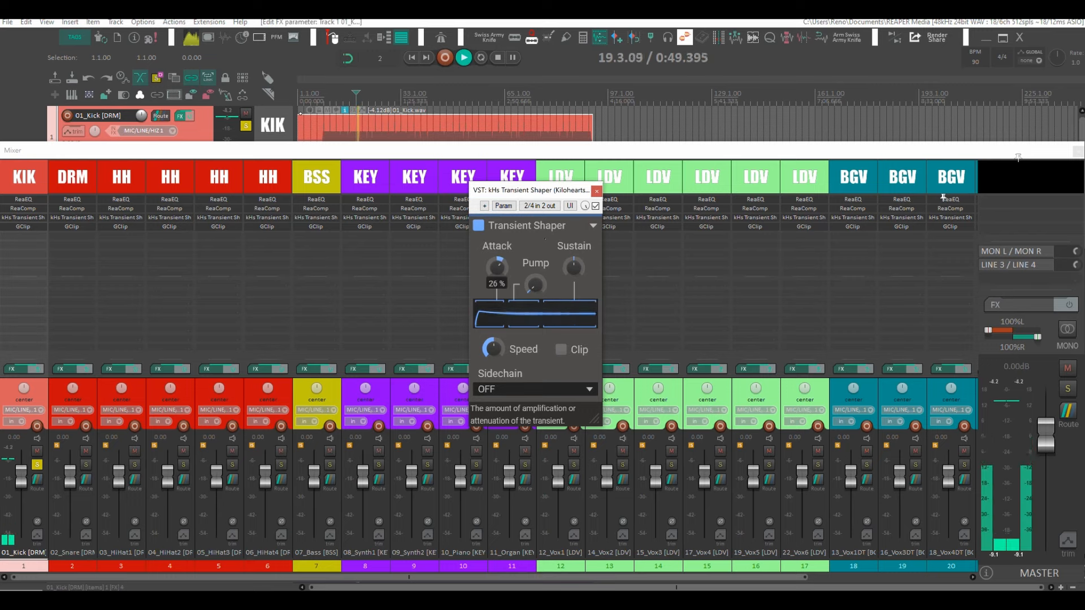
pyautogui.press('space')
# Step: Audition the kick's Transient Shaper in delta solo, compare it bypassed and enabled in normal playback, and close it
pyautogui.click(585, 205)
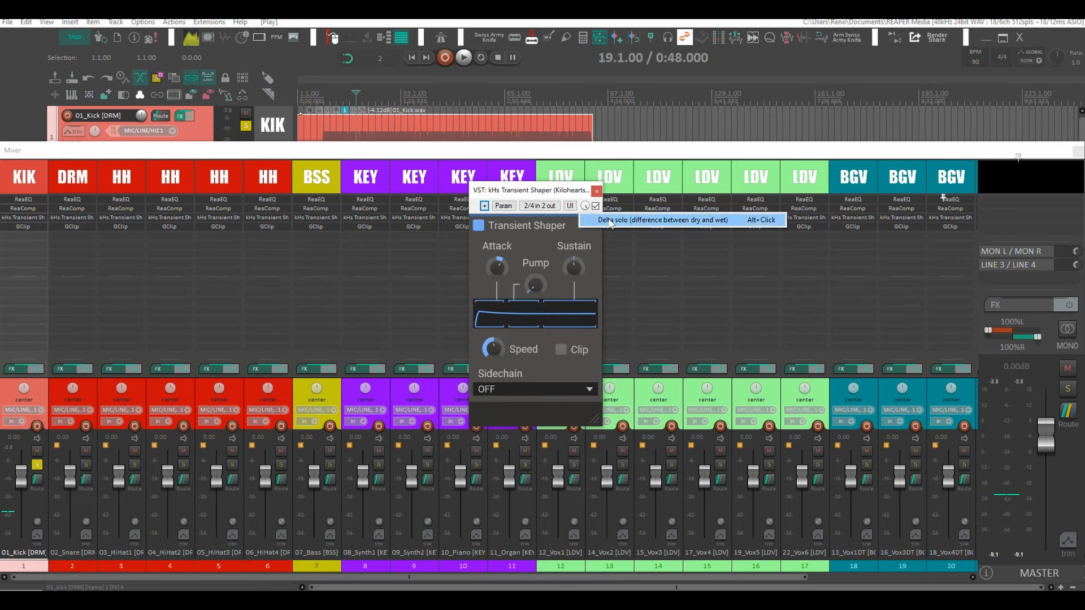
pyautogui.click(610, 221)
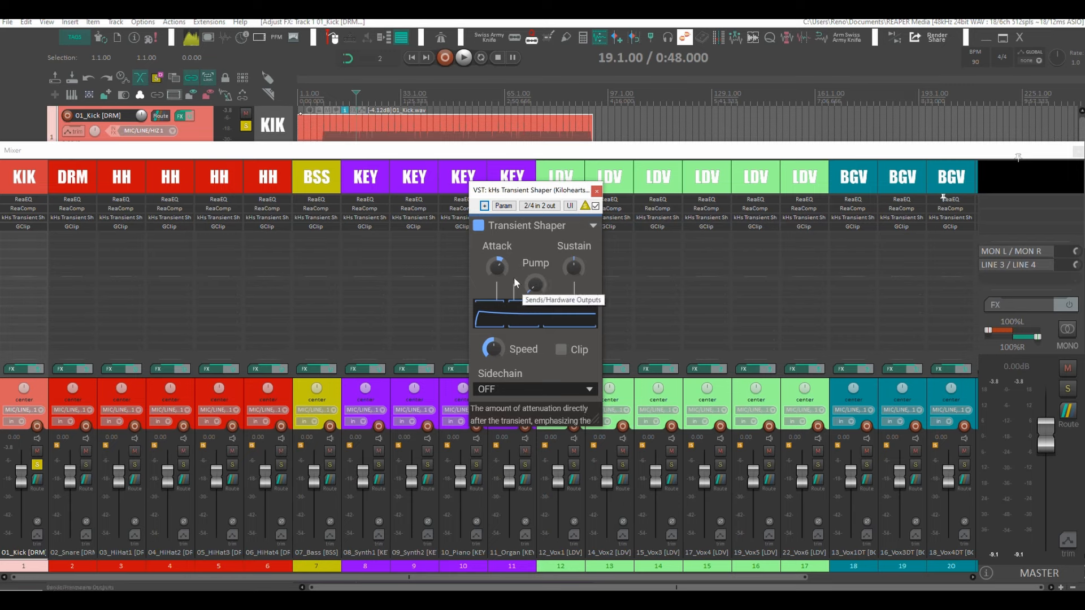
pyautogui.press('space')
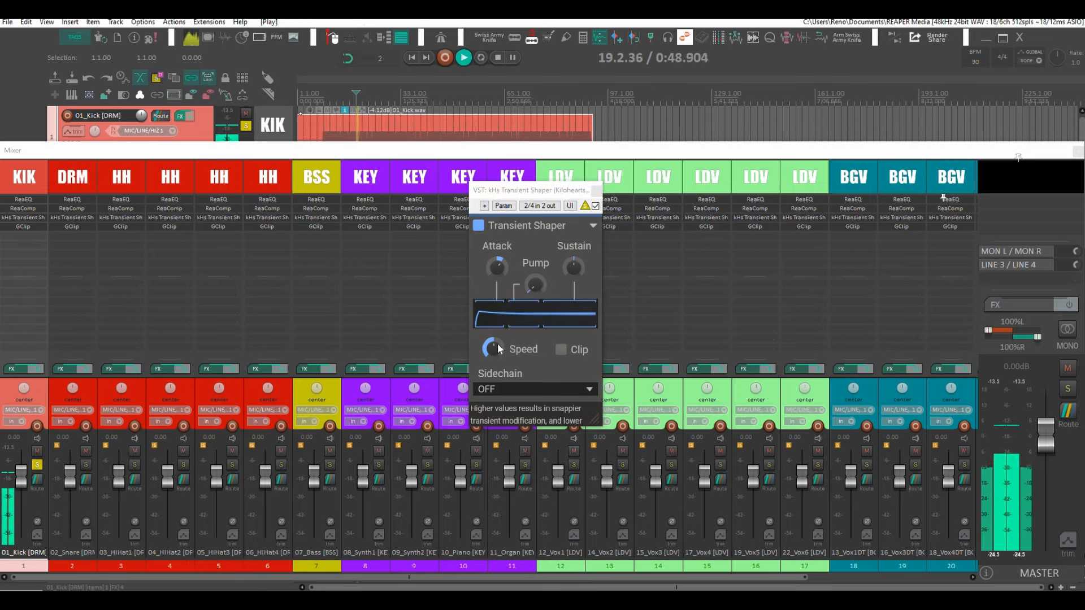
pyautogui.moveTo(493, 347)
pyautogui.mouseDown()
pyautogui.moveTo(493, 333)
pyautogui.moveTo(492, 349)
pyautogui.mouseUp()
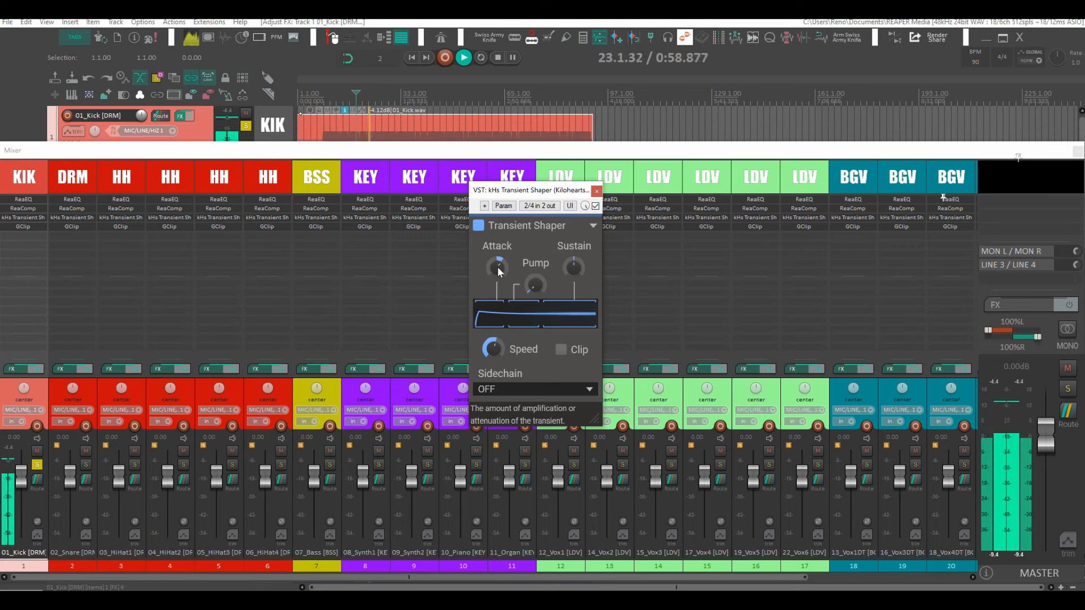
pyautogui.click(596, 206)
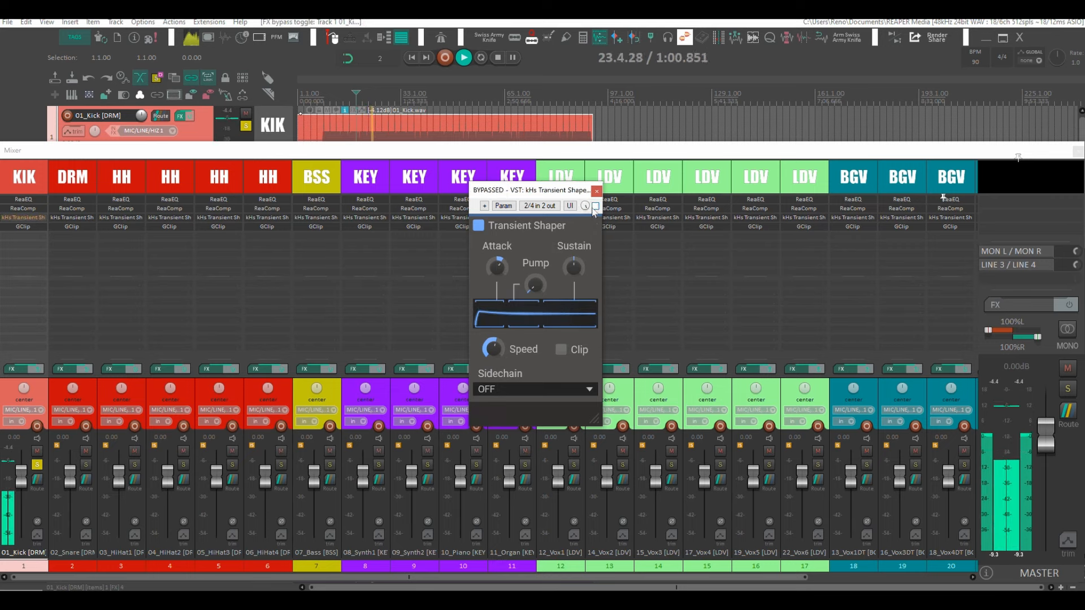
pyautogui.click(597, 191)
pyautogui.press('space')
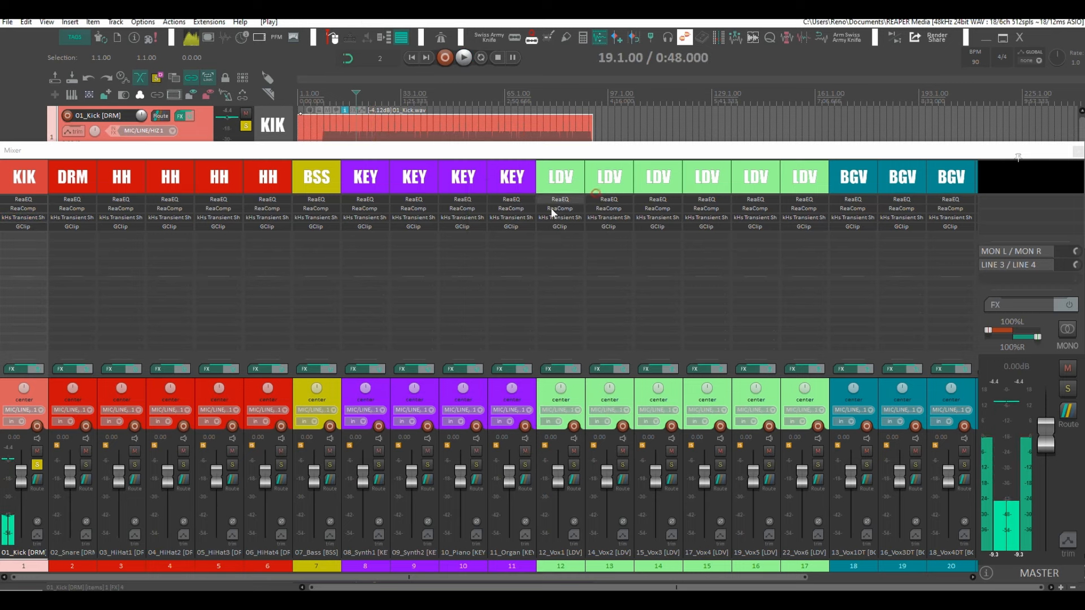
# Step: In the kick's GClip, raise the gain to 3.2 dB and lower the clip level to 67% during playback, closing it when done
pyautogui.click(31, 224)
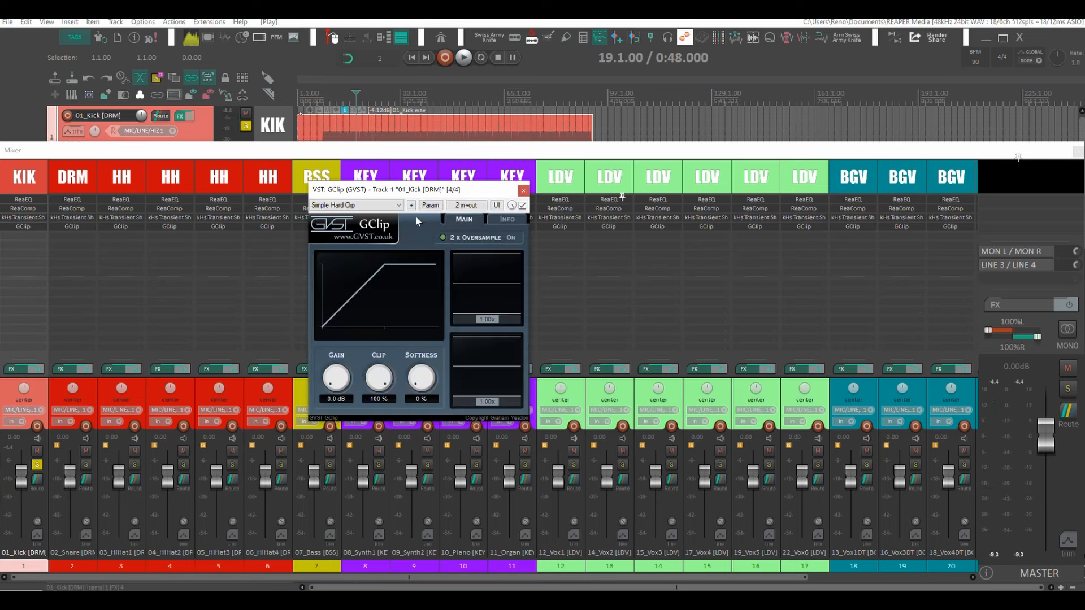
pyautogui.moveTo(449, 188); pyautogui.dragTo(513, 186)
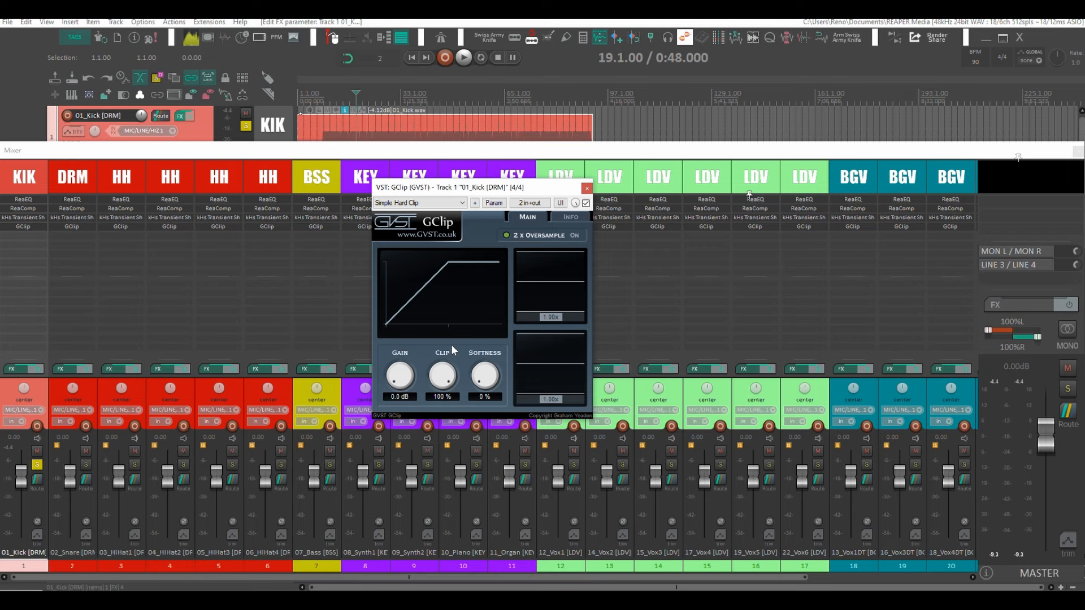
pyautogui.press('space')
pyautogui.press('space')
pyautogui.moveTo(551, 318); pyautogui.dragTo(547, 318)
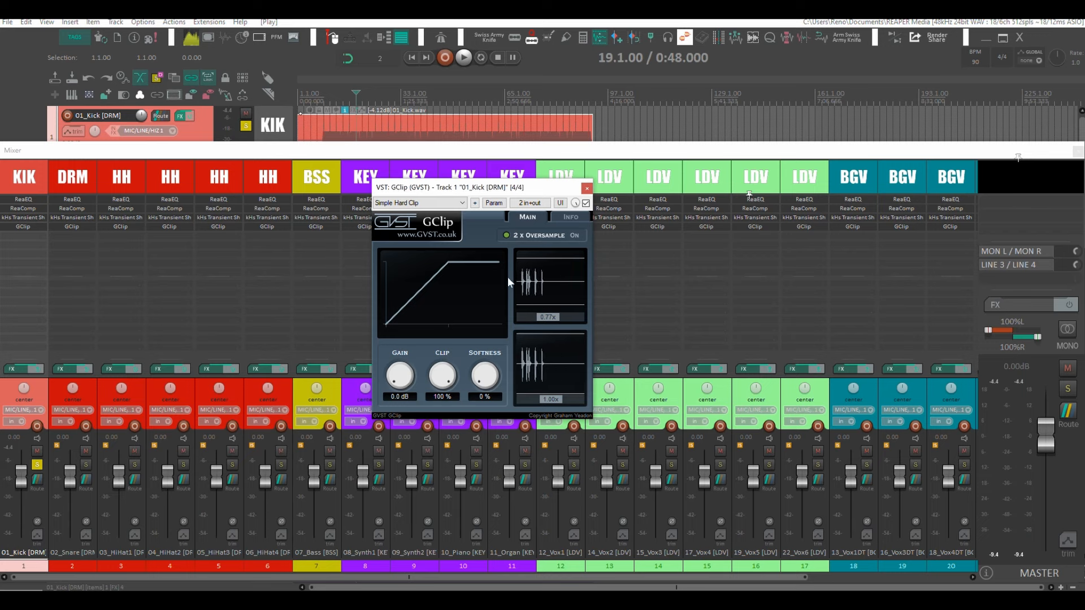
pyautogui.press('space')
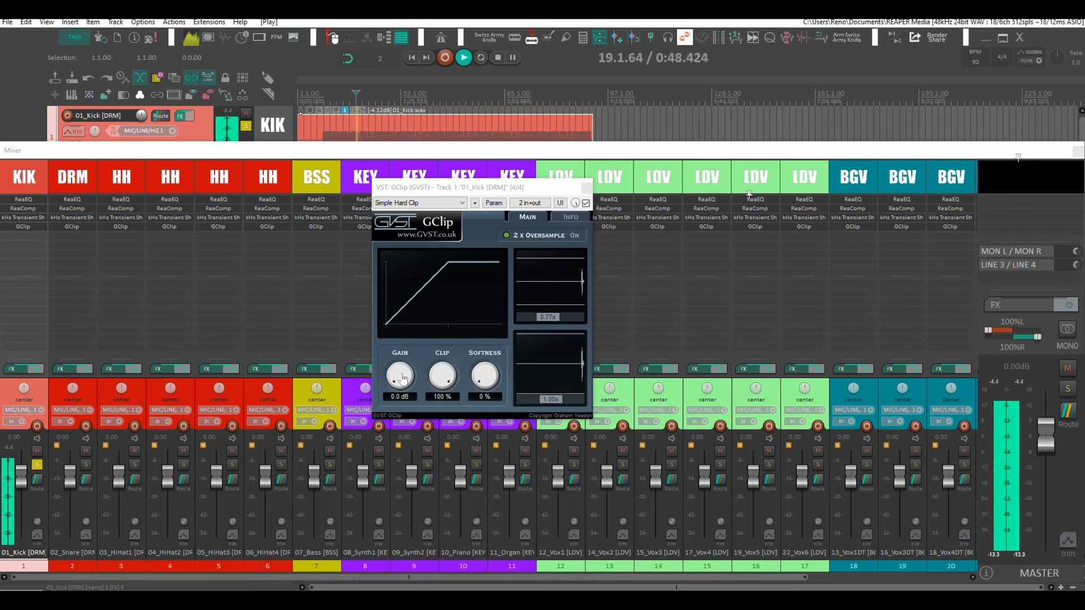
pyautogui.moveTo(436, 377); pyautogui.dragTo(402, 367)
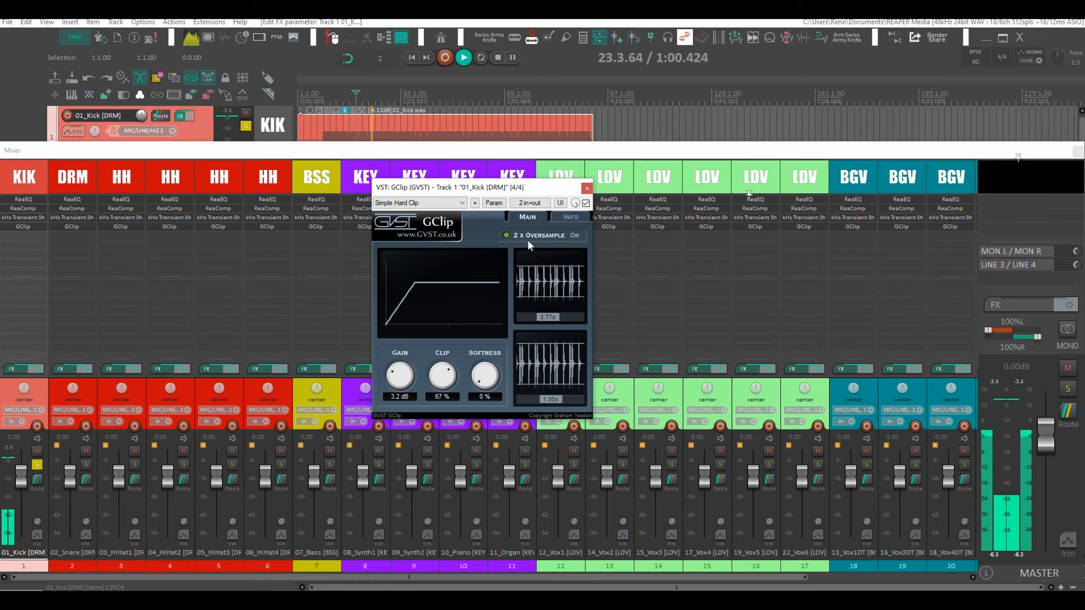
pyautogui.press('Escape')
pyautogui.press('space')
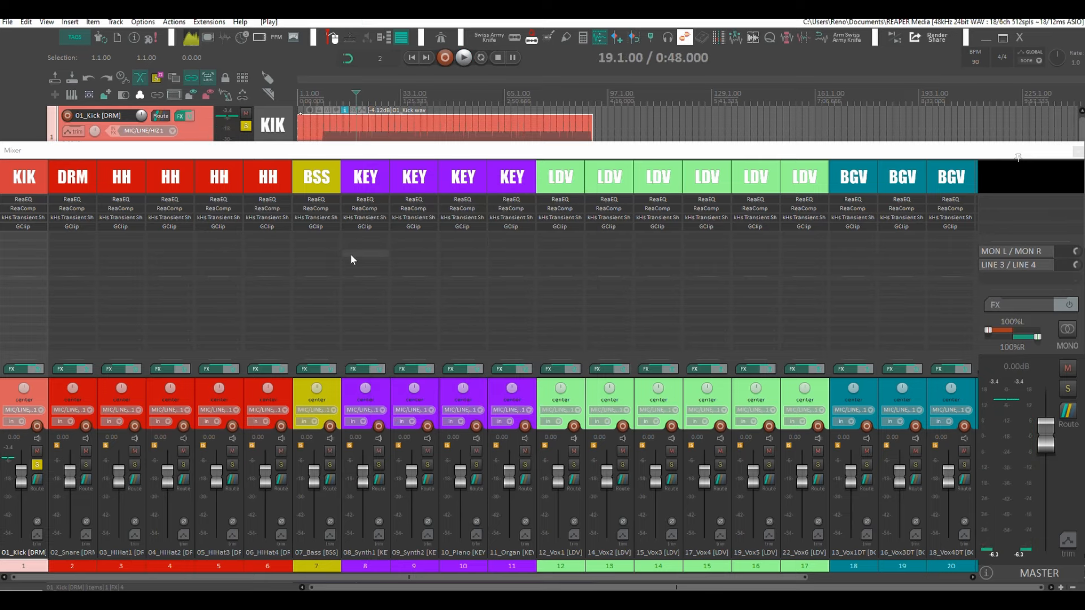
# Step: Switch the solo from 01_Kick to 02_Snare, play it, and open the snare's ReaEQ
pyautogui.click(36, 465)
pyautogui.click(85, 465)
pyautogui.press('space')
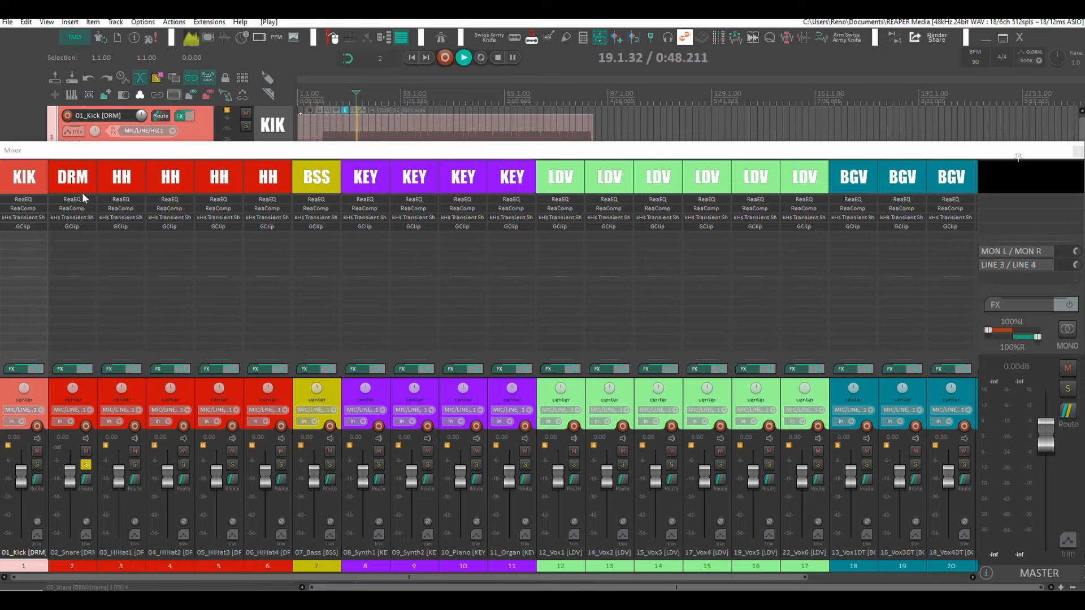
pyautogui.click(78, 199)
pyautogui.moveTo(458, 33); pyautogui.dragTo(667, 57)
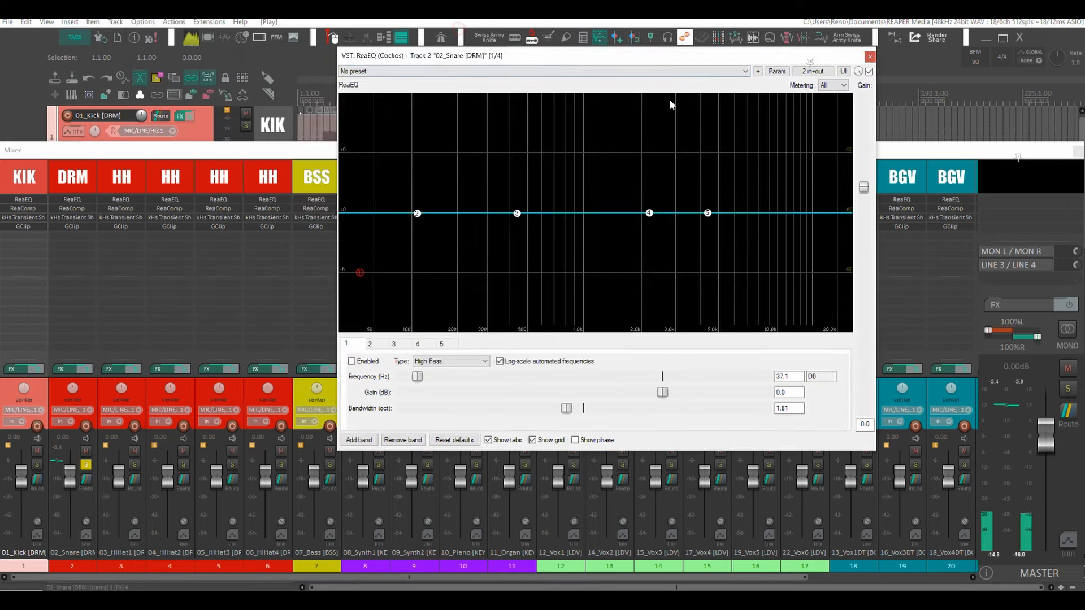
# Step: Boost the snare's ReaEQ band 3 by about 6.8 dB at 222.3 Hz with a narrow bandwidth of 0.15 octaves
pyautogui.moveTo(517, 213); pyautogui.dragTo(453, 148)
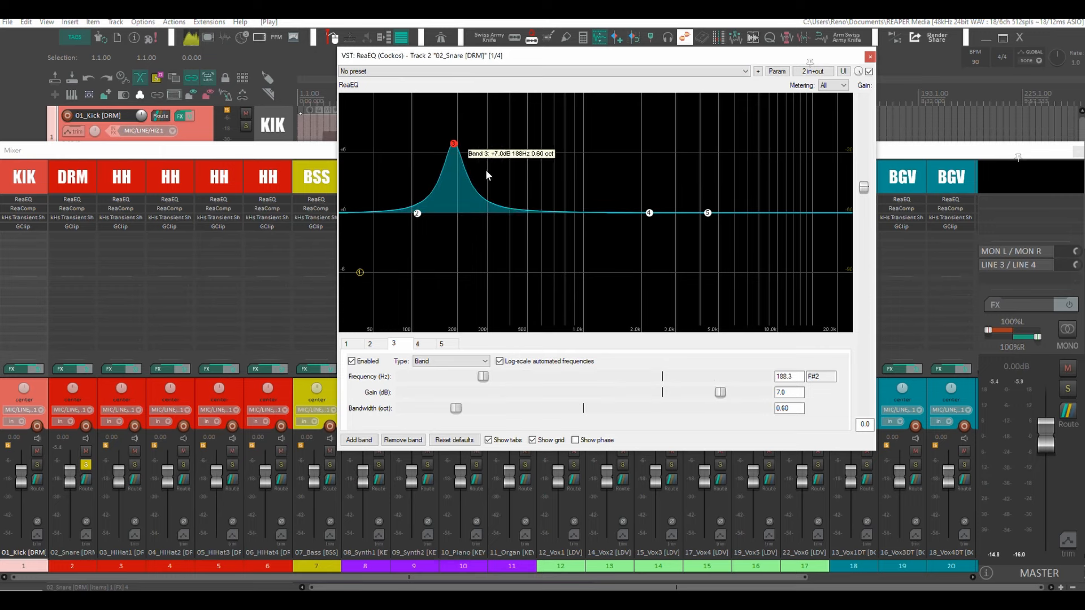
pyautogui.moveTo(455, 150); pyautogui.dragTo(463, 151)
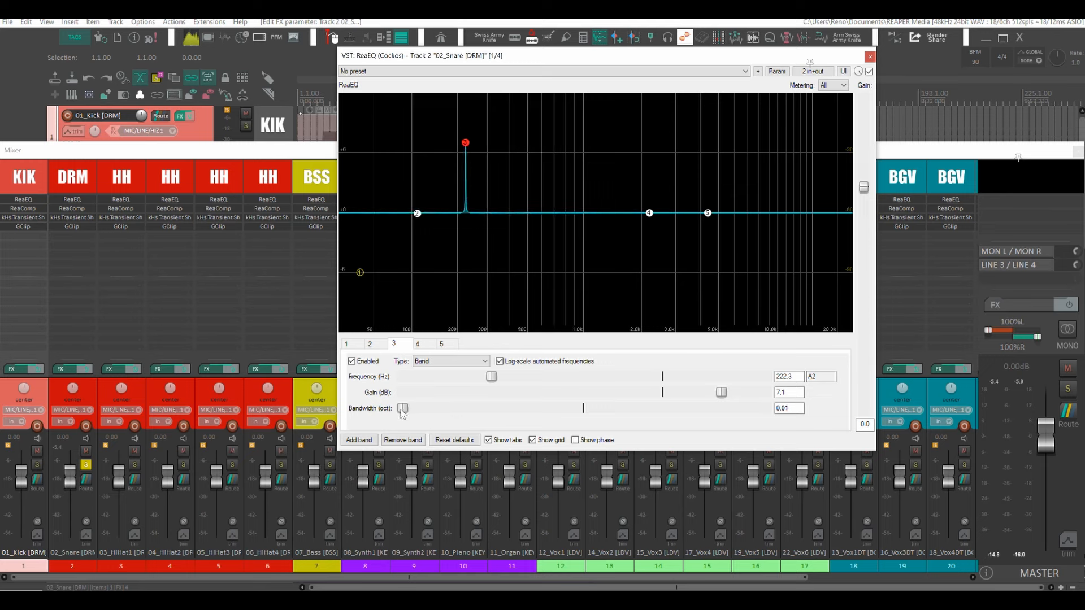
pyautogui.press('space')
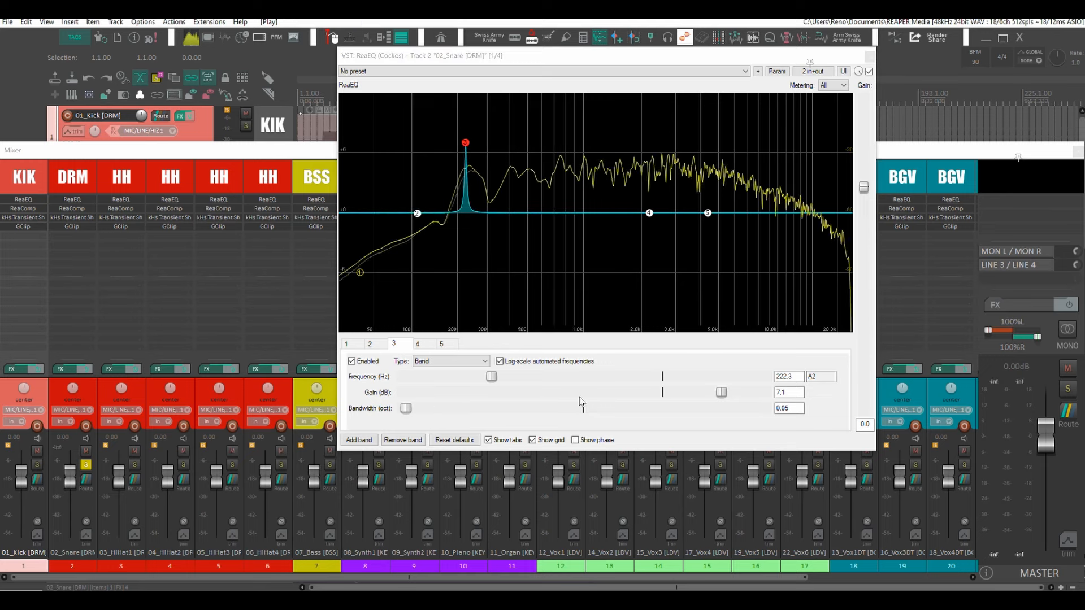
pyautogui.moveTo(721, 393); pyautogui.dragTo(752, 397)
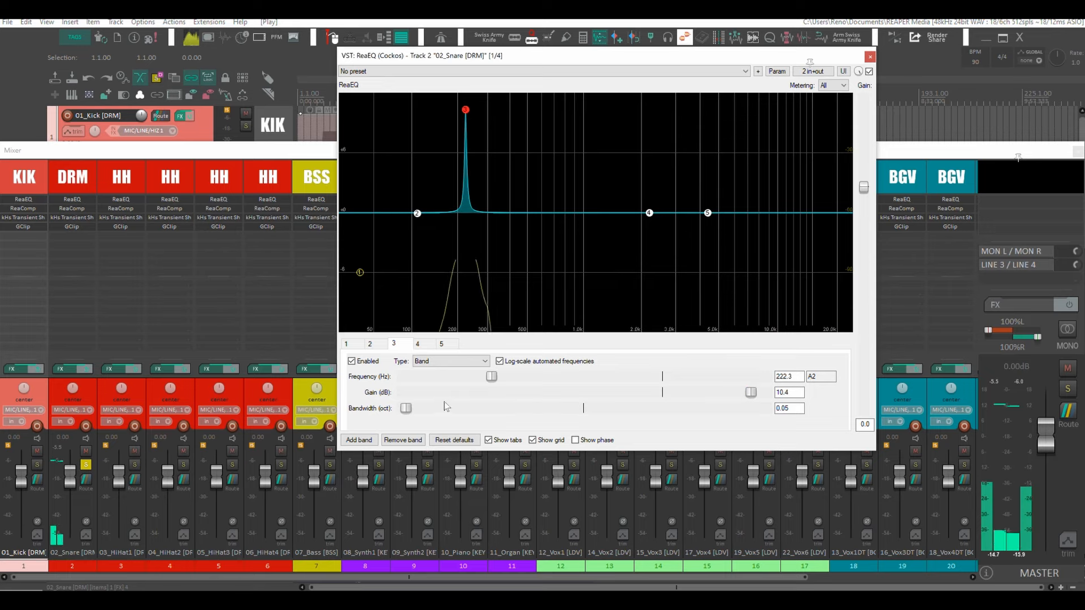
pyautogui.moveTo(407, 408); pyautogui.dragTo(403, 410)
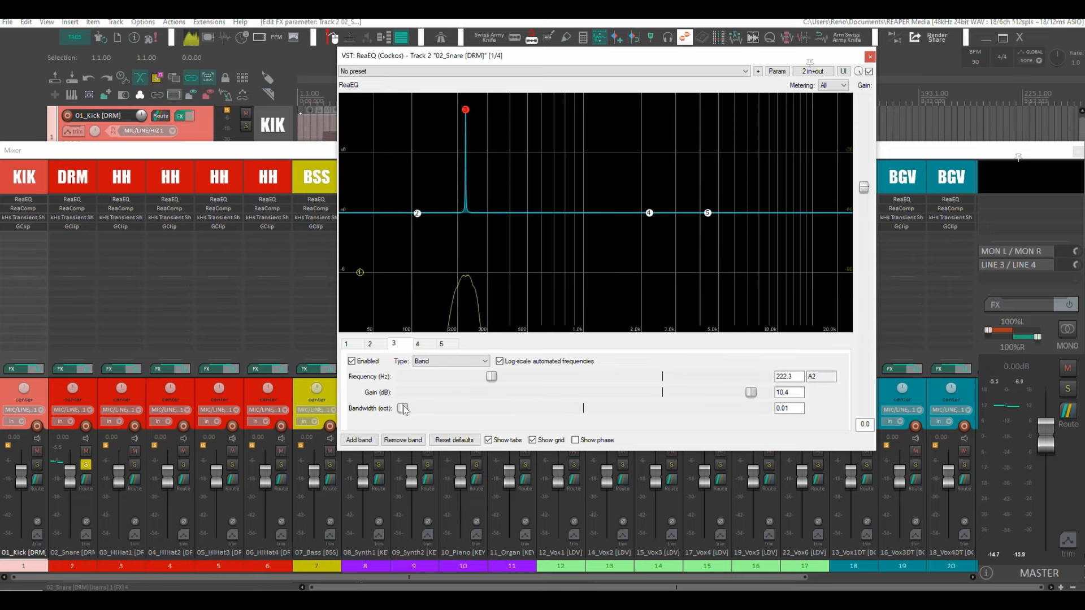
pyautogui.moveTo(404, 411)
pyautogui.mouseDown()
pyautogui.moveTo(451, 410)
pyautogui.moveTo(404, 411)
pyautogui.mouseUp()
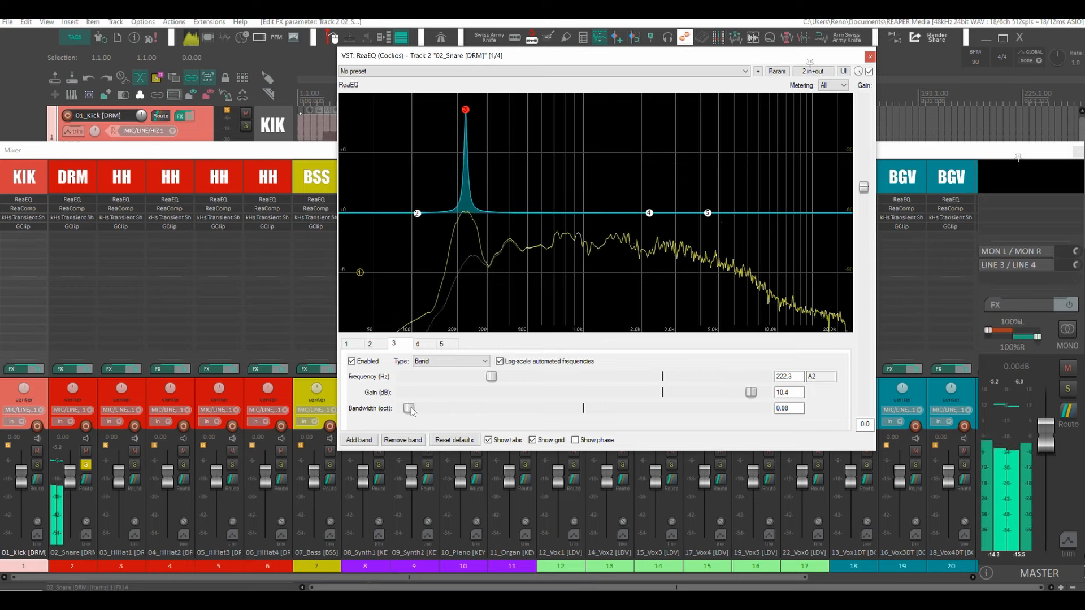
pyautogui.moveTo(404, 411); pyautogui.dragTo(416, 413)
pyautogui.press('space')
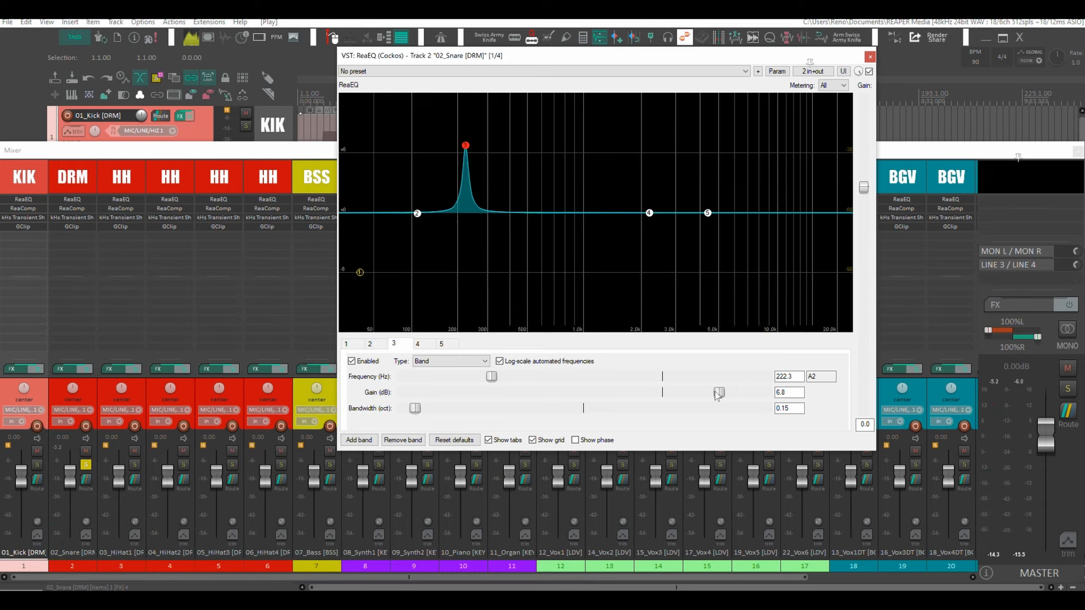
# Step: Shape the rest of the snare's ReaEQ with a band 1 high-pass, a low-mid cut on band 4, and a 4.0 dB band 5 boost at 7109.1 Hz
pyautogui.moveTo(359, 273); pyautogui.dragTo(430, 272)
pyautogui.press('space')
pyautogui.moveTo(649, 213); pyautogui.dragTo(537, 170)
pyautogui.moveTo(538, 228)
pyautogui.mouseDown()
pyautogui.moveTo(540, 261)
pyautogui.moveTo(539, 247)
pyautogui.mouseUp()
pyautogui.moveTo(708, 216); pyautogui.dragTo(750, 179)
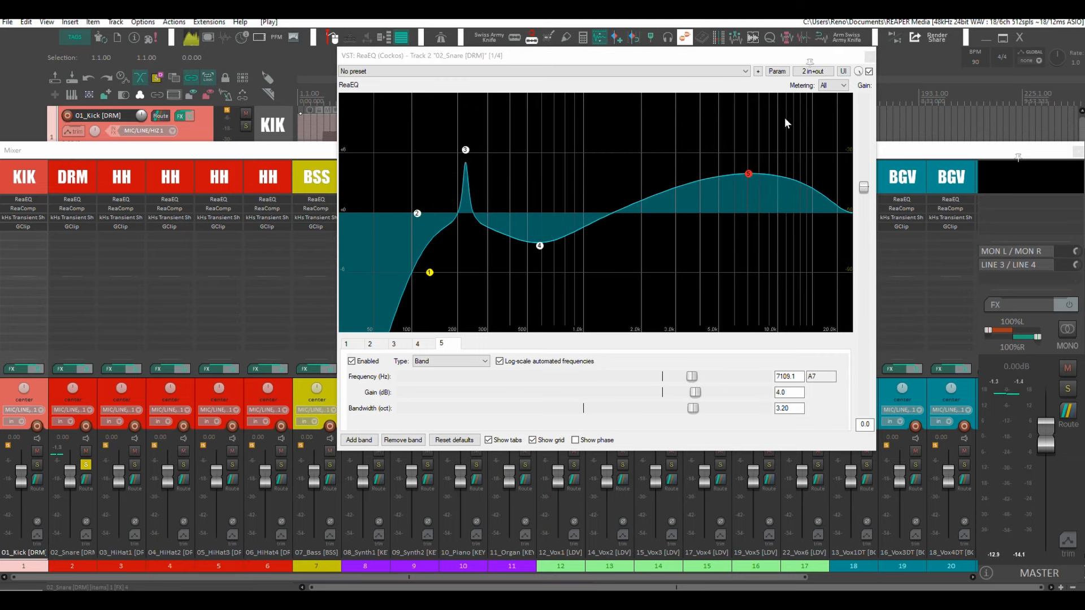
pyautogui.click(870, 58)
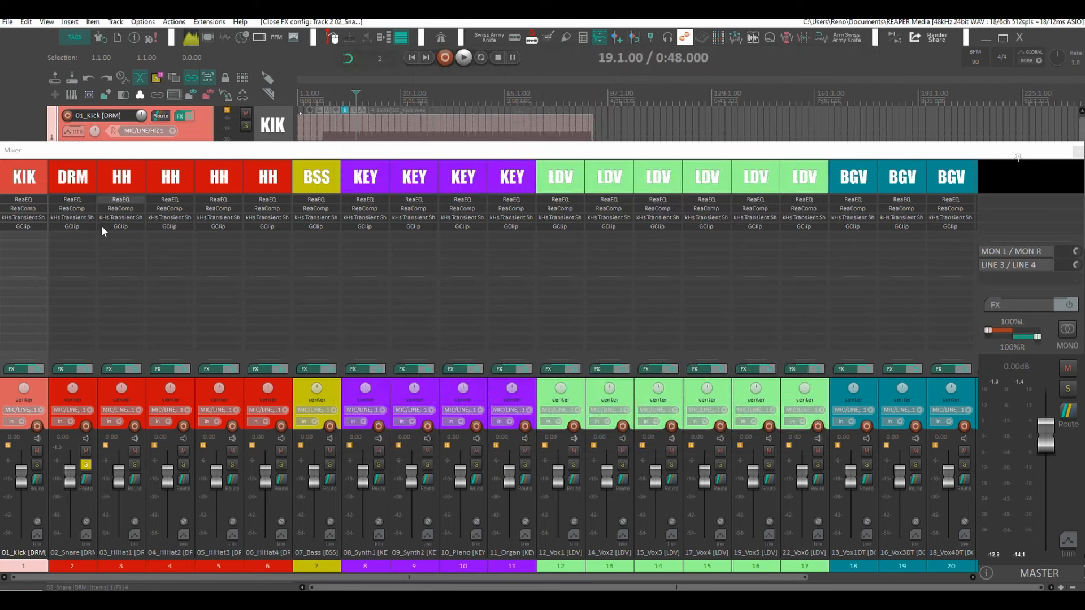
# Step: Raise the attack of the snare's kHs Transient Shaper to about 15% during playback and close it
pyautogui.click(63, 216)
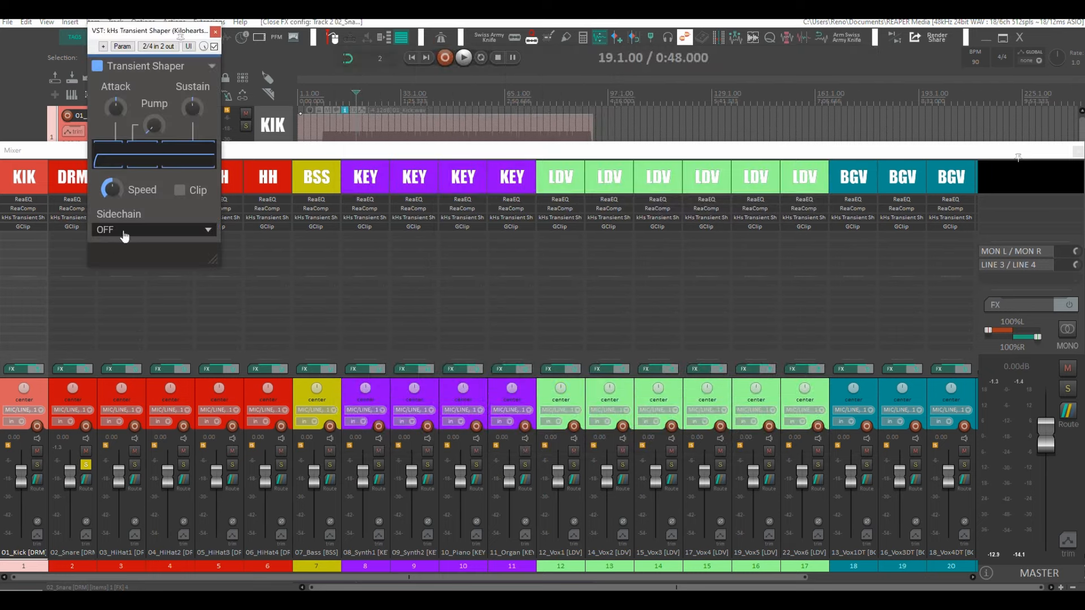
pyautogui.moveTo(149, 31); pyautogui.dragTo(417, 159)
pyautogui.press('space')
pyautogui.moveTo(382, 235); pyautogui.dragTo(382, 241)
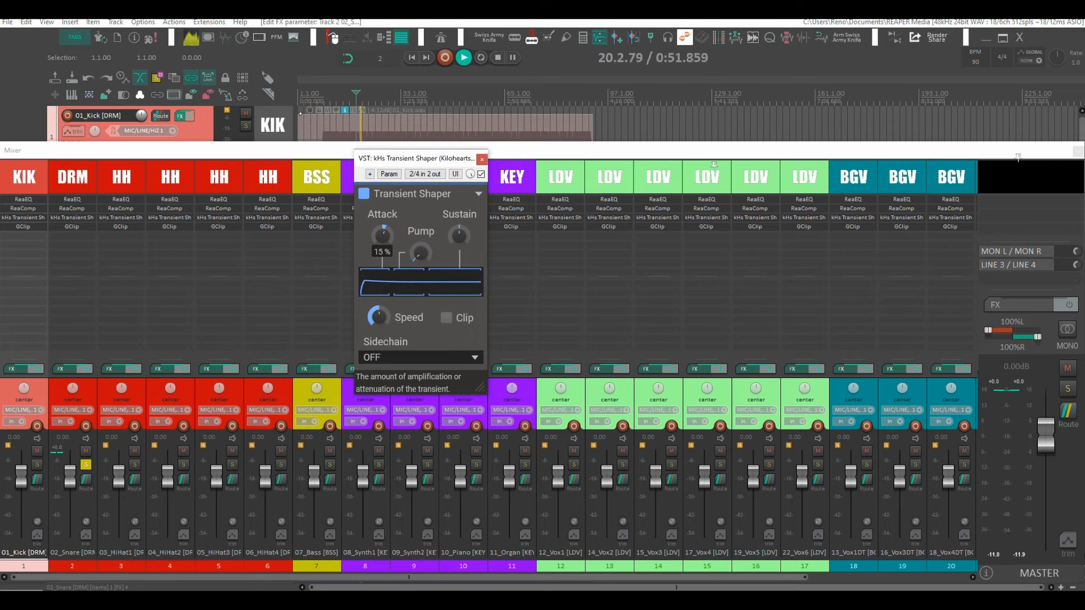
pyautogui.click(481, 158)
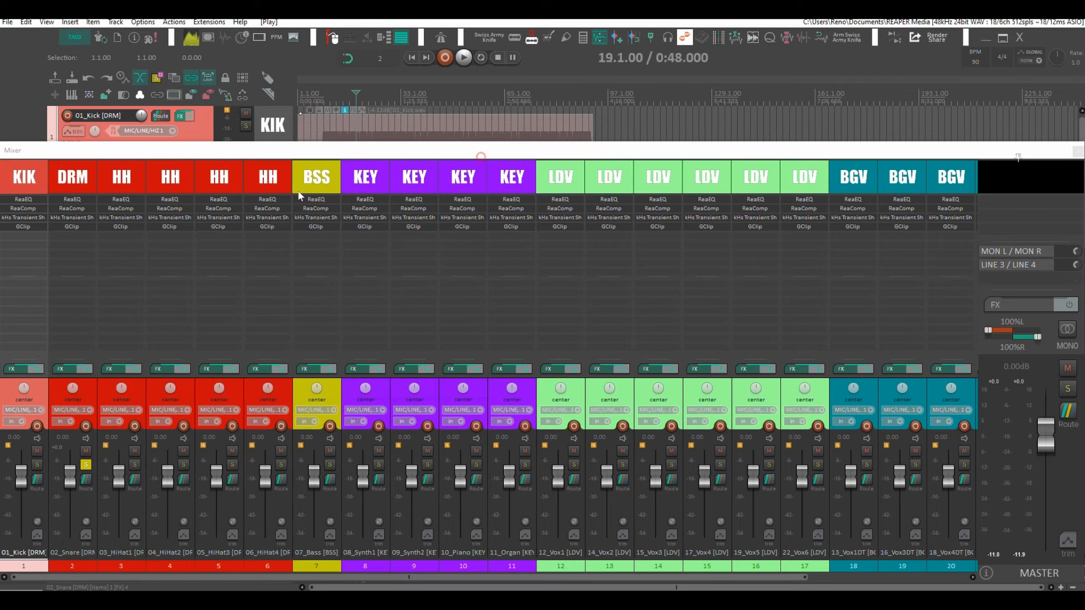
# Step: Scale the snare GClip's input display to 0.46x and raise the clipper's gain to 0.6 dB while playing
pyautogui.click(83, 227)
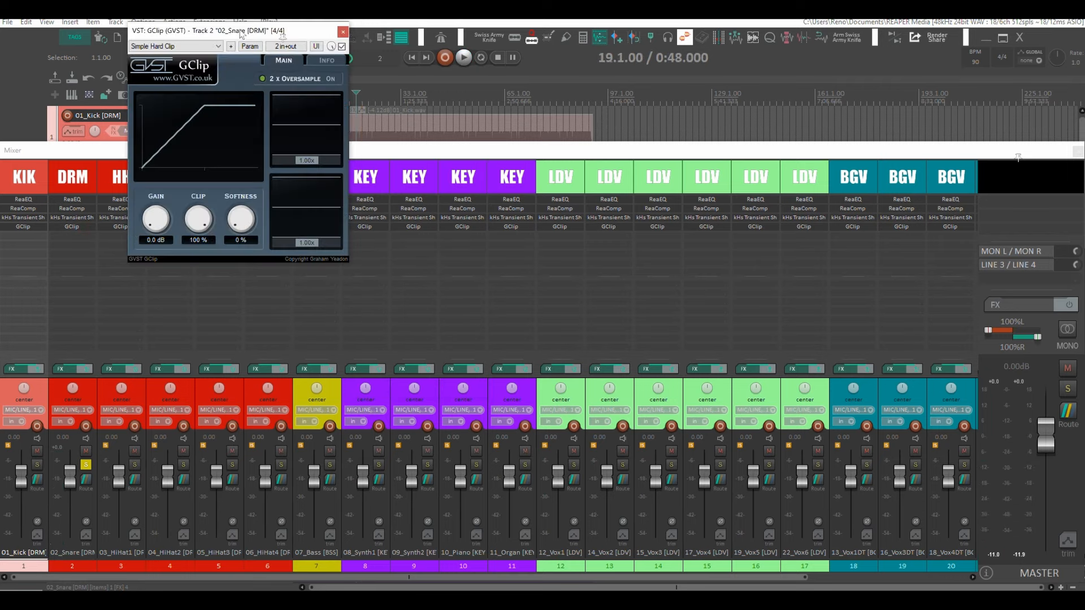
pyautogui.moveTo(241, 34); pyautogui.dragTo(554, 192)
pyautogui.press('space')
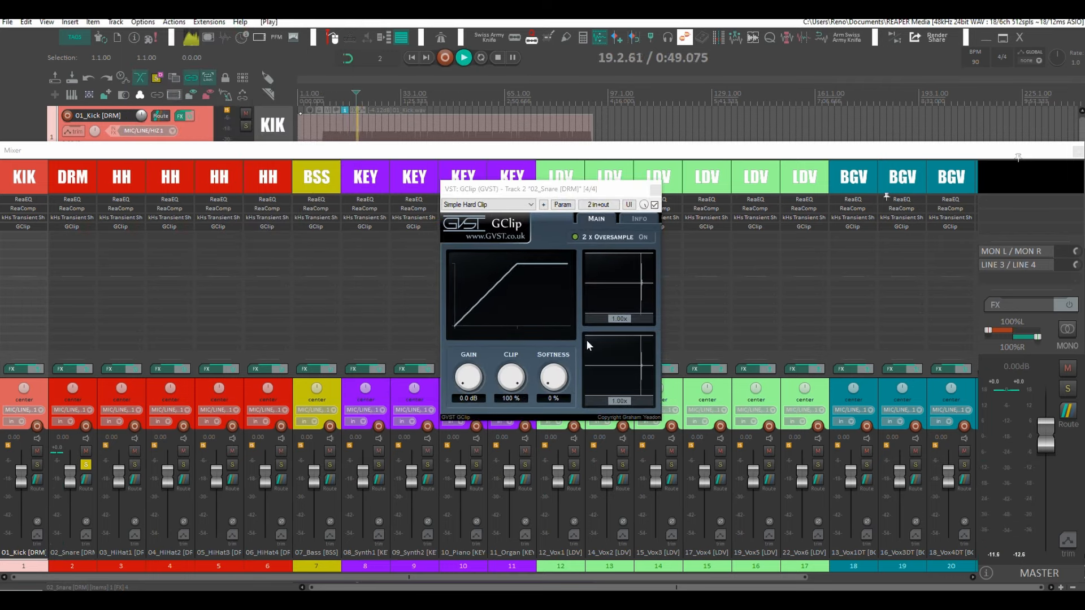
pyautogui.moveTo(631, 324); pyautogui.dragTo(609, 312)
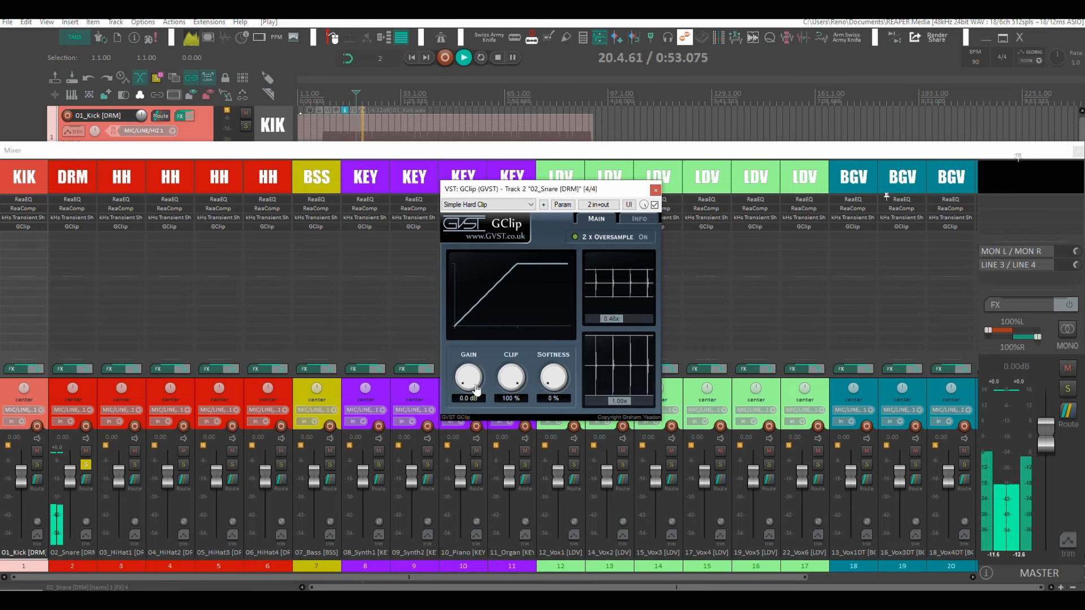
pyautogui.moveTo(467, 384); pyautogui.dragTo(470, 387)
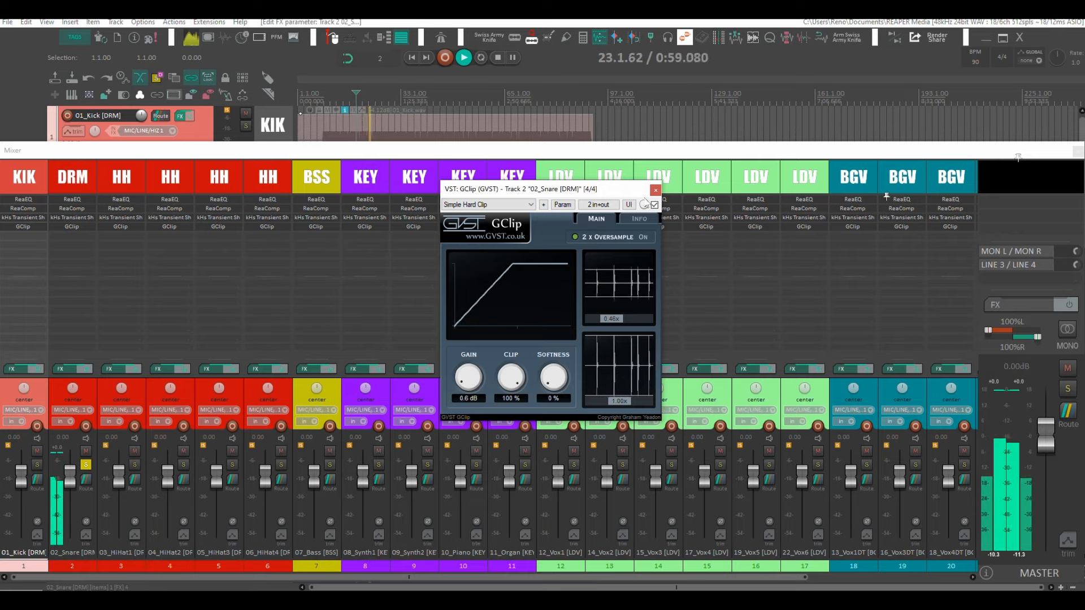
pyautogui.press('space')
# Step: Unsolo the snare, play the full mix, and compare the kick and snare with their effect chains disabled and enabled together
pyautogui.click(87, 465)
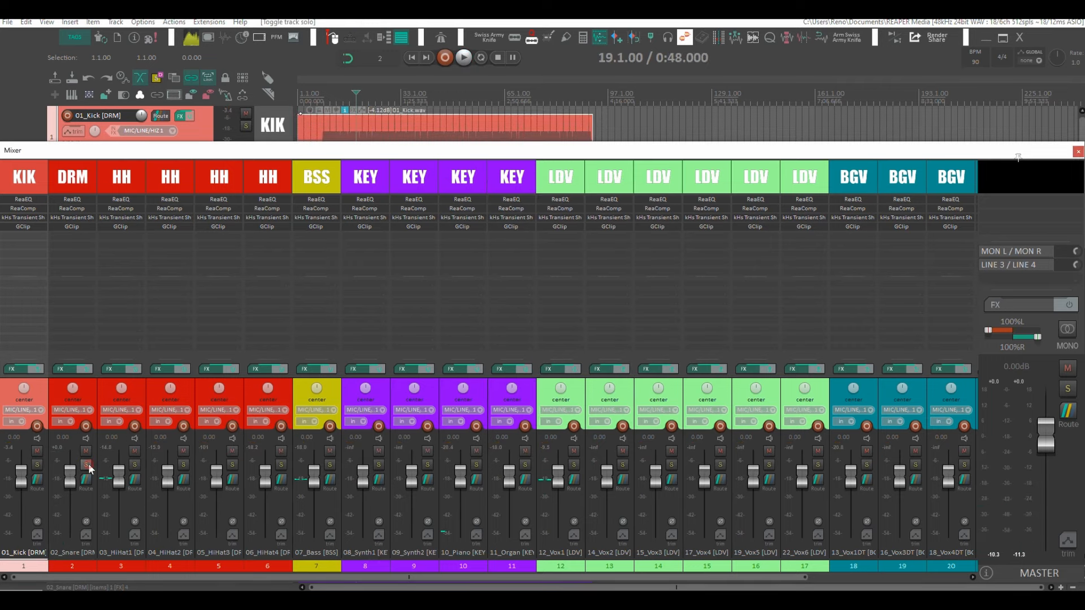
pyautogui.press('space')
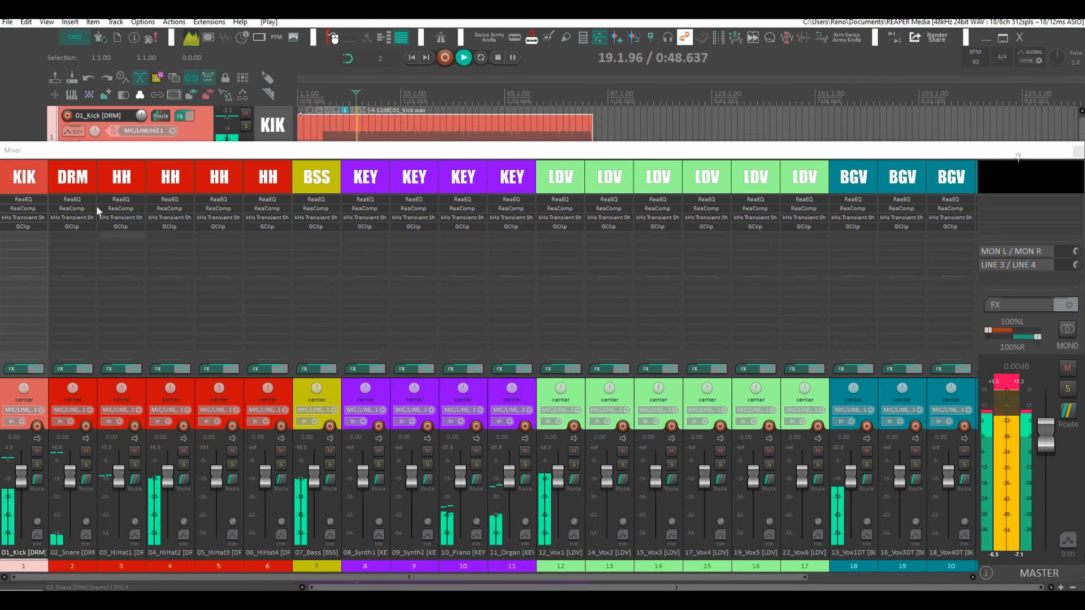
pyautogui.click(72, 181)
pyautogui.keyDown('ctrl'); pyautogui.click(42, 179); pyautogui.keyUp('ctrl')
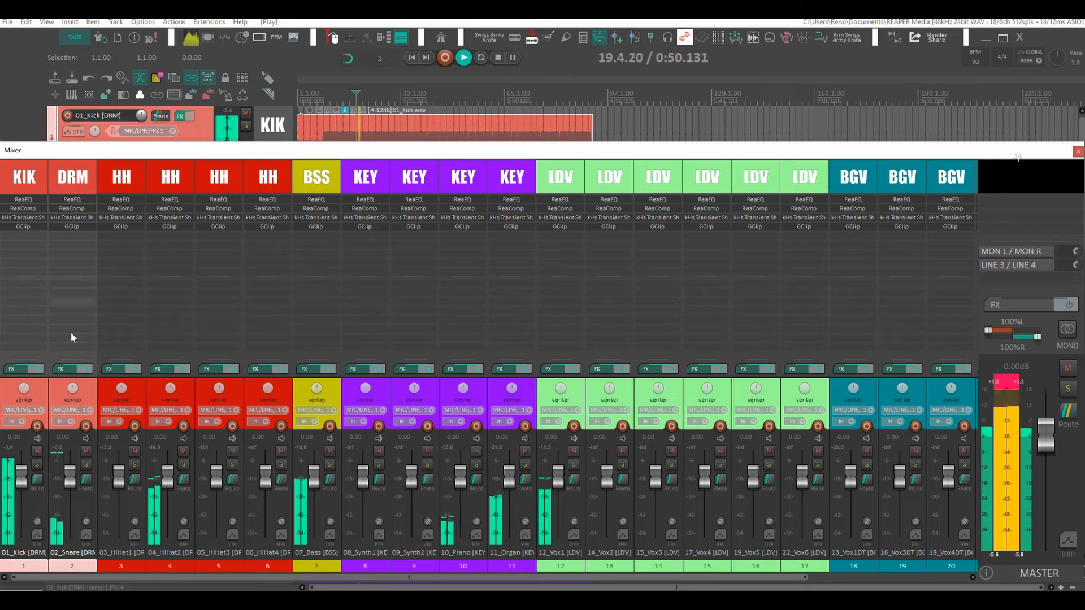
pyautogui.click(86, 370)
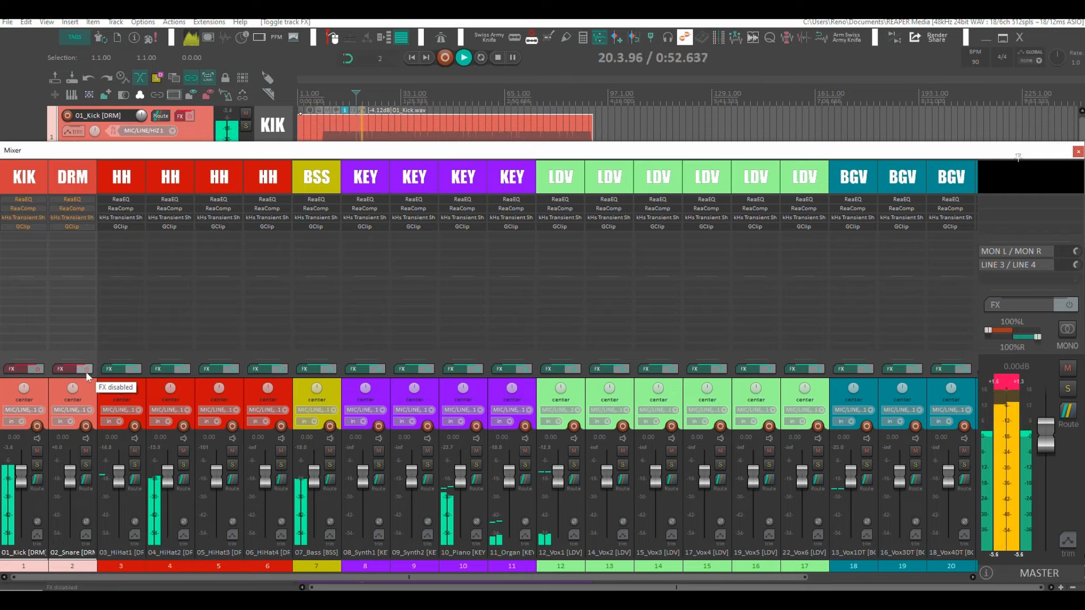
pyautogui.click(86, 370)
pyautogui.click(86, 370)
pyautogui.click(86, 369)
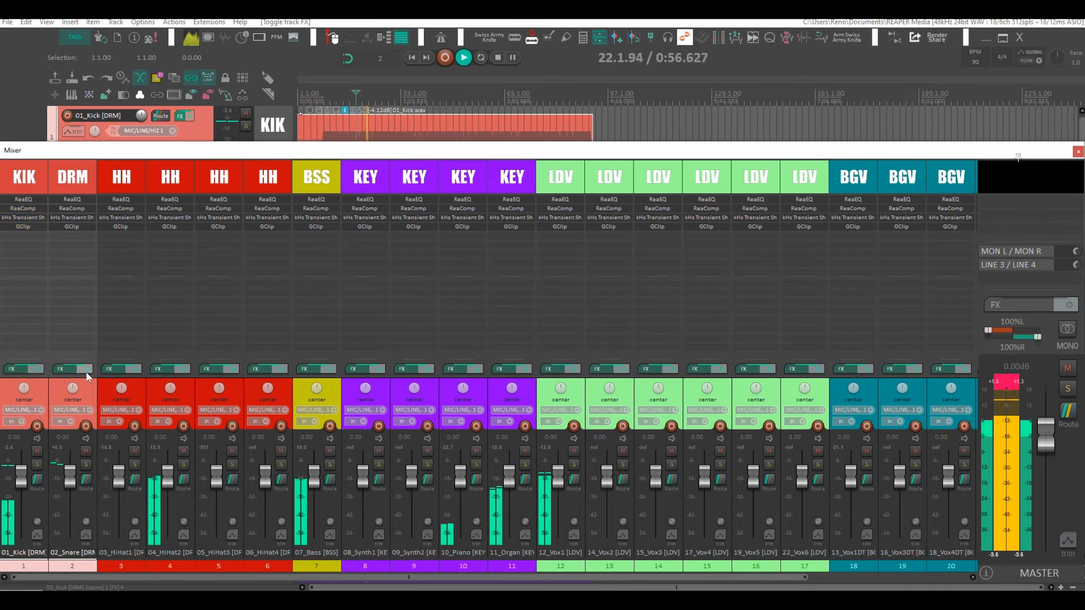
# Step: Stop the full mix, solo 03_HiHat1 and play it with its ReaEQ open
pyautogui.press('space')
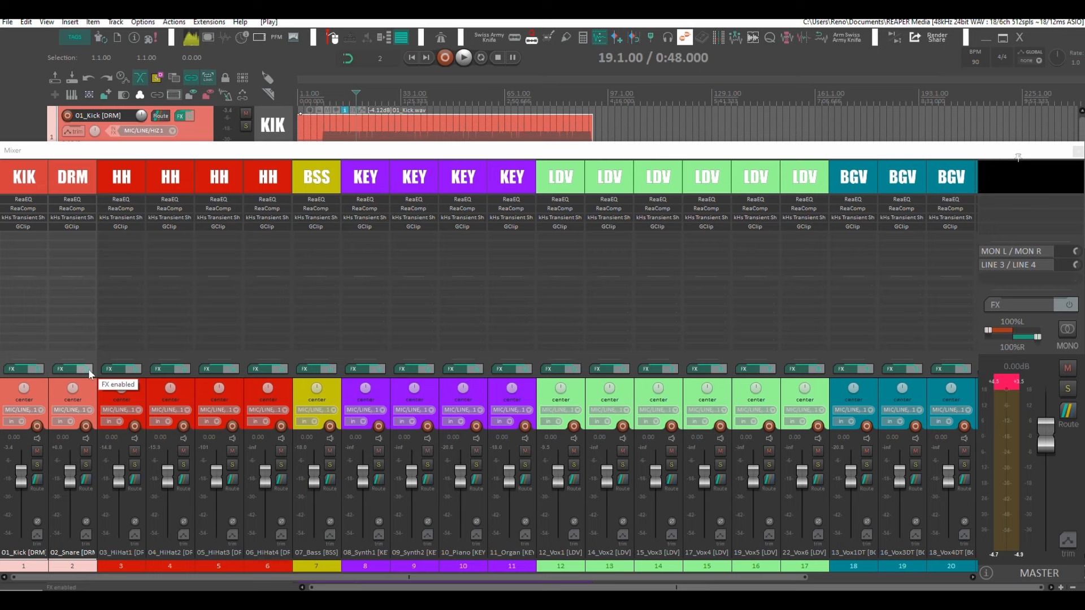
pyautogui.click(135, 388)
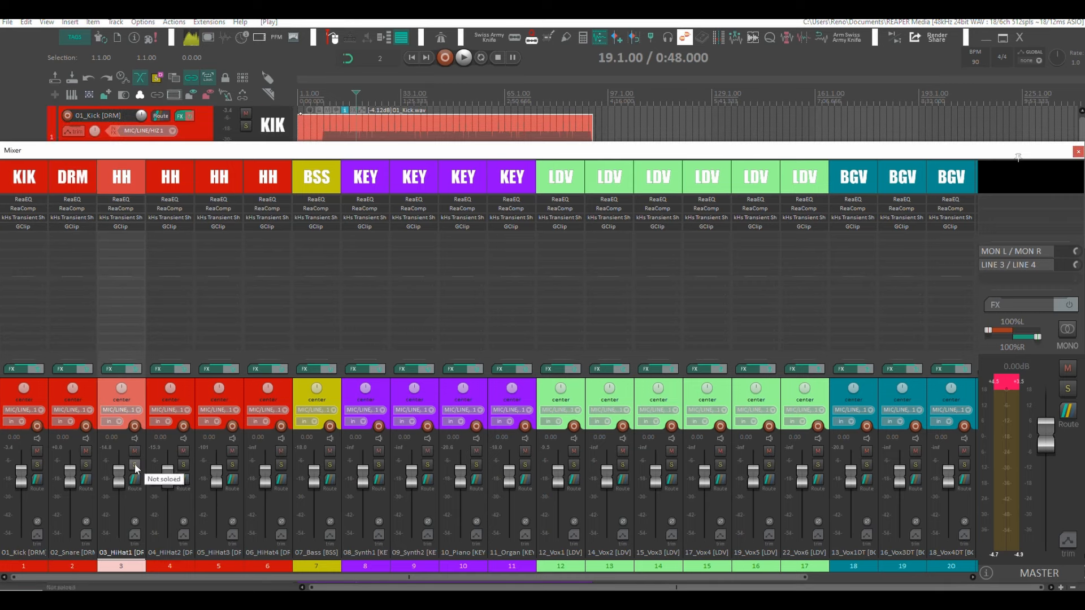
pyautogui.click(135, 465)
pyautogui.press('space')
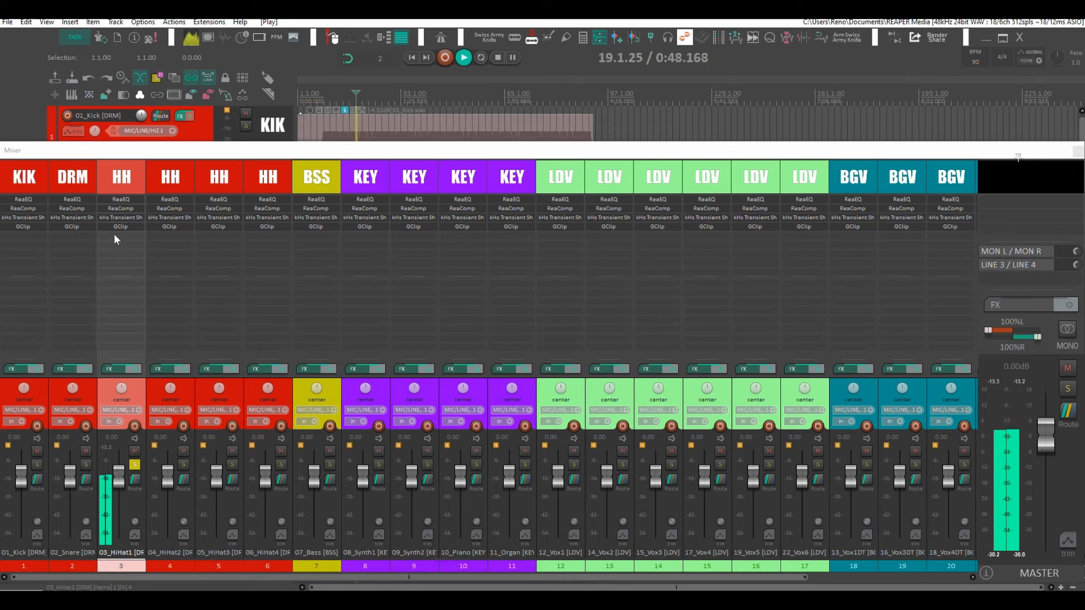
pyautogui.click(119, 200)
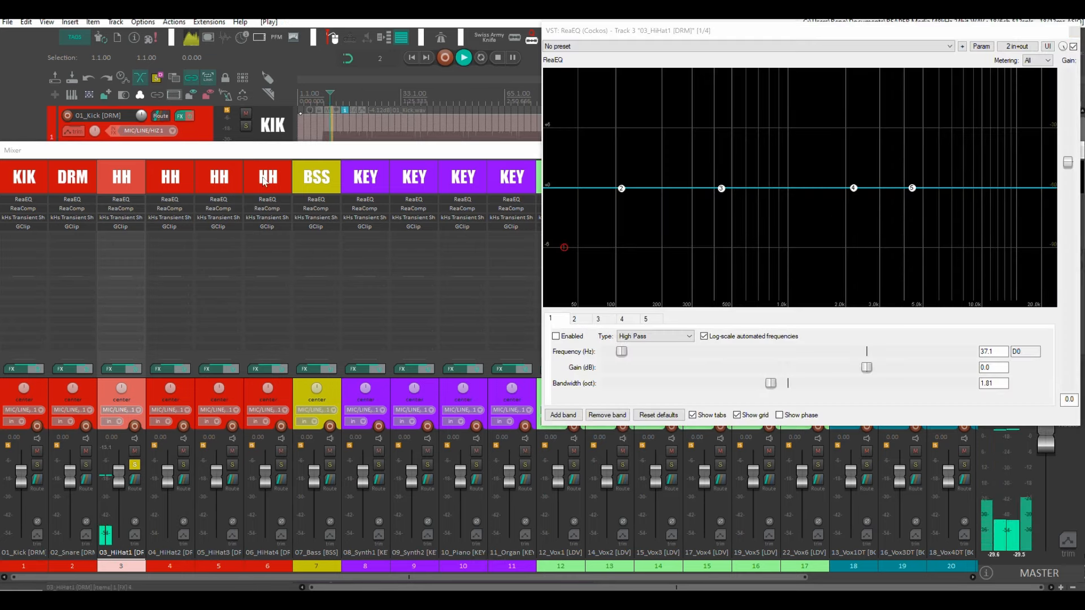
# Step: Close the mixer and the open plug-in windows, stop playback, and move track 04_HiHat2 above 03_HiHat1
pyautogui.hotkey('ctrl', 'm')
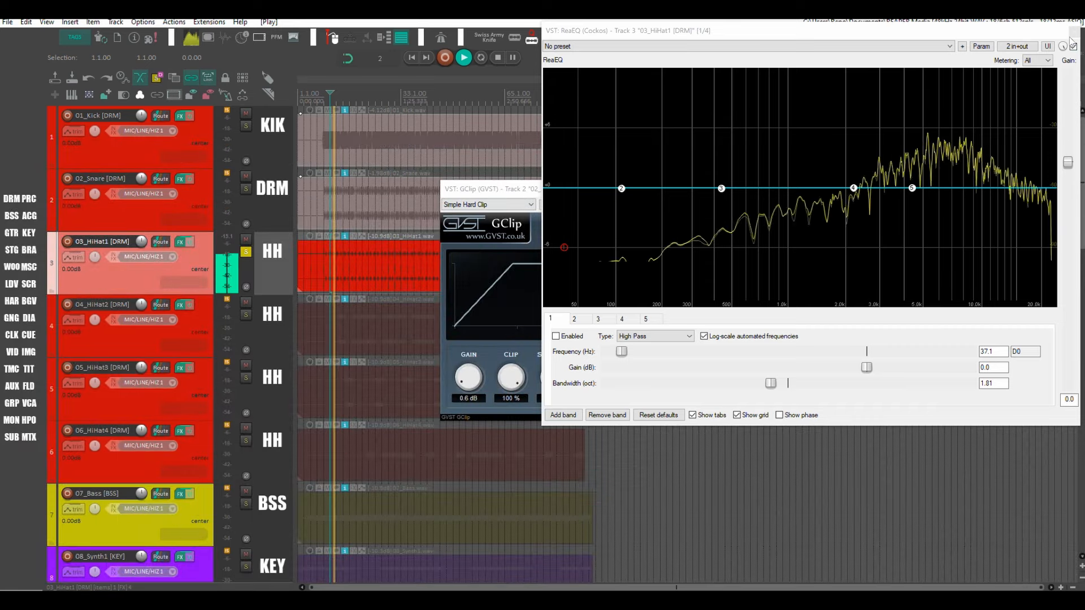
pyautogui.press('Escape')
pyautogui.click(655, 190)
pyautogui.press('space')
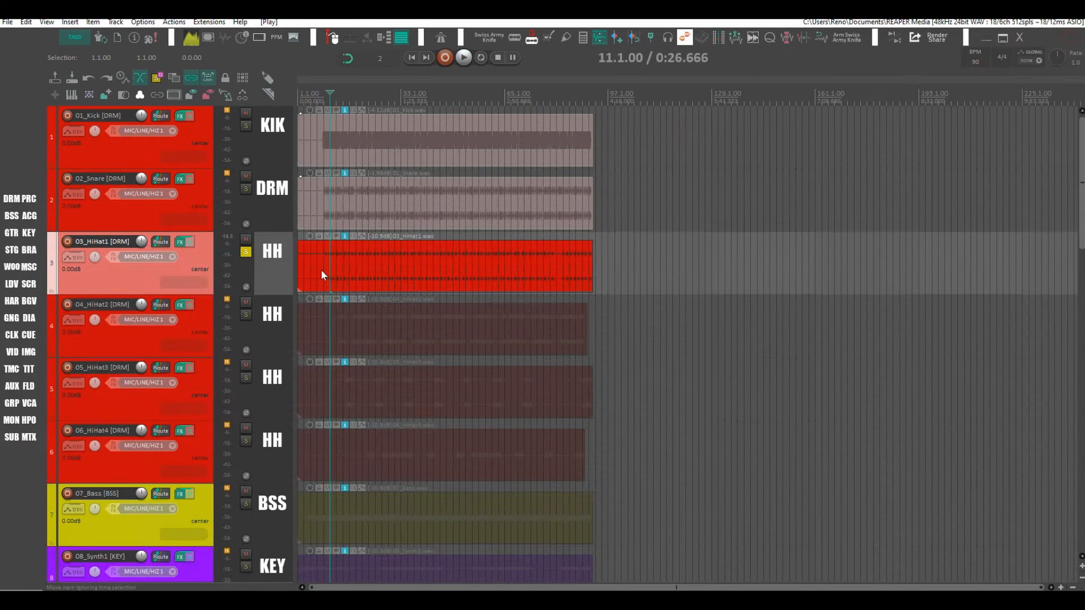
pyautogui.scroll(4, 322, 275)
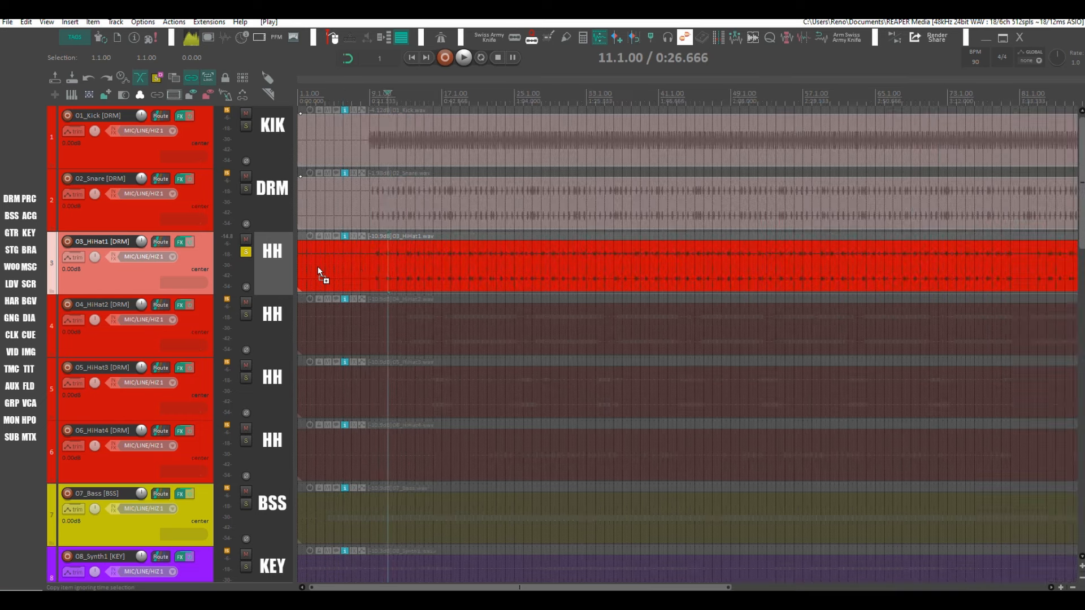
pyautogui.moveTo(276, 338); pyautogui.dragTo(285, 309)
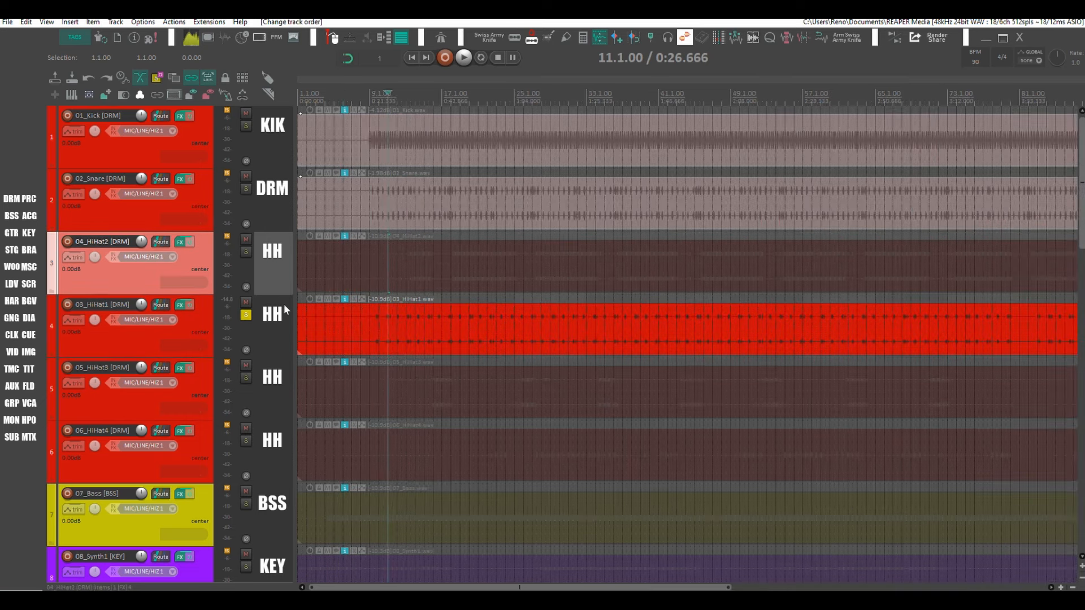
# Step: Solo 04_HiHat2 instead of 03_HiHat1 and play it with the mixer showing
pyautogui.click(247, 316)
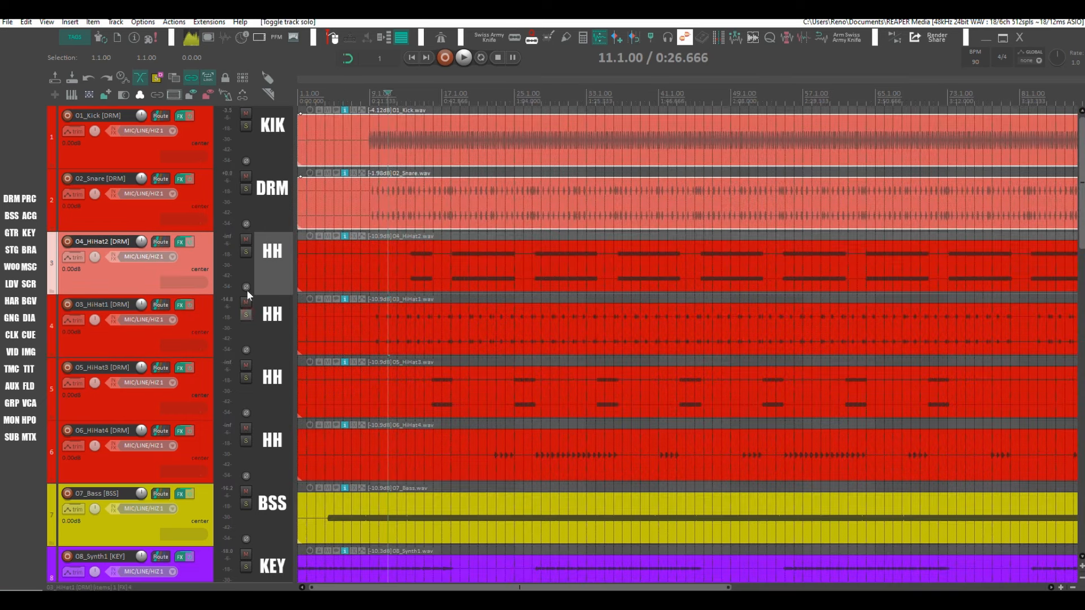
pyautogui.click(246, 252)
pyautogui.press('space')
pyautogui.hotkey('ctrl', 'm')
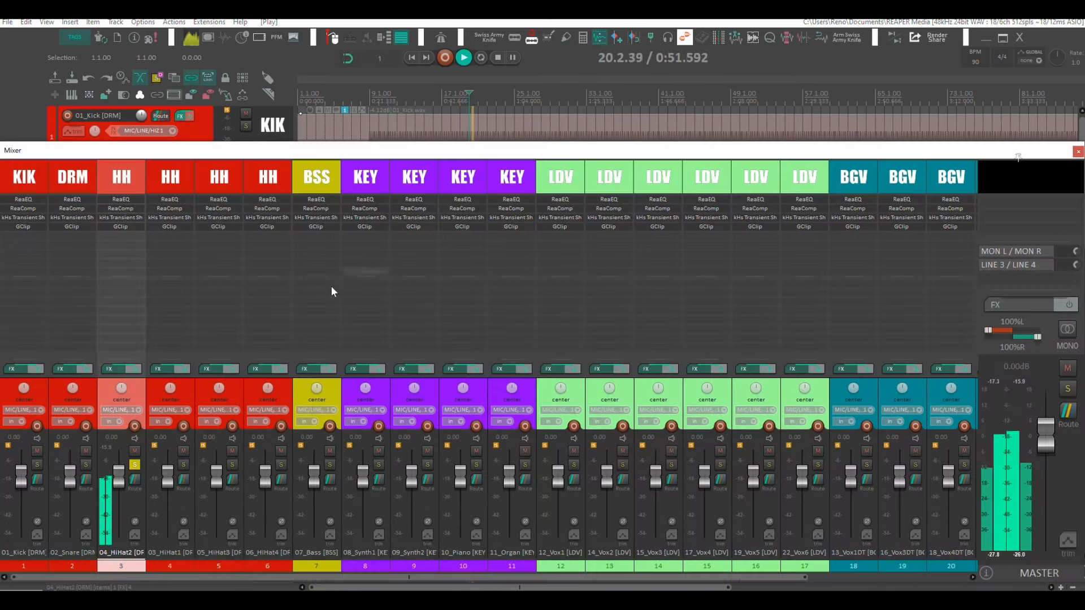
# Step: In the 04_HiHat2 ReaEQ, raise the band 1 high-pass and cut band 5 by 3.2 dB at 2523.5 Hz with a 1.71-octave bandwidth
pyautogui.click(126, 201)
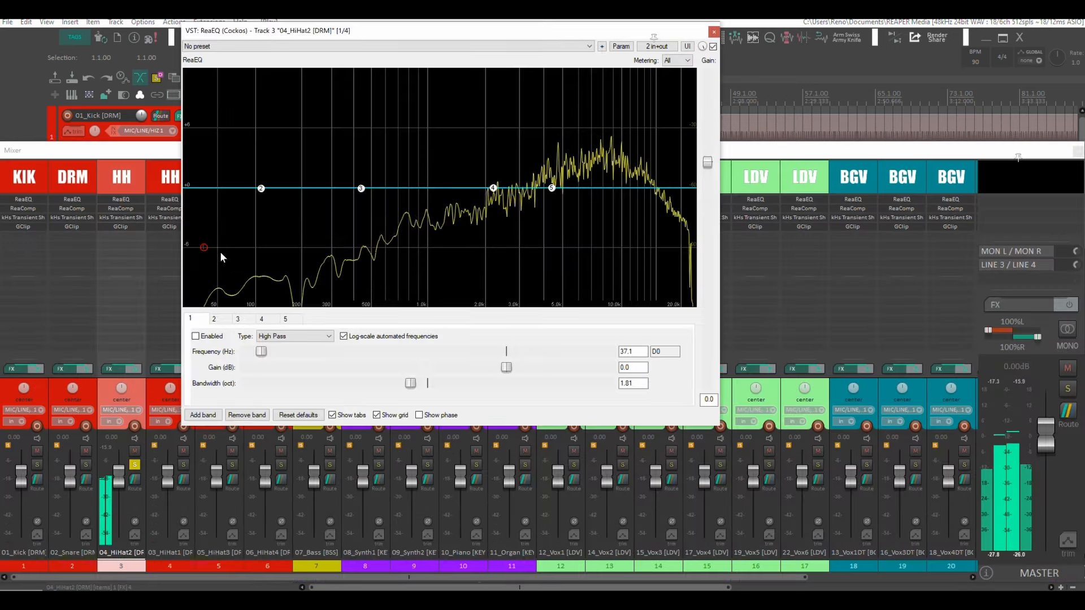
pyautogui.moveTo(220, 251); pyautogui.dragTo(401, 218)
pyautogui.moveTo(552, 187); pyautogui.dragTo(529, 136)
pyautogui.scroll(-7, 528, 136)
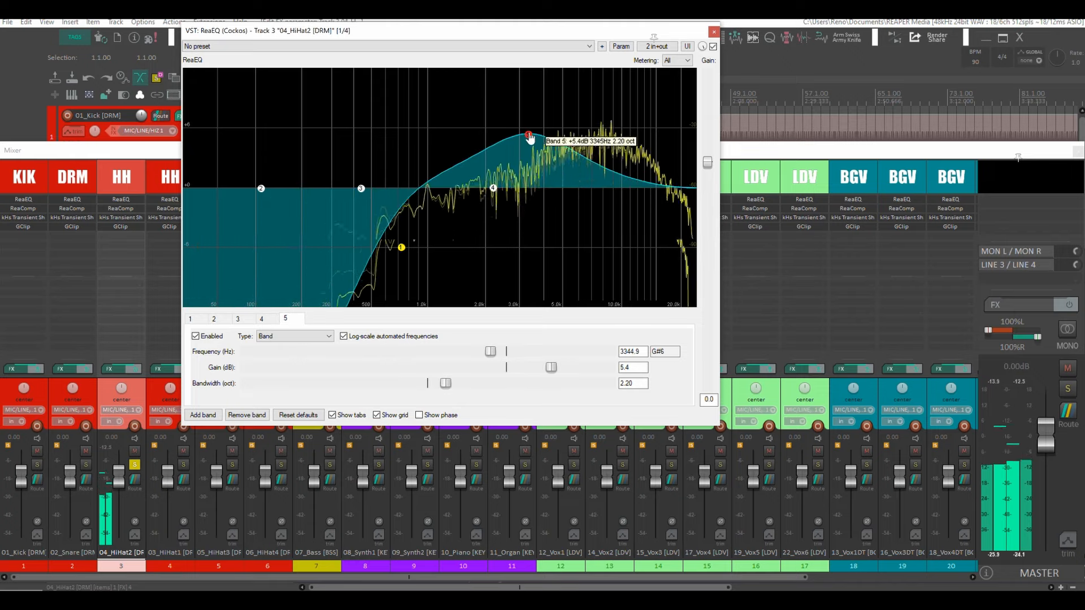
pyautogui.moveTo(525, 136); pyautogui.dragTo(504, 208)
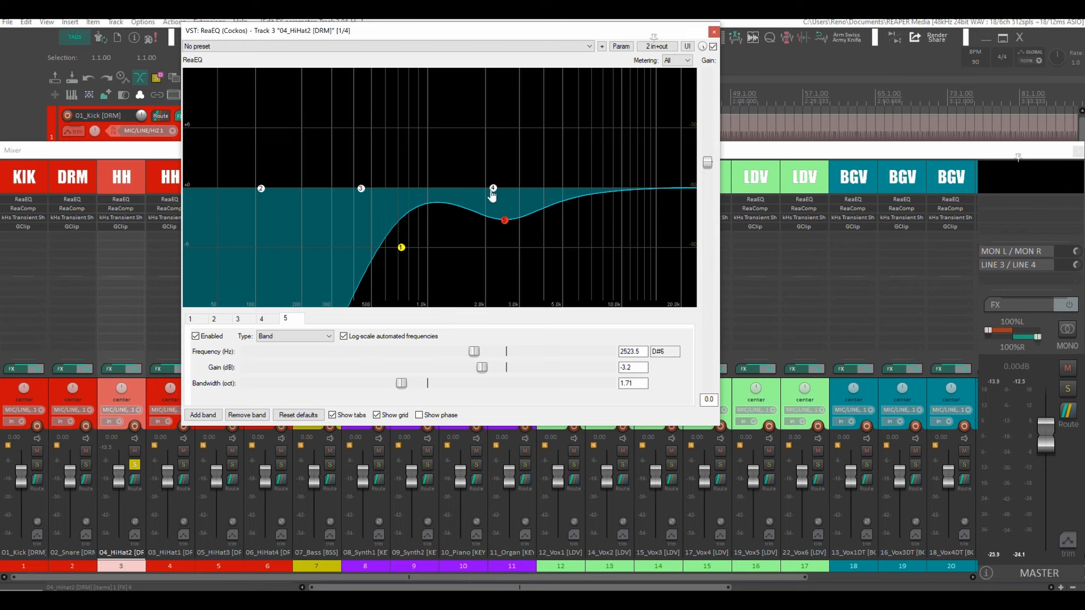
# Step: Boost band 4 of the hi-hat ReaEQ by 3.3 dB at 13328.0 Hz and listen to it
pyautogui.moveTo(495, 190); pyautogui.dragTo(647, 156)
pyautogui.press('space')
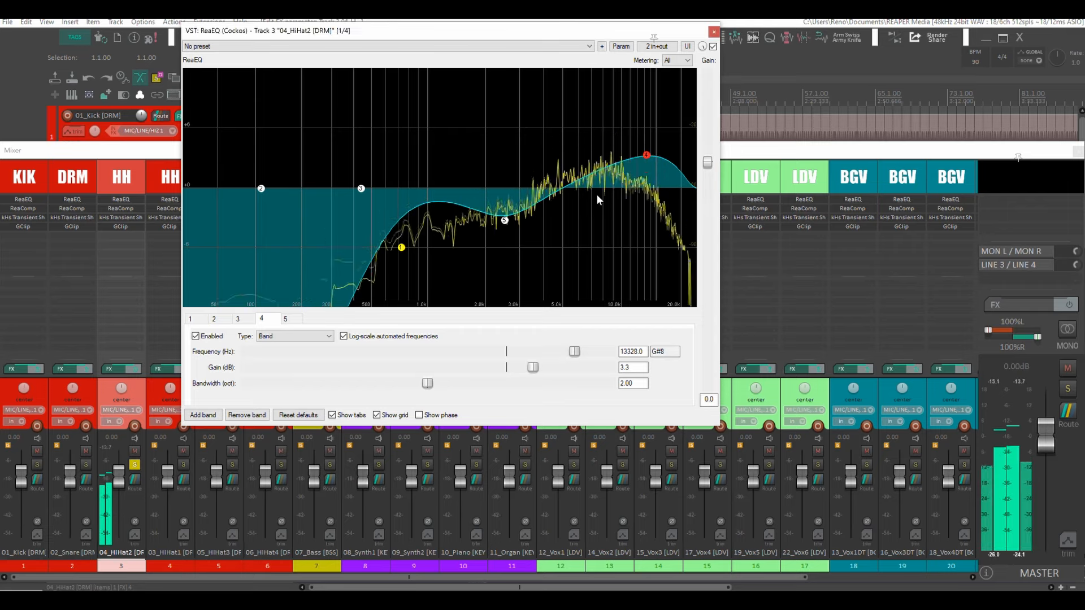
pyautogui.press('space')
# Step: Add a band 6 to the hi-hat ReaEQ as a narrow 0.29-octave cut near 7.5 kHz, check it in playback and close the EQ
pyautogui.doubleClick(592, 177)
pyautogui.moveTo(592, 177); pyautogui.dragTo(587, 117)
pyautogui.scroll(4, 587, 117)
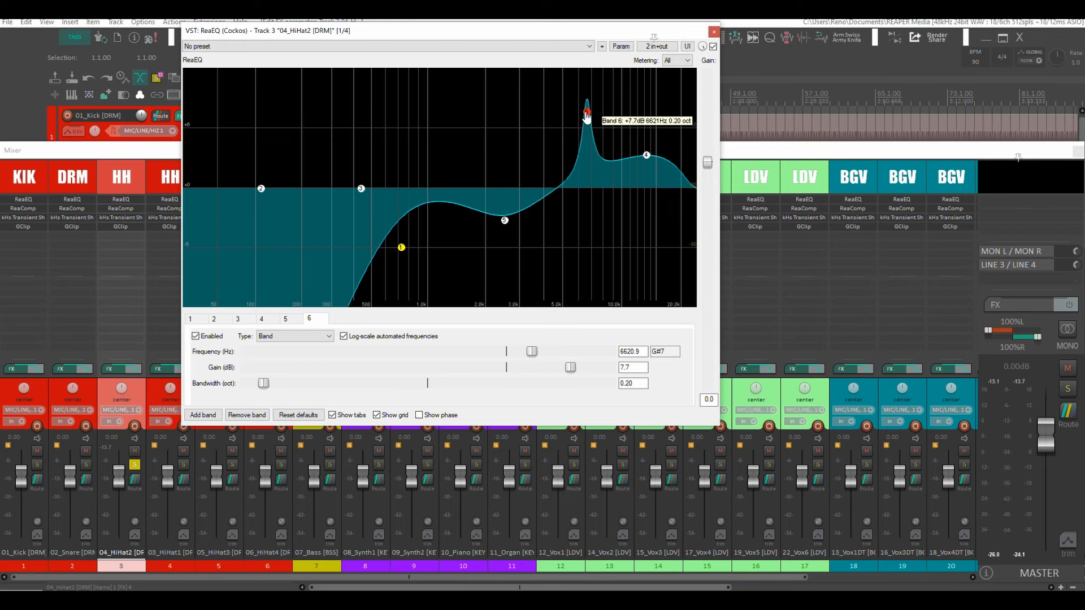
pyautogui.moveTo(588, 117); pyautogui.dragTo(598, 247)
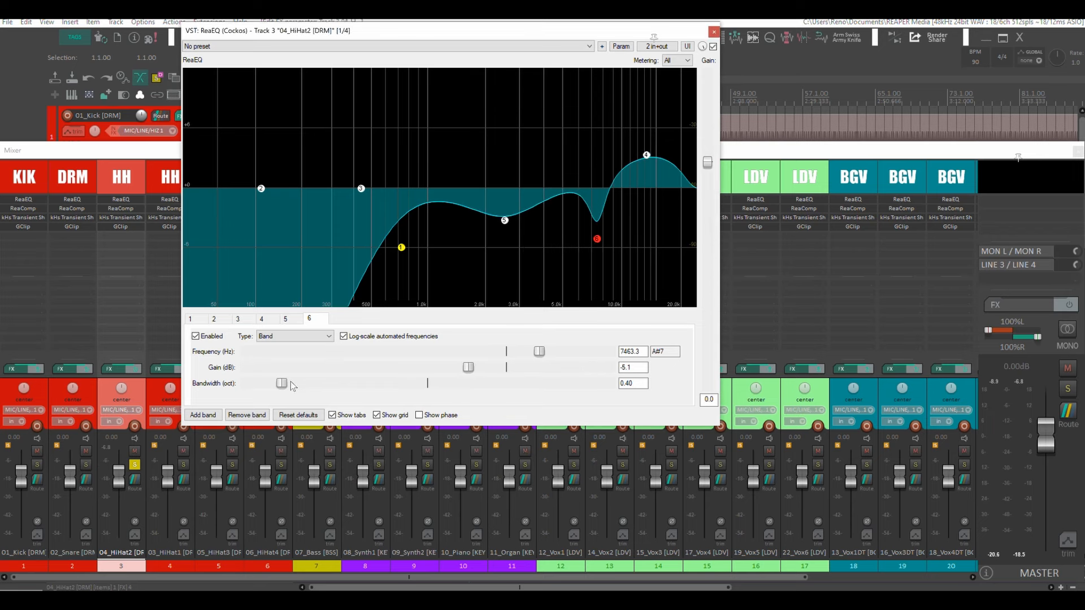
pyautogui.press('space')
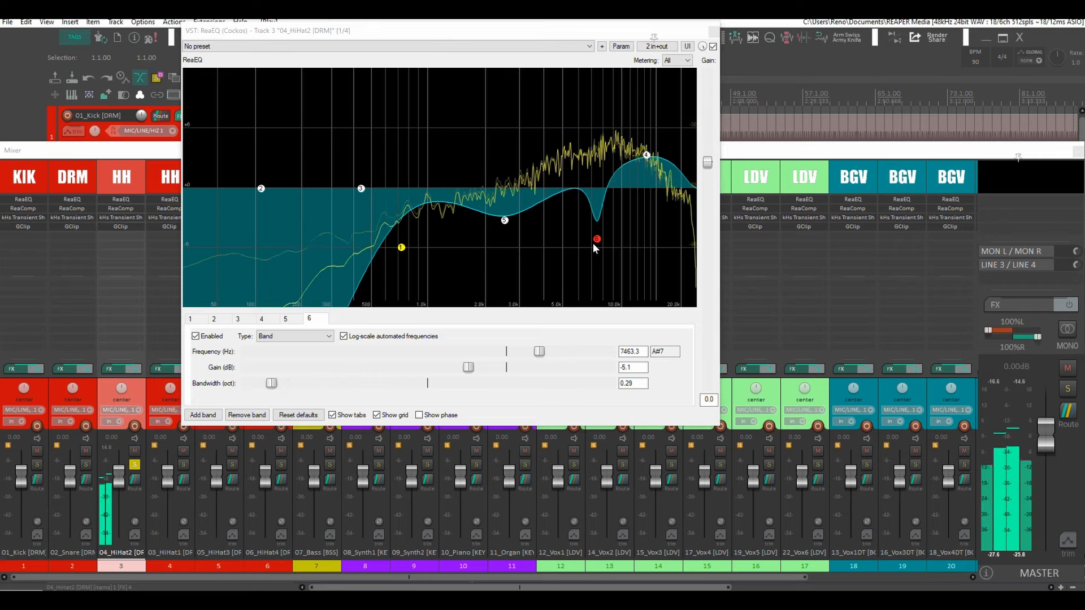
pyautogui.moveTo(595, 241)
pyautogui.mouseDown()
pyautogui.moveTo(591, 161)
pyautogui.moveTo(602, 246)
pyautogui.mouseUp()
pyautogui.press('space')
pyautogui.click(713, 32)
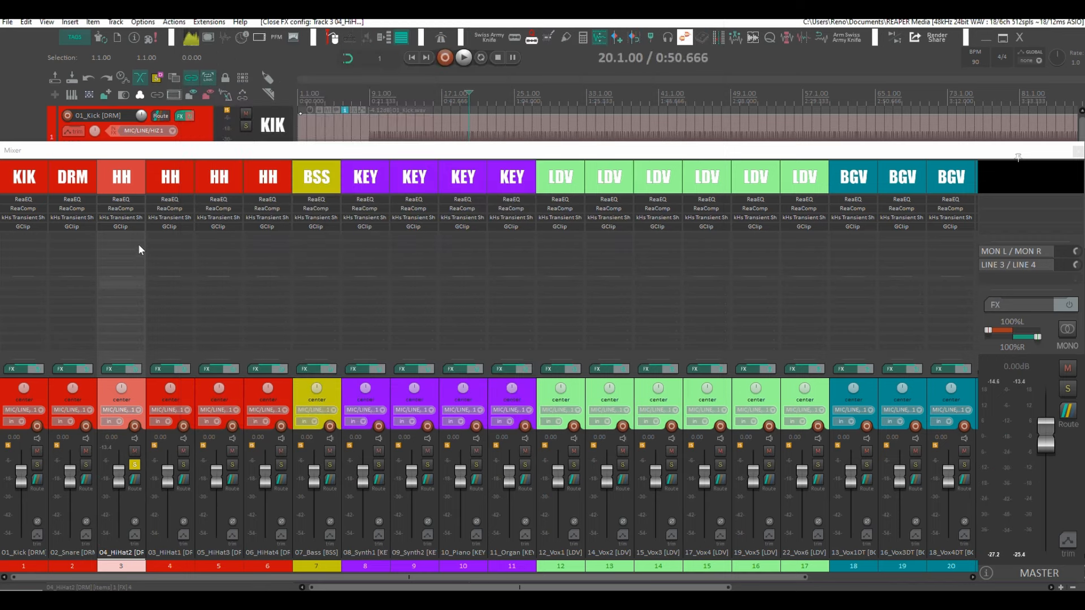
# Step: Bypass ReaComp, kHs Transient Shaper and GClip on 04_HiHat2, and remove all effects from the other three hi-hat tracks
pyautogui.keyDown('shift'); pyautogui.click(121, 209); pyautogui.keyUp('shift')
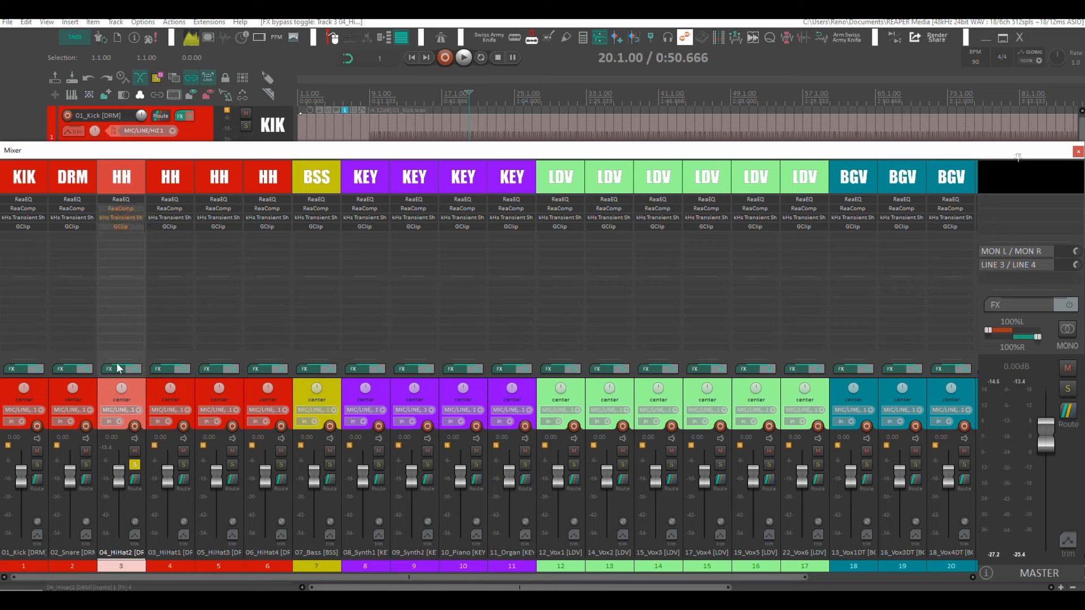
pyautogui.keyDown('alt'); pyautogui.click(162, 369); pyautogui.keyUp('alt')
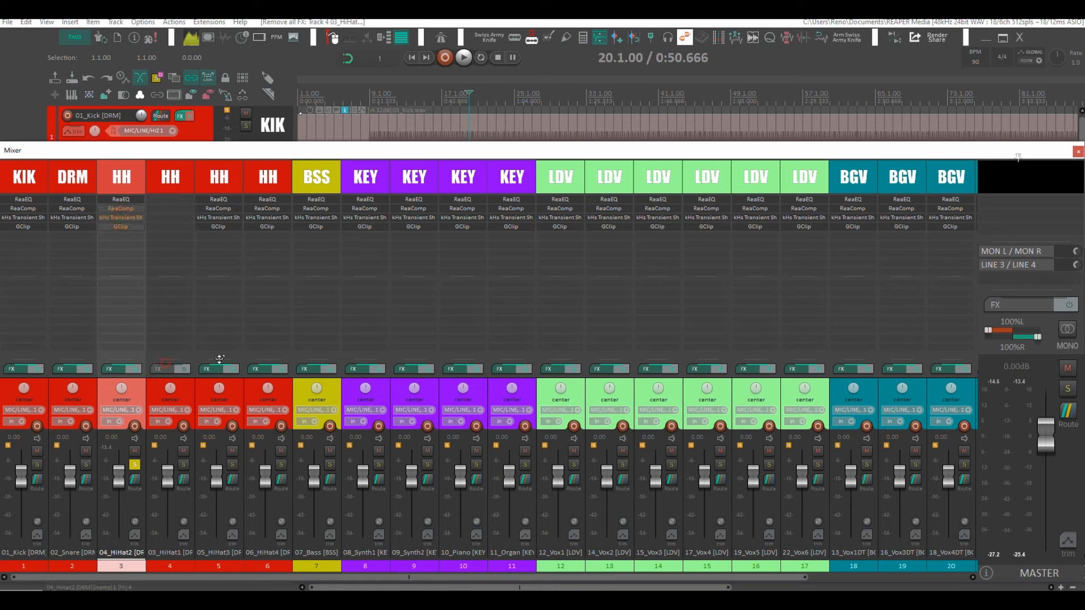
pyautogui.keyDown('alt'); pyautogui.click(212, 370); pyautogui.keyUp('alt')
pyautogui.keyDown('alt'); pyautogui.click(252, 371); pyautogui.keyUp('alt')
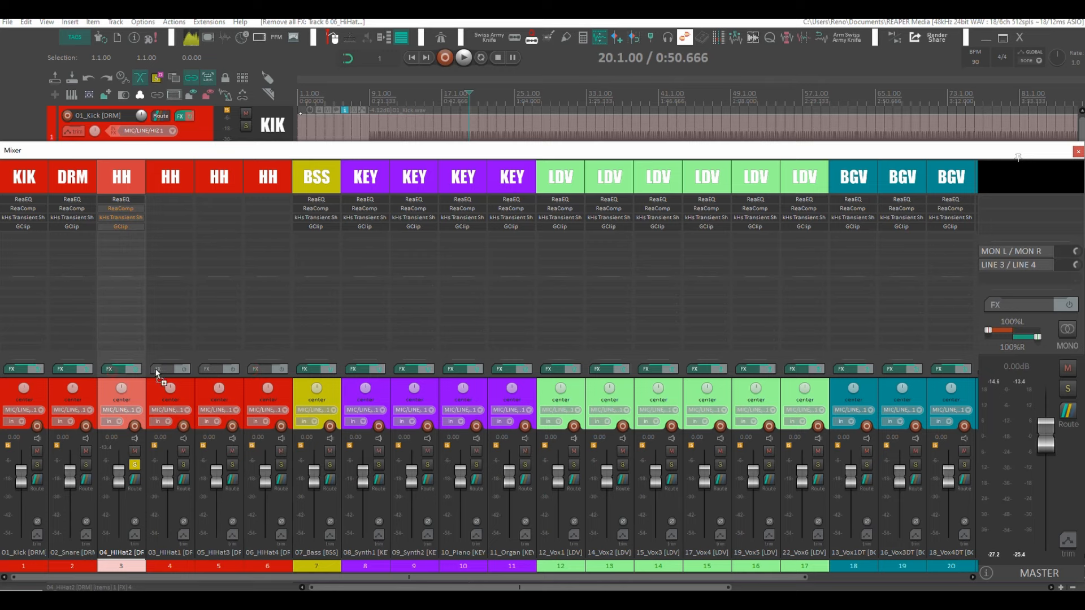
# Step: Copy the 04_HiHat2 effect chain to 03_HiHat1, 05_HiHat3 and 06_HiHat4, closing the chain windows
pyautogui.moveTo(156, 370); pyautogui.dragTo(209, 369)
pyautogui.click(335, 33)
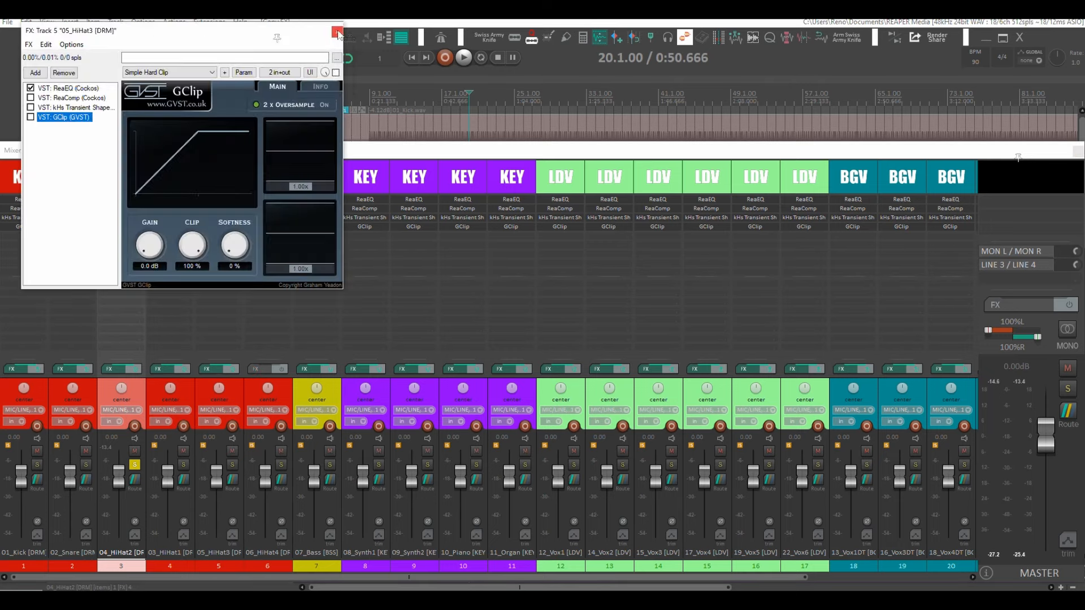
pyautogui.click(337, 32)
pyautogui.moveTo(207, 367); pyautogui.dragTo(255, 368)
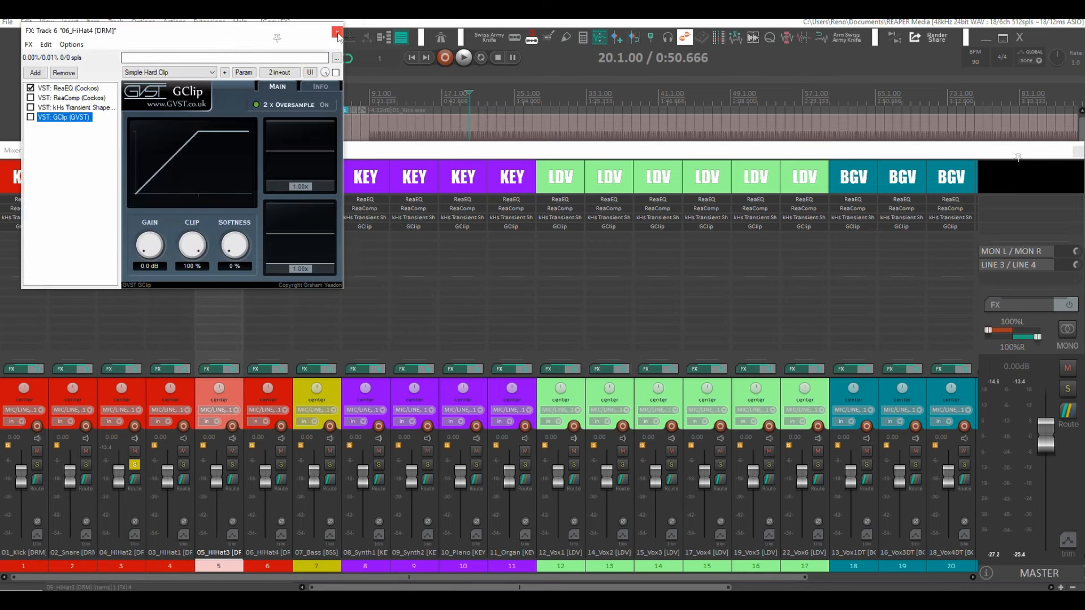
pyautogui.click(337, 32)
# Step: Pan 04_HiHat2 20% left and play the kick, snare and four hi-hats soloed together
pyautogui.click(137, 385)
pyautogui.moveTo(125, 388); pyautogui.dragTo(124, 395)
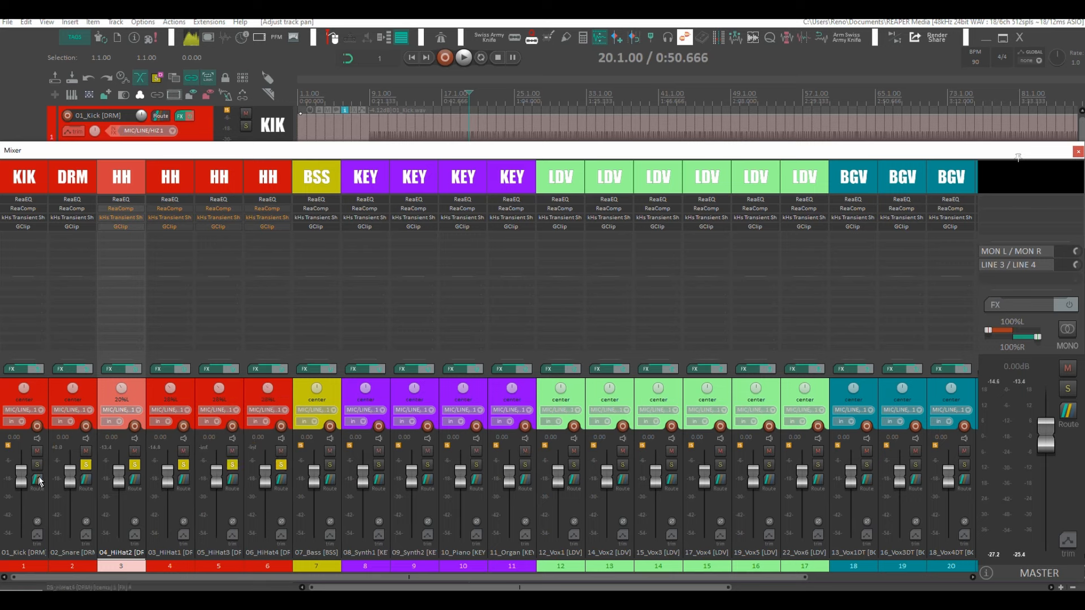
pyautogui.press('space')
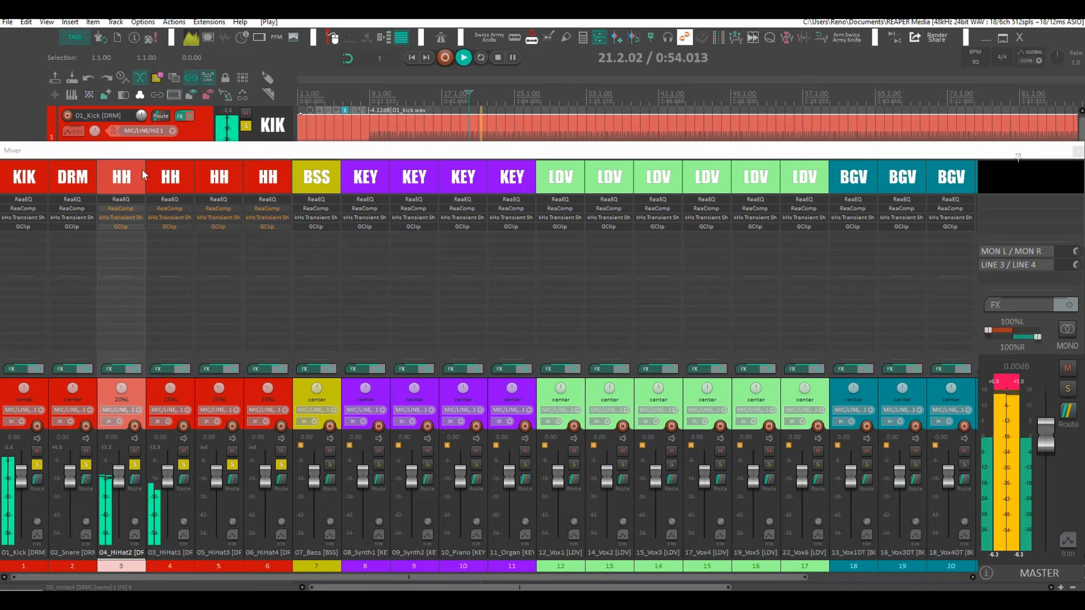
# Step: Select all four hi-hats and adjust their panning together to 10%, 17%, 15% and 23% left in track order
pyautogui.keyDown('shift'); pyautogui.click(272, 177); pyautogui.keyUp('shift')
pyautogui.keyDown('ctrl'); pyautogui.click(129, 391); pyautogui.keyUp('ctrl')
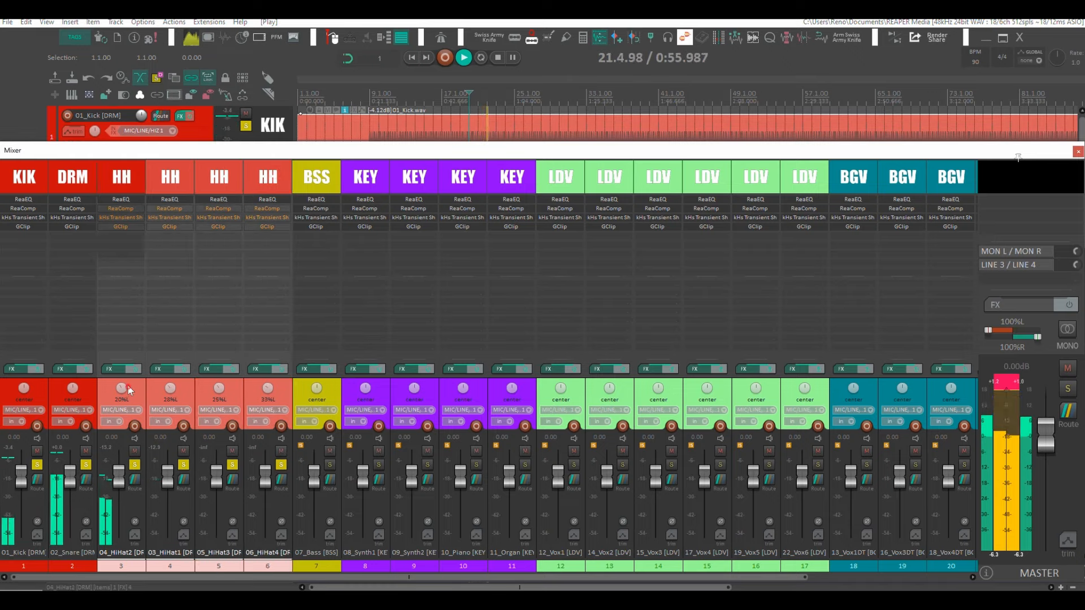
pyautogui.keyDown('ctrl'); pyautogui.click(137, 390); pyautogui.keyUp('ctrl')
pyautogui.moveTo(124, 389); pyautogui.dragTo(124, 383)
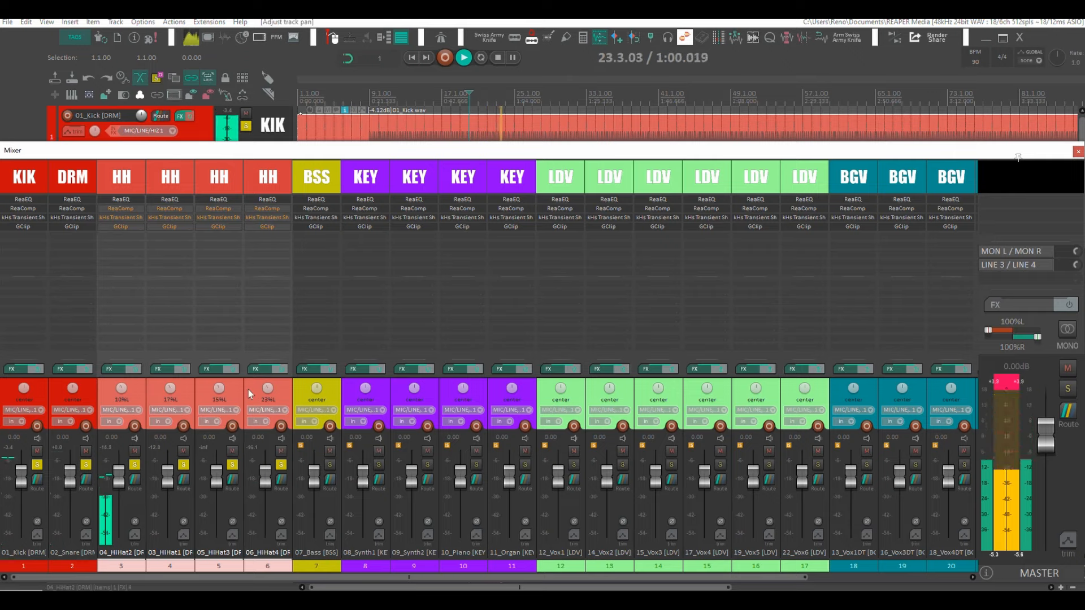
# Step: Raise the volumes of 06_HiHat4 to 3.49 dB, 03_HiHat1 to 0.63 dB and 05_HiHat3 to 2.88 dB during playback
pyautogui.click(277, 397)
pyautogui.moveTo(265, 478); pyautogui.dragTo(265, 468)
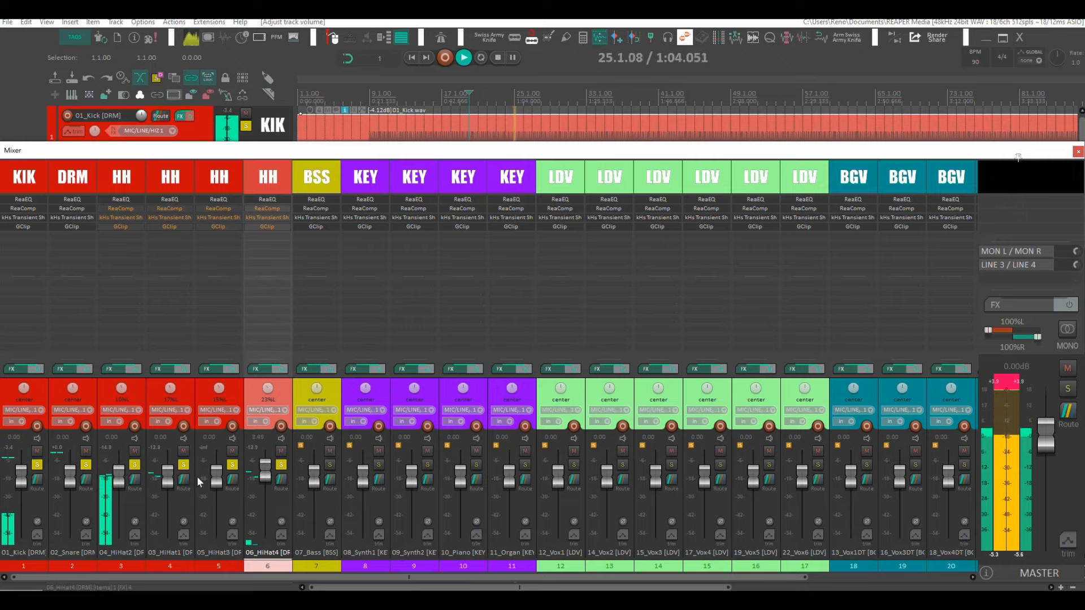
pyautogui.moveTo(163, 481); pyautogui.dragTo(163, 479)
pyautogui.moveTo(218, 487); pyautogui.dragTo(216, 480)
pyautogui.press('space')
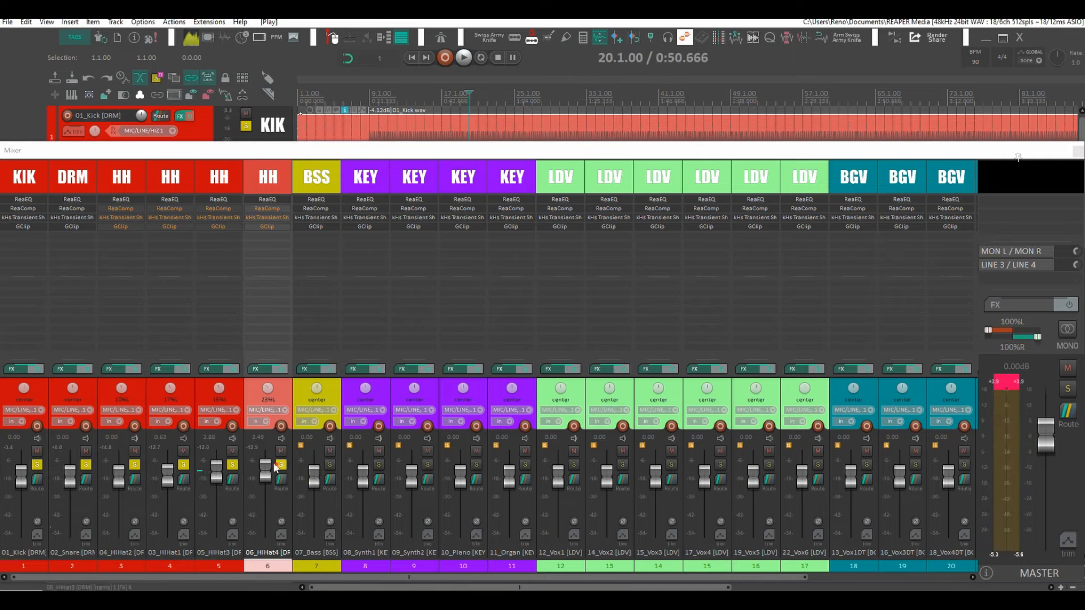
# Step: Unsolo the drum tracks, solo 07_Bass and listen to it with its ReaEQ open
pyautogui.moveTo(281, 465)
pyautogui.mouseDown()
pyautogui.moveTo(86, 465)
pyautogui.moveTo(154, 479)
pyautogui.mouseUp()
pyautogui.click(329, 465)
pyautogui.press('space')
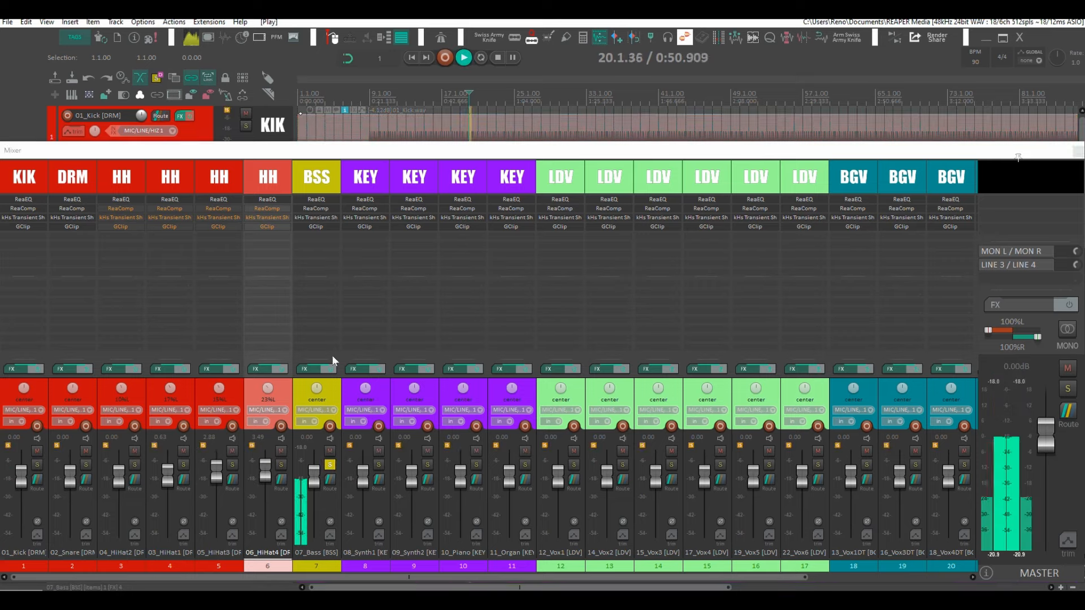
pyautogui.click(317, 199)
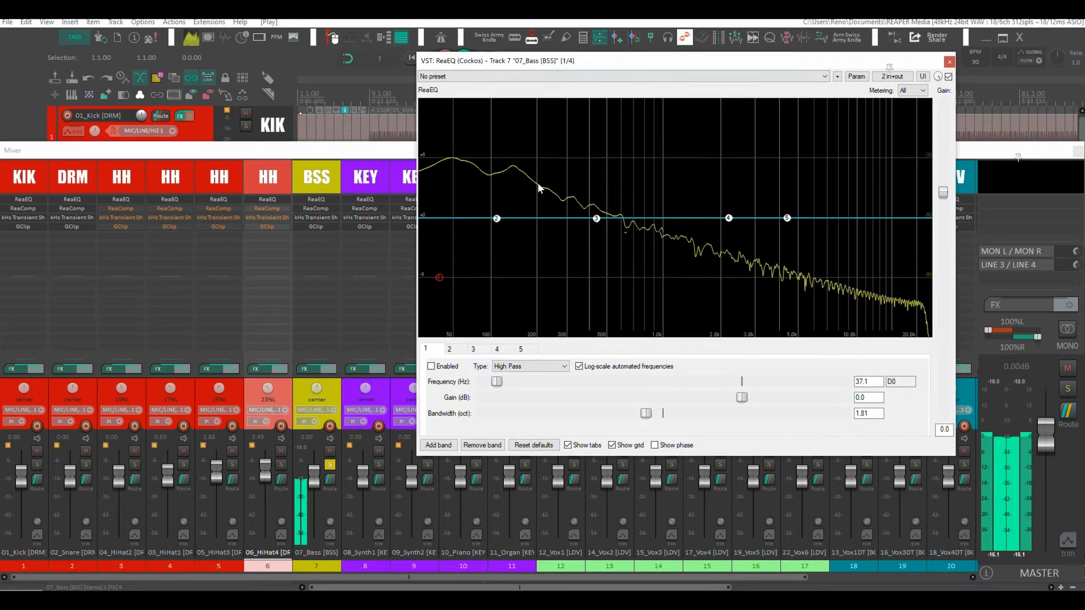
pyautogui.press('space')
# Step: Boost band 2 of the bass ReaEQ by 4.6 dB with a 1.20-octave bandwidth, and match its frequency to the kick's band 2 at 55 Hz
pyautogui.moveTo(497, 218); pyautogui.dragTo(470, 173)
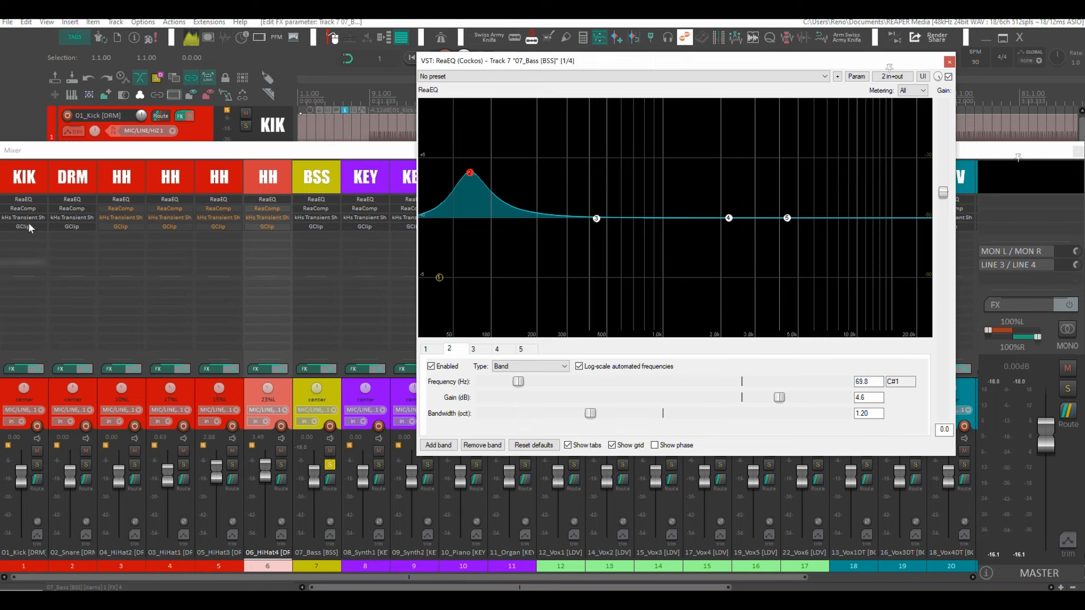
pyautogui.click(26, 200)
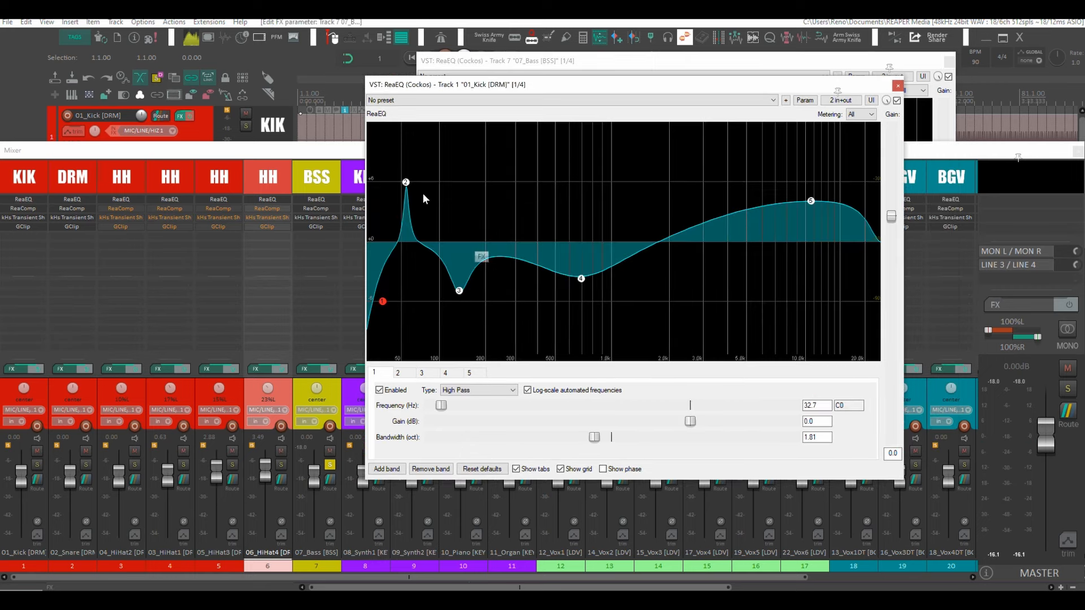
pyautogui.click(406, 184)
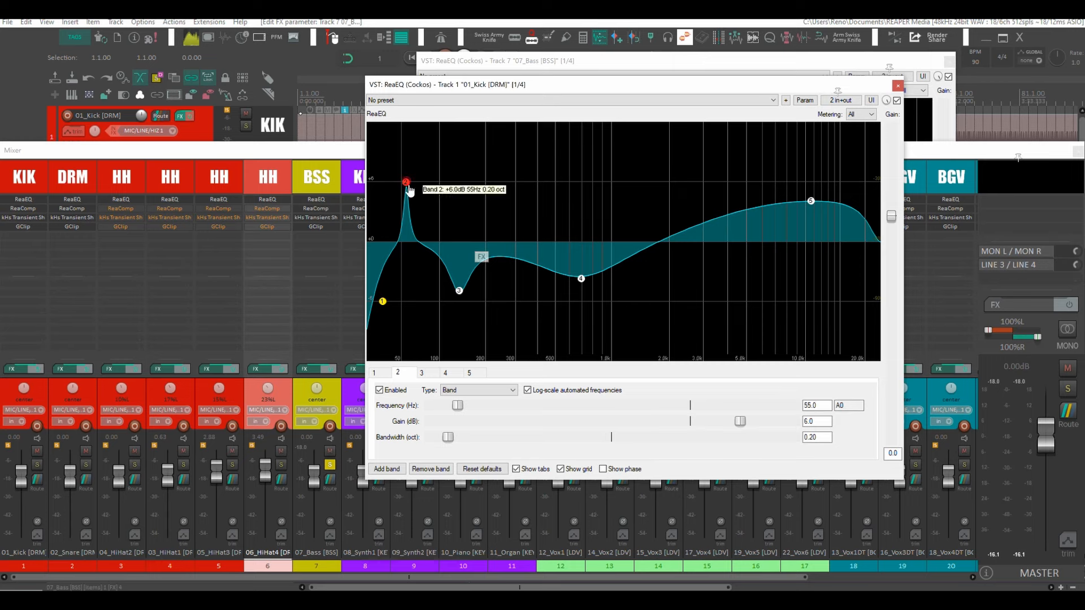
pyautogui.click(897, 85)
pyautogui.doubleClick(869, 382)
pyautogui.write('55')
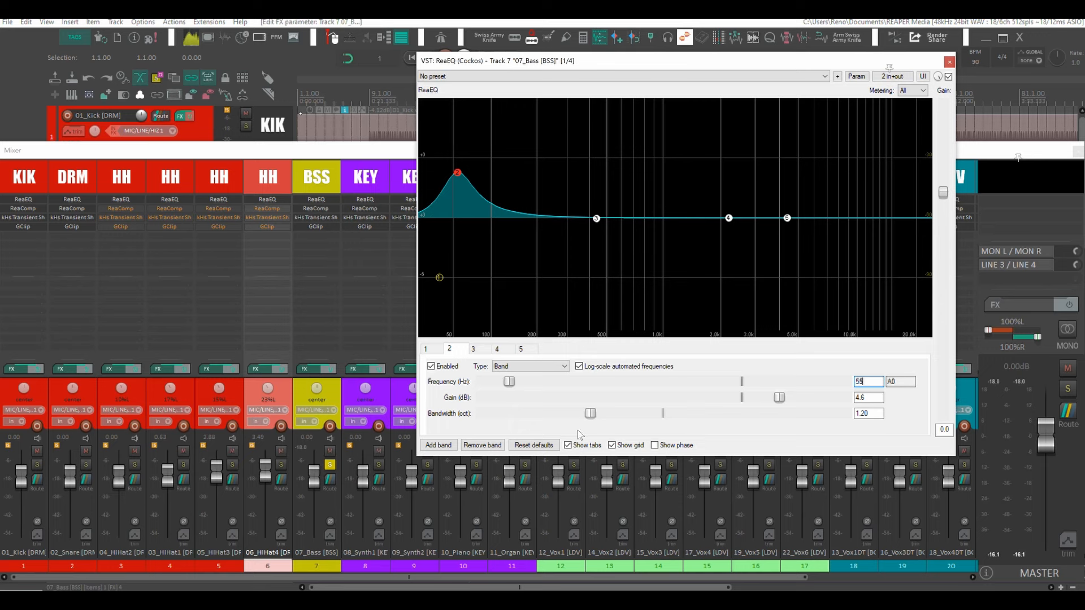
# Step: Turn band 2 of the bass ReaEQ into a -5.7 dB cut with a 0.17-octave bandwidth, and start playback
pyautogui.moveTo(596, 413); pyautogui.dragTo(500, 414)
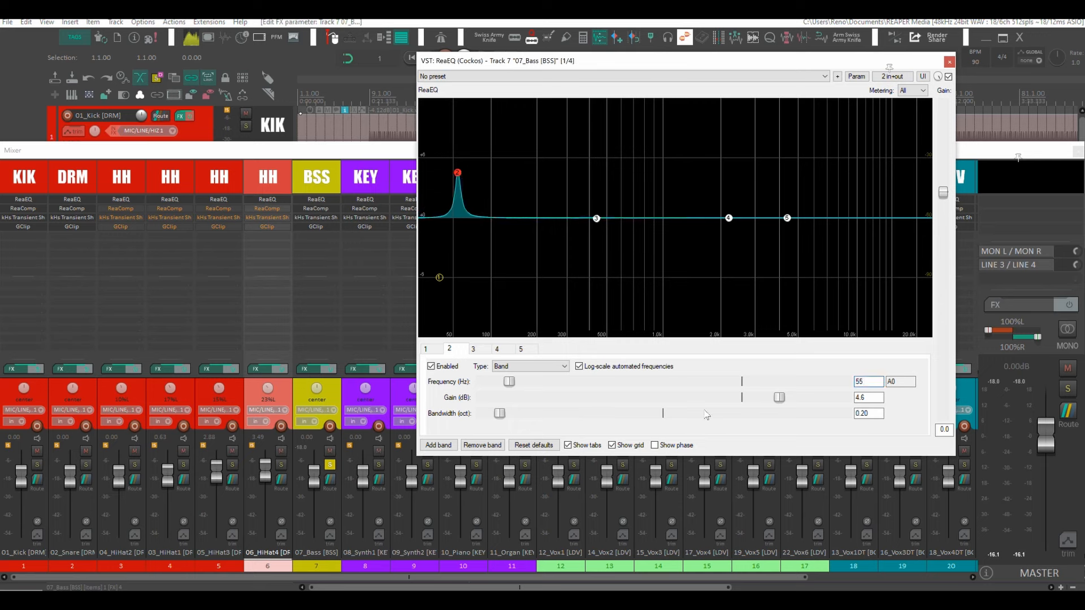
pyautogui.moveTo(780, 398); pyautogui.dragTo(693, 400)
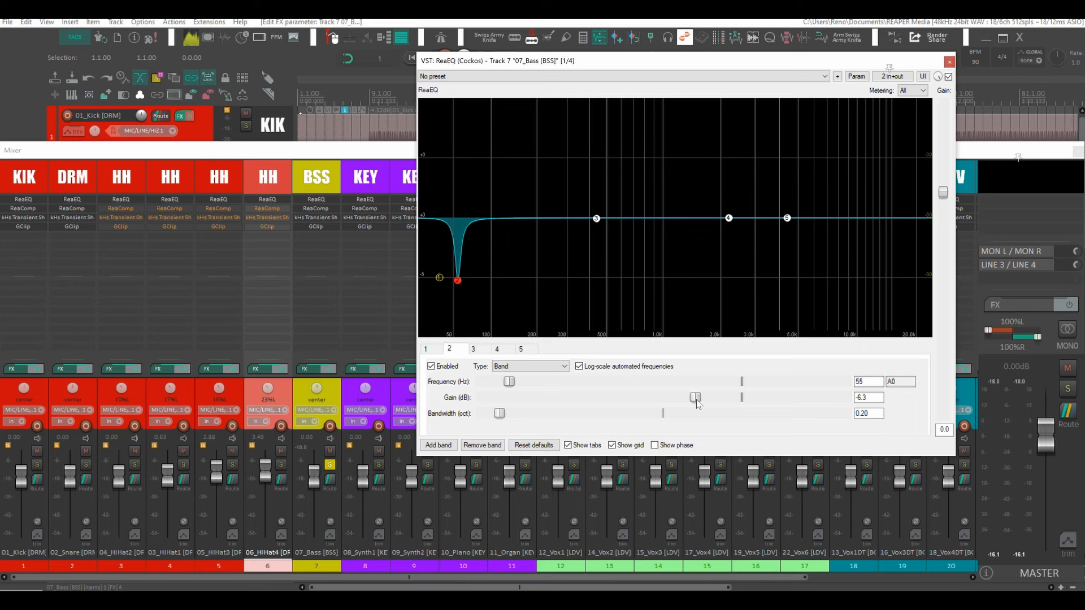
pyautogui.moveTo(699, 403); pyautogui.dragTo(703, 402)
pyautogui.moveTo(498, 416); pyautogui.dragTo(496, 417)
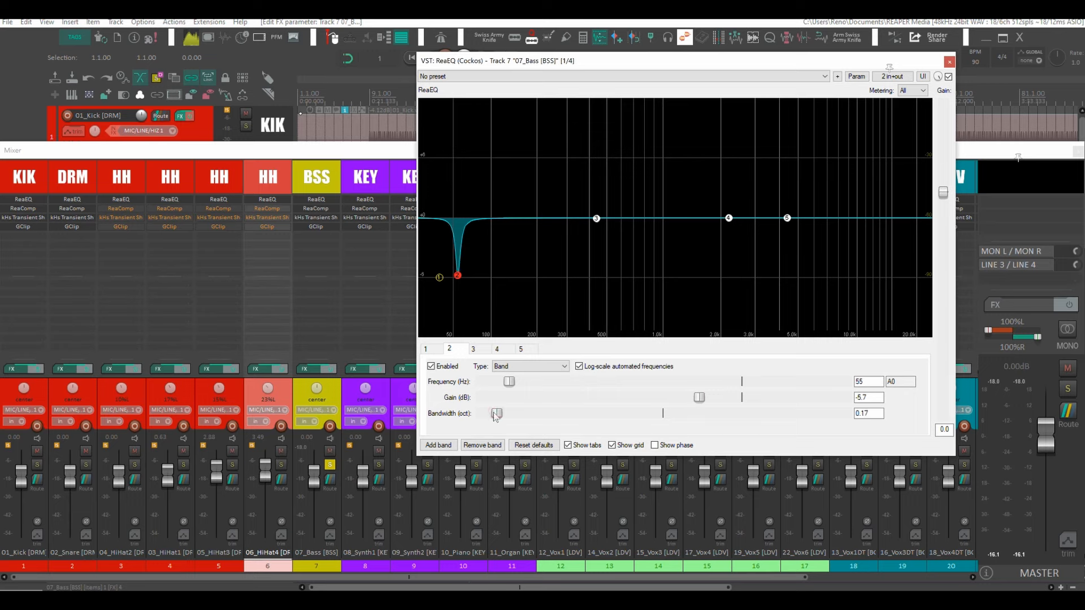
pyautogui.press('space')
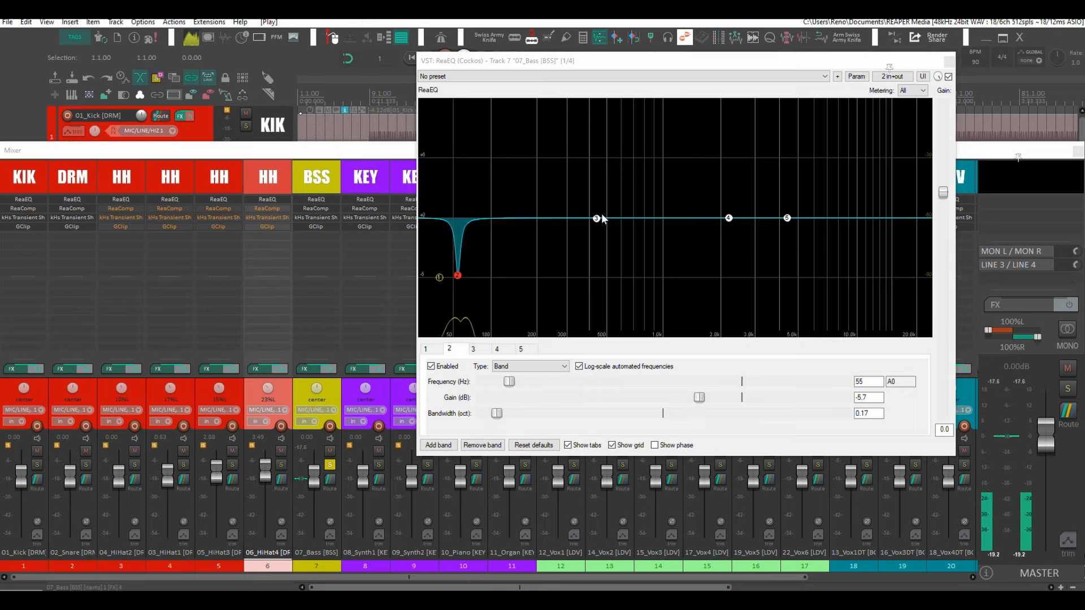
# Step: Set band 3 of the bass ReaEQ to a narrow cut at 220 Hz
pyautogui.moveTo(599, 220); pyautogui.dragTo(548, 164)
pyautogui.scroll(-5, 548, 164)
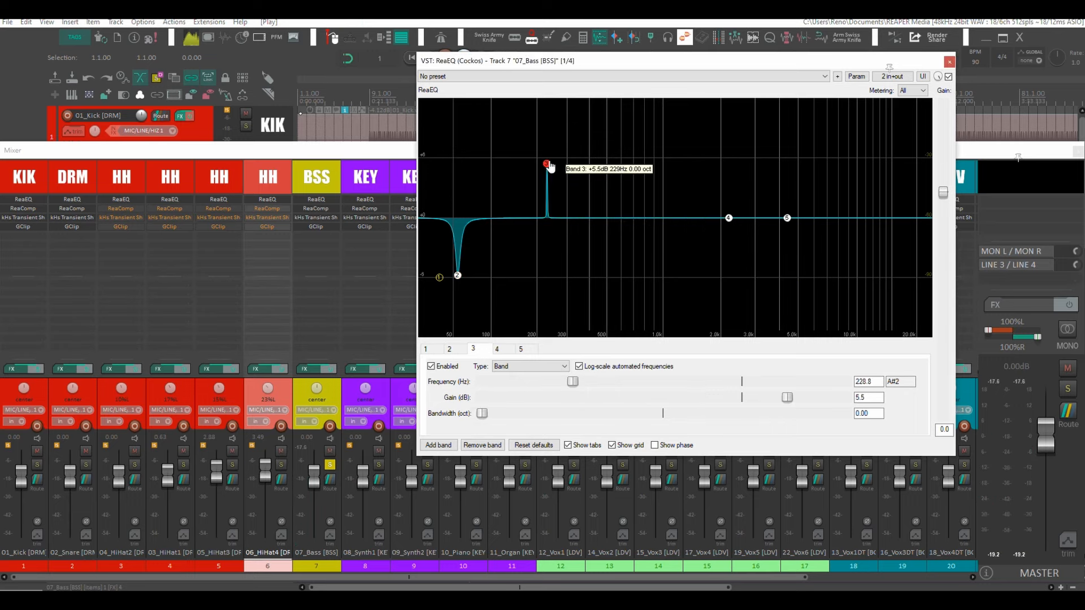
pyautogui.doubleClick(879, 381)
pyautogui.write('220')
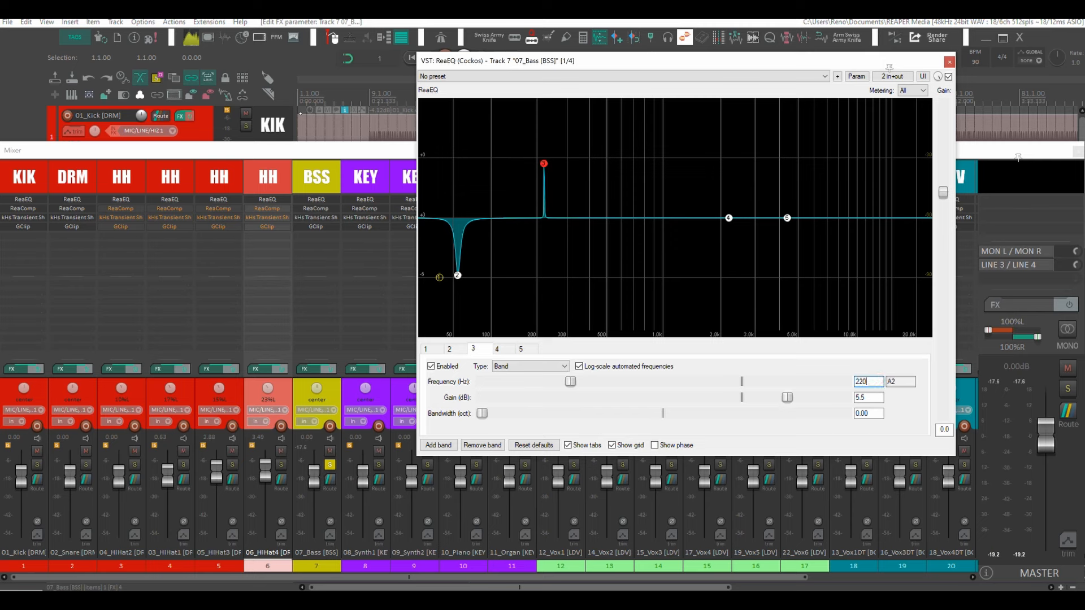
pyautogui.moveTo(489, 415); pyautogui.dragTo(491, 416)
pyautogui.moveTo(789, 396); pyautogui.dragTo(693, 398)
# Step: Add a sixth band boosting 4.1 dB at 83.5 Hz with a 2.00-octave bandwidth, and deepen band 2's cut to -8.6 dB
pyautogui.click(438, 445)
pyautogui.moveTo(567, 218); pyautogui.dragTo(479, 178)
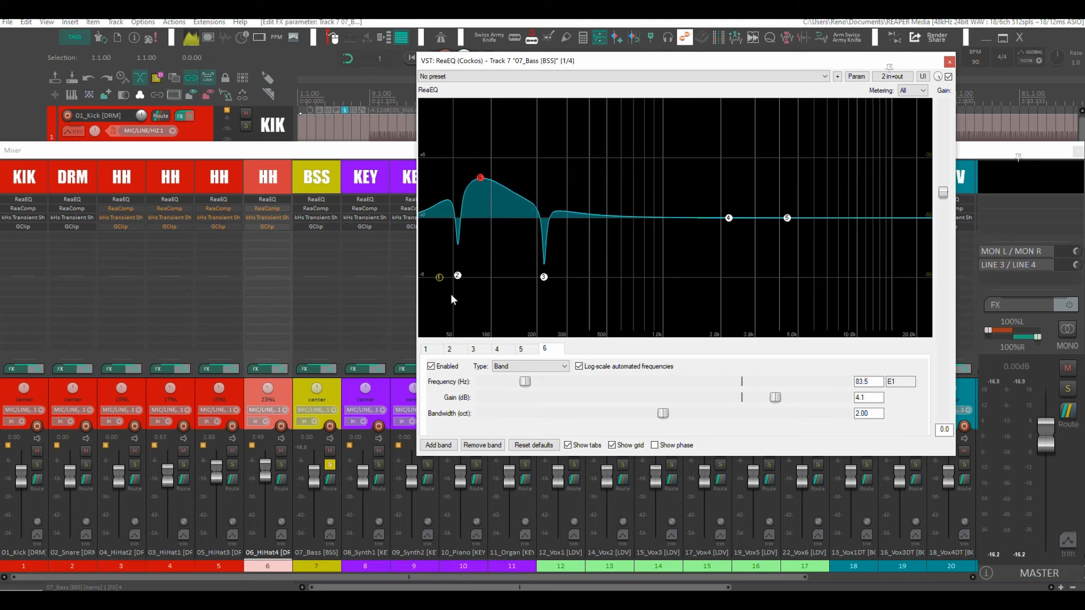
pyautogui.moveTo(458, 276); pyautogui.dragTo(458, 306)
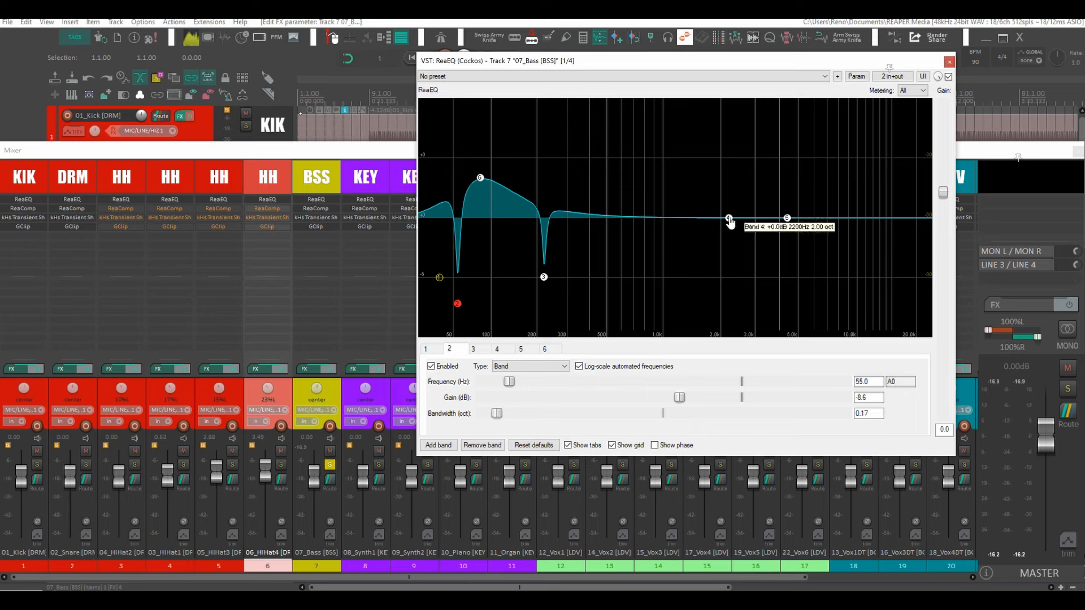
# Step: Boost band 4 of the bass ReaEQ while toggling playback, and close the equalizer
pyautogui.press('space')
pyautogui.moveTo(729, 218); pyautogui.dragTo(692, 134)
pyautogui.press('space')
pyautogui.click(949, 61)
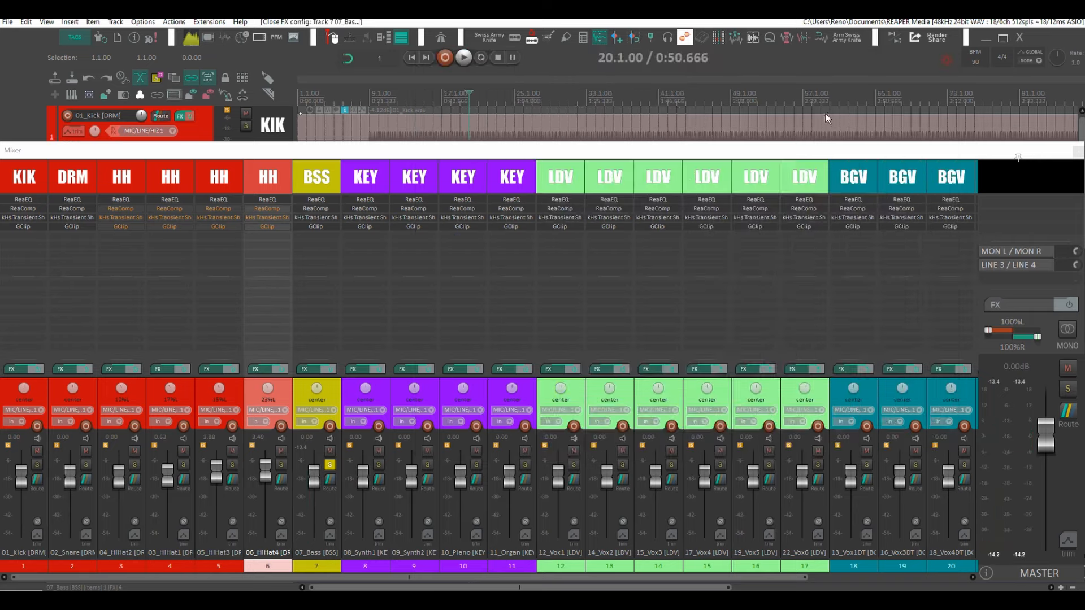
# Step: Bypass the kHs Transient Shaper and GClip on 07_Bass, leaving ReaComp active
pyautogui.keyDown('shift'); pyautogui.click(319, 208); pyautogui.keyUp('shift')
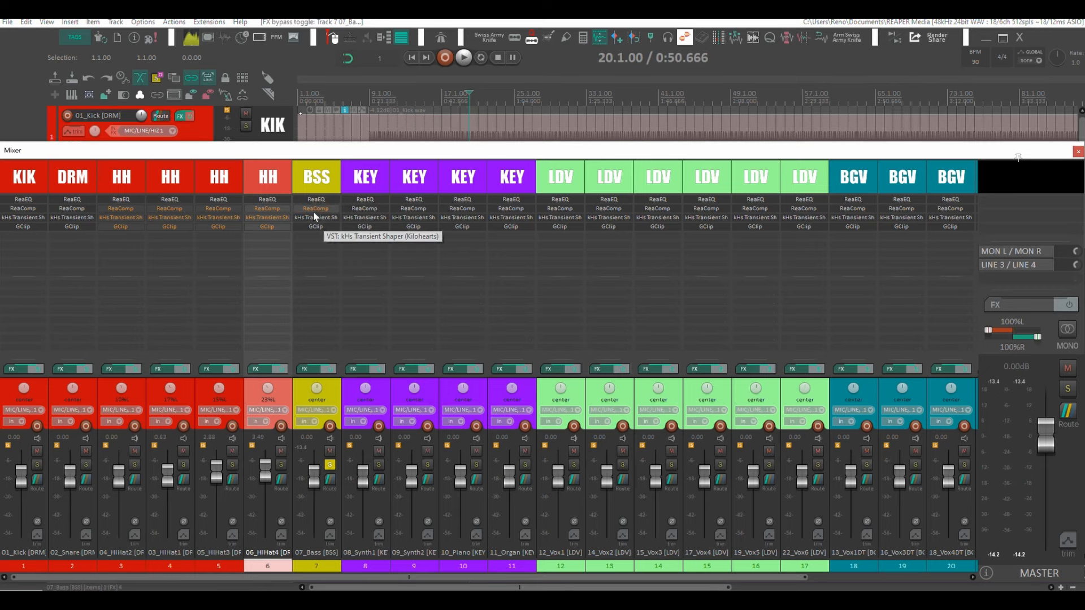
pyautogui.doubleClick(309, 227)
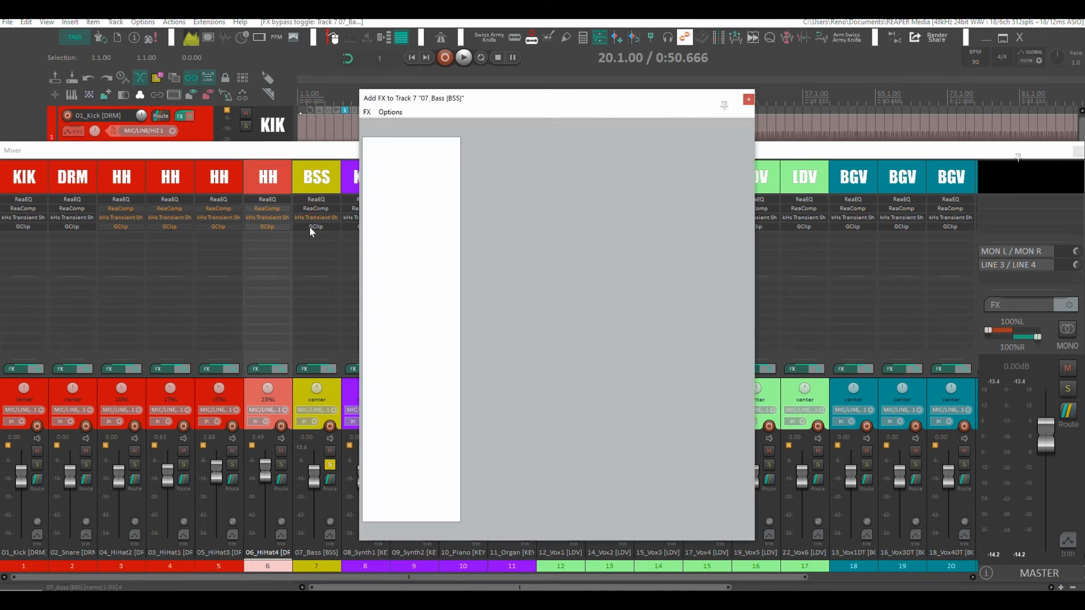
# Step: Set the bass ReaComp to Auxiliary Inputs detection with a 3.0 ms attack and a 100 ms release
pyautogui.click(316, 208)
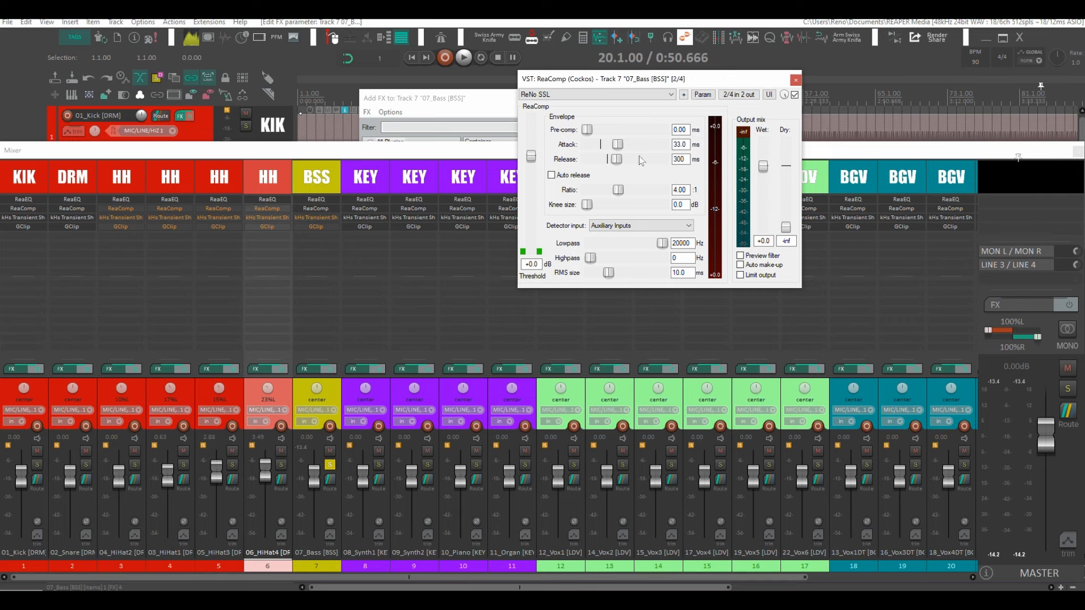
pyautogui.click(593, 145)
pyautogui.write('100')
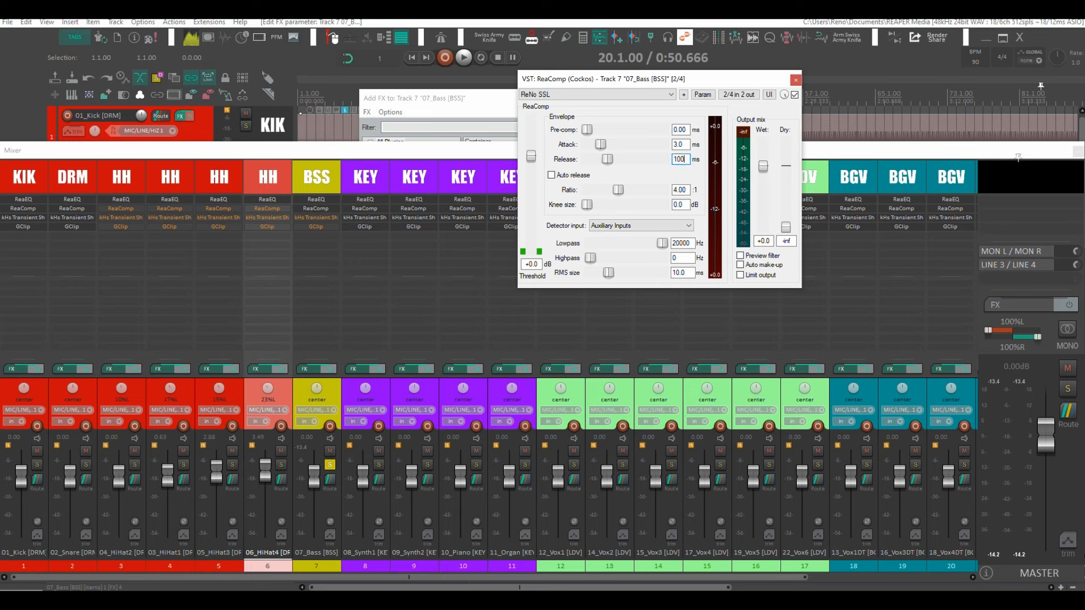
# Step: Send 01_Kick to channels 3/4 of the bass ReaComp as a Pre-Fader (Post-FX) send
pyautogui.click(457, 159)
pyautogui.moveTo(25, 286); pyautogui.dragTo(627, 119)
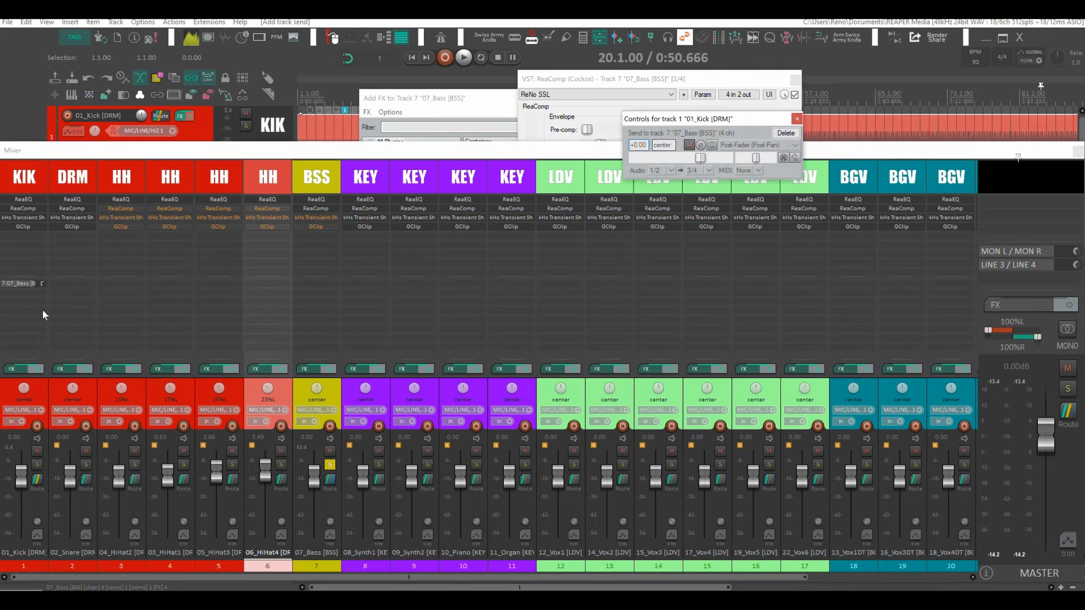
pyautogui.click(731, 146)
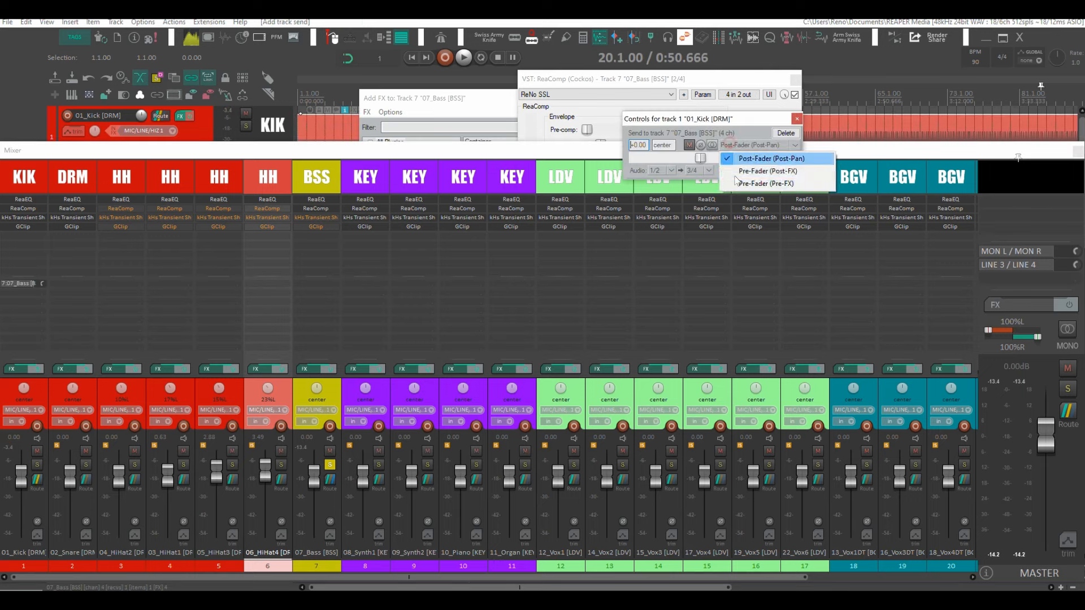
pyautogui.click(753, 172)
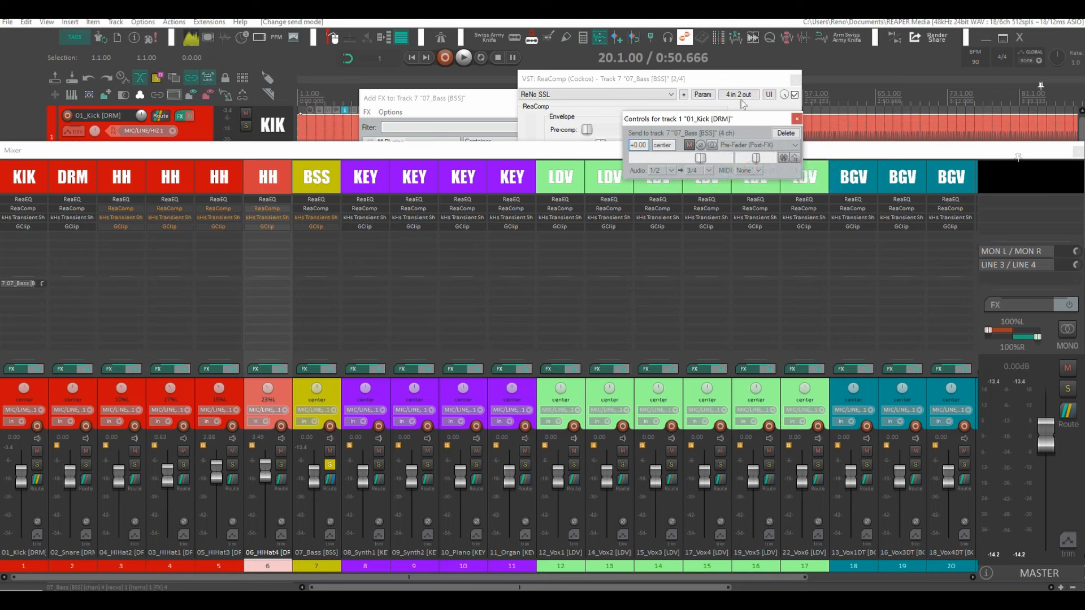
pyautogui.moveTo(700, 83); pyautogui.dragTo(696, 84)
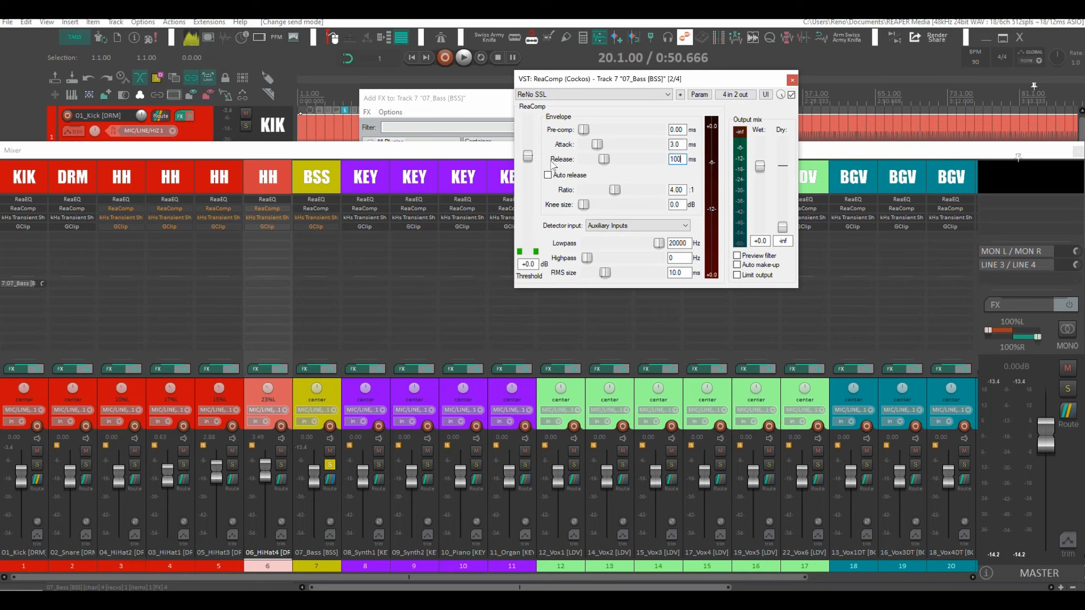
# Step: Solo 01_Kick alongside the bass, listen to the sidechain compression from bar 7, and close the effect windows
pyautogui.click(352, 95)
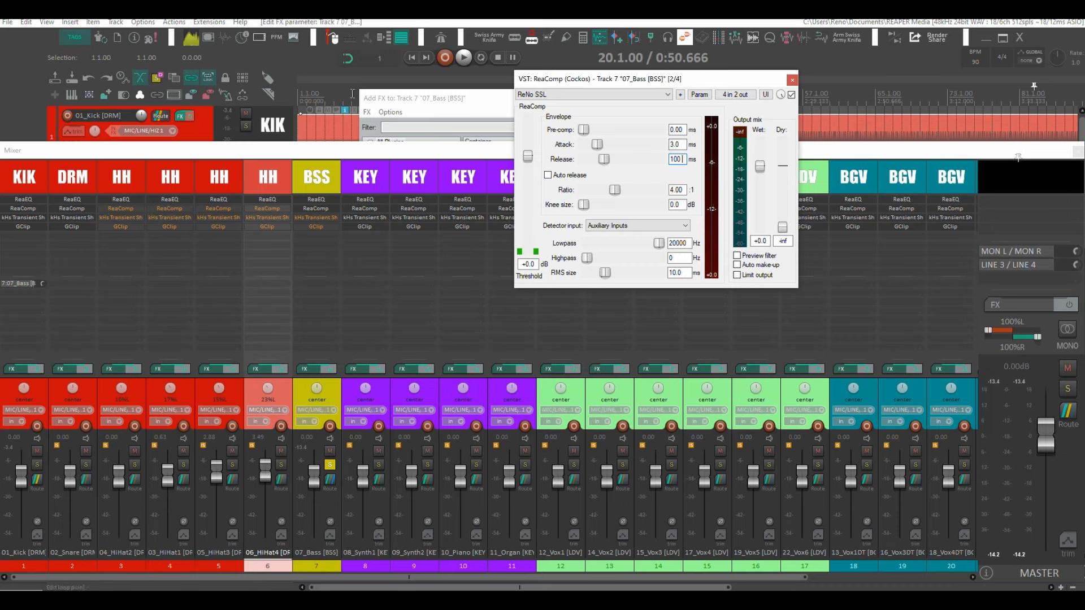
pyautogui.press('space')
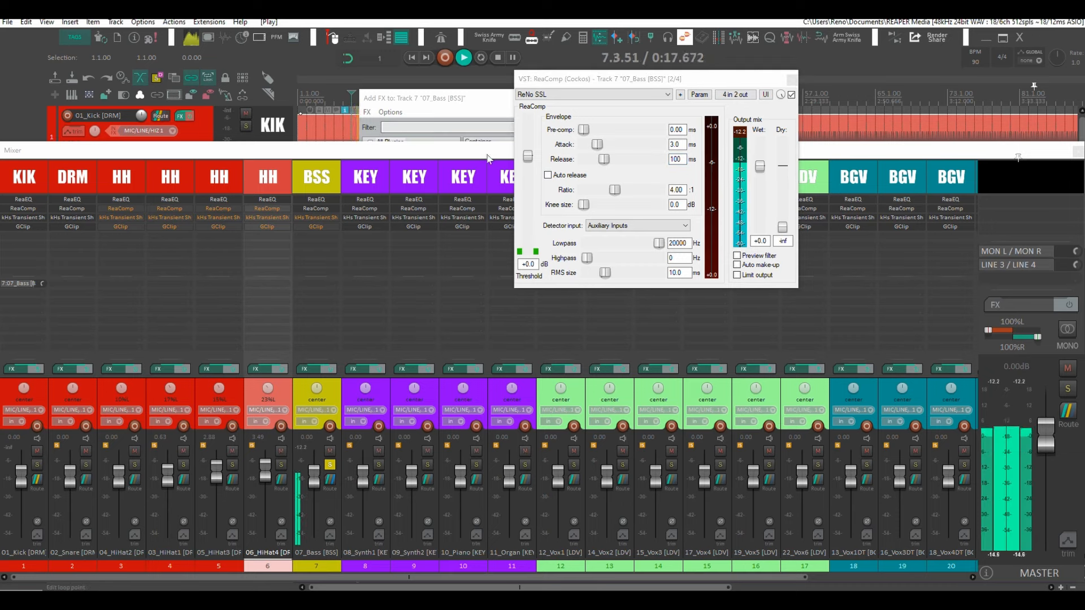
pyautogui.hotkey('alt', 's')
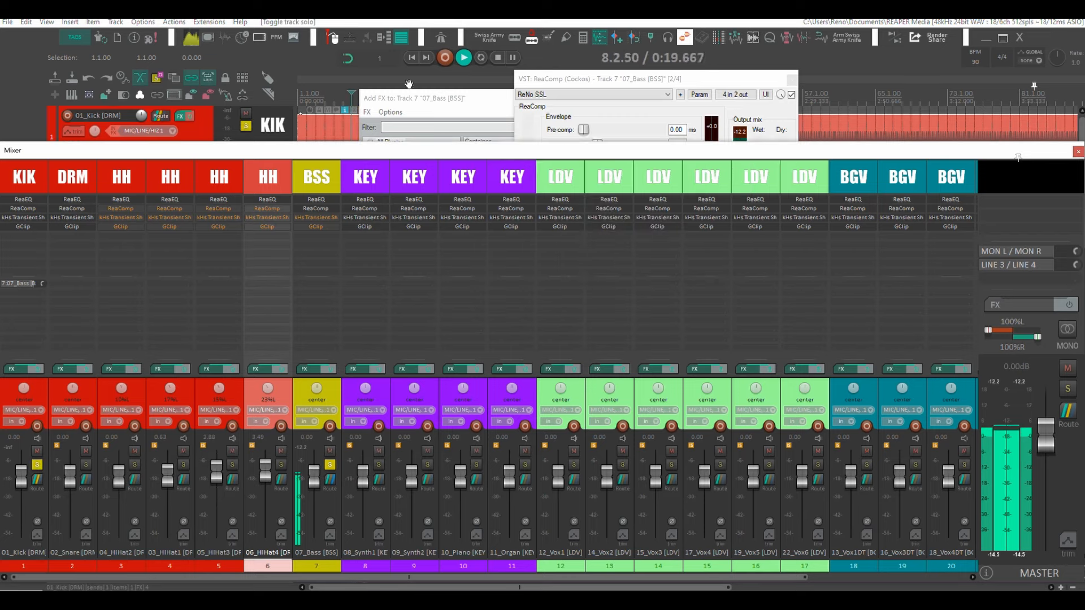
pyautogui.click(452, 96)
pyautogui.click(666, 108)
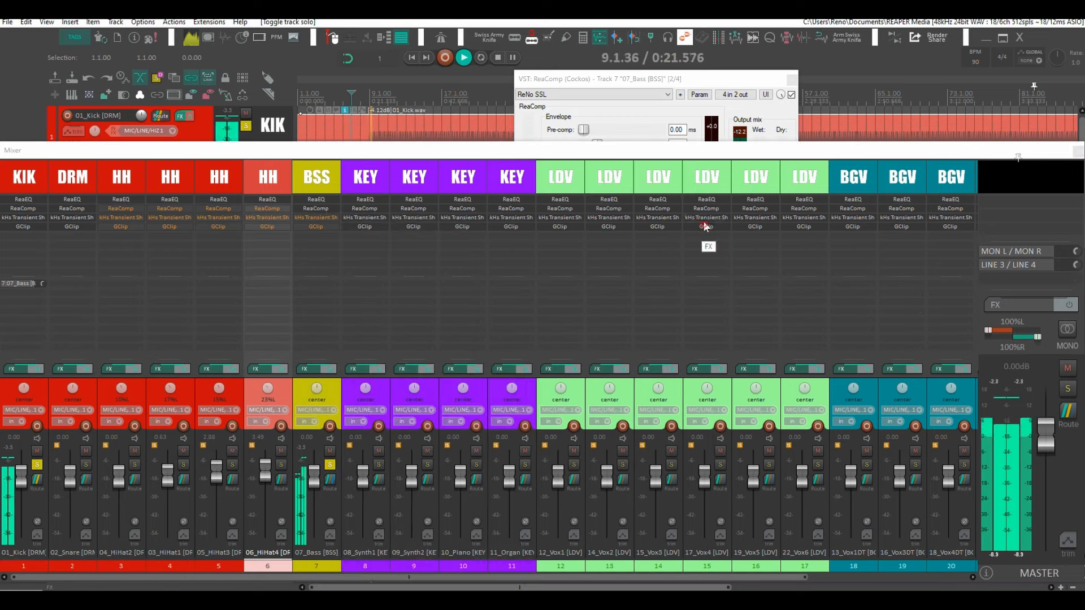
pyautogui.click(666, 108)
pyautogui.press('space')
pyautogui.press('Escape')
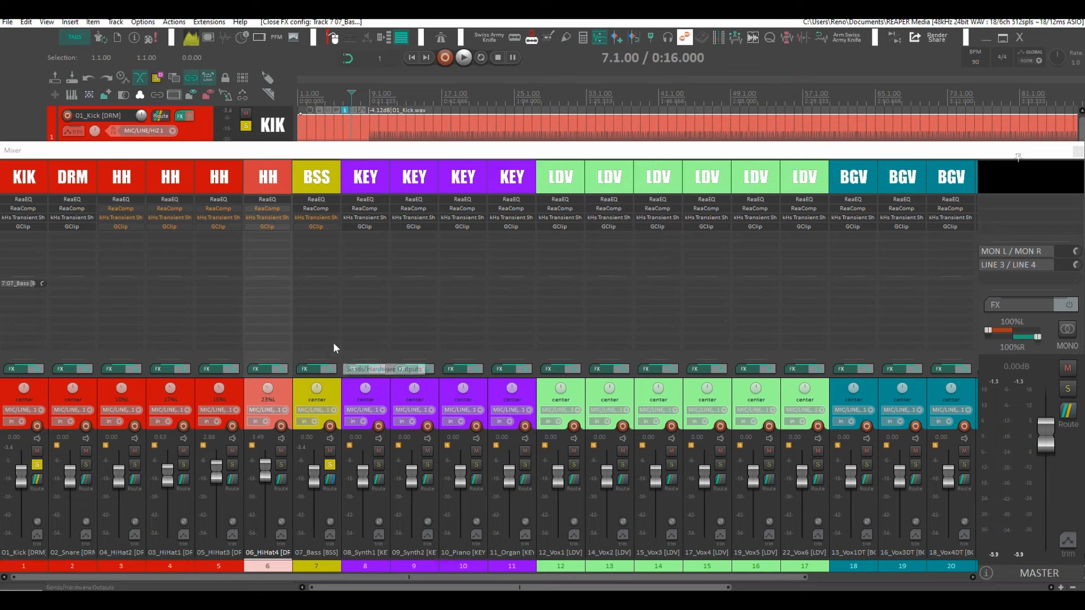
# Step: Add the BOD (TSE AUDIO) overdrive from the Guitar / Bass Amp folder to the end of the 07_Bass chain
pyautogui.doubleClick(326, 234)
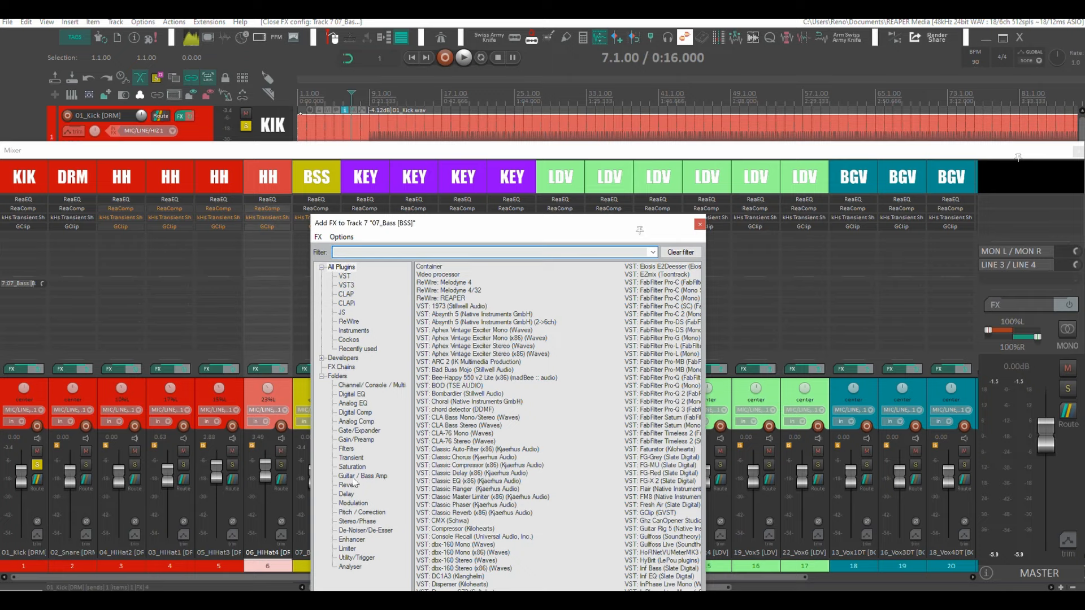
pyautogui.click(361, 476)
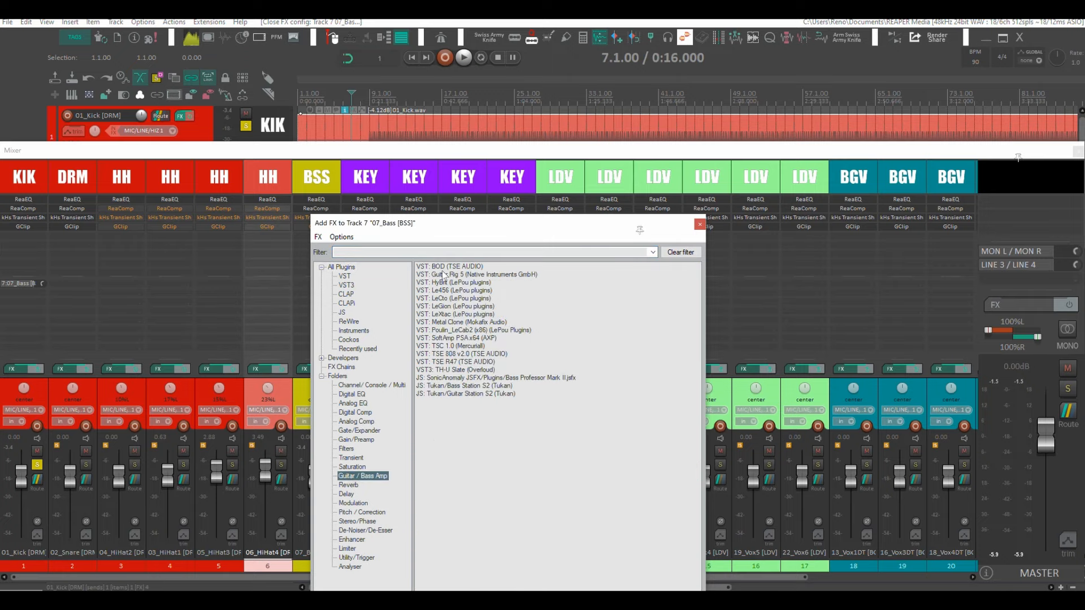
pyautogui.moveTo(446, 225); pyautogui.dragTo(593, 224)
pyautogui.moveTo(591, 266); pyautogui.dragTo(325, 234)
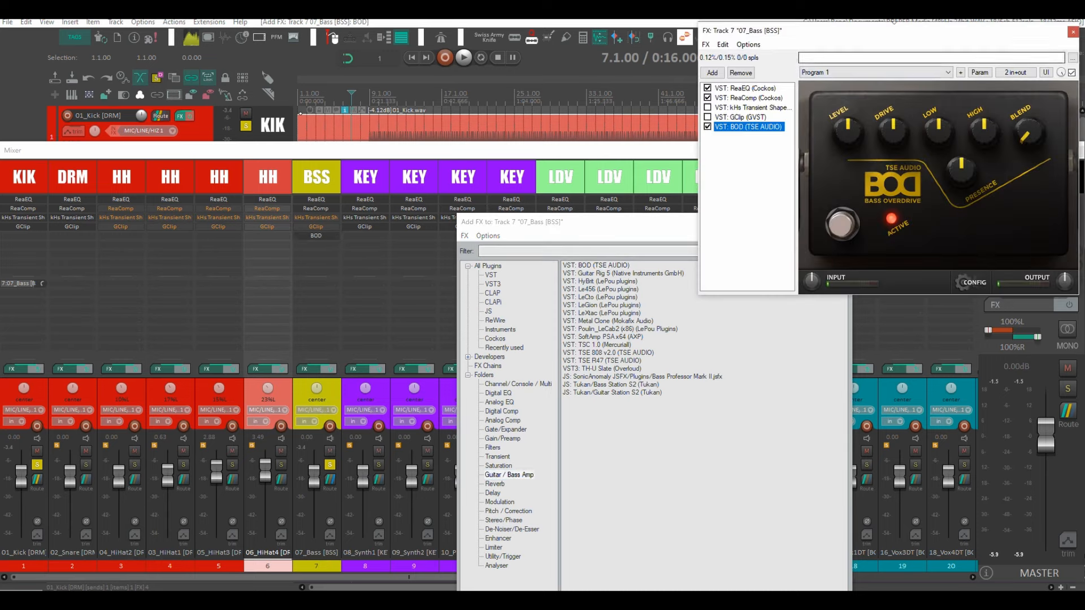
pyautogui.moveTo(856, 47); pyautogui.dragTo(570, 69)
pyautogui.click(704, 225)
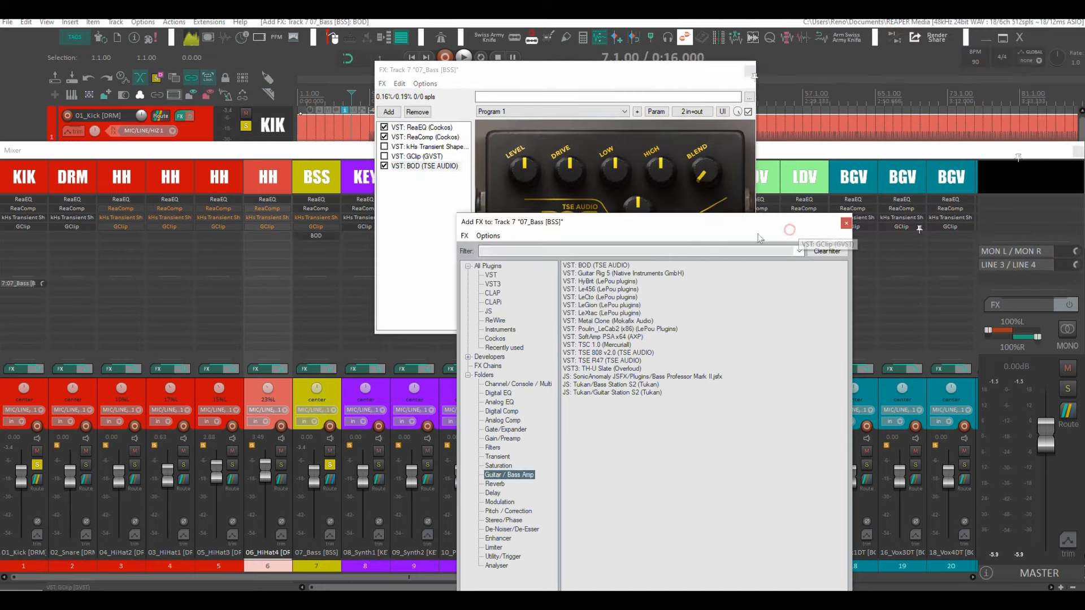
pyautogui.moveTo(721, 223); pyautogui.dragTo(833, 405)
# Step: Raise the Level, Drive, High, Presence and Blend of the BOD overdrive during playback
pyautogui.click(571, 135)
pyautogui.moveTo(538, 166); pyautogui.dragTo(528, 127)
pyautogui.press('space')
pyautogui.moveTo(660, 167); pyautogui.dragTo(659, 84)
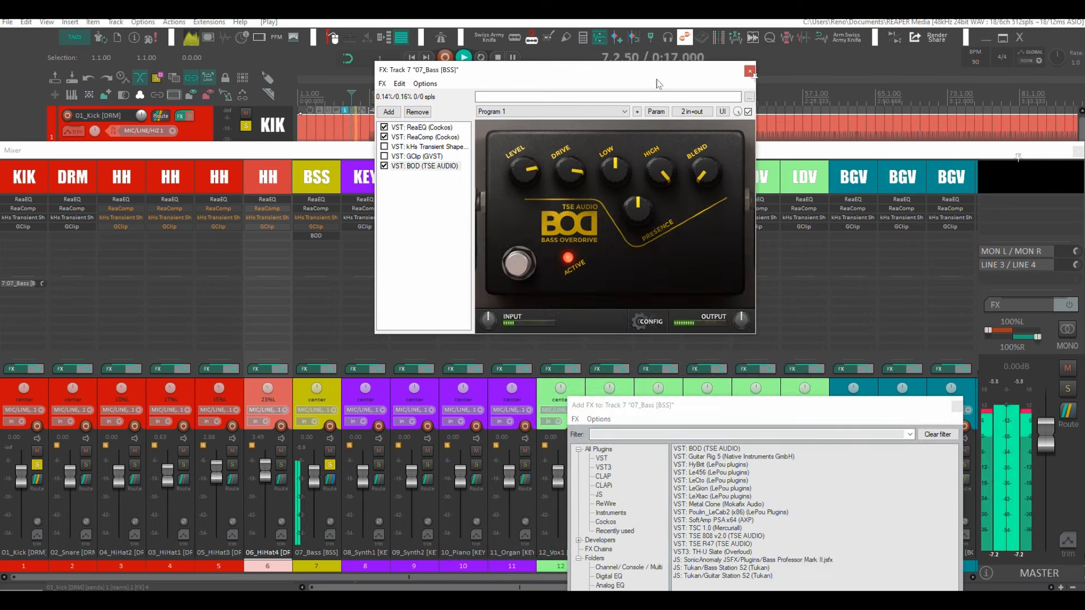
pyautogui.moveTo(639, 219); pyautogui.dragTo(635, 179)
pyautogui.moveTo(706, 180); pyautogui.dragTo(707, 76)
pyautogui.press('space')
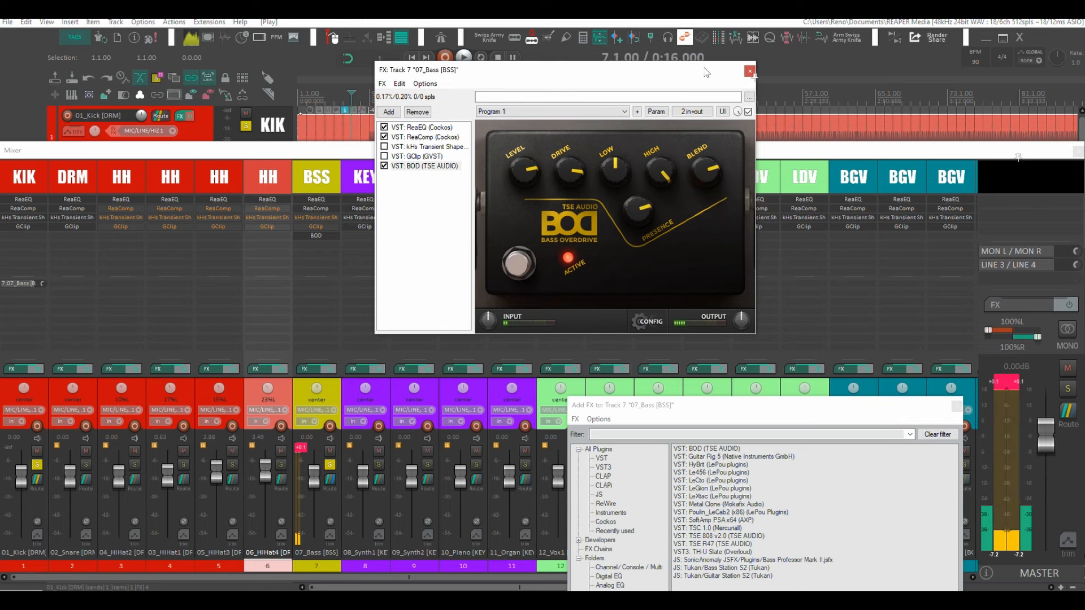
# Step: Raise the BOD output, compare the bass with the overdrive bypassed and active during playback, and close the effect window
pyautogui.press('space')
pyautogui.click(708, 167)
pyautogui.moveTo(744, 321); pyautogui.dragTo(736, 263)
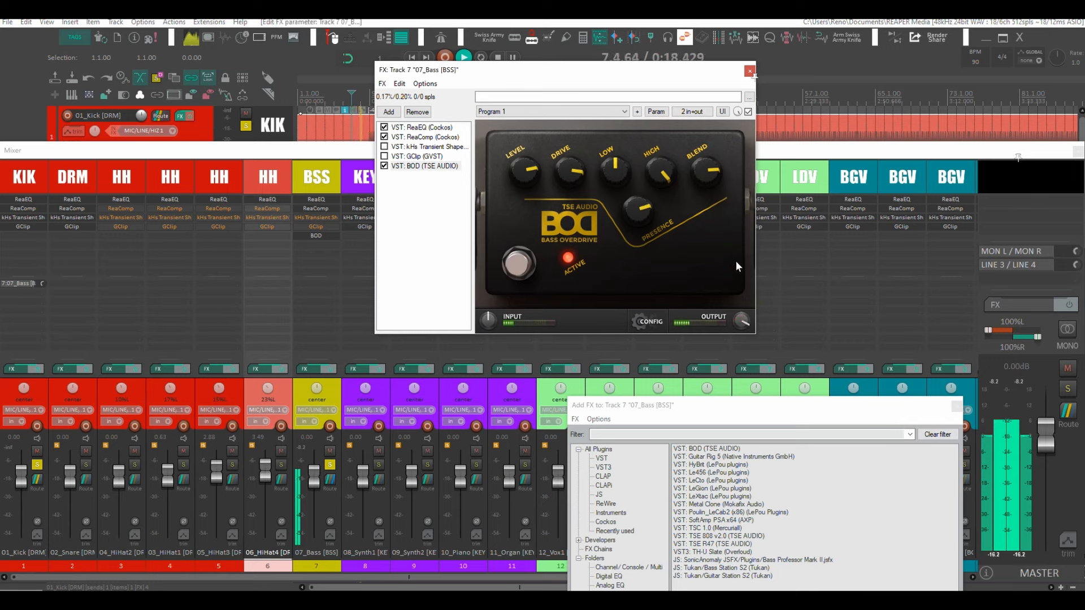
pyautogui.click(748, 112)
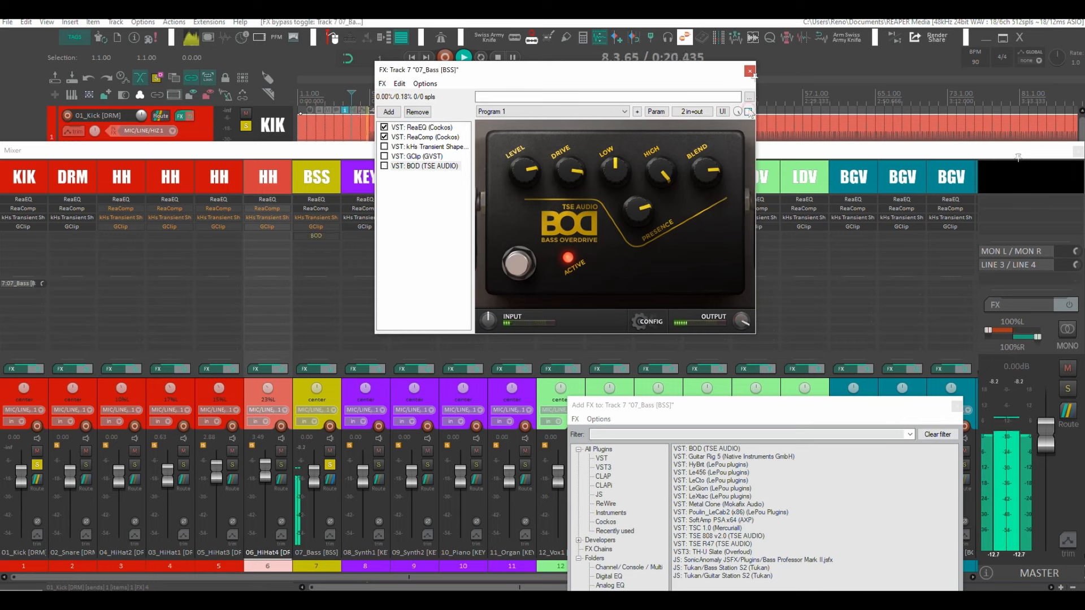
pyautogui.click(748, 111)
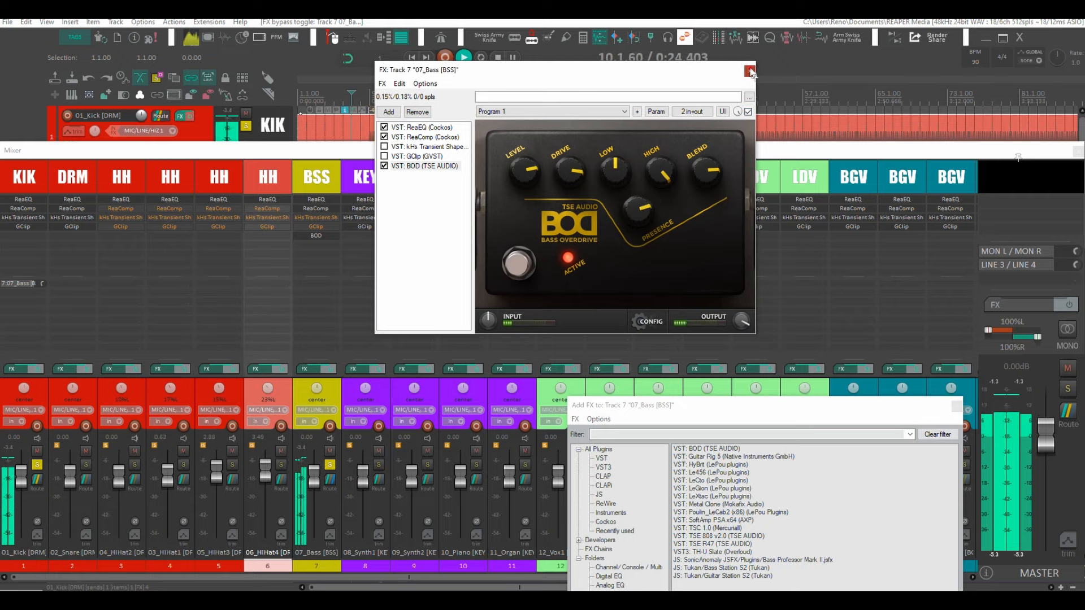
pyautogui.click(750, 71)
pyautogui.press('space')
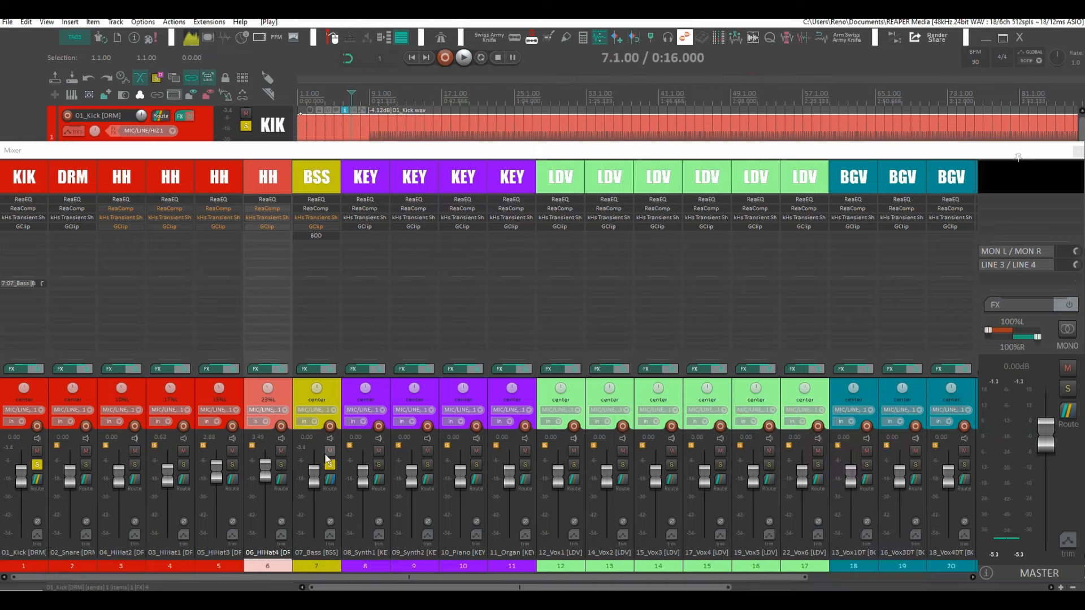
# Step: Solo all the drum tracks together with 07_Bass and listen to their combined balance
pyautogui.click(329, 465)
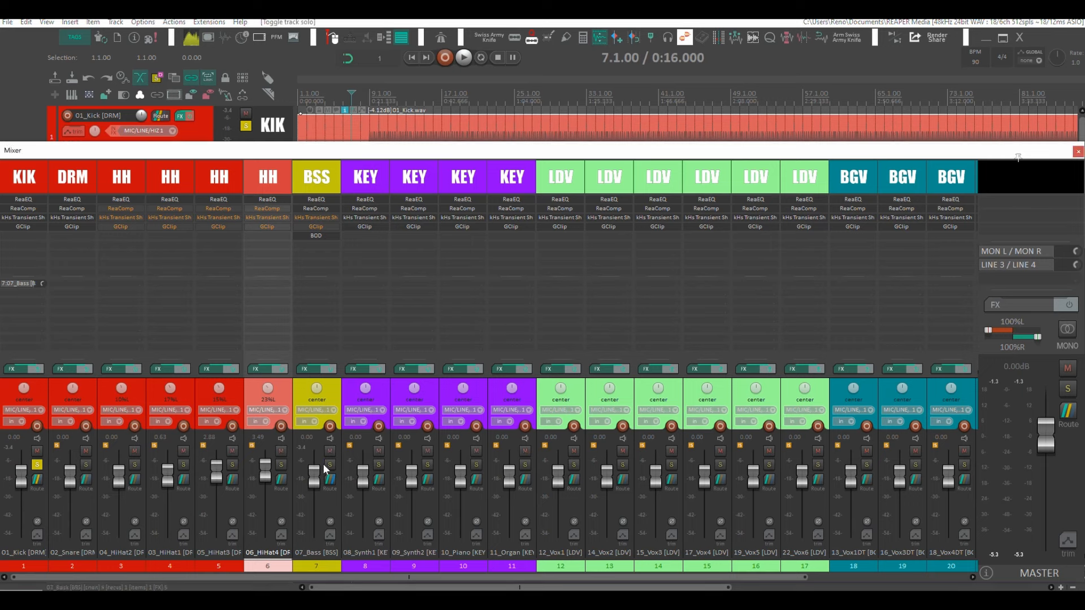
pyautogui.moveTo(231, 466); pyautogui.dragTo(33, 469)
pyautogui.press('space')
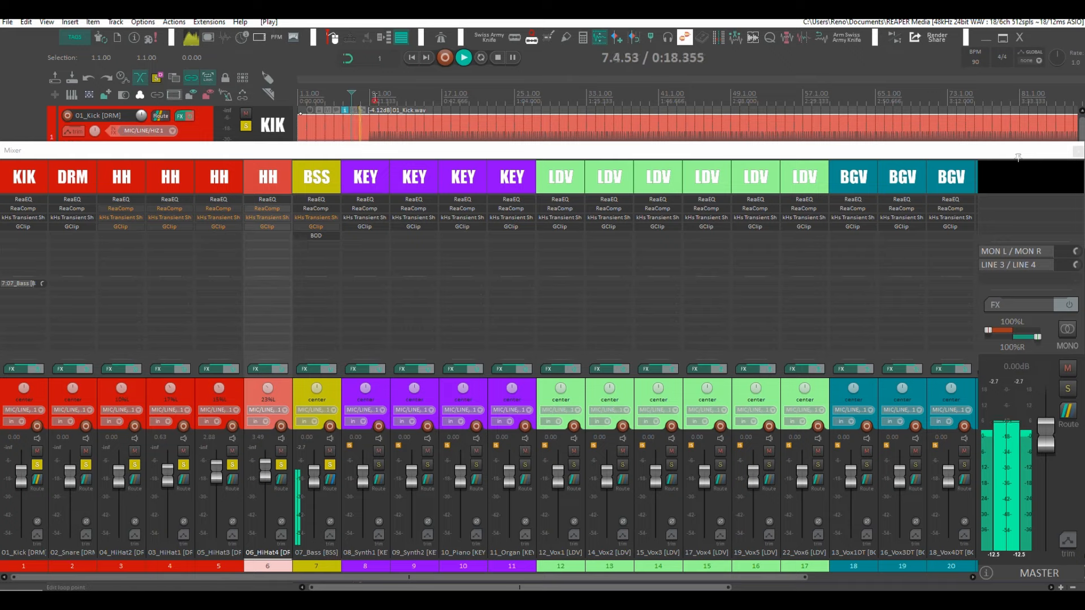
pyautogui.click(379, 125)
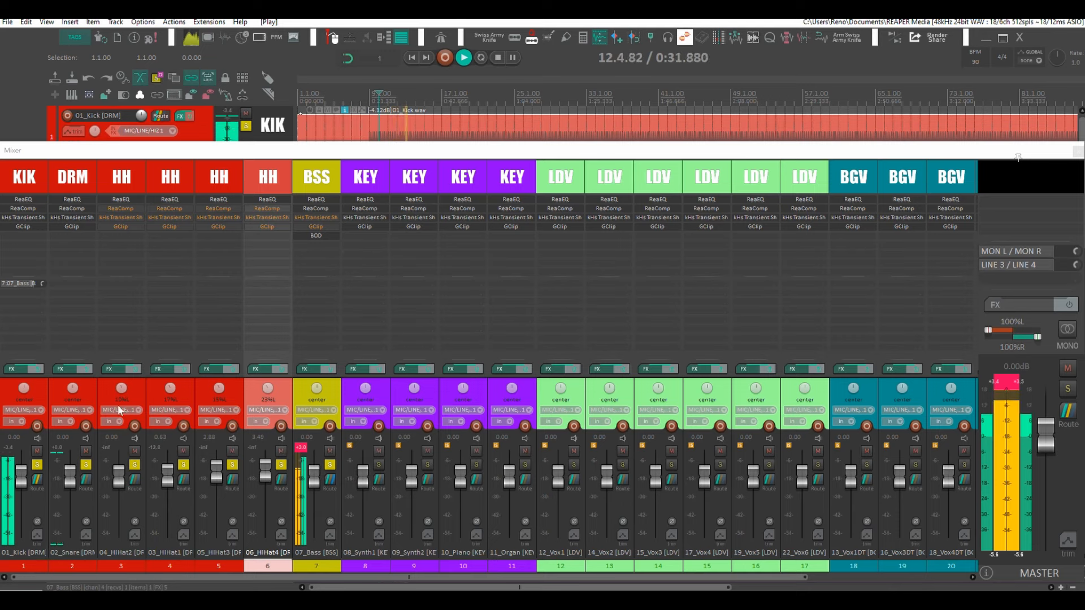
# Step: Raise a high-frequency band in the ReaEQ of 01_Kick during playback, close the effect window and stop playback
pyautogui.click(39, 334)
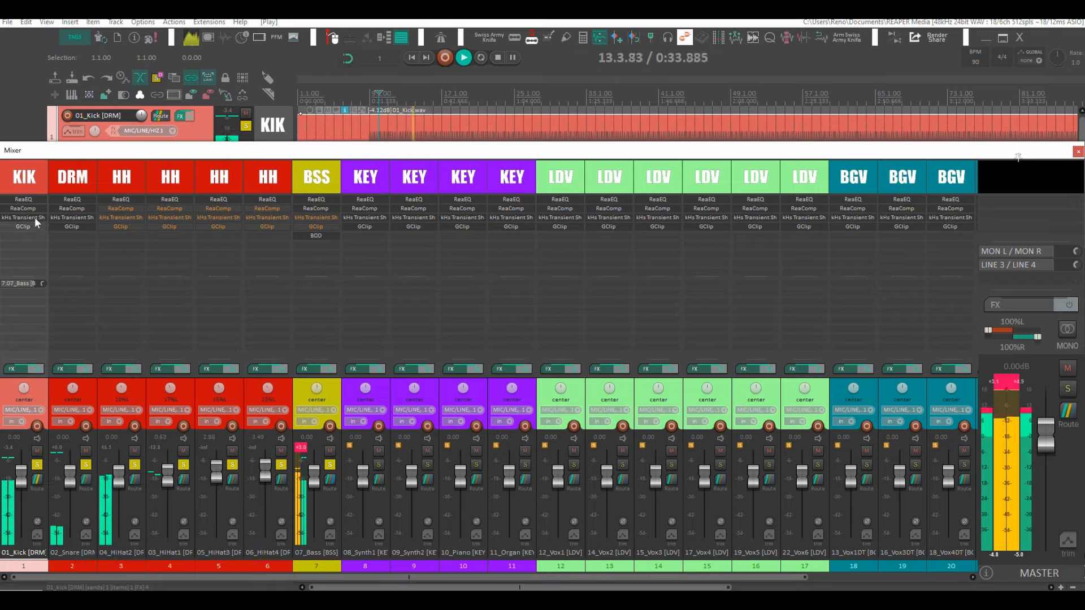
pyautogui.click(23, 200)
pyautogui.moveTo(811, 202); pyautogui.dragTo(811, 180)
pyautogui.click(896, 86)
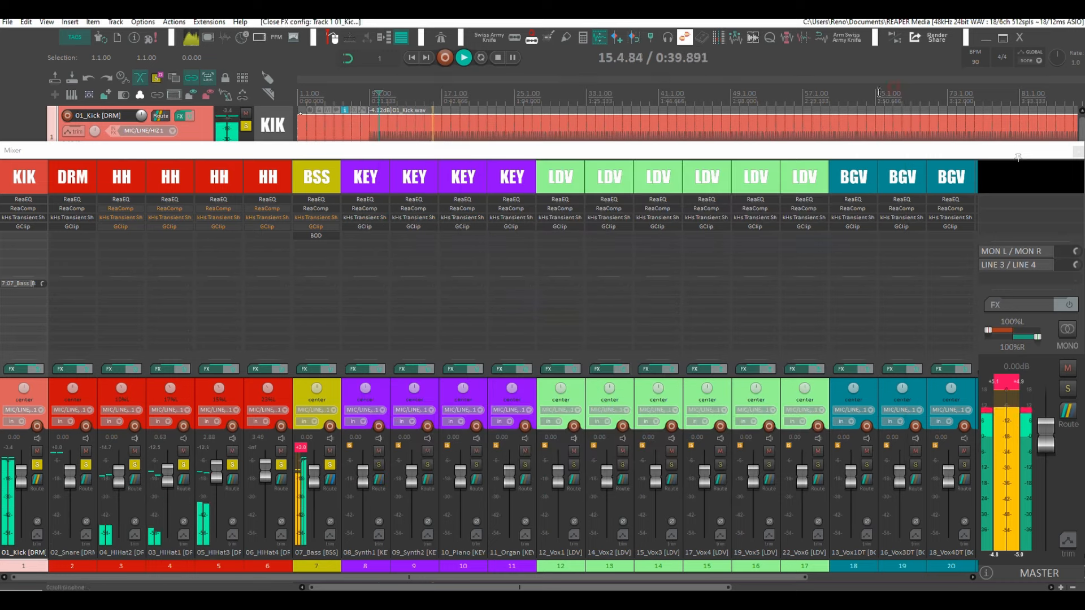
pyautogui.press('space')
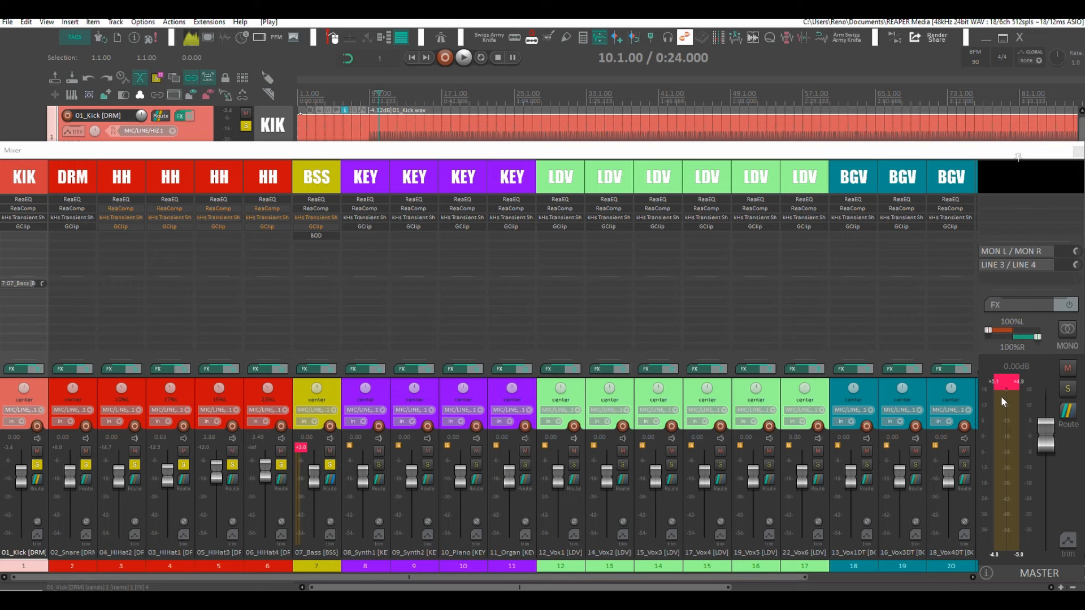
# Step: Lower the master volume to -3.58 dB and play the soloed drums and bass to check the master level
pyautogui.click(1003, 396)
pyautogui.moveTo(1036, 422); pyautogui.dragTo(1027, 449)
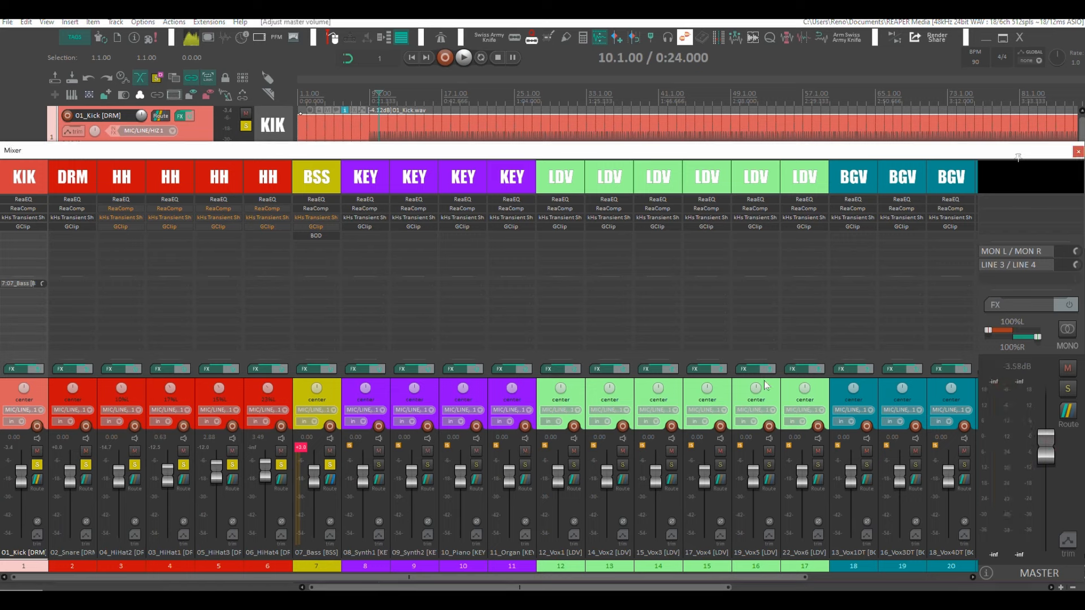
pyautogui.press('space')
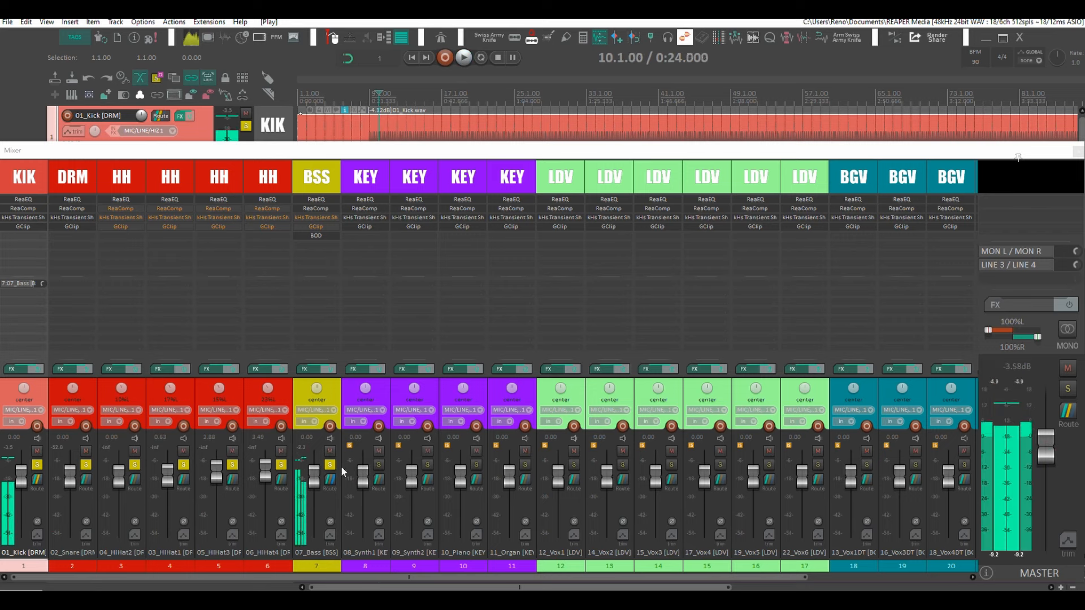
pyautogui.press('space')
# Step: Unsolo all tracks, then solo 08_Synth1 and listen to it alone
pyautogui.click(330, 465)
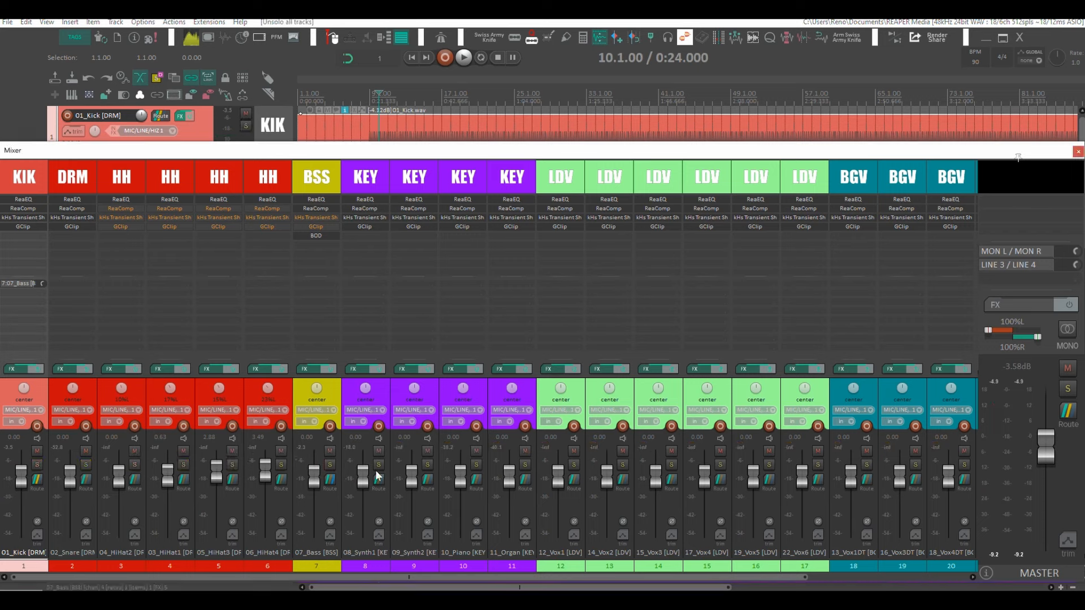
pyautogui.click(379, 465)
pyautogui.press('space')
pyautogui.press('space')
pyautogui.click(375, 464)
pyautogui.click(378, 464)
pyautogui.press('space')
pyautogui.press('space')
# Step: Open ReaComp and ReaEQ on 08_Synth1 and enable the EQ's high-pass band at 166.5 Hz
pyautogui.click(362, 207)
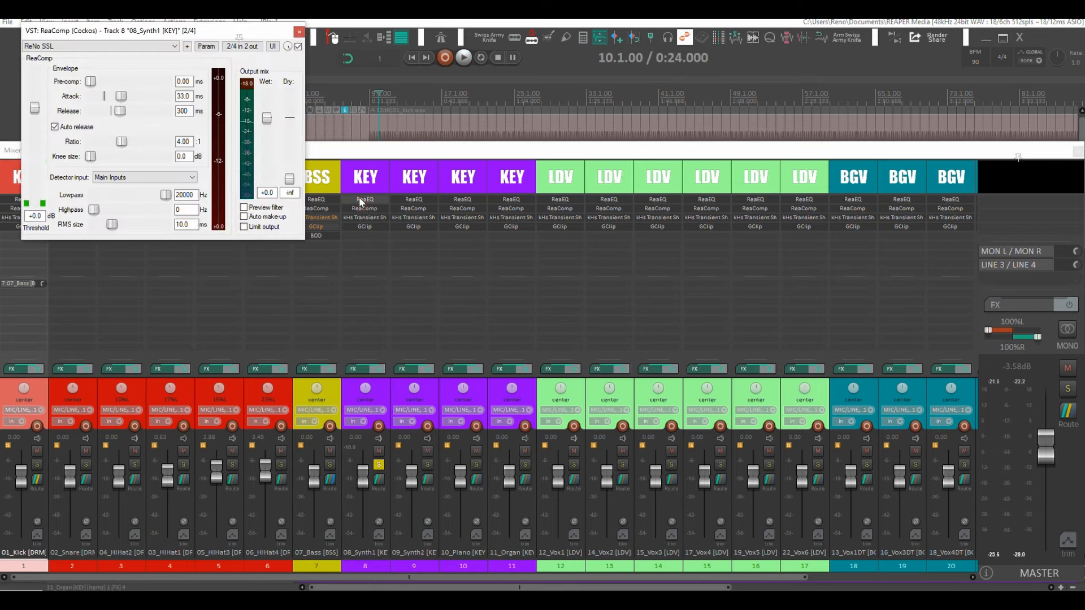
pyautogui.click(360, 200)
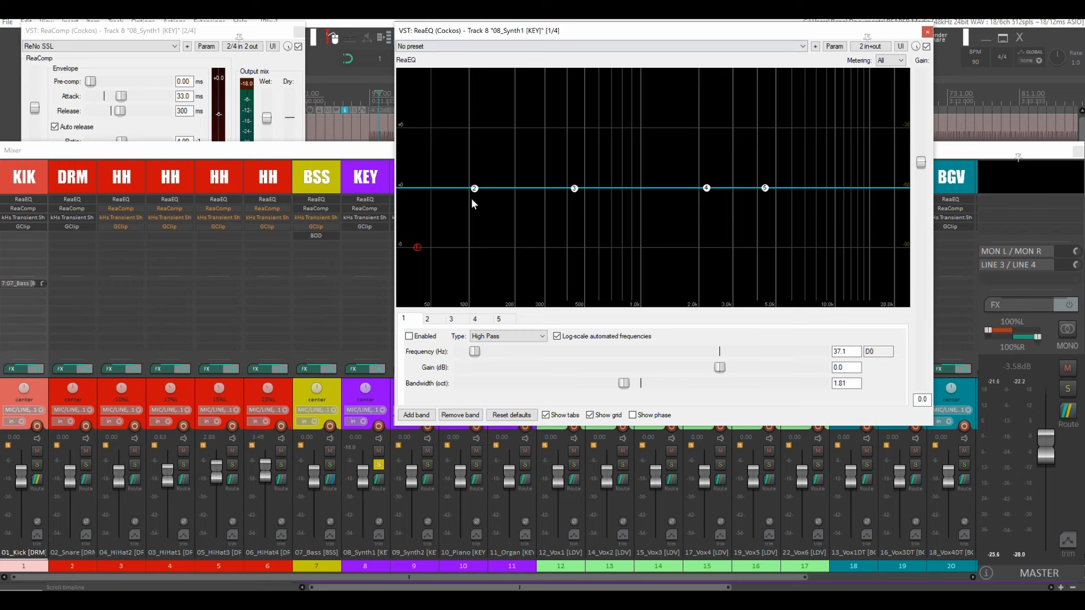
pyautogui.moveTo(476, 190); pyautogui.dragTo(473, 188)
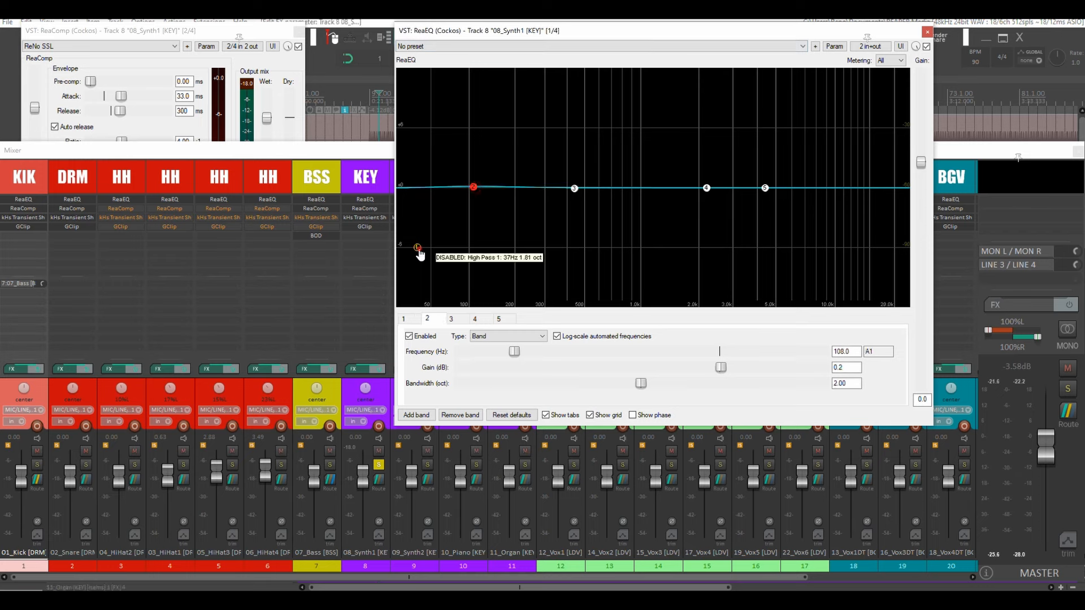
pyautogui.doubleClick(418, 248)
pyautogui.moveTo(419, 248); pyautogui.dragTo(502, 248)
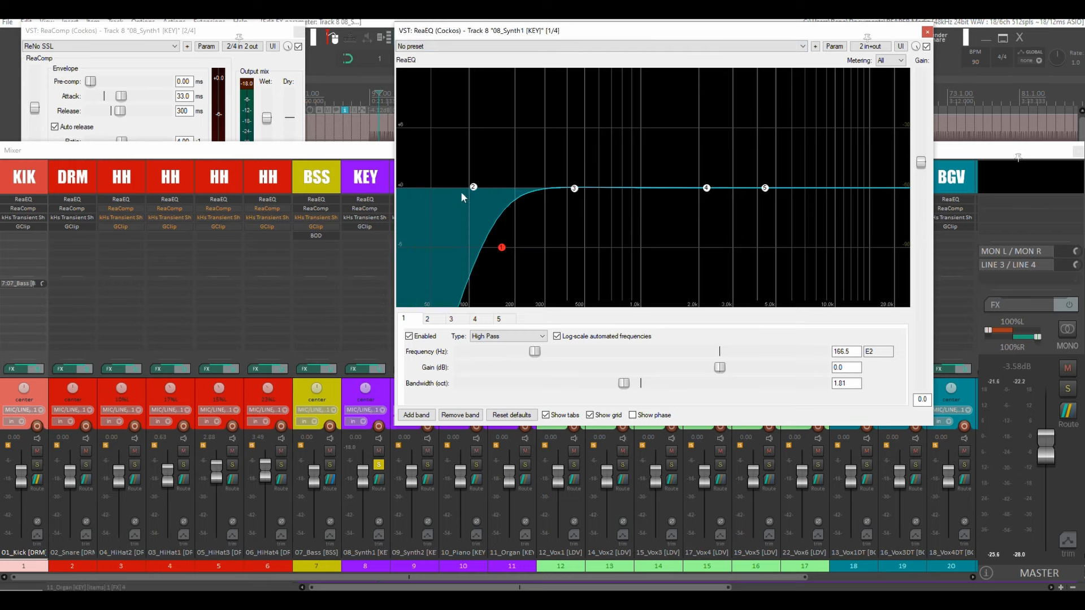
# Step: Set band 2 of the 08_Synth1 ReaEQ to 220 Hz with a gain of -4.8 dB and a bandwidth of 0.21 oct
pyautogui.moveTo(475, 189); pyautogui.dragTo(518, 141)
pyautogui.scroll(-4, 517, 146)
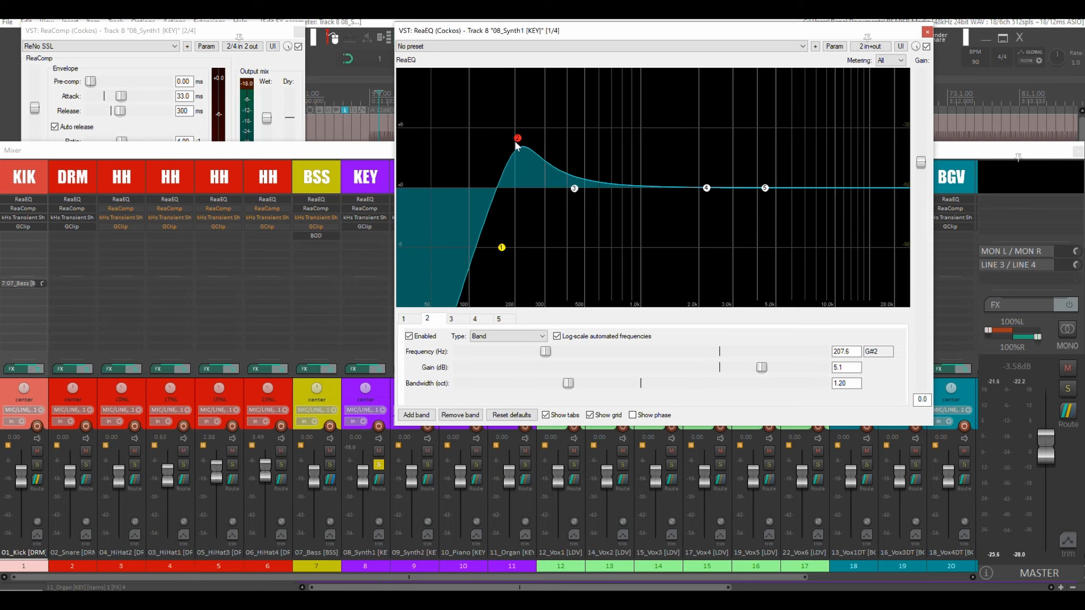
pyautogui.scroll(-4, 519, 143)
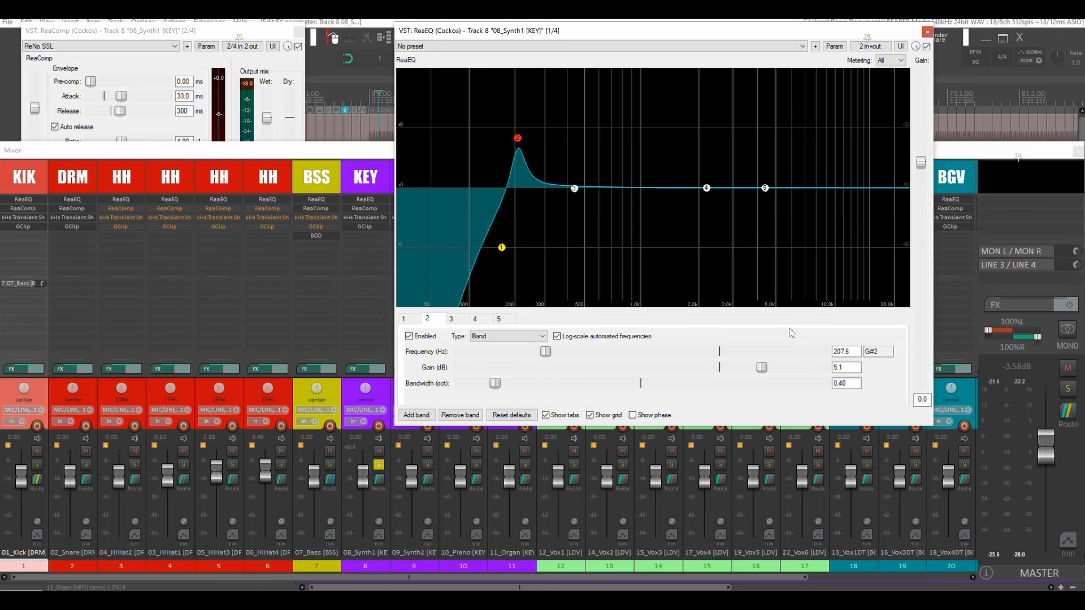
pyautogui.write('220')
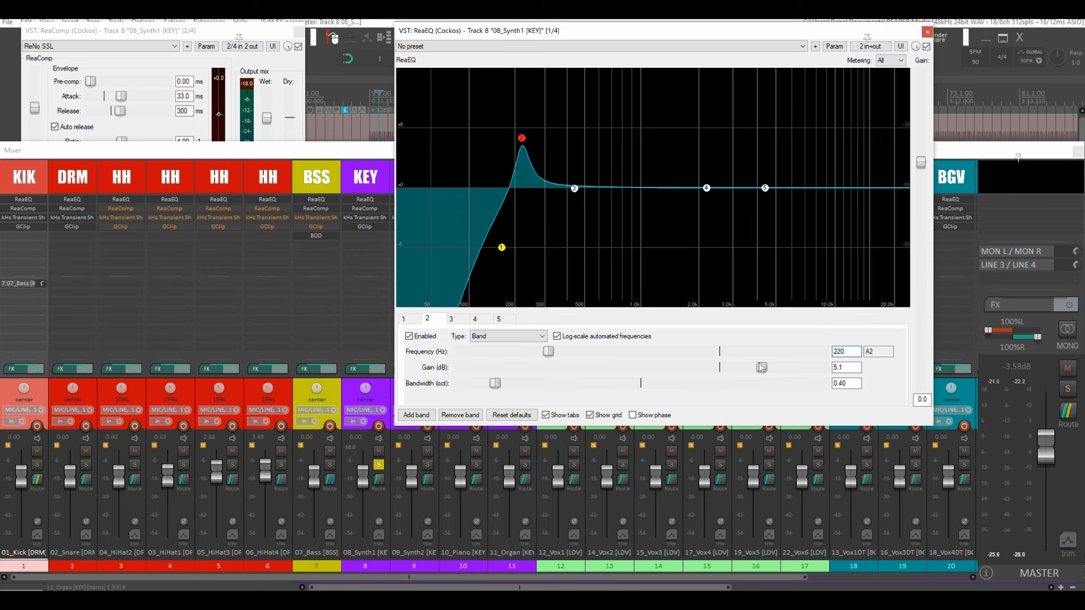
pyautogui.moveTo(761, 367); pyautogui.dragTo(683, 367)
pyautogui.moveTo(493, 384); pyautogui.dragTo(478, 383)
# Step: Set band 3 of the 08_Synth1 ReaEQ to about 569 Hz with 0.8 dB gain and 0.60 oct bandwidth during playback
pyautogui.press('space')
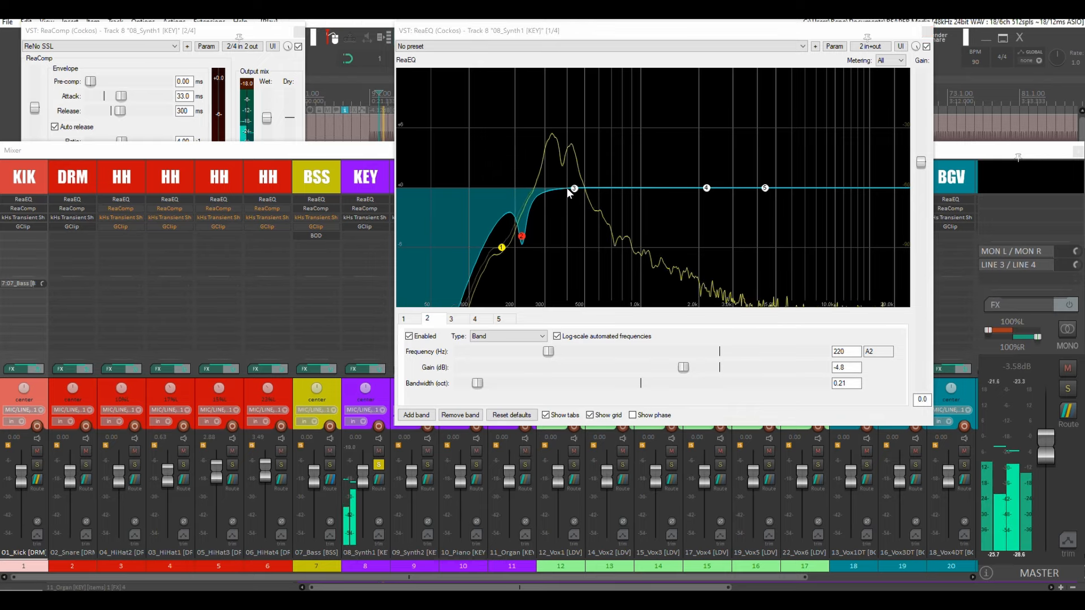
pyautogui.moveTo(567, 187); pyautogui.dragTo(587, 181)
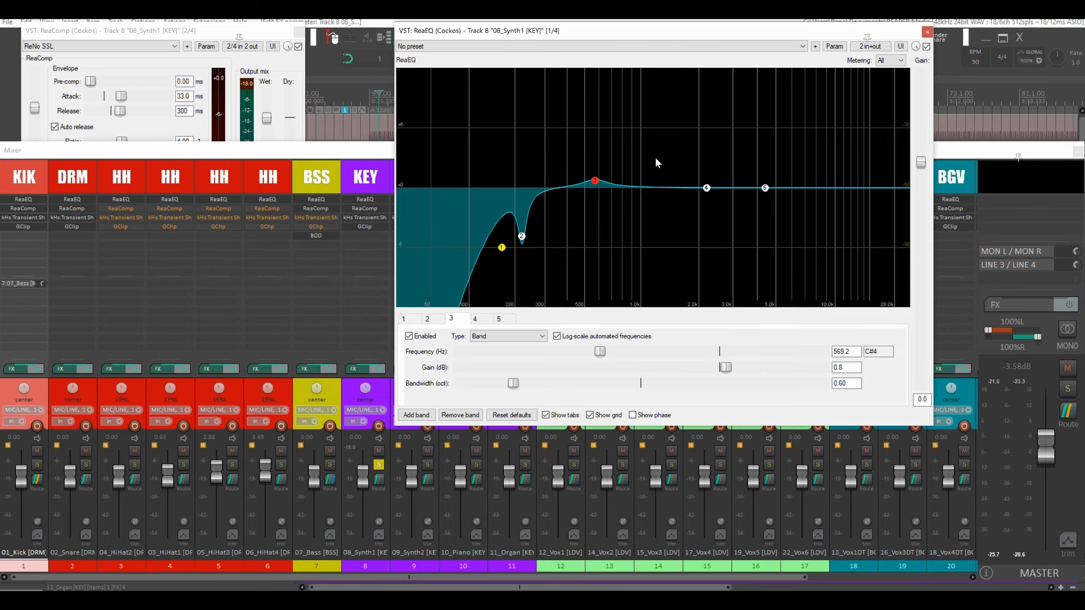
# Step: Boost band 3 of the Synth1 EQ to 7.5 dB at about 940 Hz with a 1.40-octave bandwidth, and close the EQ
pyautogui.moveTo(599, 185); pyautogui.dragTo(639, 113)
pyautogui.scroll(5, 618, 146)
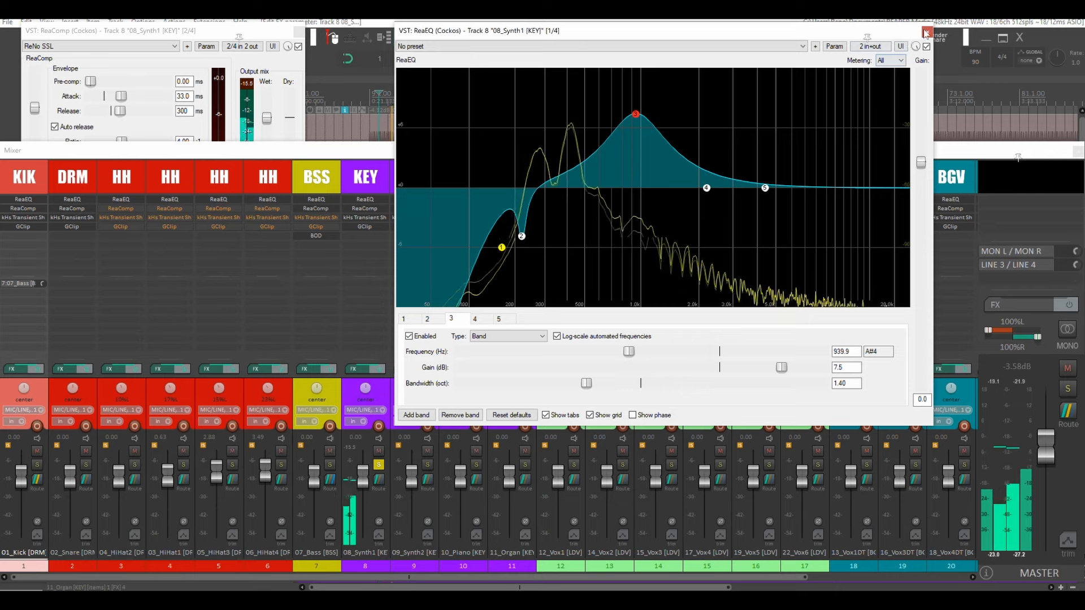
pyautogui.press('Escape')
pyautogui.press('space')
# Step: On Synth1's ReaComp, lower the threshold to -27.0 dB and set the knee size to 6.1 dB during playback
pyautogui.click(363, 205)
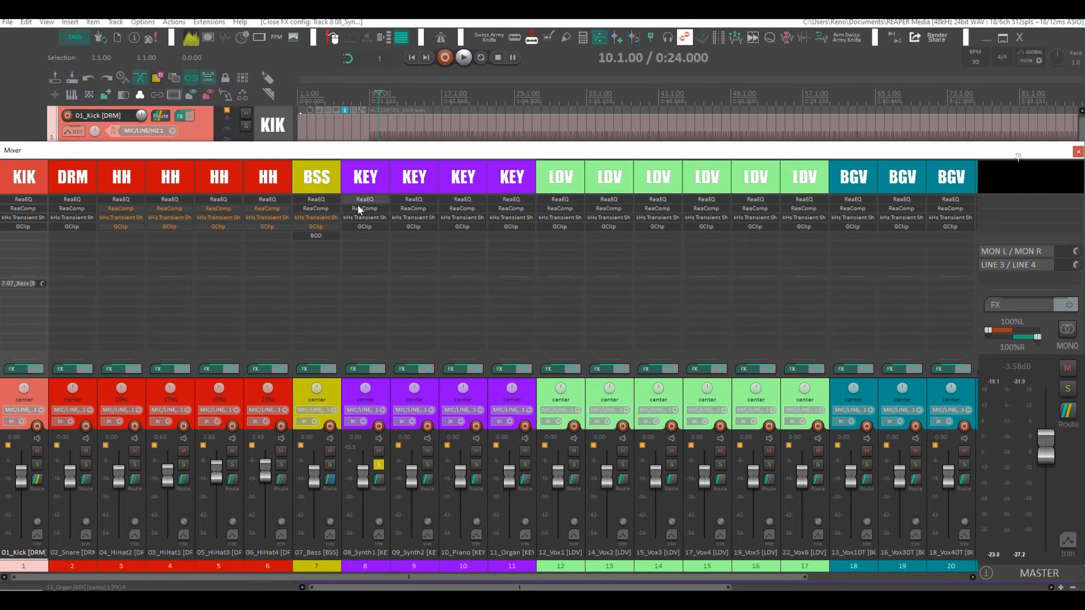
pyautogui.click(371, 209)
pyautogui.moveTo(212, 30); pyautogui.dragTo(640, 143)
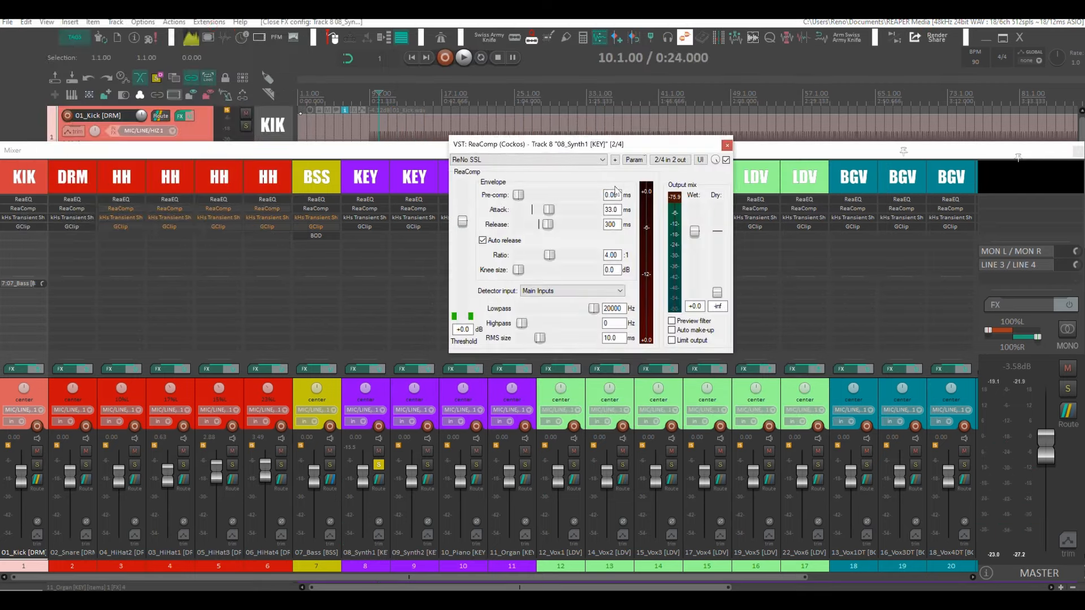
pyautogui.press('space')
pyautogui.moveTo(462, 221); pyautogui.dragTo(467, 274)
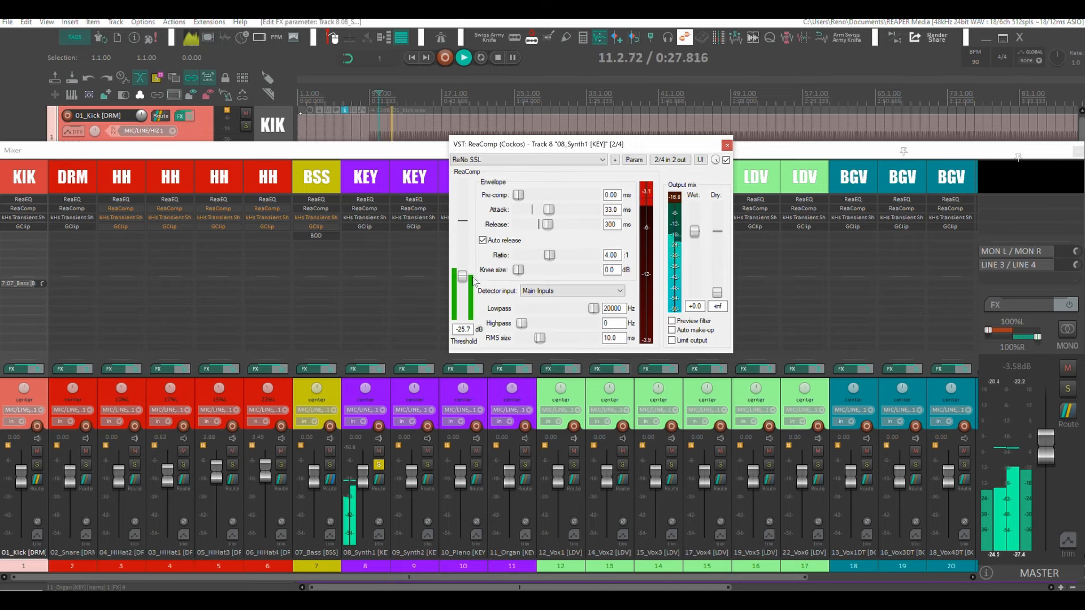
pyautogui.moveTo(531, 274); pyautogui.dragTo(539, 273)
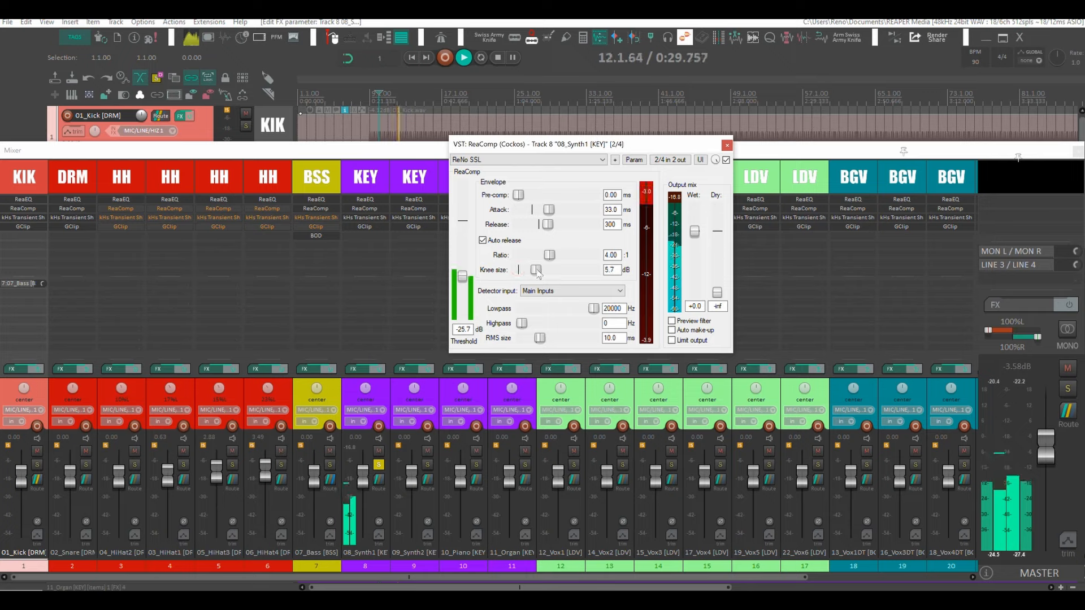
pyautogui.moveTo(464, 281); pyautogui.dragTo(465, 283)
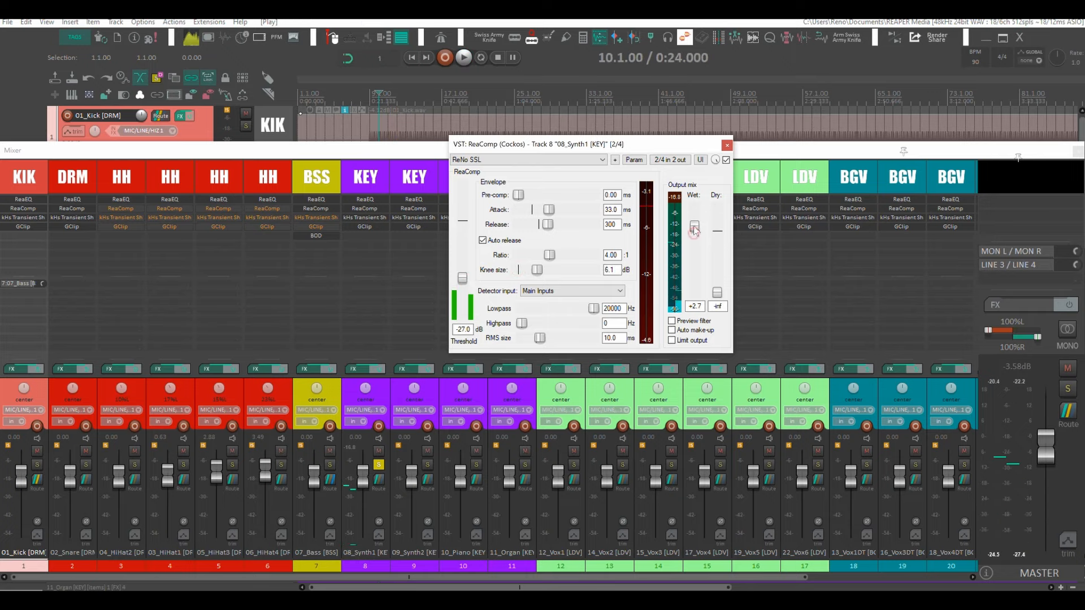
# Step: Raise the wet output of Synth1's ReaComp to +5.5 dB, then close it and stop playback
pyautogui.moveTo(695, 232); pyautogui.dragTo(696, 225)
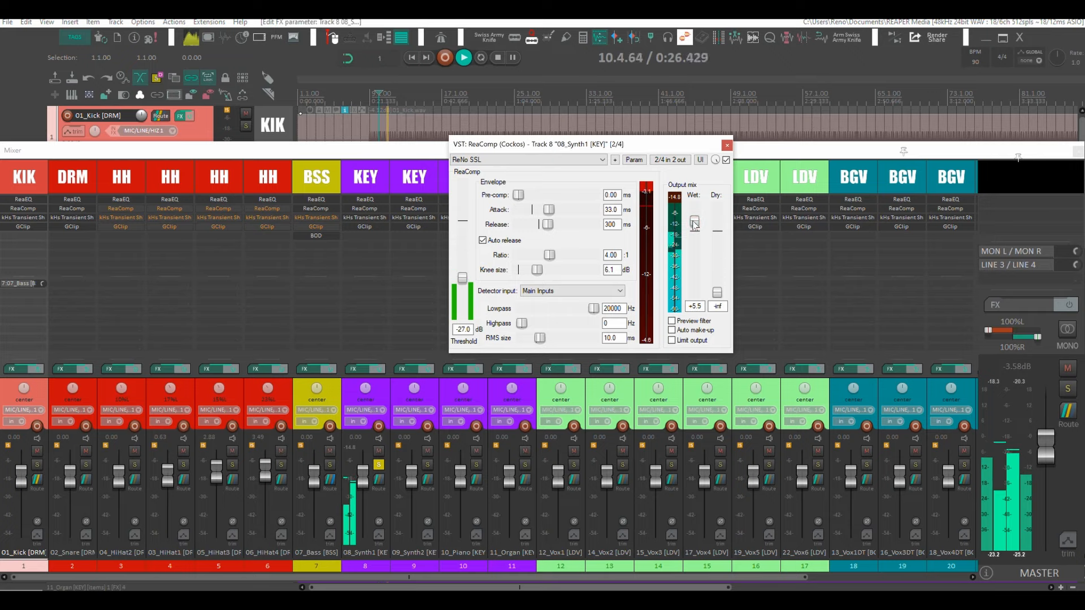
pyautogui.click(727, 145)
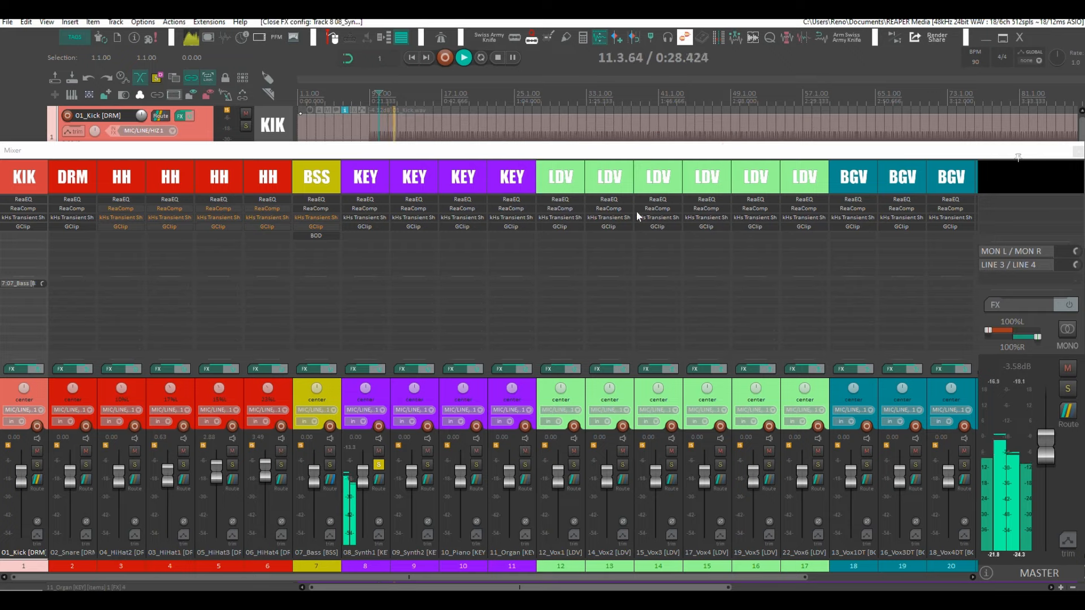
pyautogui.press('space')
# Step: Remove all effects from the Synth2, Piano and Organ tracks, and bypass Synth1's Transient Shaper and GClip
pyautogui.keyDown('alt'); pyautogui.click(399, 346); pyautogui.keyUp('alt')
pyautogui.keyDown('alt'); pyautogui.click(456, 369); pyautogui.keyUp('alt')
pyautogui.keyDown('shift'); pyautogui.click(373, 226); pyautogui.keyUp('shift')
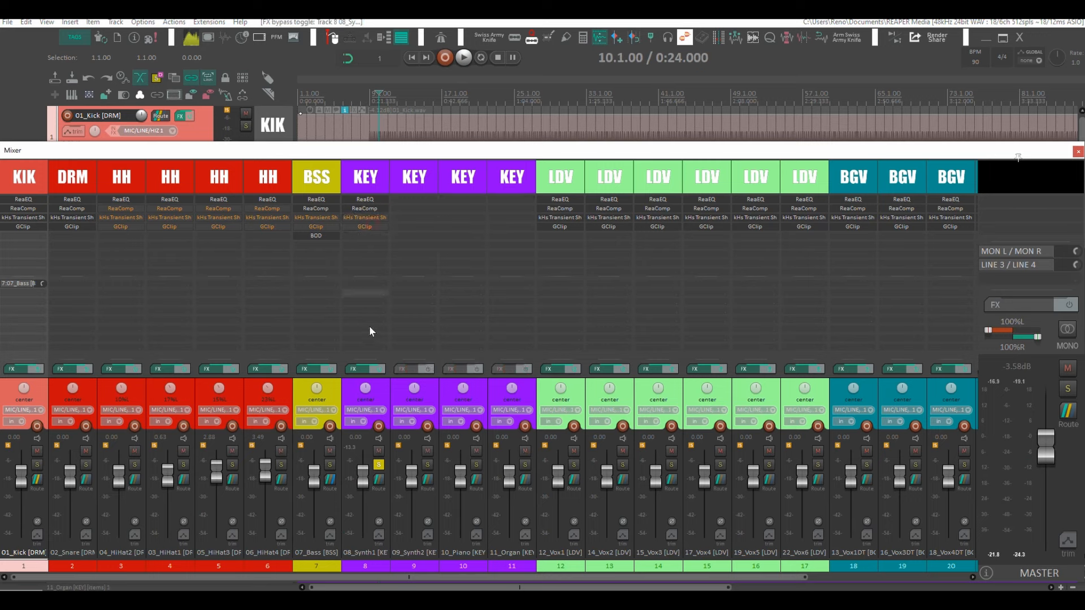
# Step: Copy Synth1's effects chain to the Synth2, Piano and Organ tracks, closing the effects windows that open
pyautogui.moveTo(422, 371); pyautogui.dragTo(419, 369)
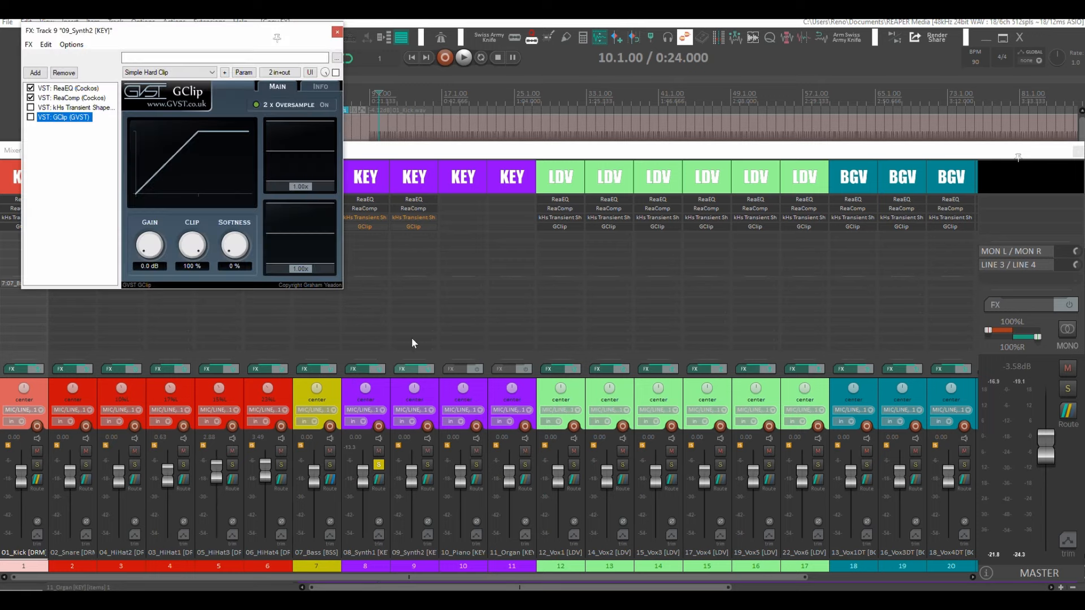
pyautogui.click(337, 32)
pyautogui.moveTo(409, 372); pyautogui.dragTo(508, 371)
pyautogui.click(338, 32)
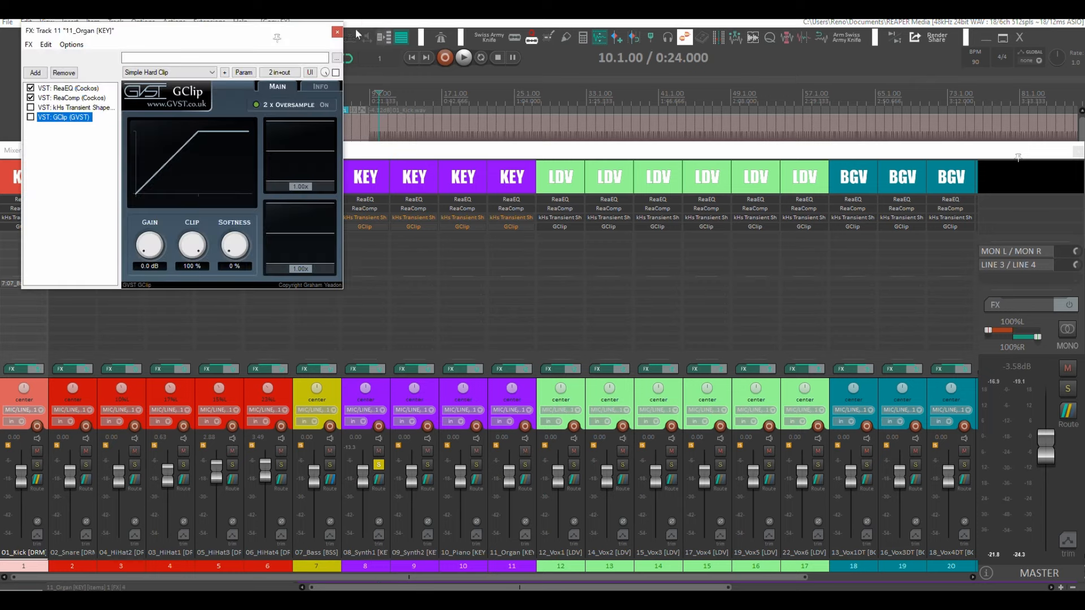
pyautogui.click(337, 33)
# Step: Solo the drum, bass and key tracks, raise all four key tracks' volume to 3.05 dB, and reset the master clip indicator
pyautogui.press('space')
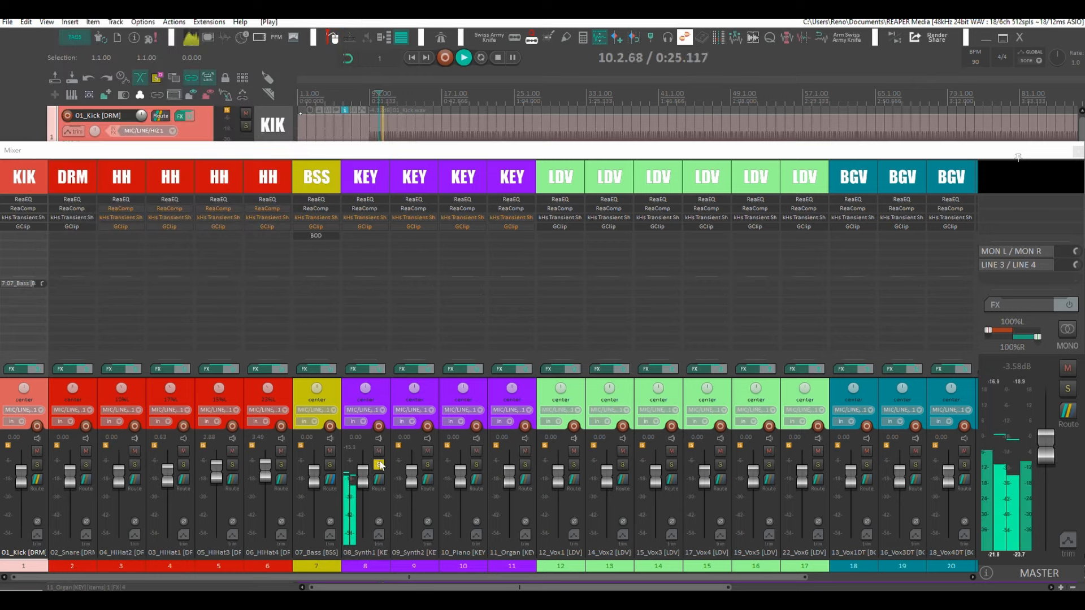
pyautogui.moveTo(521, 465); pyautogui.dragTo(318, 470)
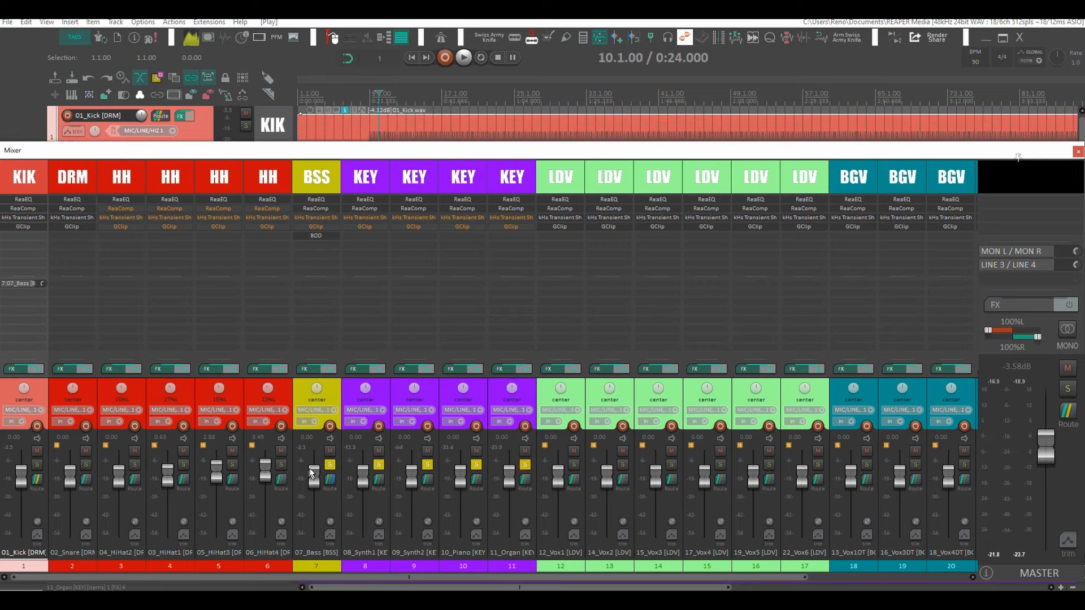
pyautogui.click(365, 177)
pyautogui.keyDown('shift'); pyautogui.click(491, 175); pyautogui.keyUp('shift')
pyautogui.moveTo(365, 486); pyautogui.dragTo(364, 478)
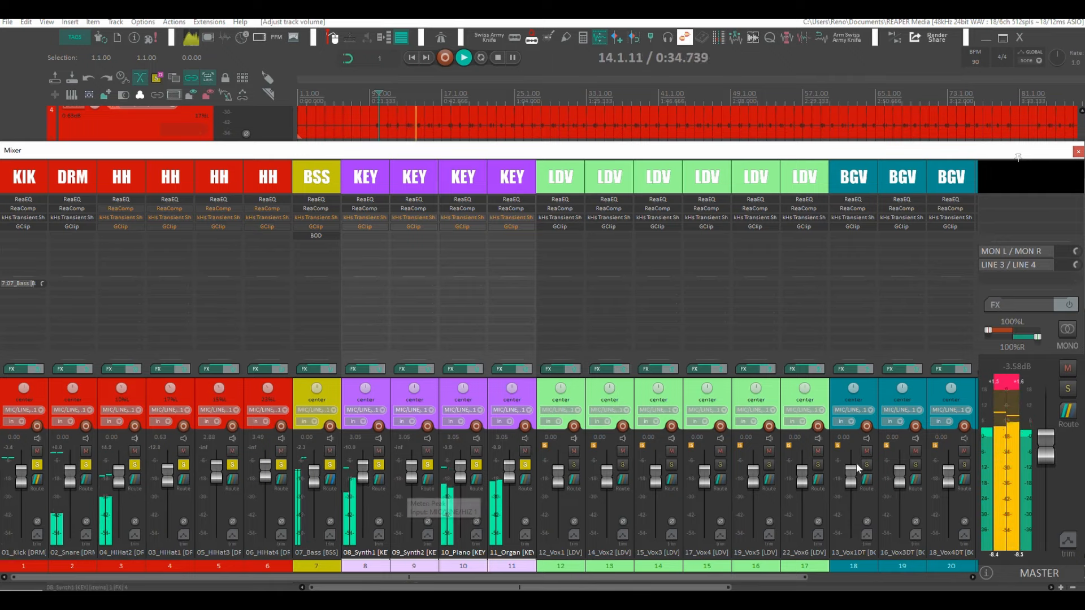
pyautogui.click(989, 385)
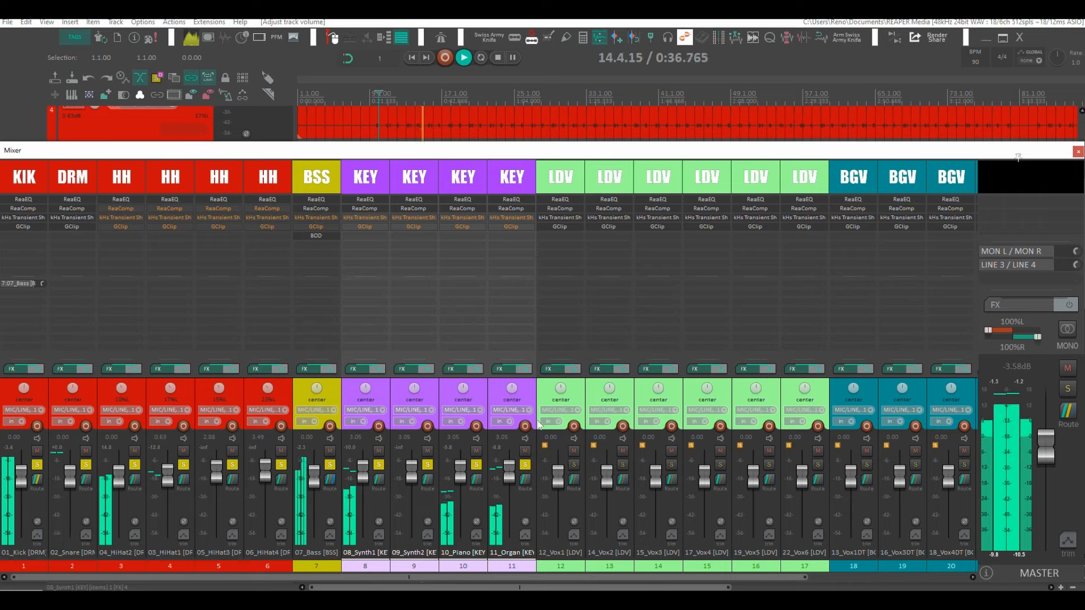
pyautogui.press('space')
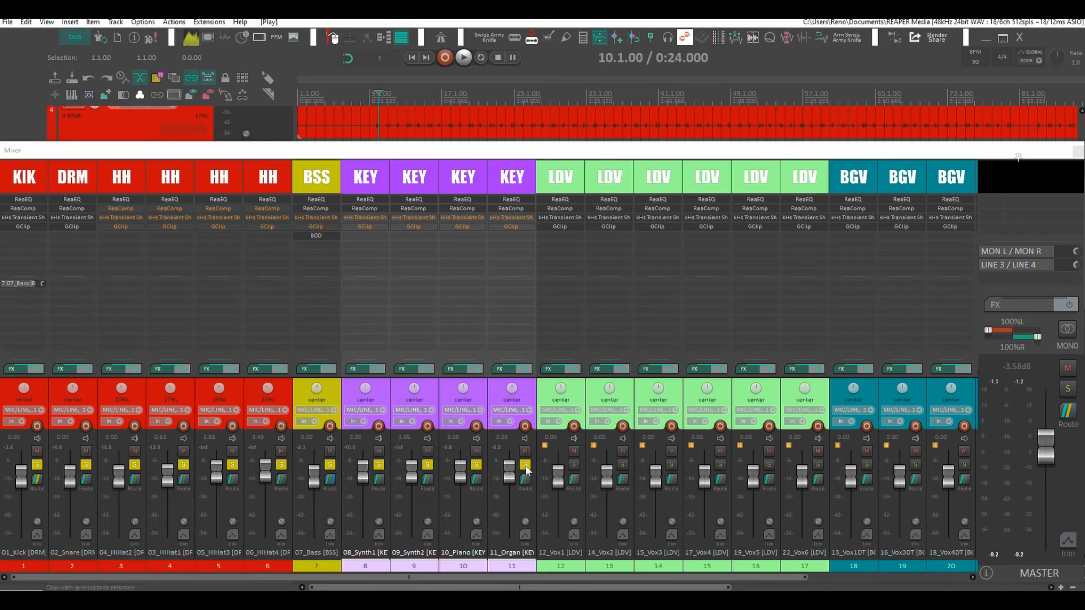
# Step: Clear the existing solos, solo only the Vox1 track, and audition it from bar 21
pyautogui.click(526, 467)
pyautogui.click(576, 466)
pyautogui.press('space')
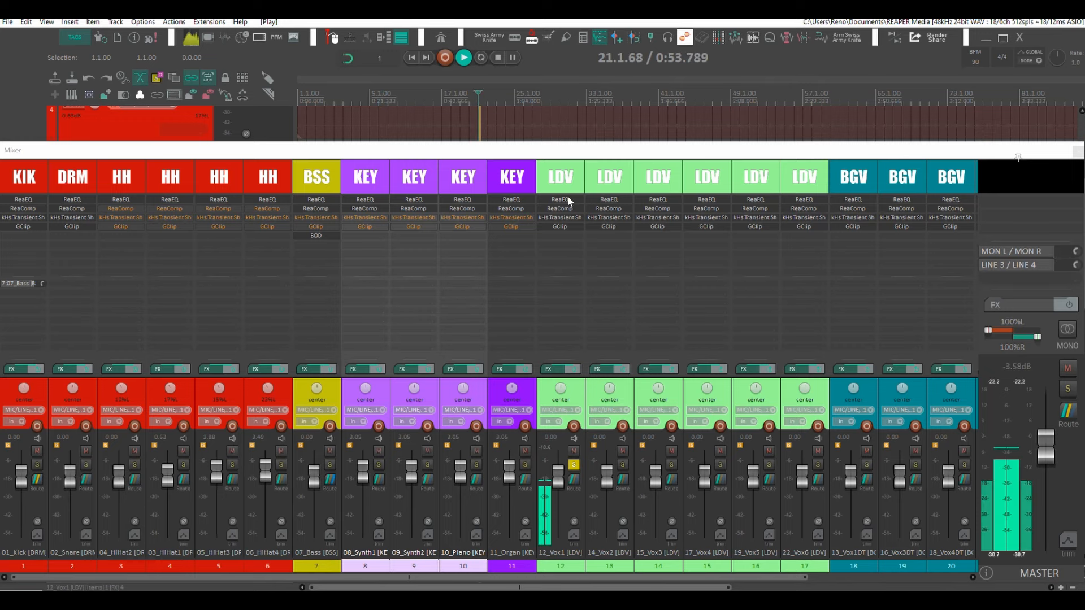
pyautogui.press('space')
# Step: Open Vox1's ReaEQ and enable its high-pass band at about 92 Hz while auditioning the vocal
pyautogui.click(551, 201)
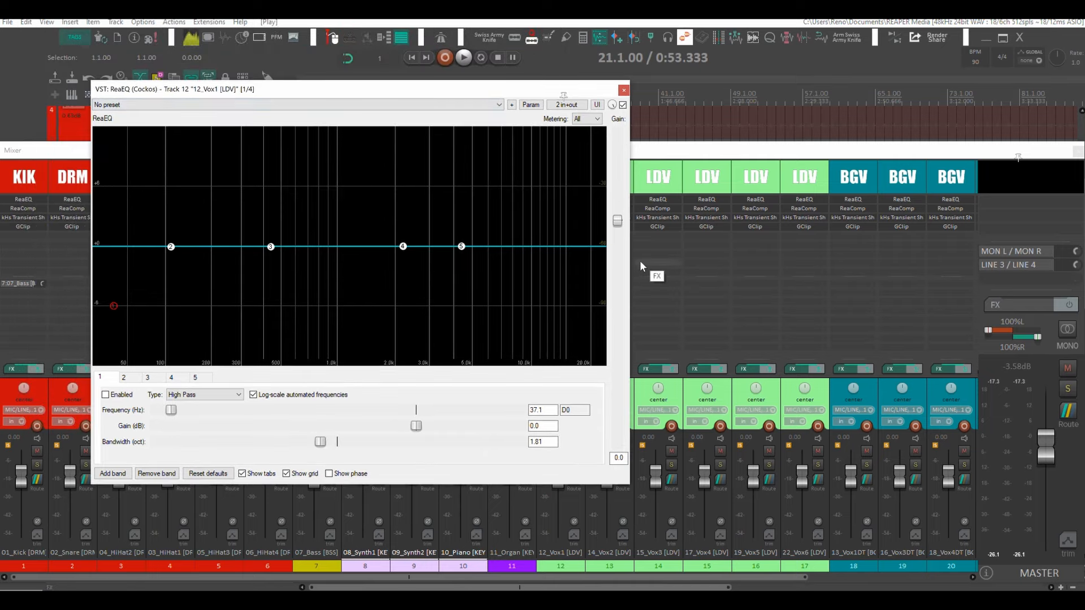
pyautogui.press('space')
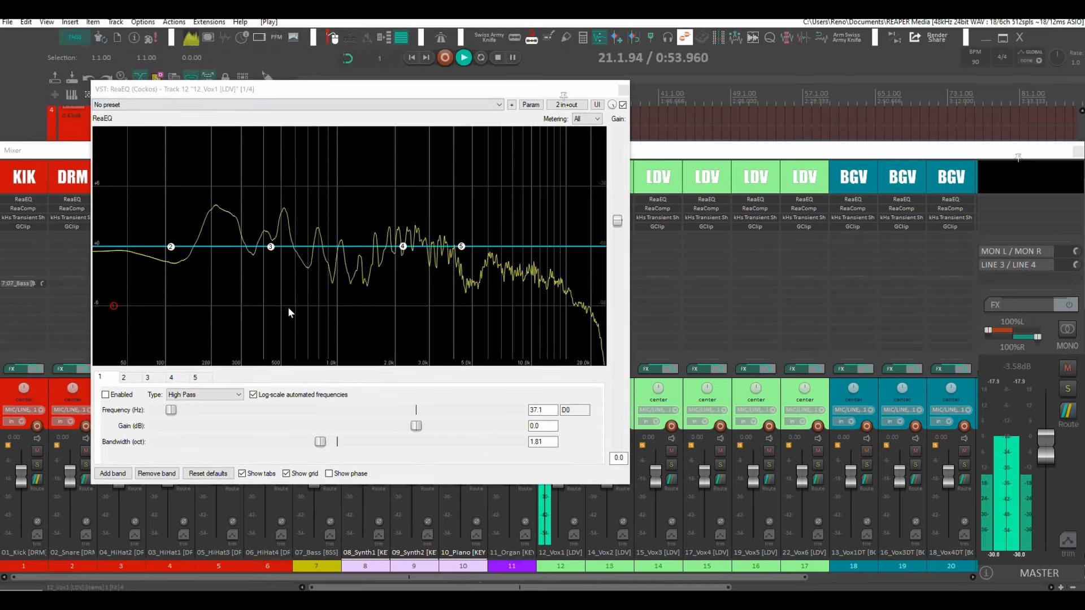
pyautogui.press('space')
pyautogui.moveTo(111, 308); pyautogui.dragTo(161, 306)
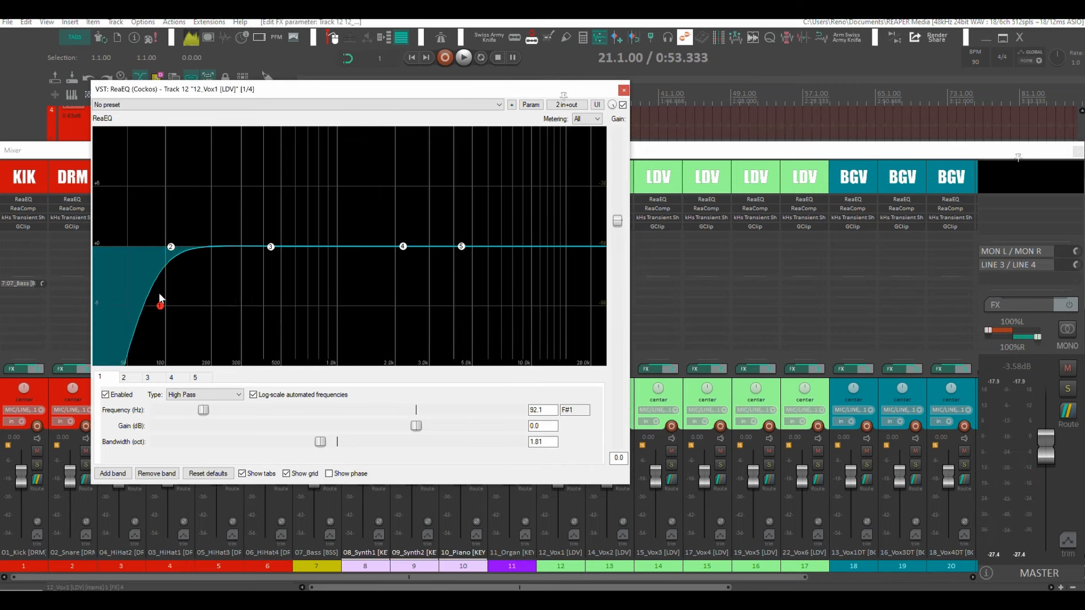
pyautogui.press('space')
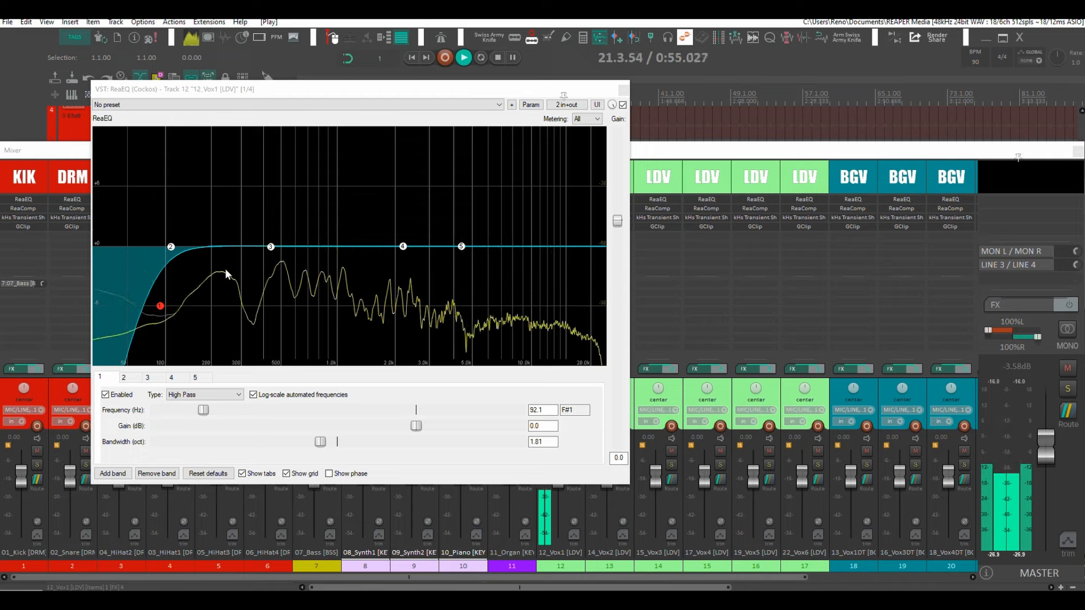
# Step: In Vox1's EQ, cut band 4 slightly near 1 kHz and cut band 3 by 1.4 dB at about 241 Hz
pyautogui.click(271, 248)
pyautogui.press('space')
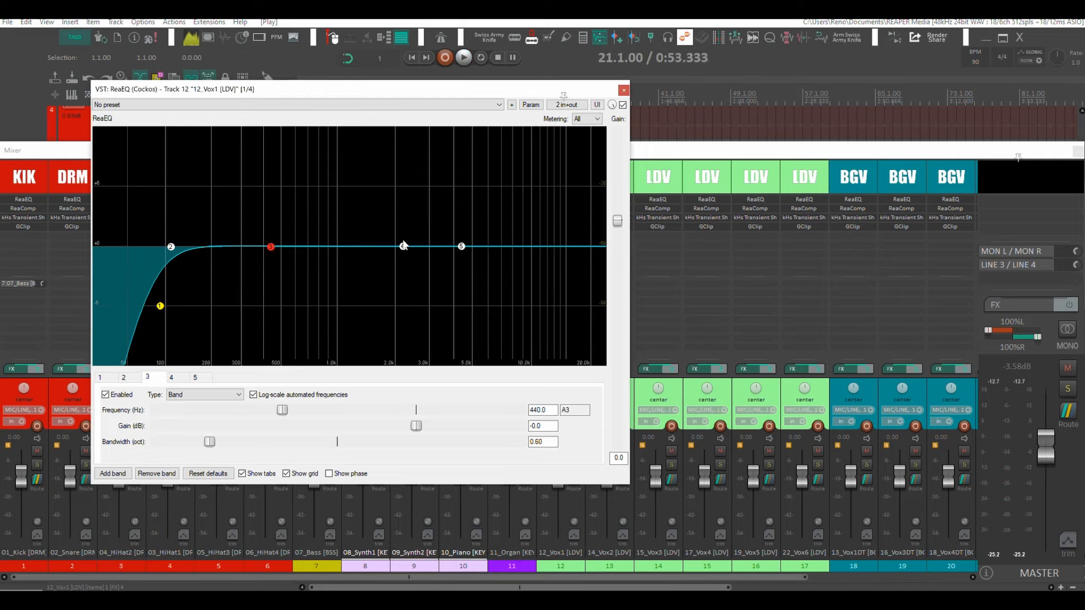
pyautogui.press('space')
pyautogui.moveTo(403, 247); pyautogui.dragTo(340, 268)
pyautogui.press('space')
pyautogui.moveTo(272, 251); pyautogui.dragTo(224, 261)
pyautogui.press('space')
pyautogui.press('space')
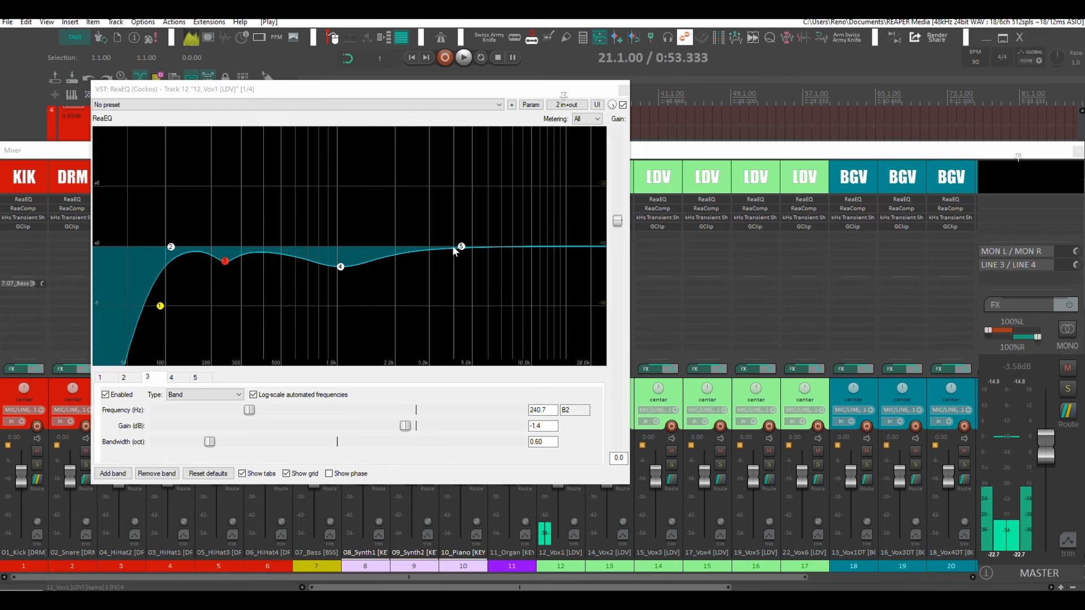
# Step: Boost Vox1's EQ band 5 by 4.4 dB near 14.6 kHz (3.20 oct), and add a 2.3 dB band near 3 kHz (1.40 oct)
pyautogui.moveTo(461, 247); pyautogui.dragTo(560, 205)
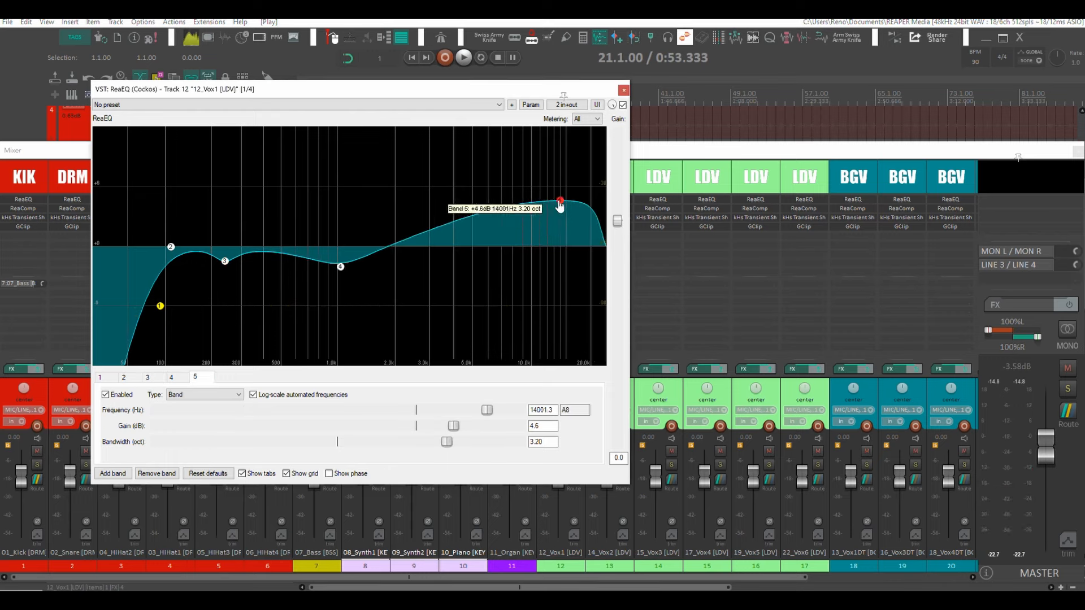
pyautogui.press('space')
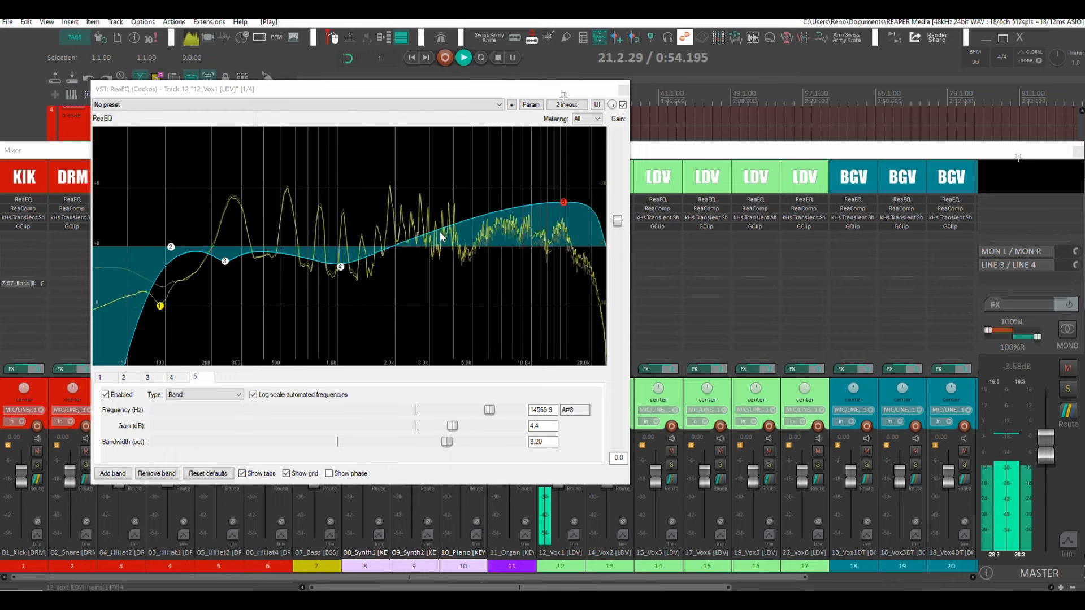
pyautogui.doubleClick(440, 234)
pyautogui.moveTo(441, 233)
pyautogui.mouseDown()
pyautogui.moveTo(430, 158)
pyautogui.moveTo(430, 226)
pyautogui.mouseUp()
pyautogui.scroll(-3, 439, 194)
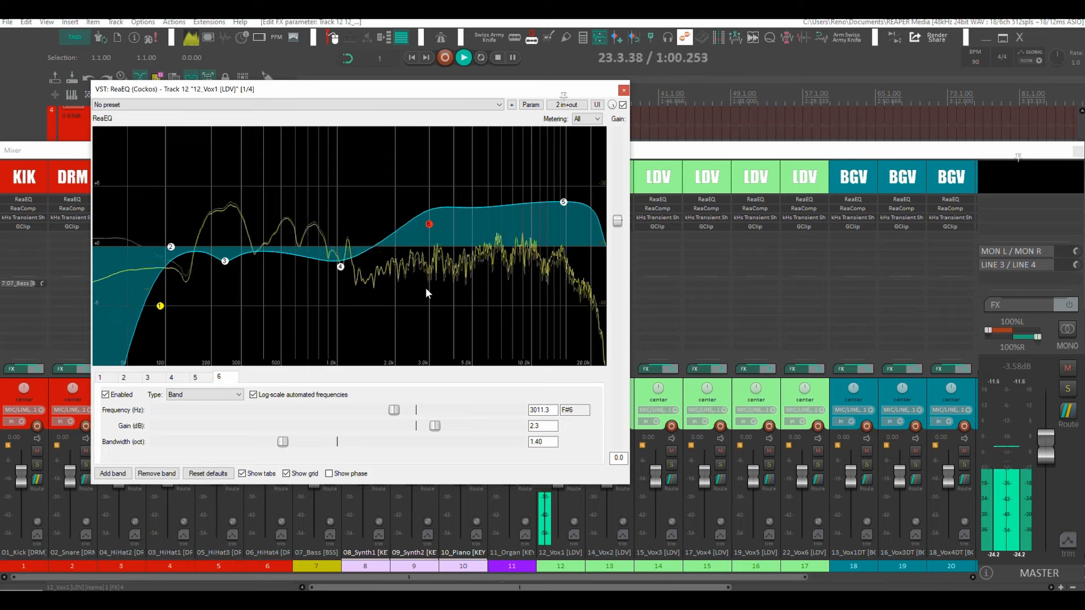
# Step: Compare Vox1 with its EQ bypassed and active during playback, then close the EQ
pyautogui.click(623, 105)
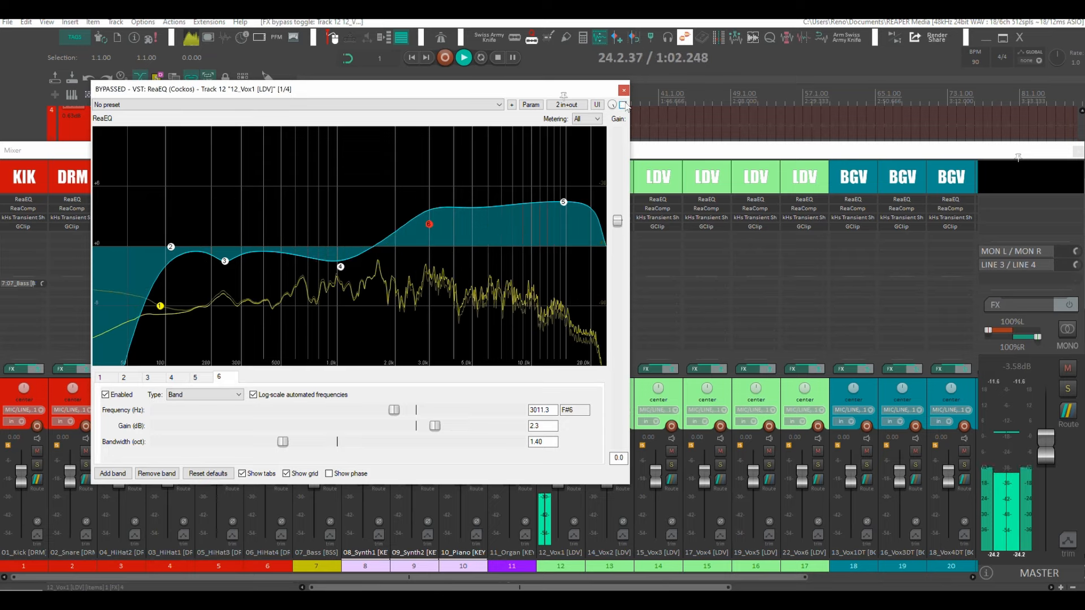
pyautogui.click(623, 105)
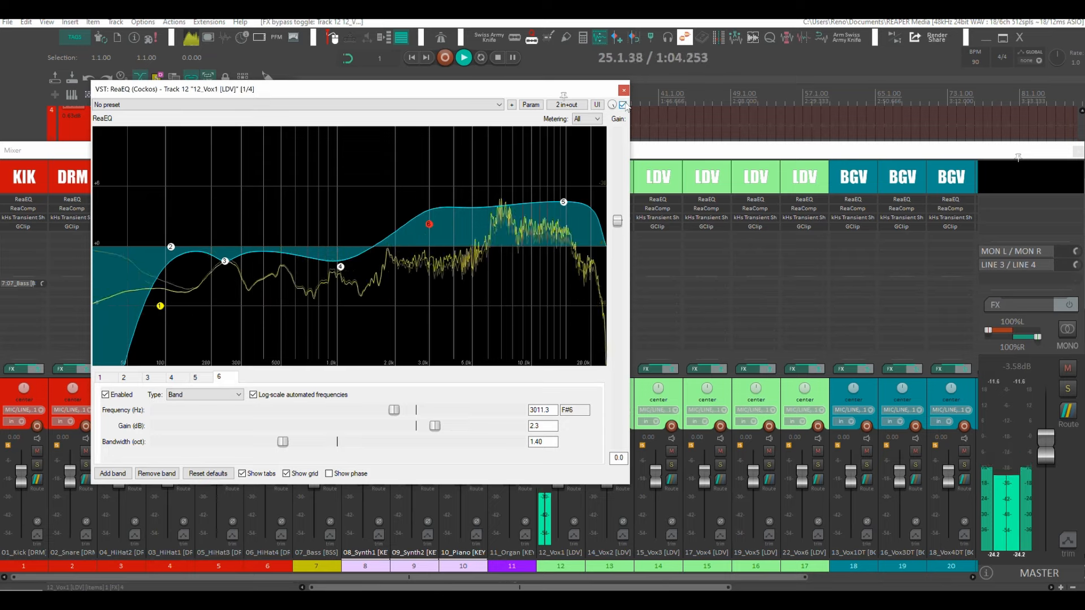
pyautogui.press('space')
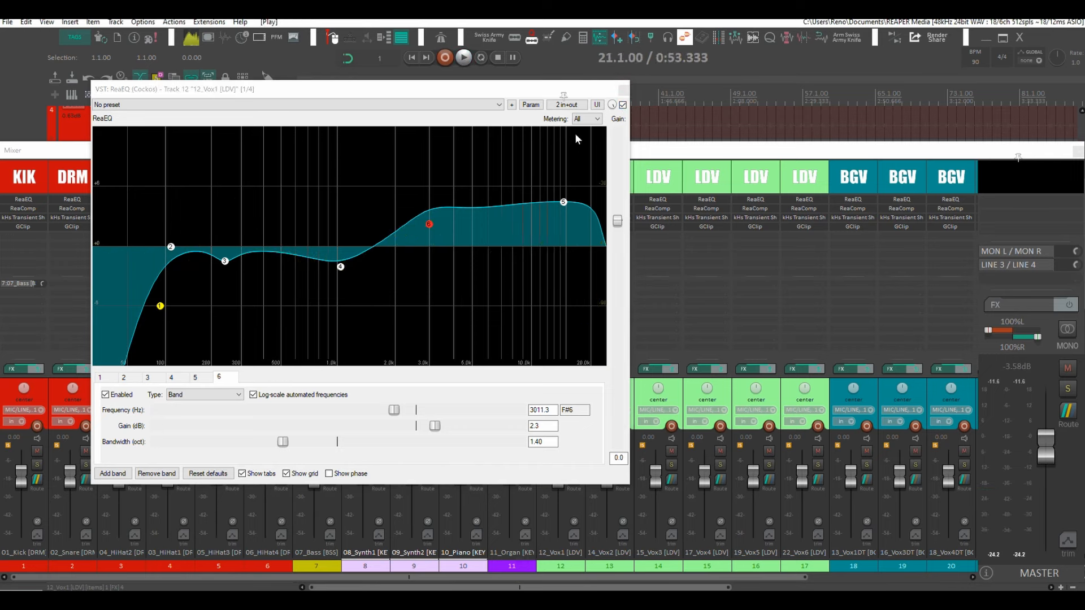
pyautogui.click(619, 92)
# Step: On Vox1's ReaComp, set the knee size to 11.8 dB and the threshold to -20.0 dB, then close it
pyautogui.click(569, 207)
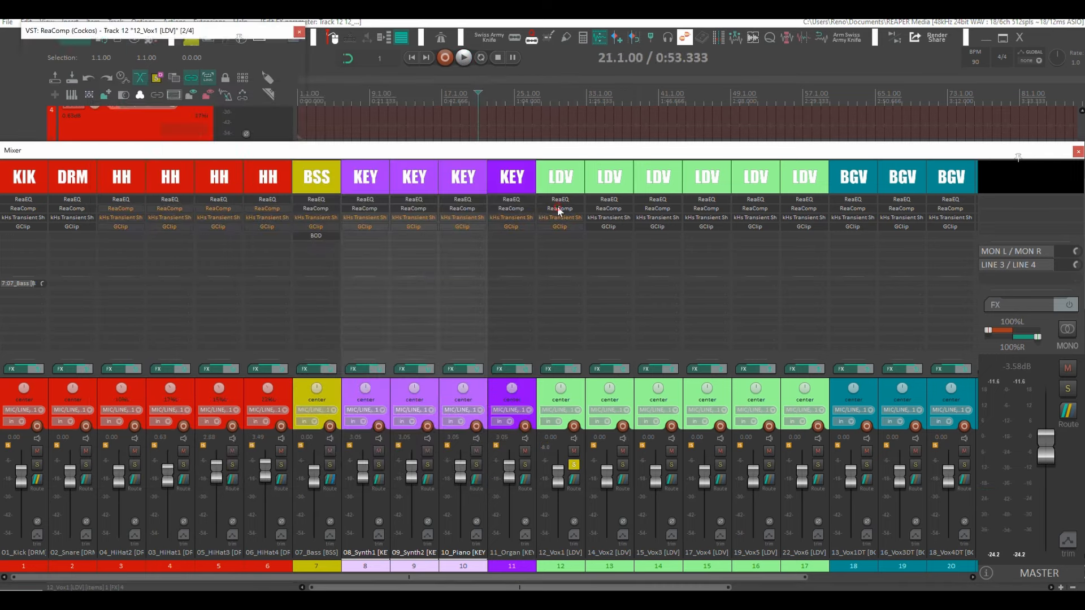
pyautogui.moveTo(164, 35); pyautogui.dragTo(442, 171)
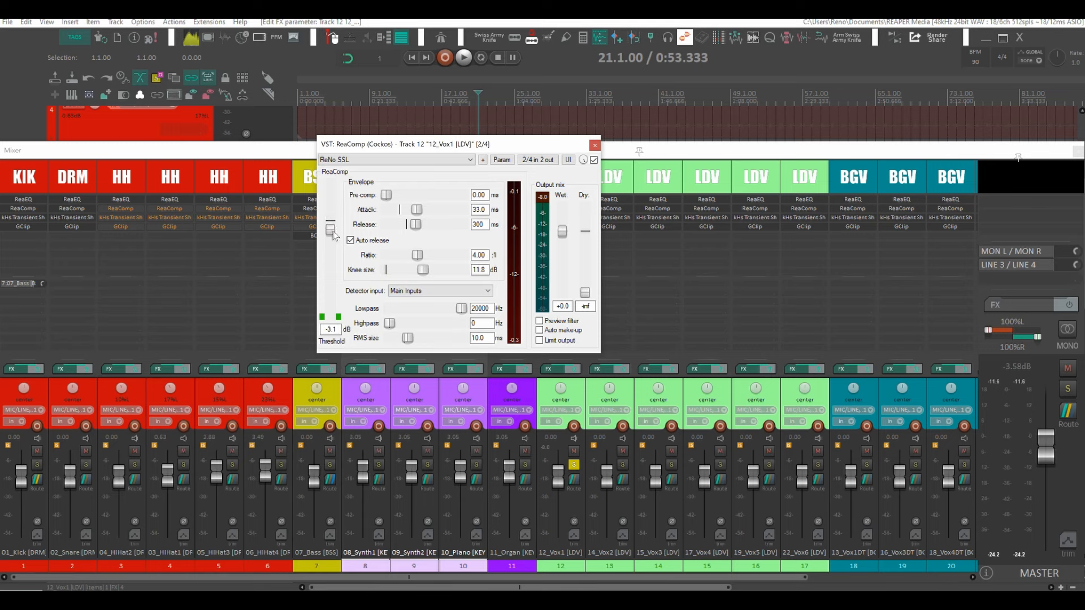
pyautogui.press('space')
pyautogui.moveTo(334, 236); pyautogui.dragTo(334, 273)
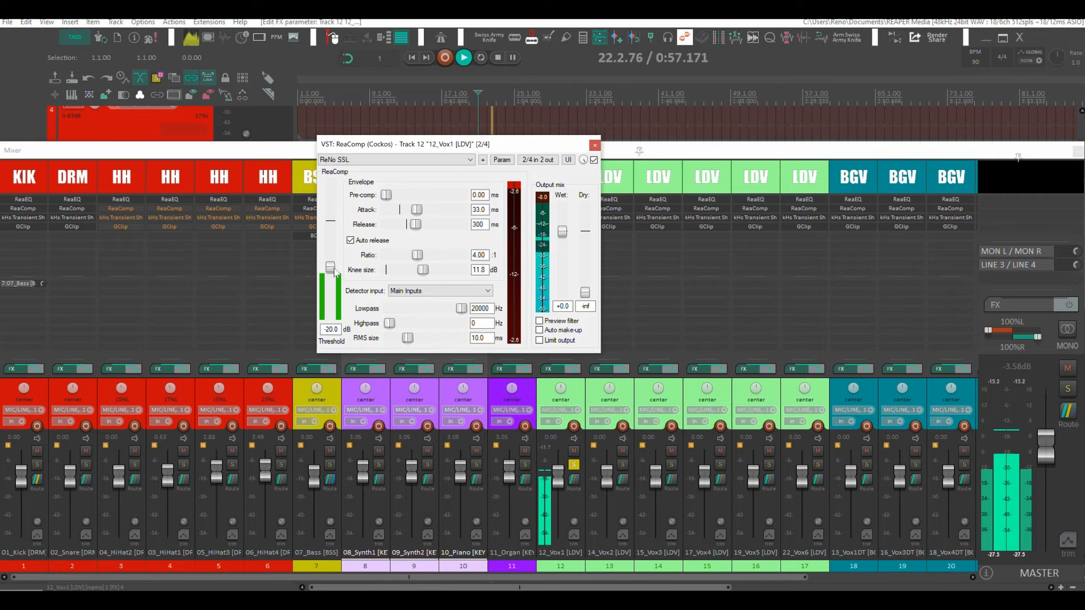
pyautogui.press('space')
pyautogui.click(594, 145)
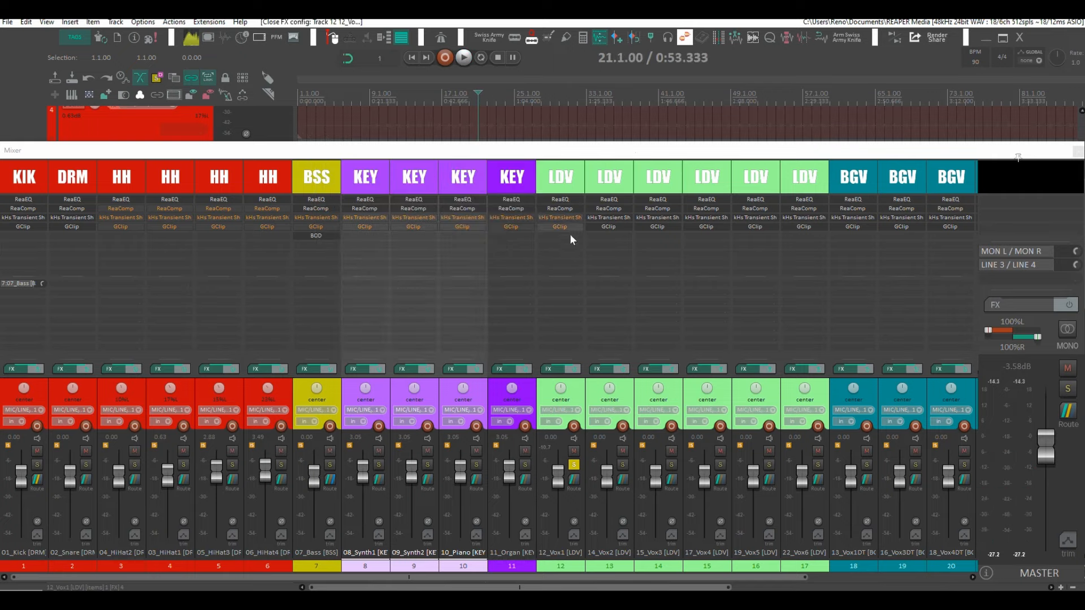
# Step: Replace Vox1's kHs Transient Shaper with the JS sstillwell/1175 compressor, placed between ReaComp and GClip
pyautogui.keyDown('alt'); pyautogui.click(559, 218); pyautogui.keyUp('alt')
pyautogui.doubleClick(556, 234)
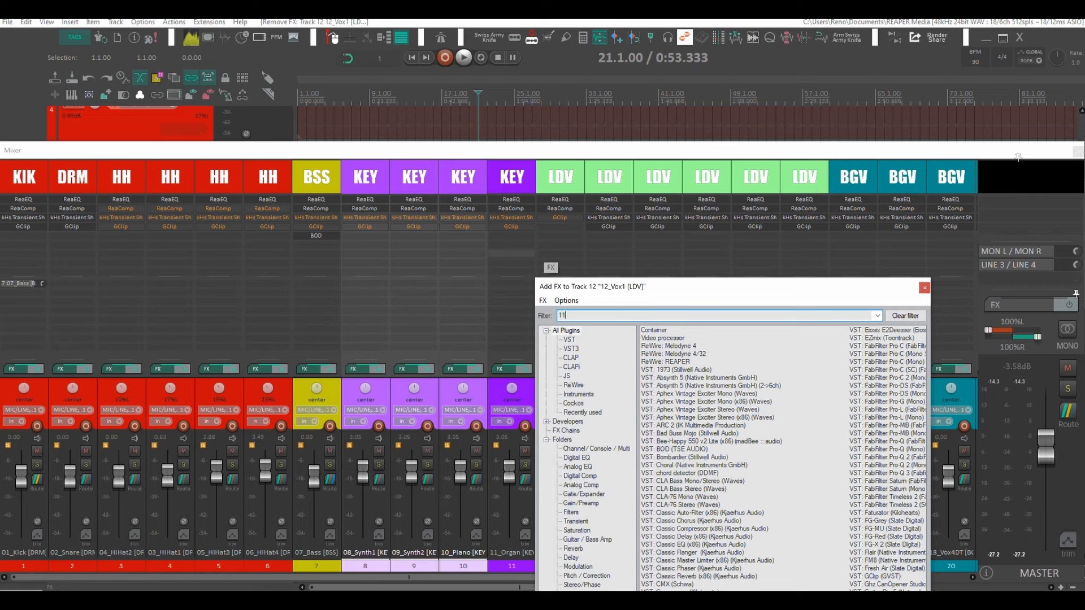
pyautogui.write('1175')
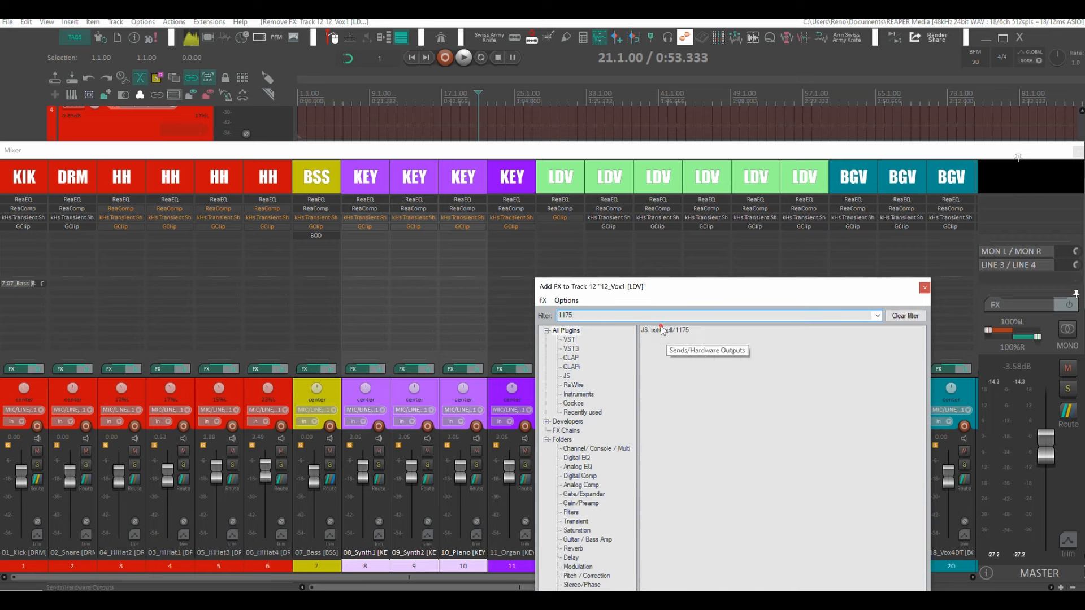
pyautogui.moveTo(673, 329); pyautogui.dragTo(612, 281)
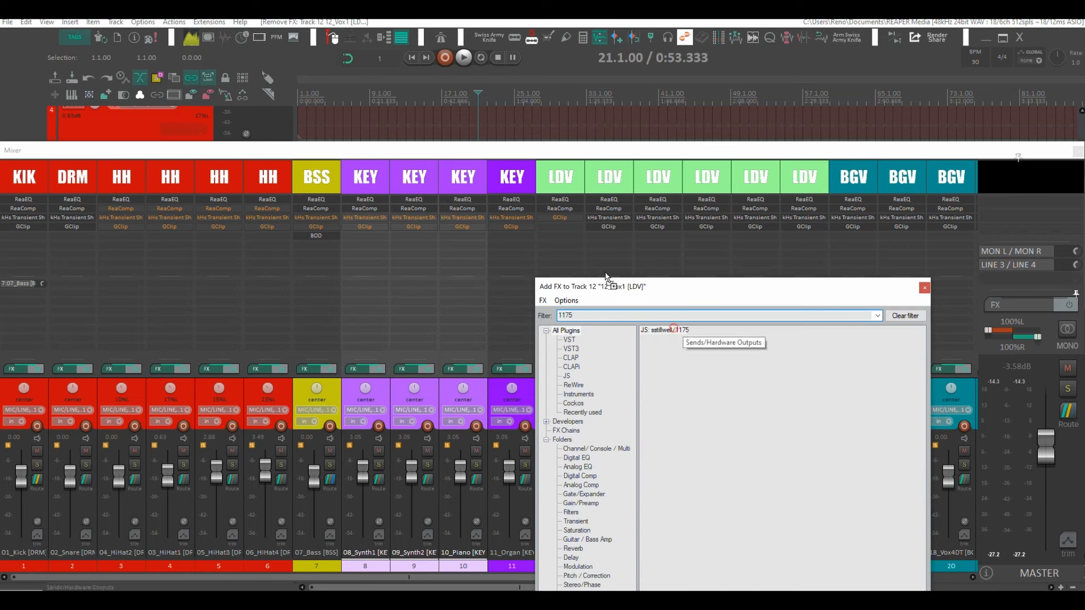
pyautogui.moveTo(561, 217); pyautogui.dragTo(562, 219)
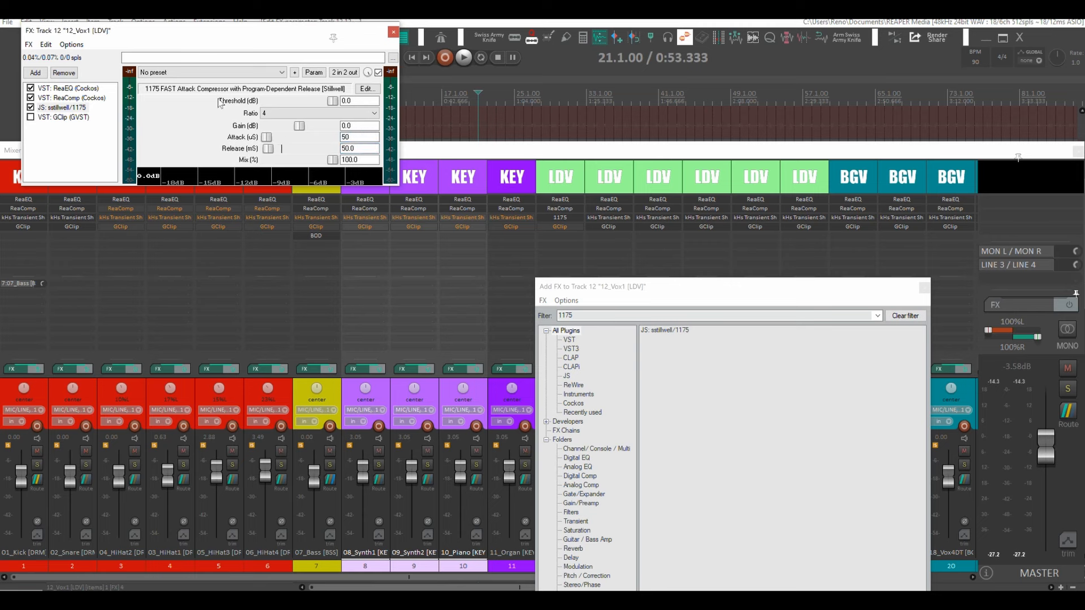
# Step: While playing Vox1, set its 1175 compressor's threshold to -26.8 dB and gain to 10.9 dB
pyautogui.moveTo(265, 41); pyautogui.dragTo(491, 159)
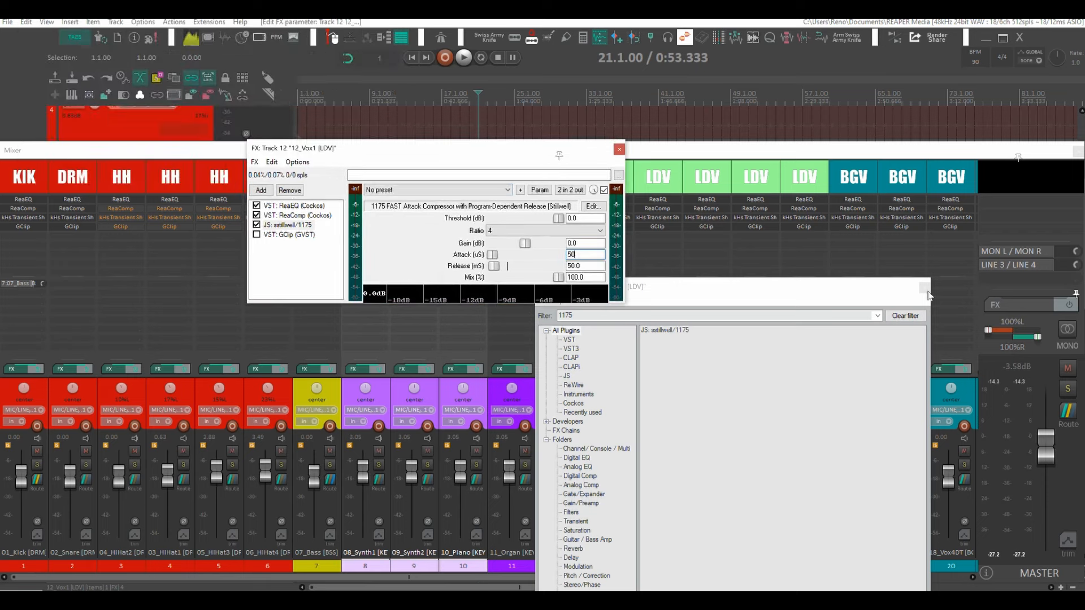
pyautogui.click(924, 288)
pyautogui.moveTo(558, 218); pyautogui.dragTo(530, 219)
pyautogui.press('space')
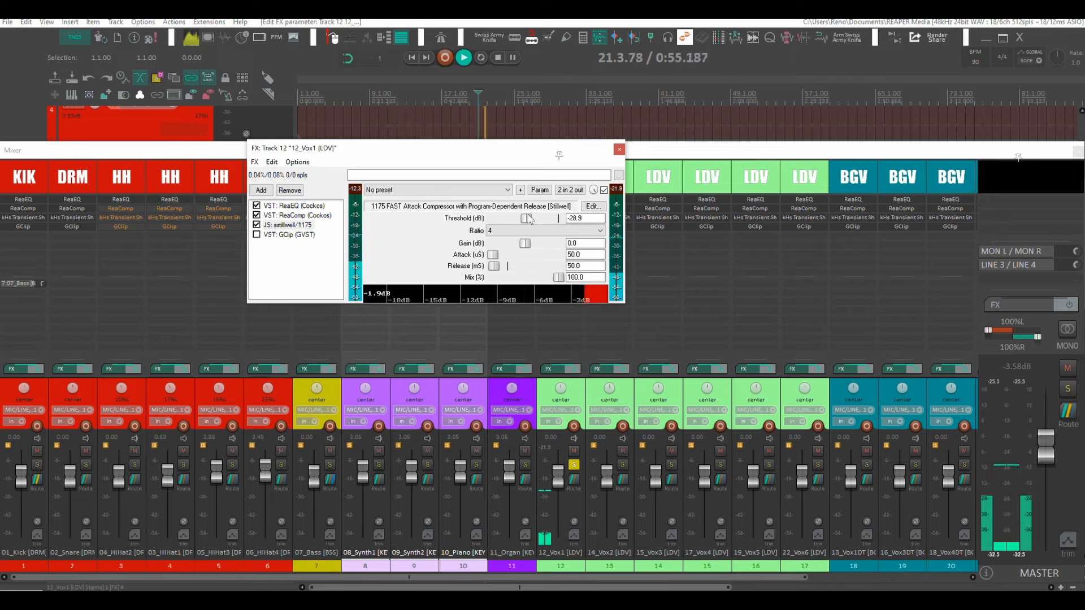
pyautogui.moveTo(529, 217); pyautogui.dragTo(535, 245)
pyautogui.press('space')
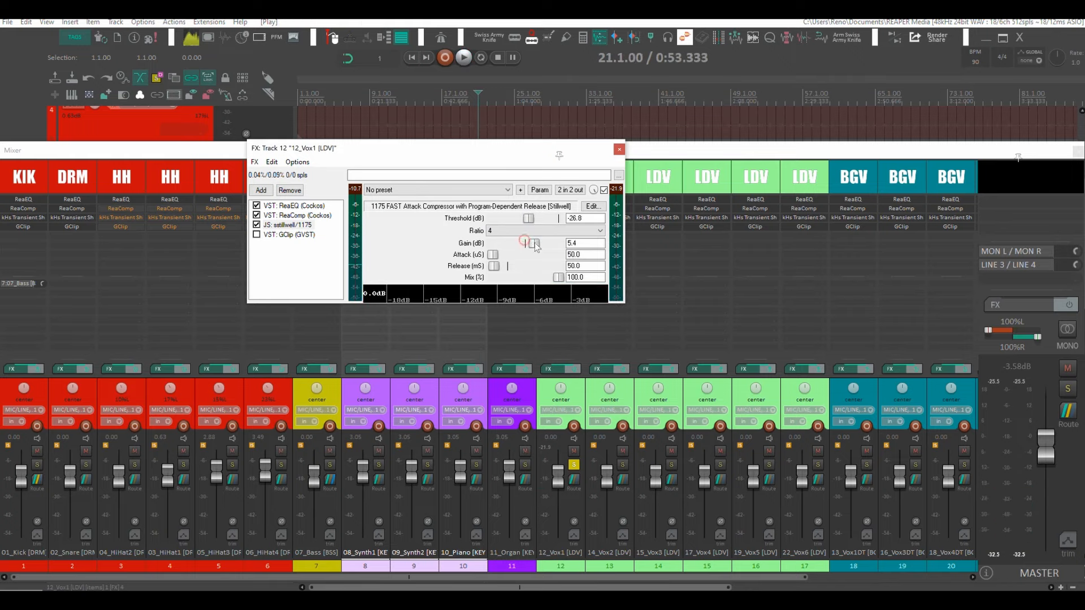
pyautogui.press('space')
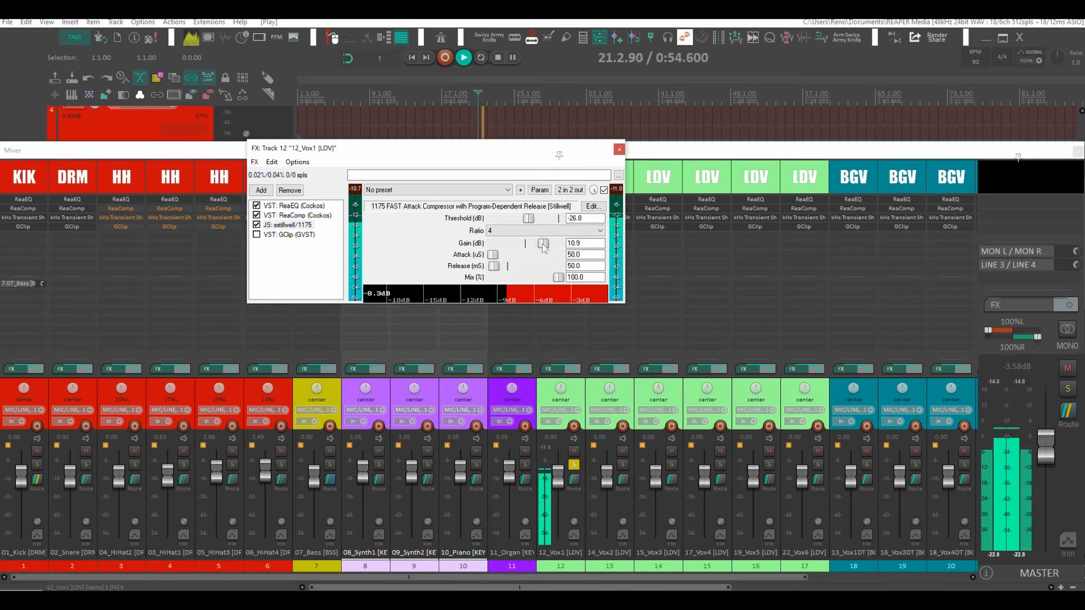
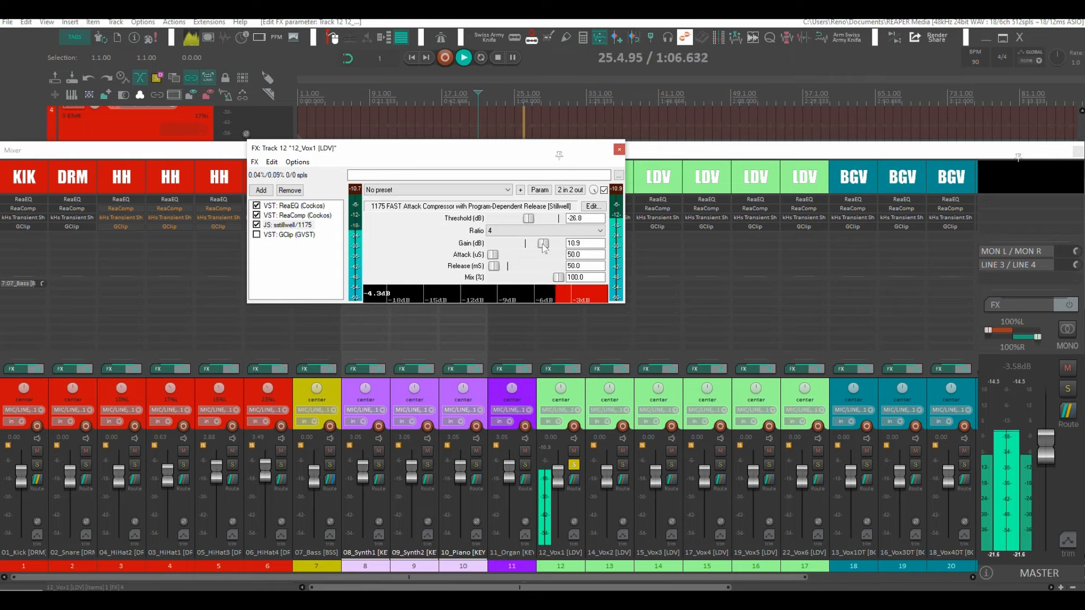
pyautogui.press('space')
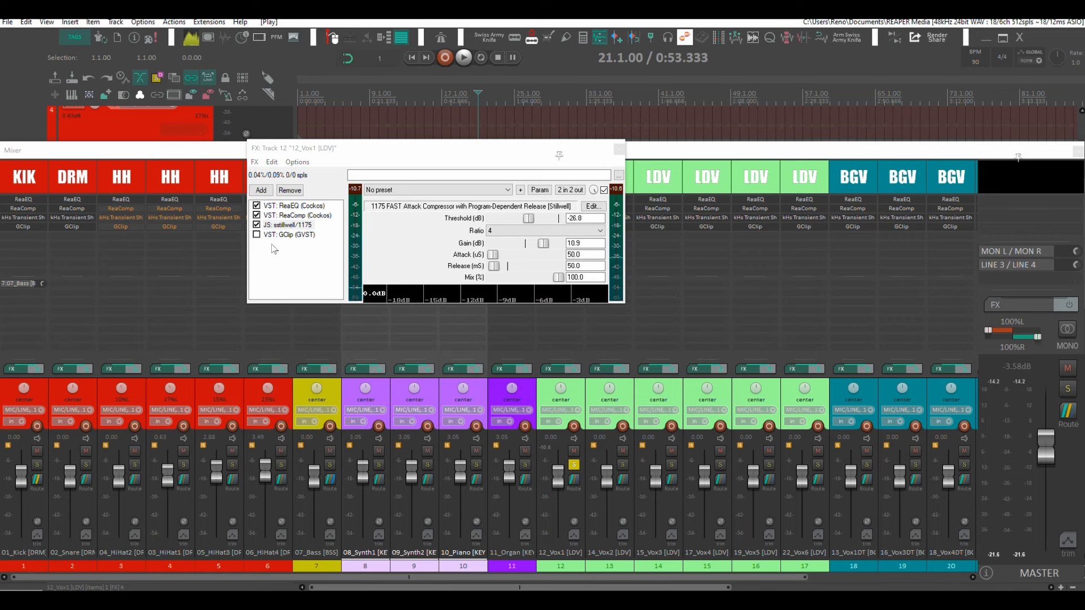
# Step: Enable GClip on Vox1 and set its gain to 6.7 dB, clip to 48 % and softness to 23 %
pyautogui.click(257, 234)
pyautogui.click(284, 235)
pyautogui.moveTo(464, 156); pyautogui.dragTo(500, 147)
pyautogui.moveTo(509, 361); pyautogui.dragTo(508, 354)
pyautogui.press('space')
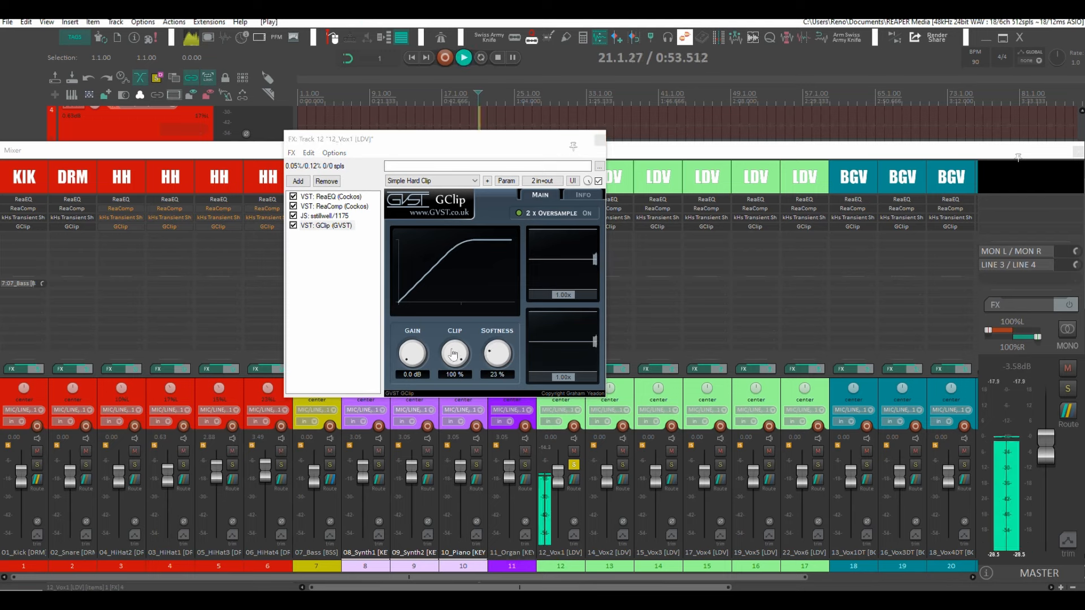
pyautogui.moveTo(454, 354)
pyautogui.mouseDown()
pyautogui.moveTo(458, 373)
pyautogui.moveTo(417, 350)
pyautogui.moveTo(417, 335)
pyautogui.moveTo(457, 364)
pyautogui.mouseUp()
pyautogui.press('space')
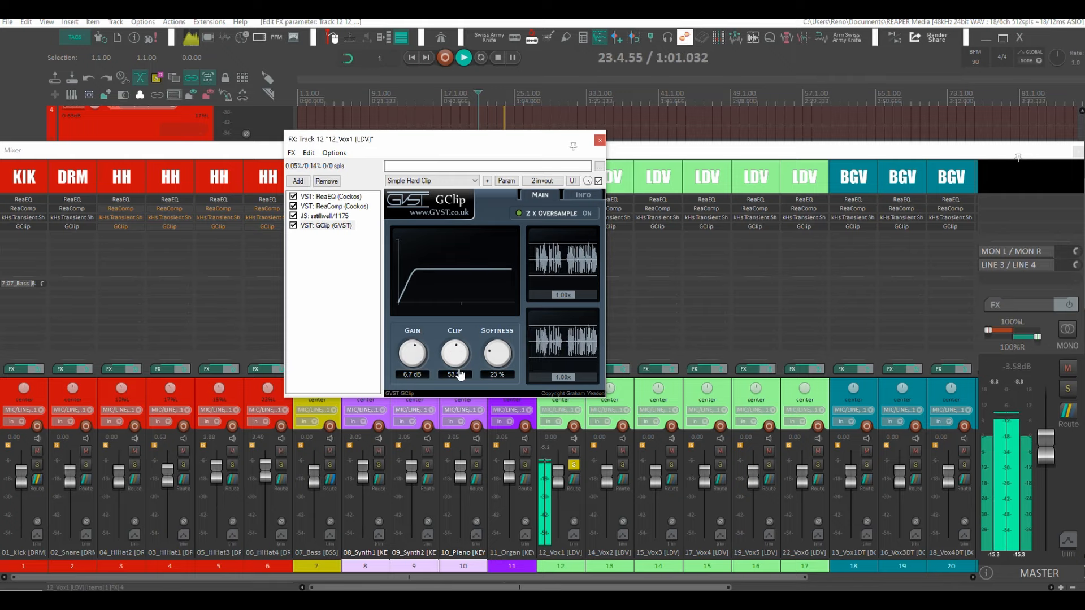
pyautogui.moveTo(460, 374); pyautogui.dragTo(462, 375)
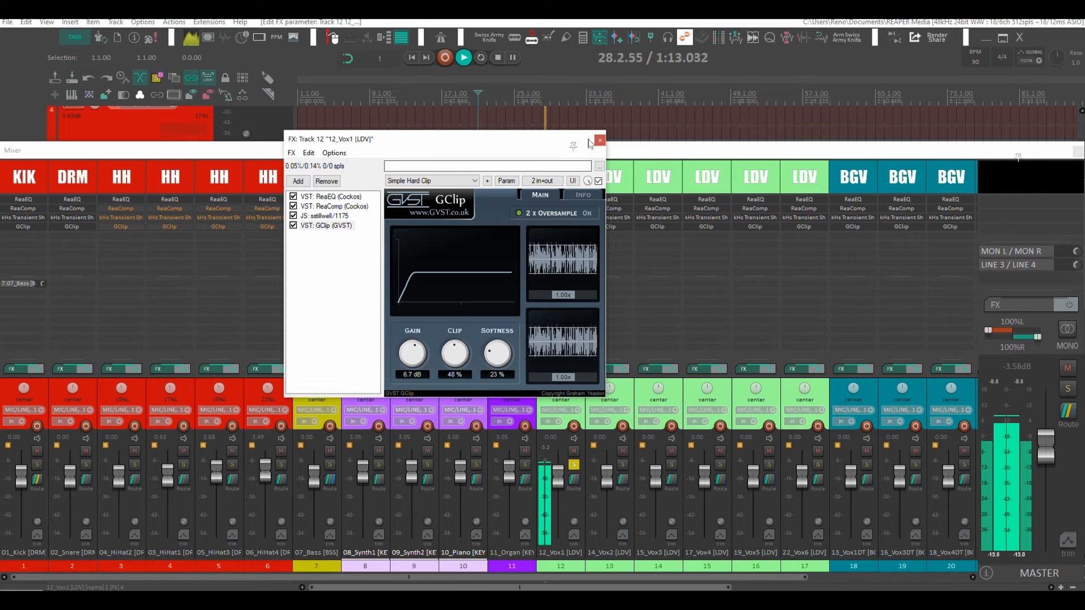
pyautogui.press('space')
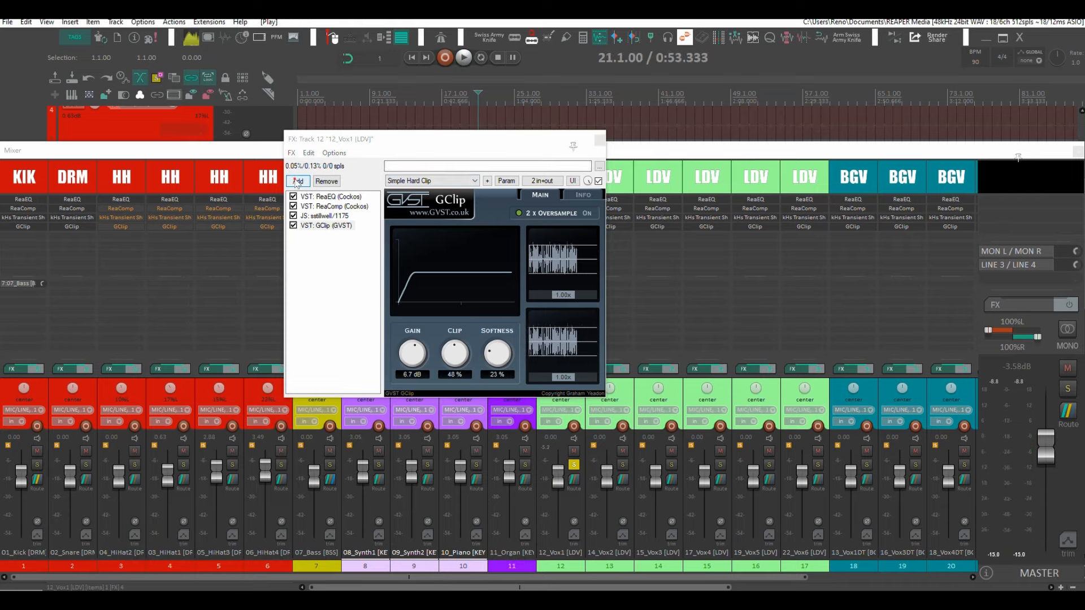
# Step: Add the JS Liteon/deesser after GClip on Vox1 and turn on its monitor for playback
pyautogui.click(297, 181)
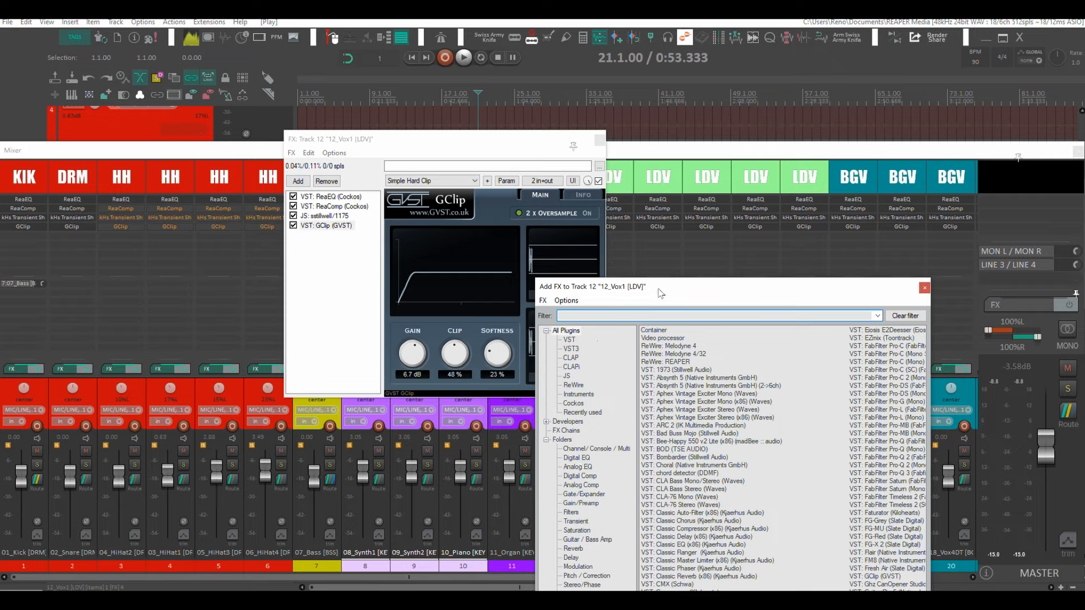
pyautogui.moveTo(660, 296); pyautogui.dragTo(673, 217)
pyautogui.write('de es')
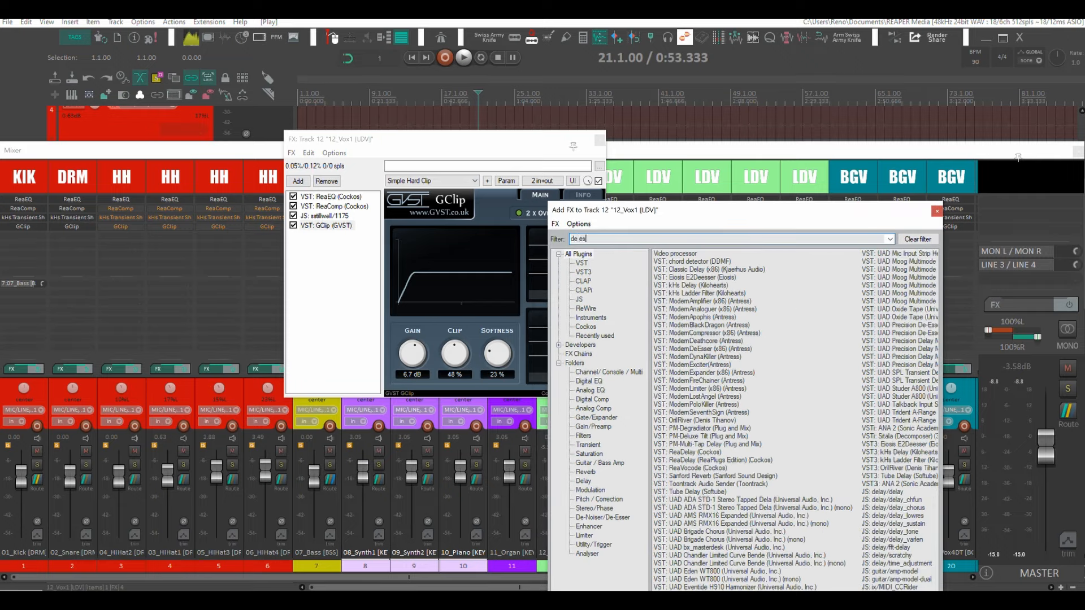
pyautogui.doubleClick(678, 413)
pyautogui.click(542, 238)
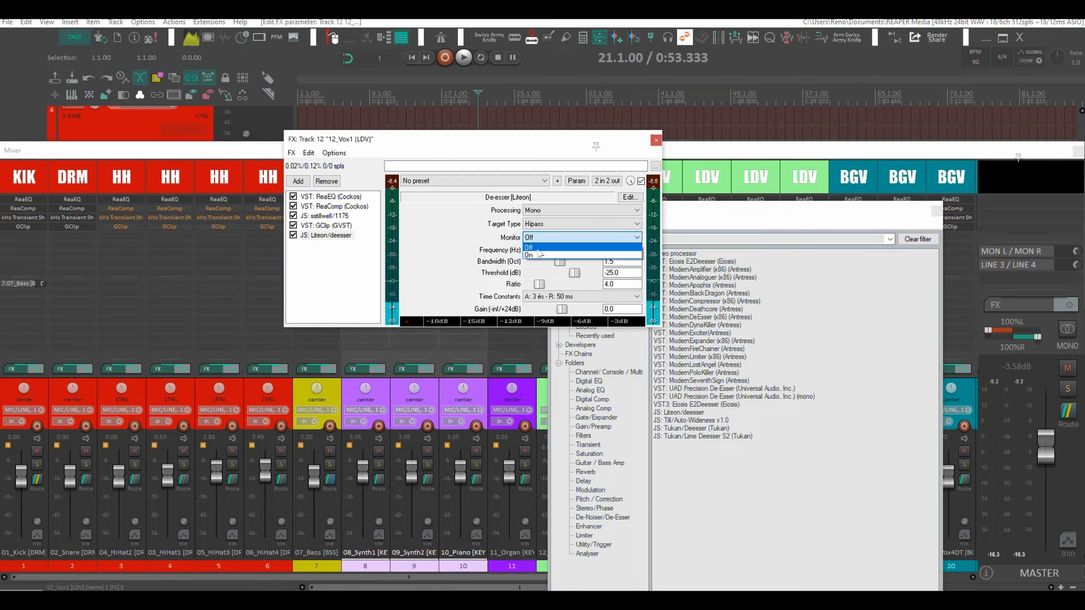
pyautogui.click(537, 256)
pyautogui.press('space')
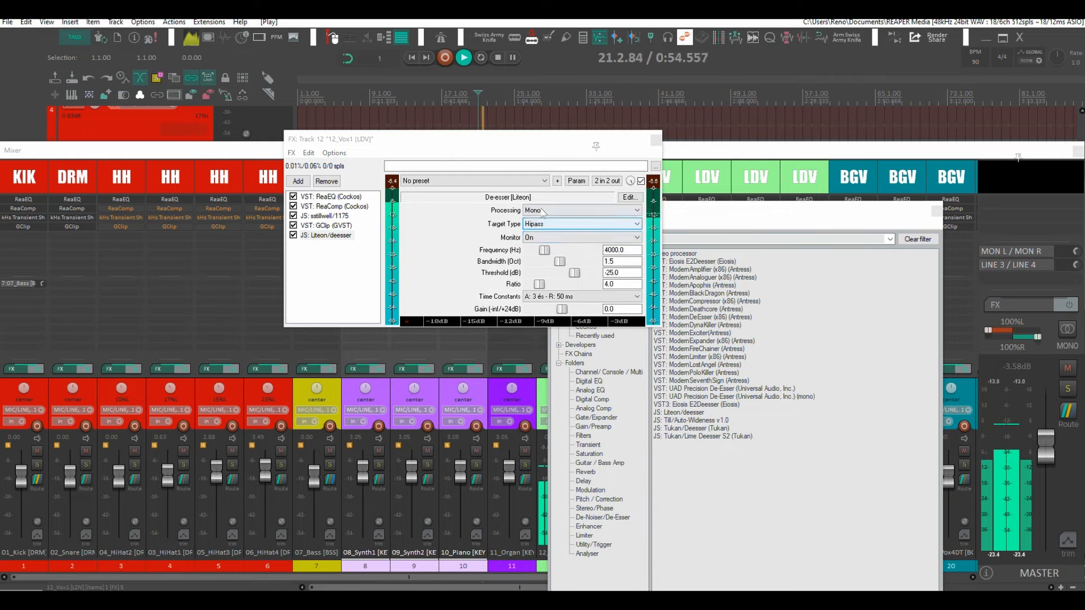
# Step: Set the de-esser's release time constant to 50 ms, target type to Bandpass and frequency to 7588 Hz while monitoring
pyautogui.click(565, 296)
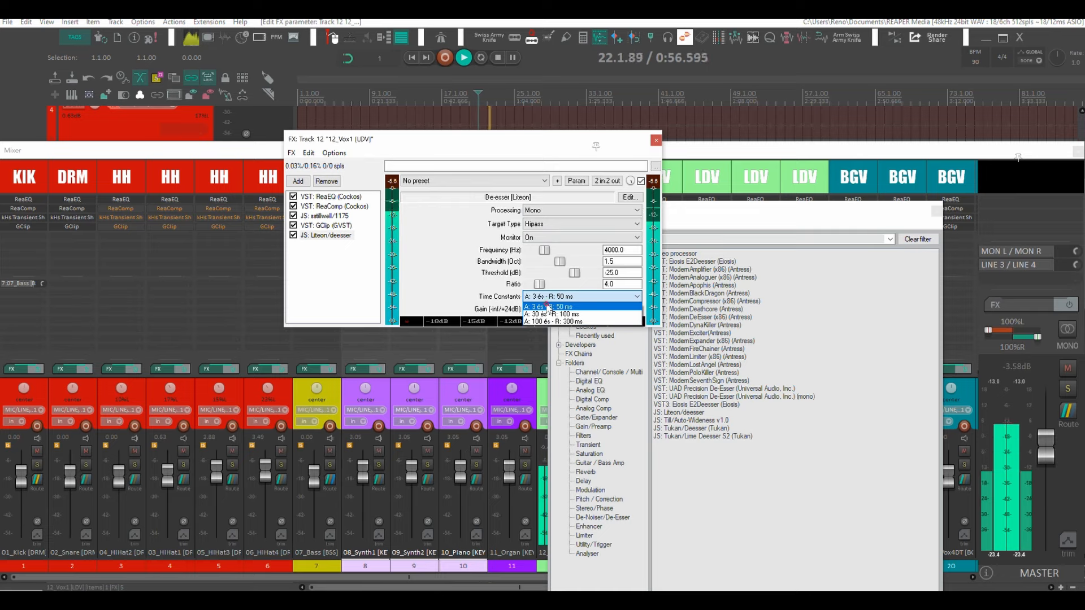
pyautogui.click(565, 306)
pyautogui.moveTo(544, 250); pyautogui.dragTo(557, 251)
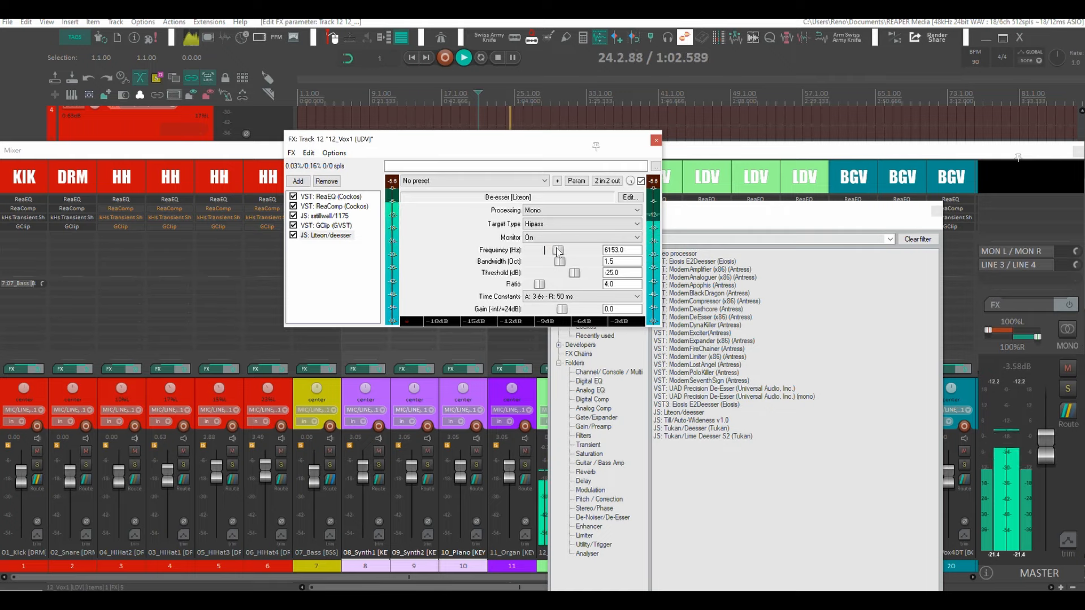
pyautogui.click(546, 225)
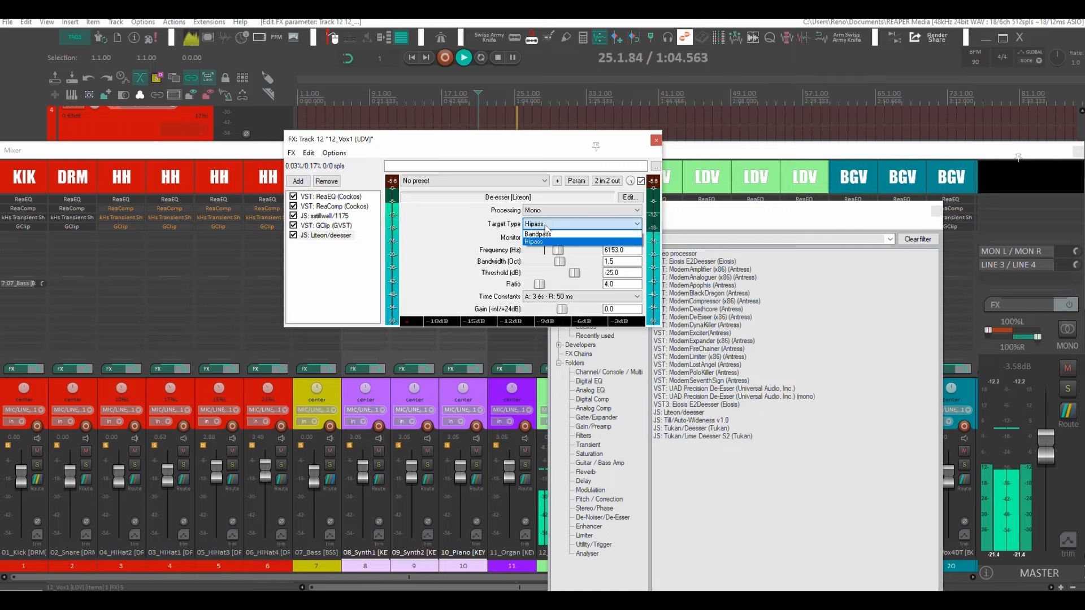
pyautogui.click(546, 241)
pyautogui.click(539, 228)
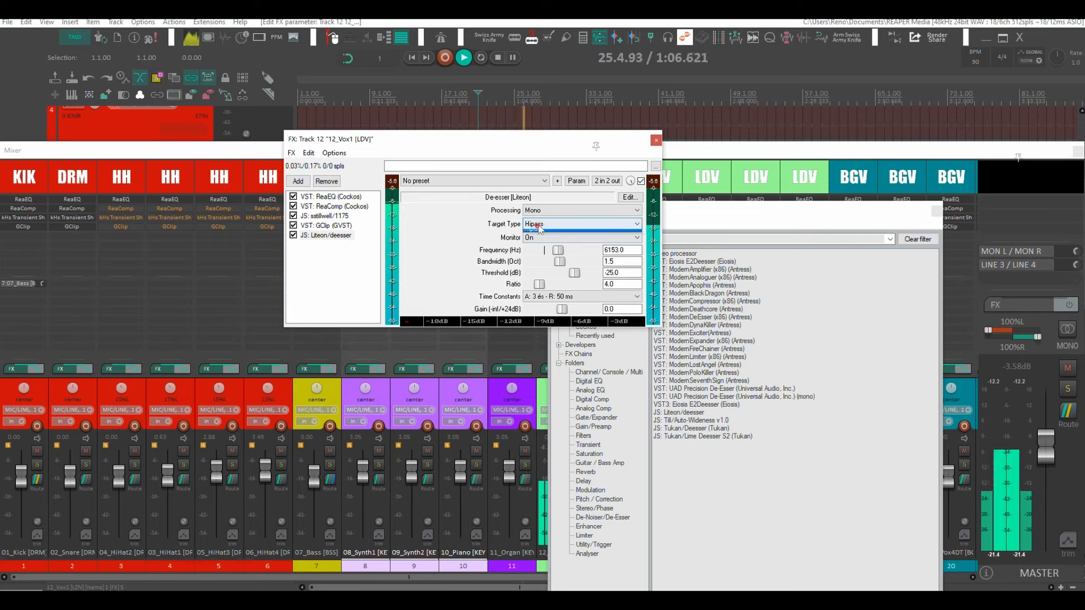
pyautogui.click(542, 233)
pyautogui.moveTo(561, 250); pyautogui.dragTo(570, 250)
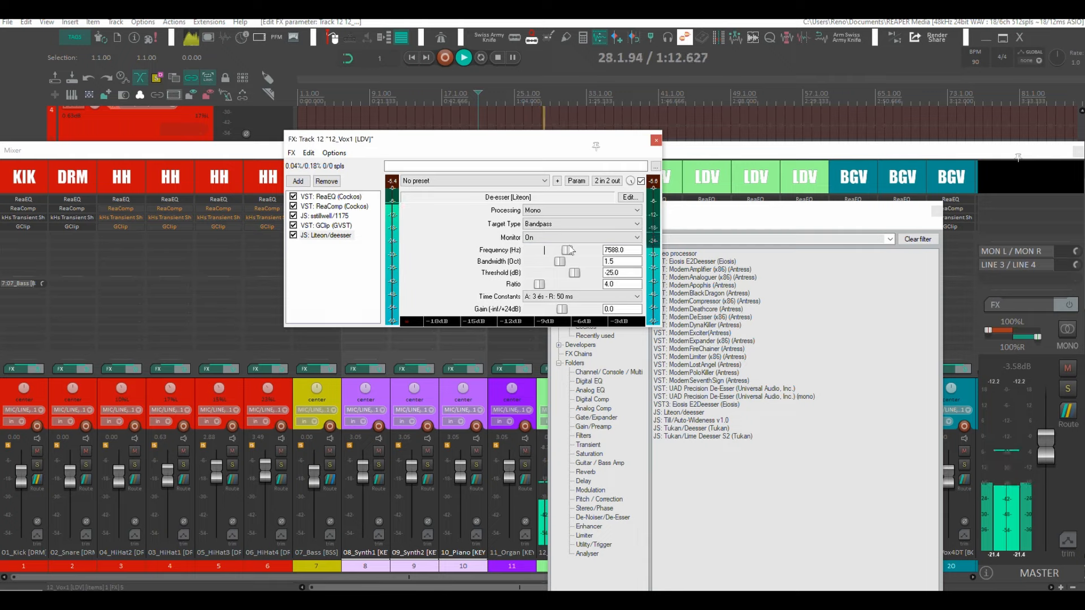
pyautogui.press('space')
# Step: Turn the de-esser's monitor off, set its threshold to -42.12 dB and ratio to 7.41, then close the effects windows
pyautogui.click(565, 237)
pyautogui.click(562, 247)
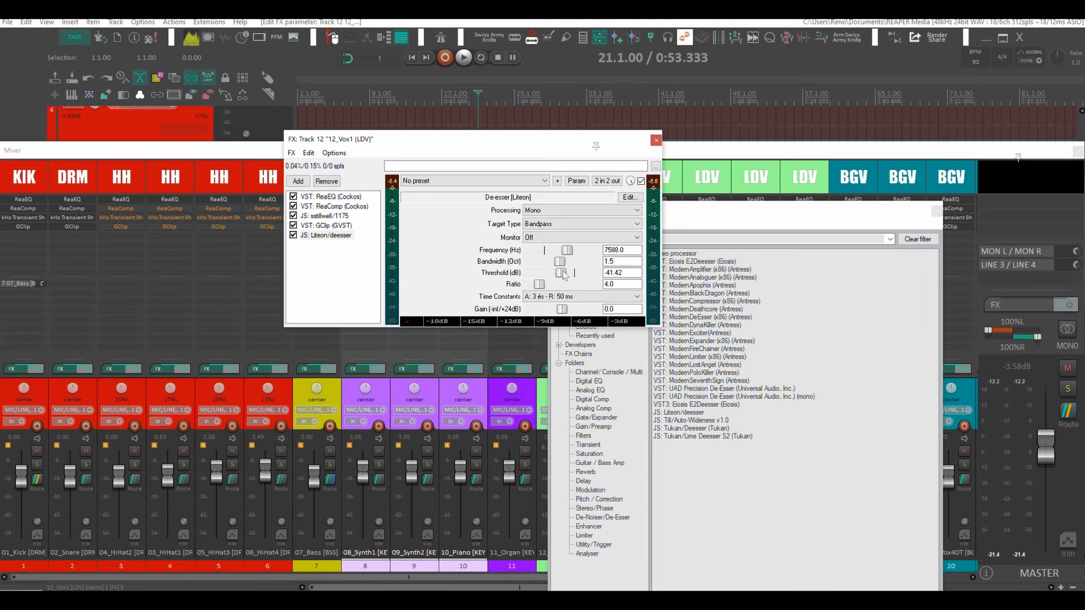
pyautogui.press('space')
pyautogui.moveTo(564, 275); pyautogui.dragTo(553, 285)
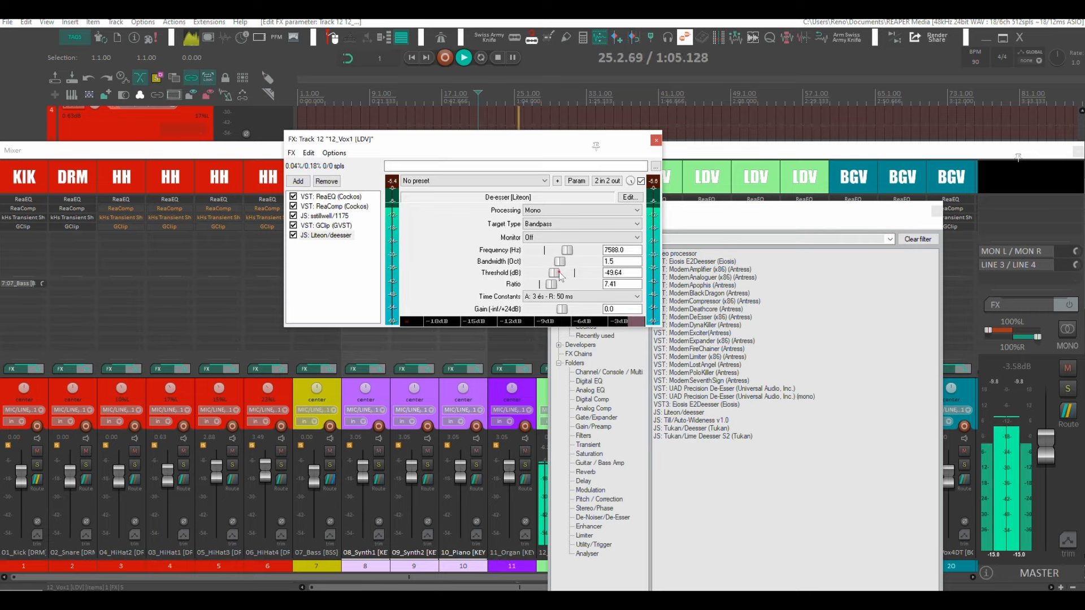
pyautogui.moveTo(560, 272); pyautogui.dragTo(566, 274)
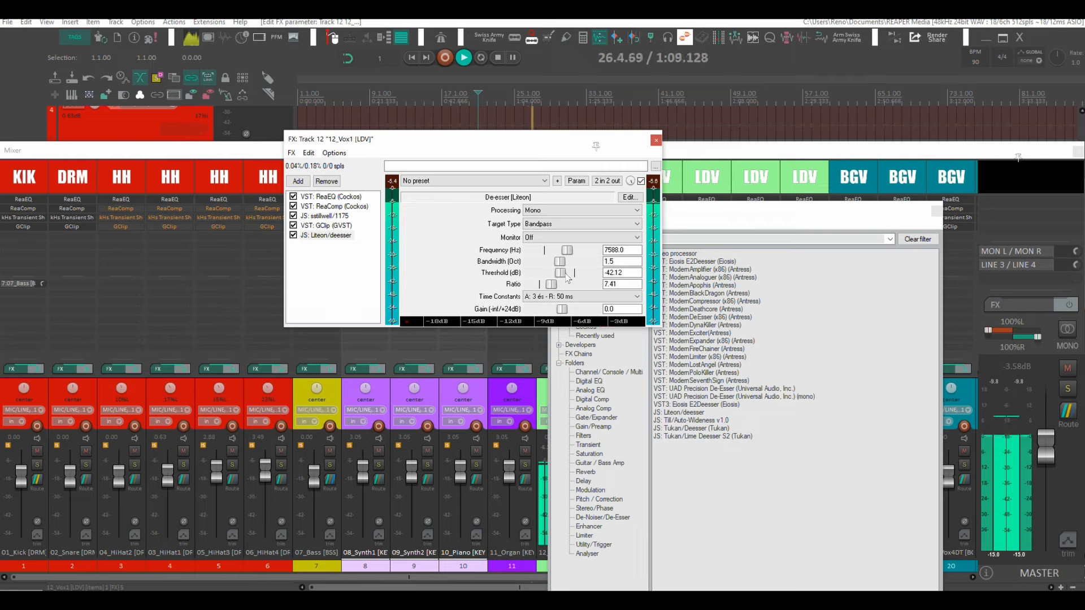
pyautogui.press('space')
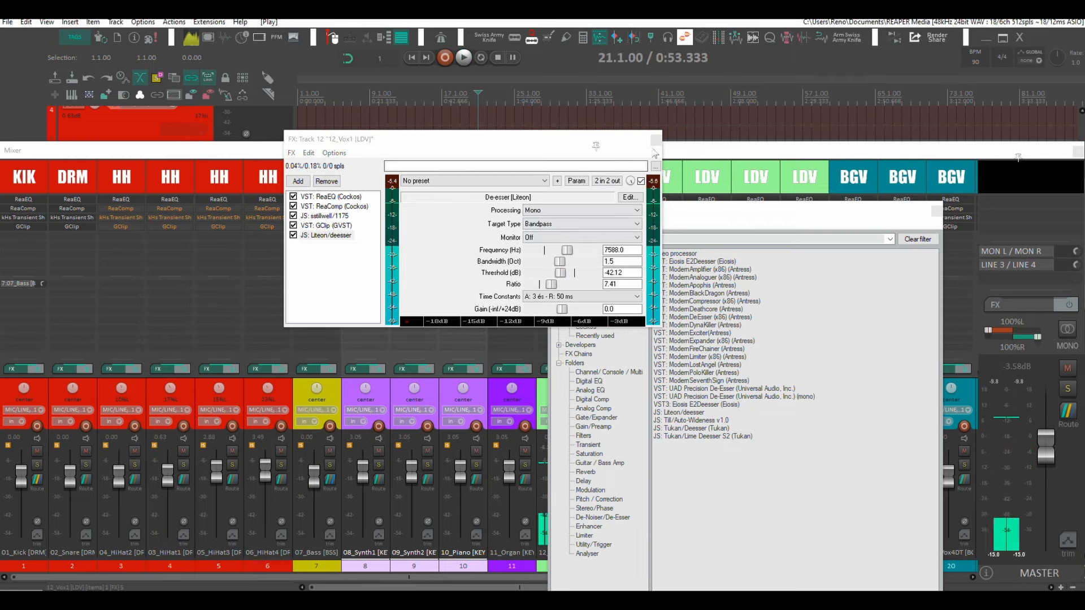
pyautogui.click(656, 140)
pyautogui.click(936, 210)
# Step: Remove all effects from the remaining lead, background and SFX vocal tracks, from Vox2 through VoxSFX
pyautogui.keyDown('alt'); pyautogui.click(598, 368); pyautogui.keyUp('alt')
pyautogui.keyDown('alt'); pyautogui.click(646, 369); pyautogui.keyUp('alt')
pyautogui.keyDown('alt'); pyautogui.click(696, 369); pyautogui.keyUp('alt')
pyautogui.keyDown('alt'); pyautogui.click(744, 369); pyautogui.keyUp('alt')
pyautogui.keyDown('alt'); pyautogui.click(794, 371); pyautogui.keyUp('alt')
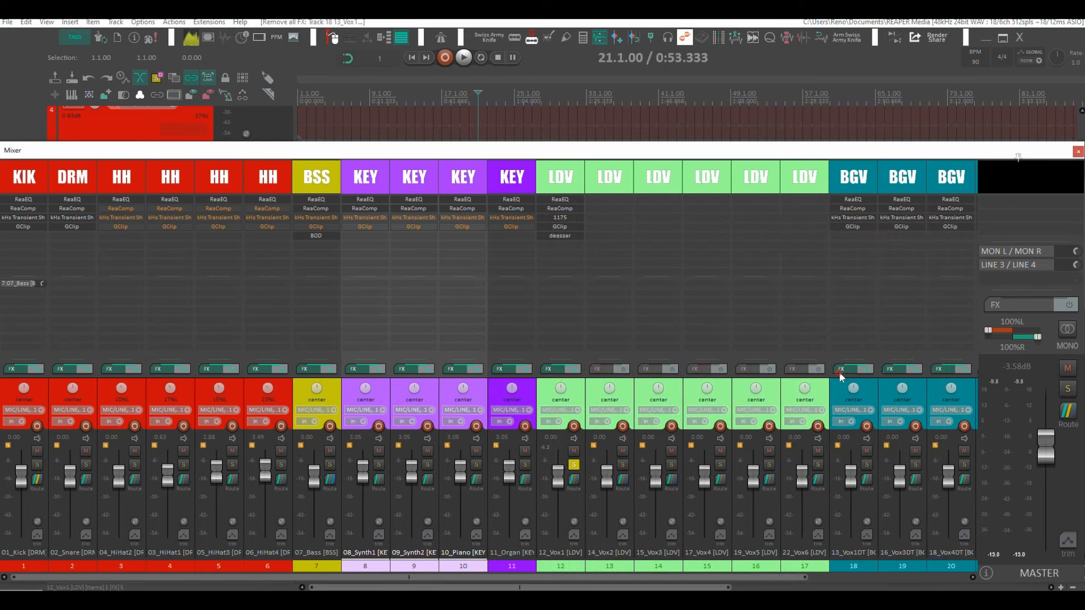
pyautogui.keyDown('alt'); pyautogui.click(841, 371); pyautogui.keyUp('alt')
pyautogui.keyDown('alt'); pyautogui.click(889, 370); pyautogui.keyUp('alt')
pyautogui.scroll(-4, 843, 275)
pyautogui.keyDown('alt'); pyautogui.click(755, 370); pyautogui.keyUp('alt')
pyautogui.keyDown('alt'); pyautogui.click(792, 370); pyautogui.keyUp('alt')
pyautogui.keyDown('alt'); pyautogui.click(844, 370); pyautogui.keyUp('alt')
pyautogui.keyDown('alt'); pyautogui.click(891, 371); pyautogui.keyUp('alt')
pyautogui.keyDown('alt'); pyautogui.click(948, 372); pyautogui.keyUp('alt')
# Step: Copy Vox1's effects chain and paste it onto all the other vocal tracks, from Vox2 through VoxSFX
pyautogui.click(374, 182)
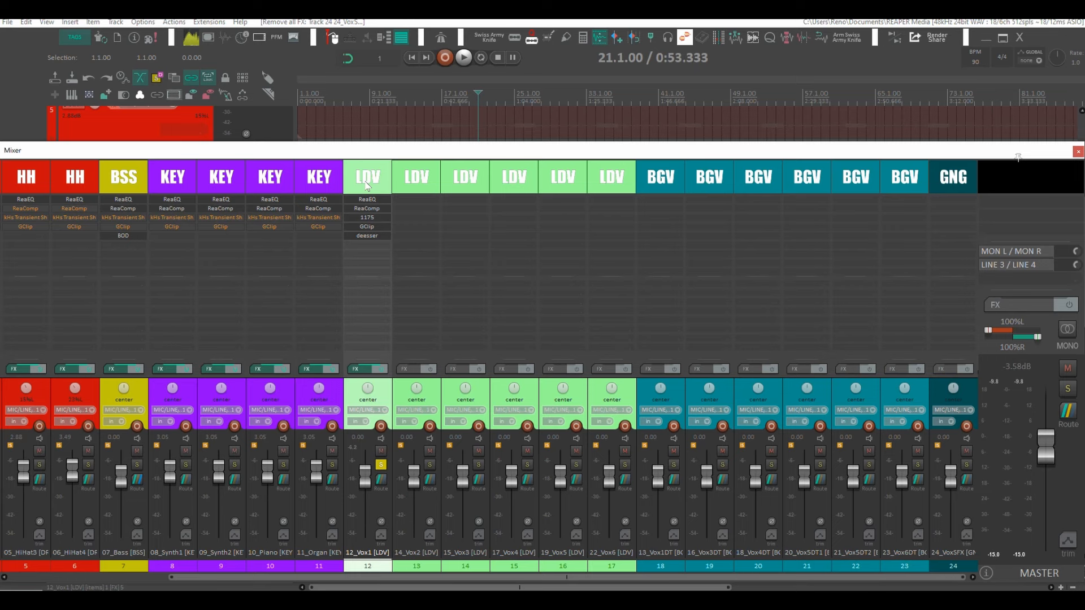
pyautogui.click(413, 181)
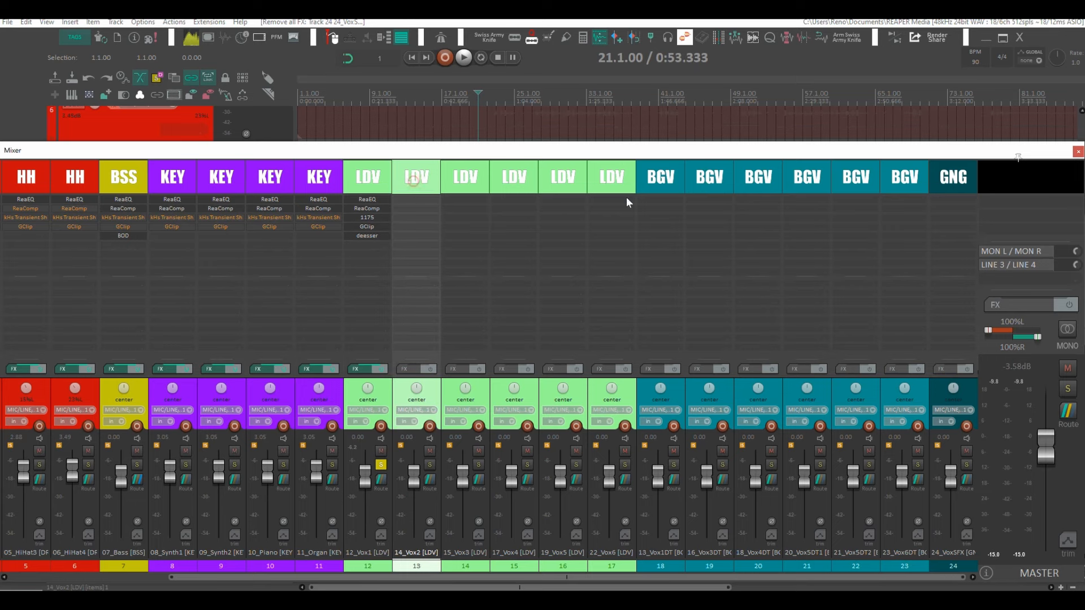
pyautogui.keyDown('shift'); pyautogui.click(947, 186); pyautogui.keyUp('shift')
pyautogui.press('t')
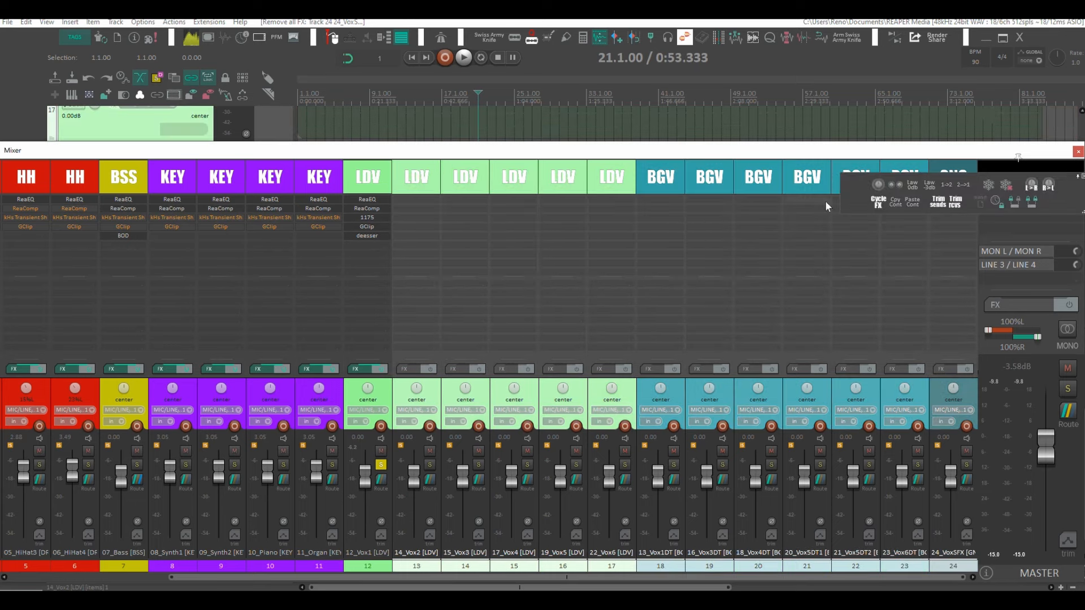
pyautogui.click(906, 202)
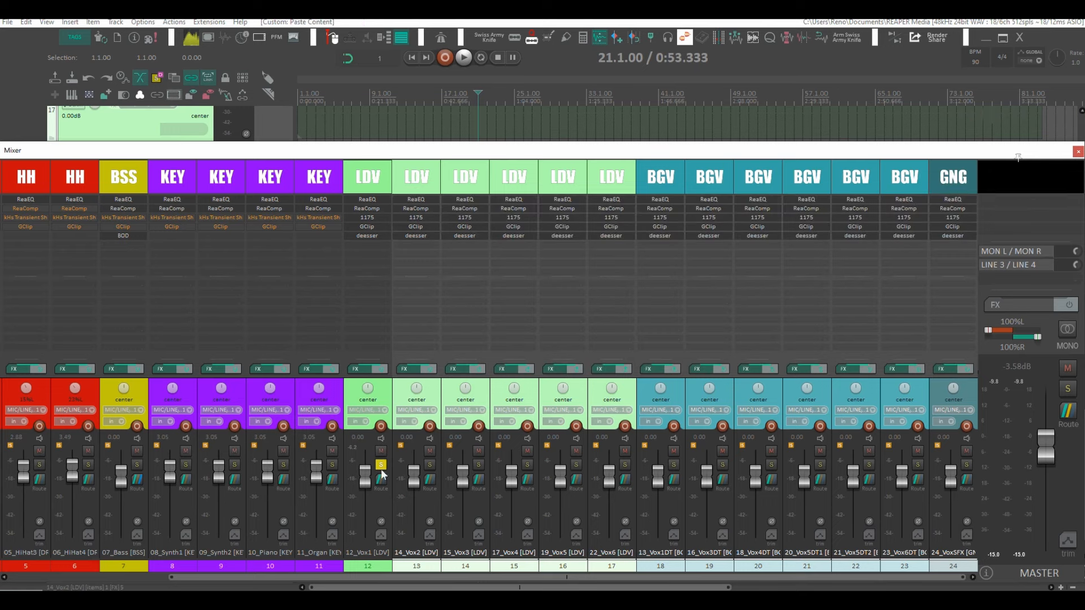
# Step: Unsolo Vox1 and play back the full mix
pyautogui.press('space')
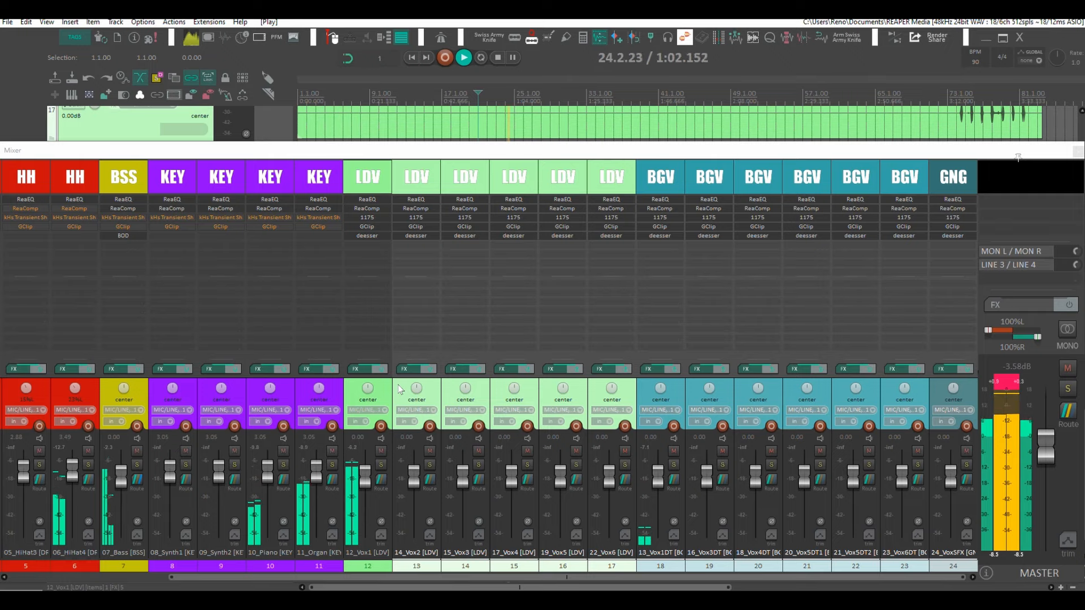
pyautogui.press('space')
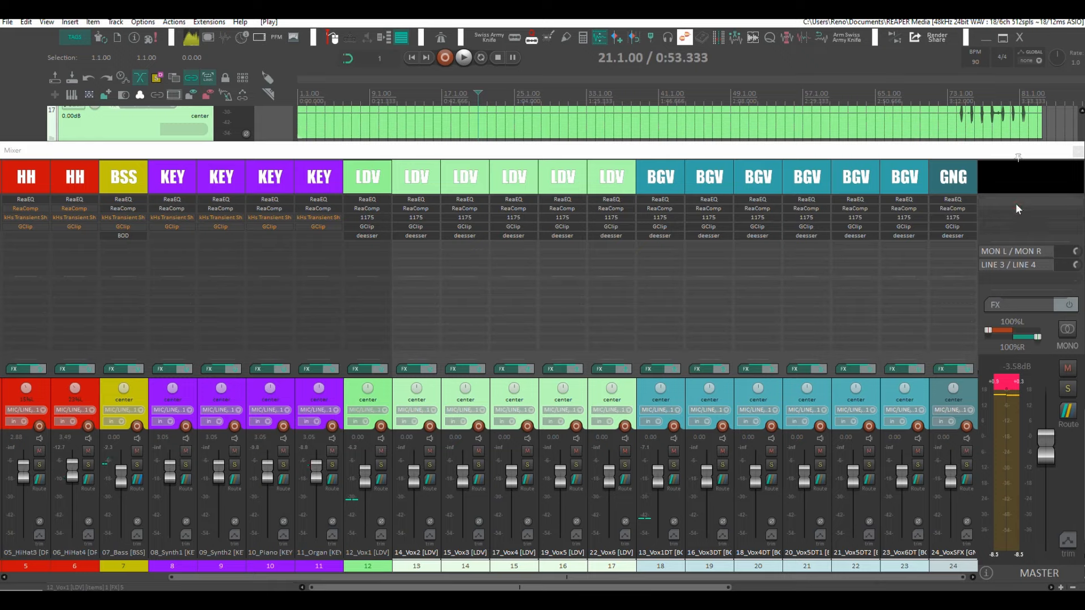
# Step: Add Cockos ReaComp as the first effect on the master track and close the plugin browser
pyautogui.doubleClick(1016, 202)
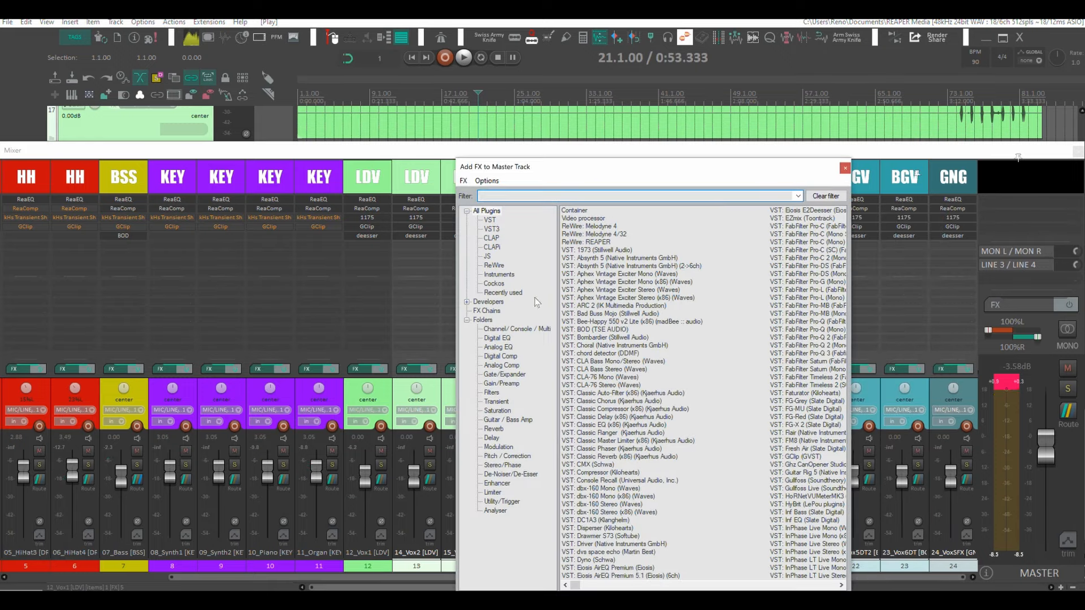
pyautogui.click(501, 283)
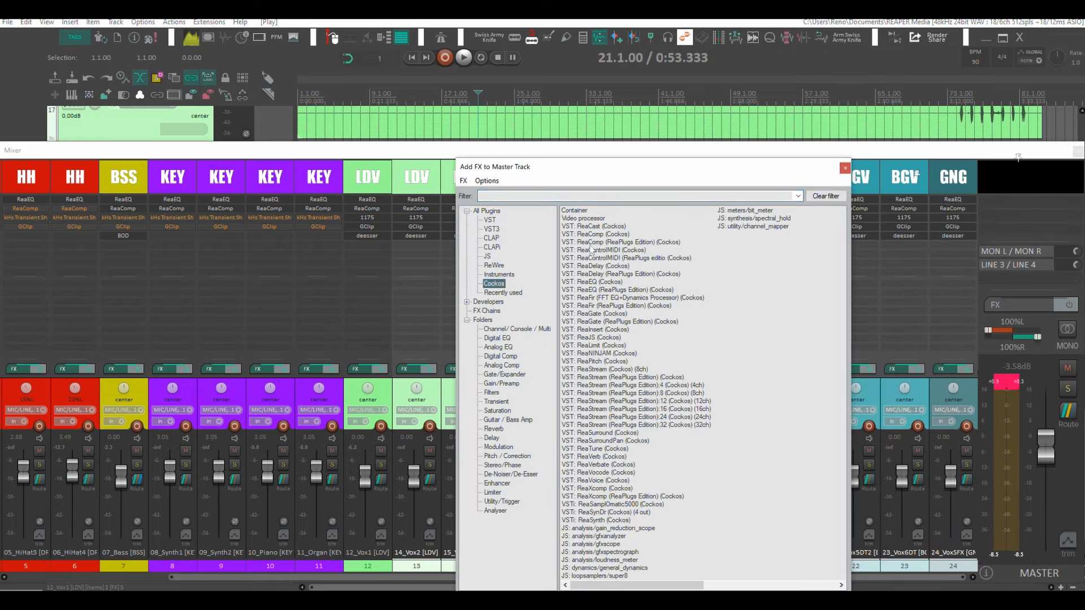
pyautogui.moveTo(993, 204); pyautogui.dragTo(985, 211)
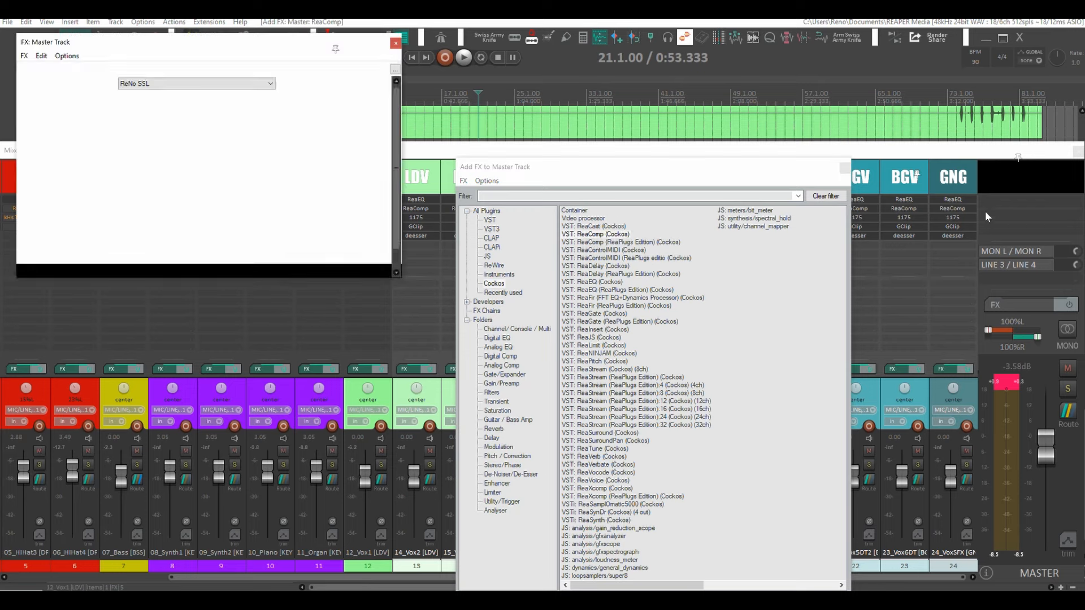
pyautogui.moveTo(242, 48); pyautogui.dragTo(523, 115)
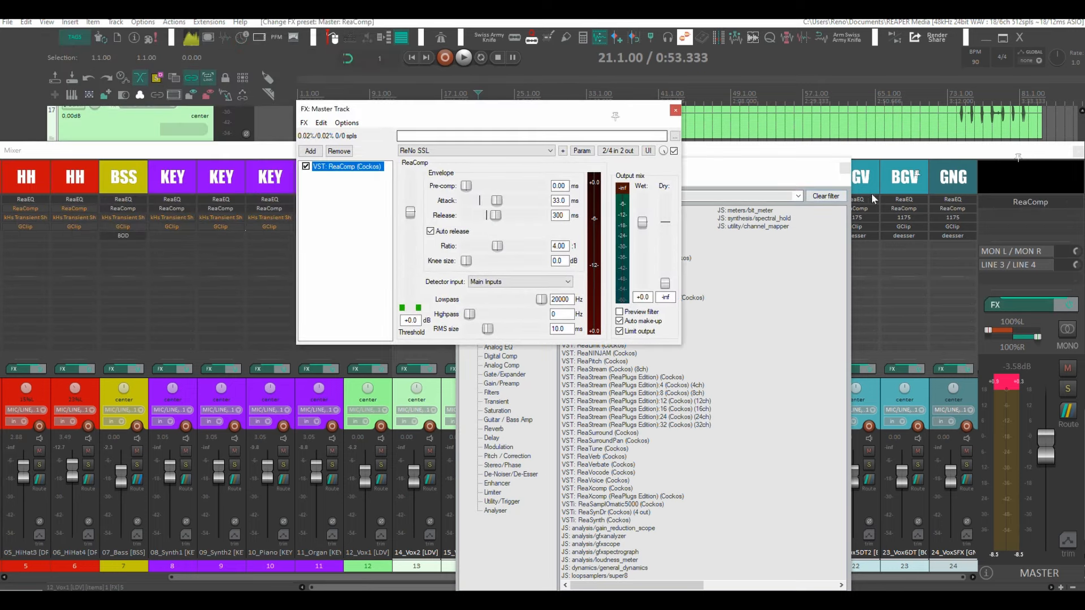
pyautogui.click(844, 167)
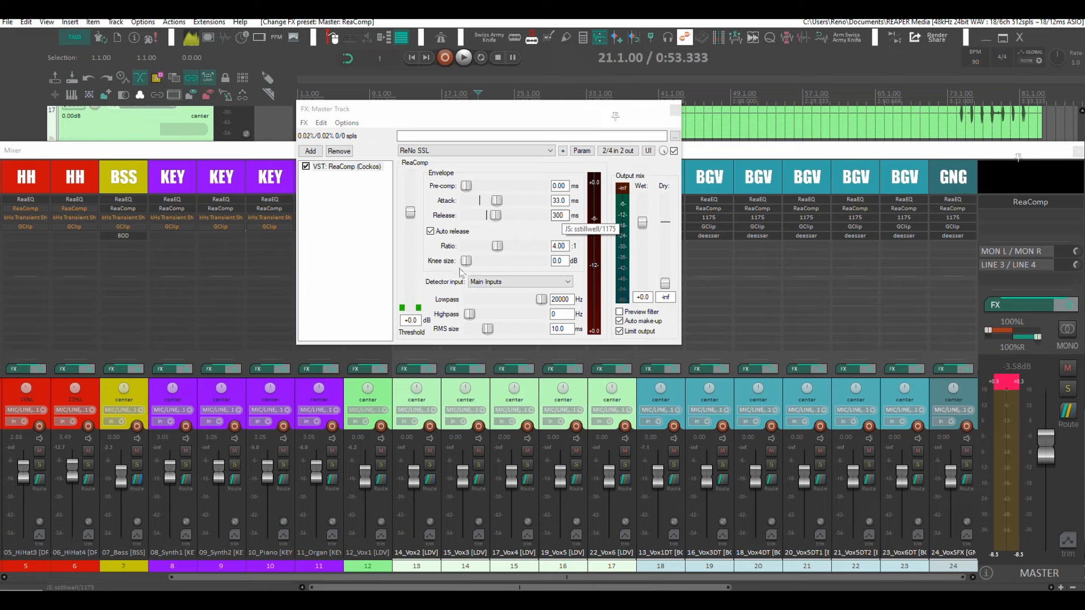
# Step: Set ReaComp to 100 ms attack and release, 70 Hz highpass and -11.2 dB threshold, with auto release, auto make-up and limit output off
pyautogui.click(433, 230)
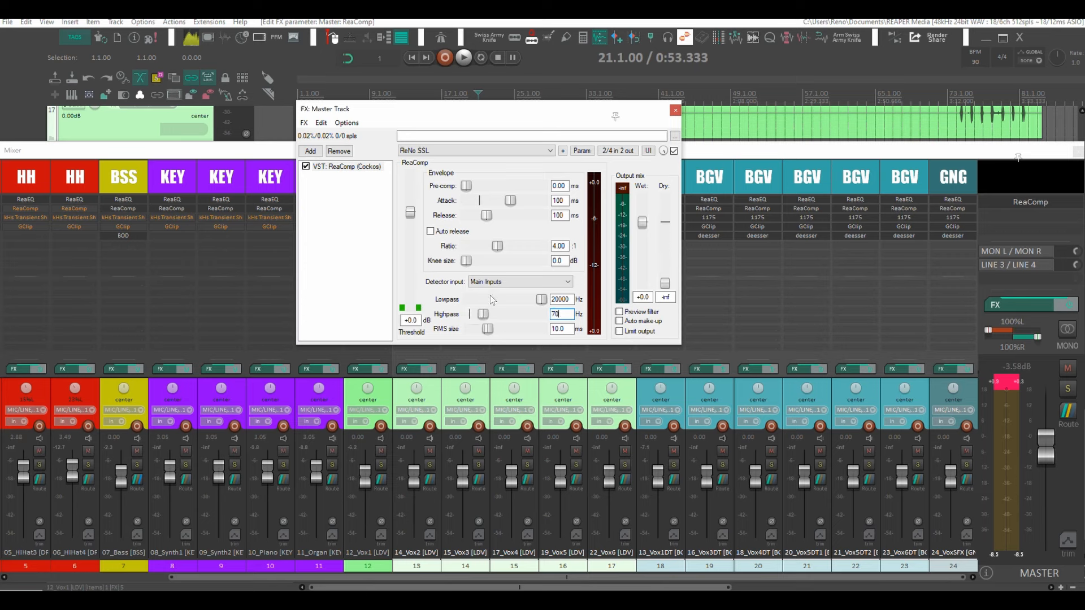
pyautogui.moveTo(492, 113); pyautogui.dragTo(551, 114)
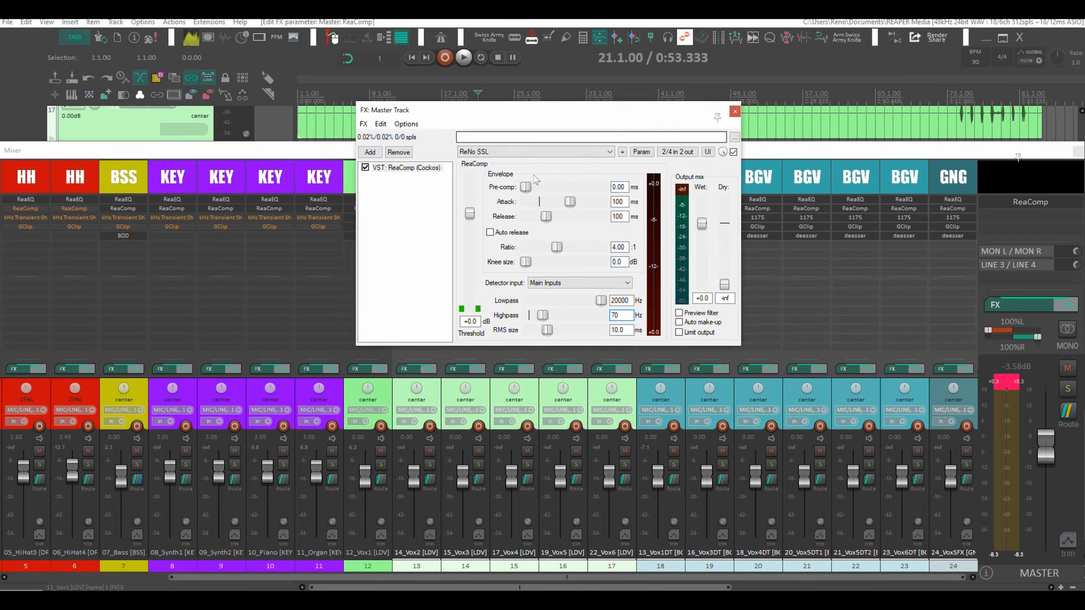
pyautogui.press('space')
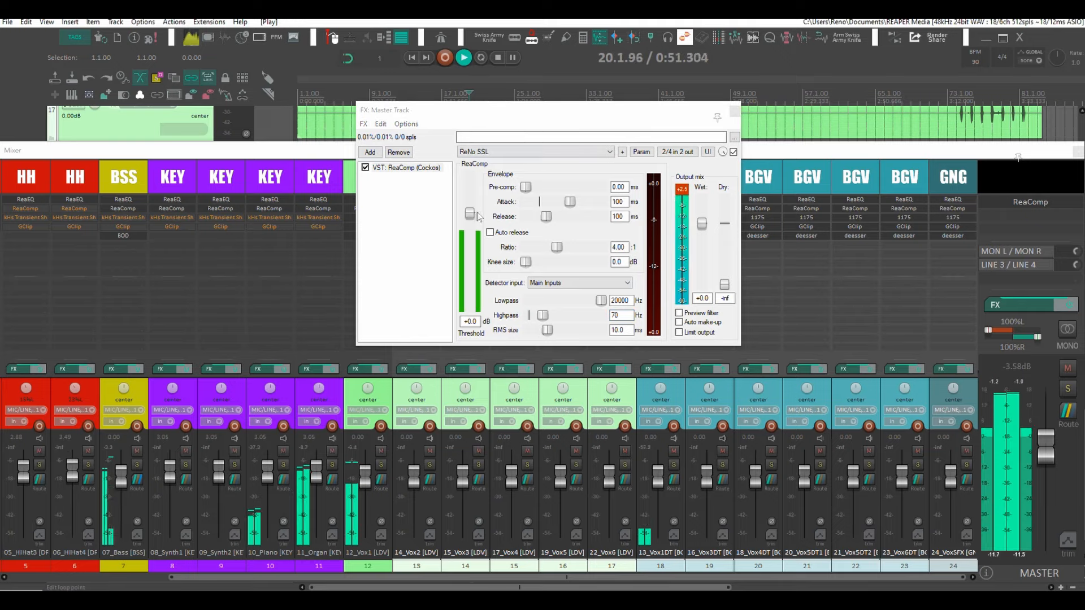
pyautogui.moveTo(472, 218); pyautogui.dragTo(476, 247)
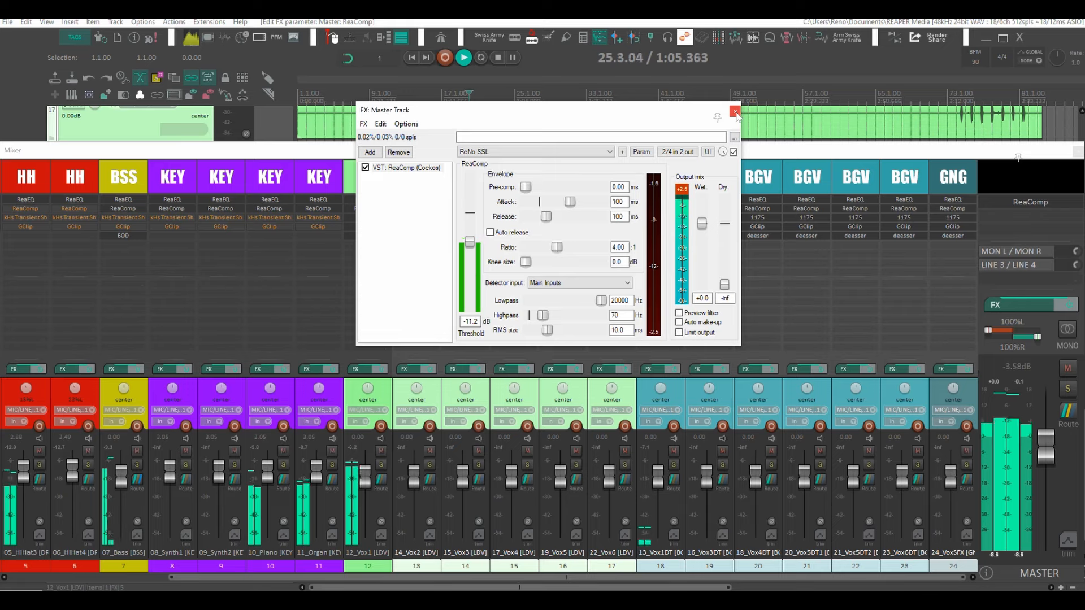
pyautogui.press('space')
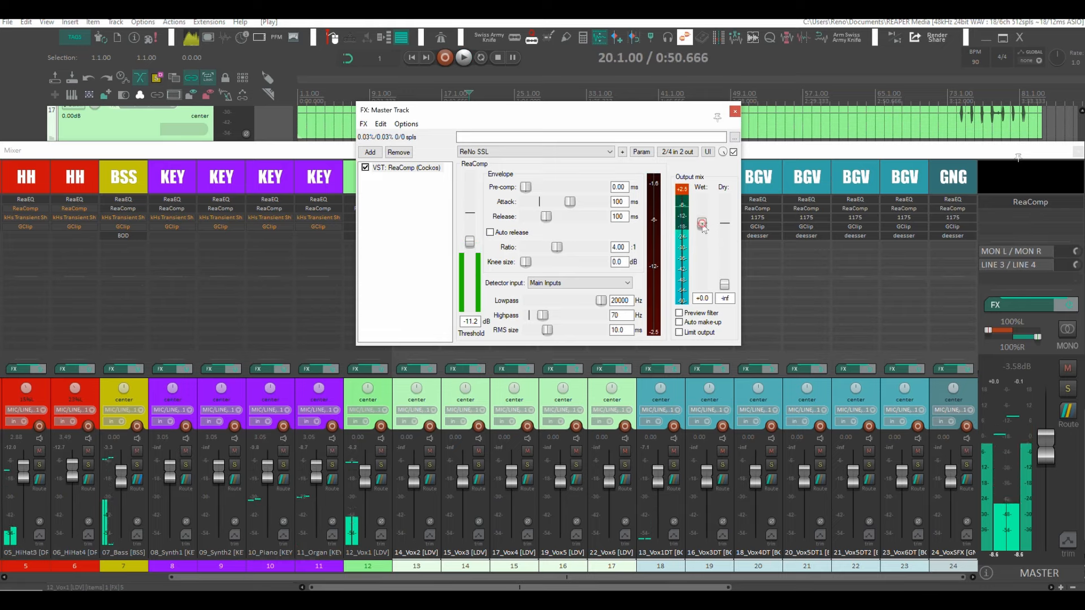
# Step: Lower ReaComp's wet output to -3.5 dB, check it in playback, and reset the master volume to 0.00 dB
pyautogui.moveTo(703, 224); pyautogui.dragTo(704, 232)
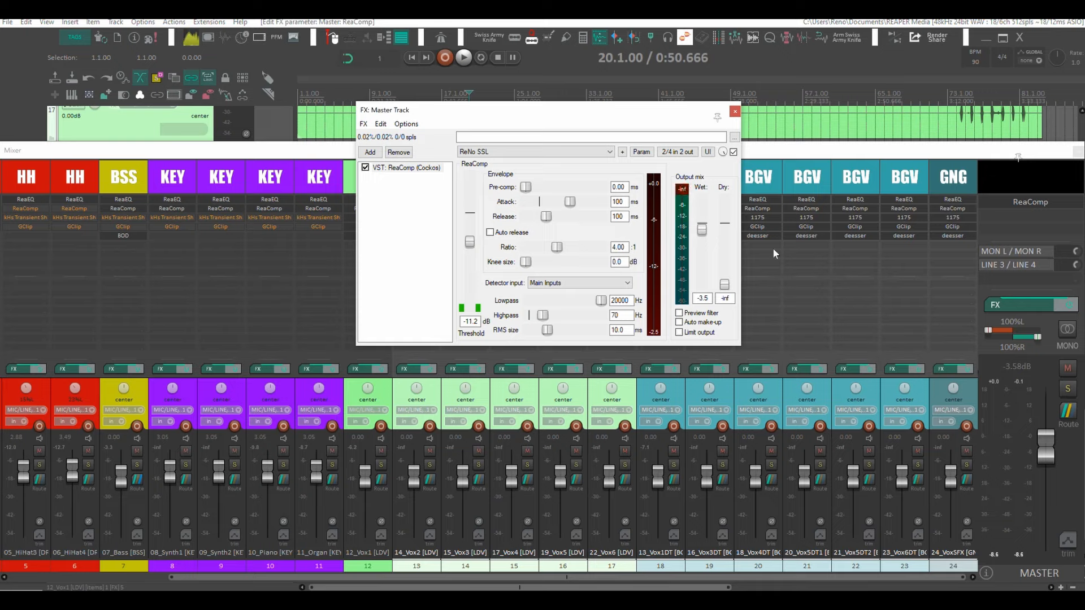
pyautogui.press('space')
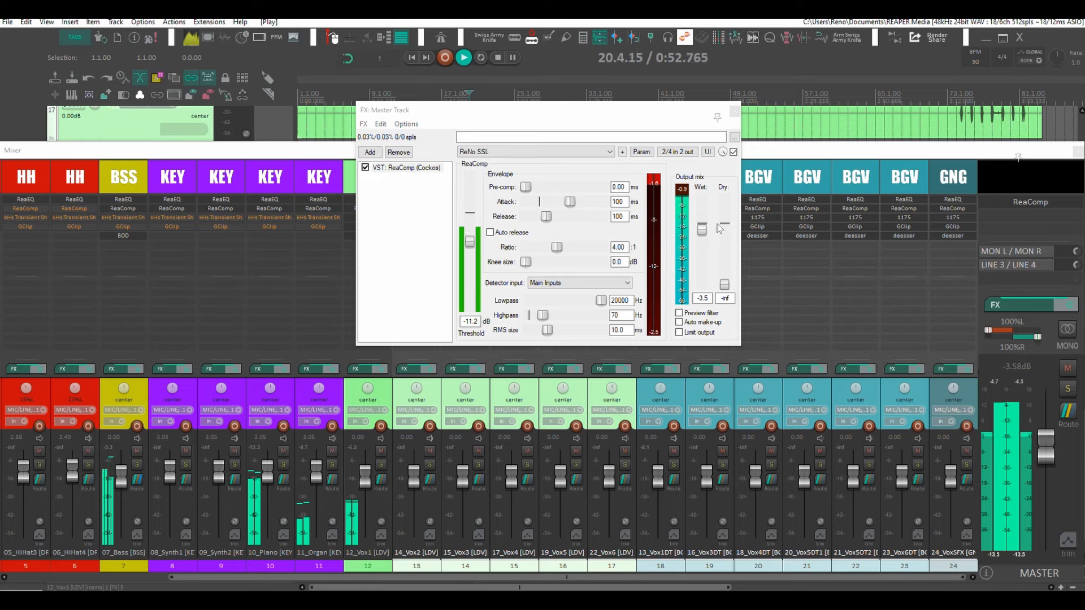
pyautogui.press('space')
pyautogui.click(734, 113)
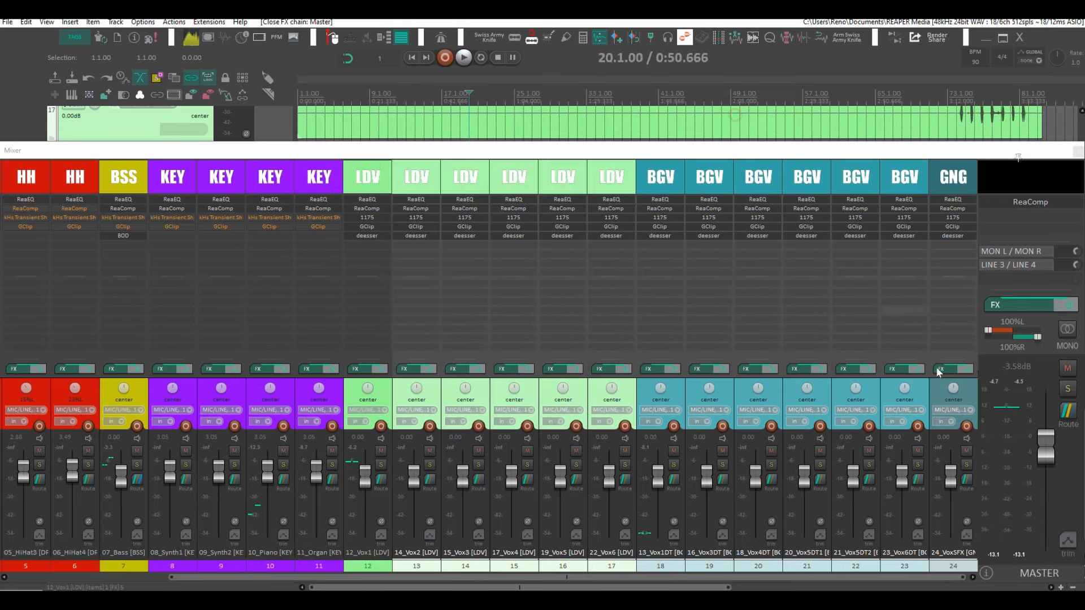
pyautogui.doubleClick(1040, 442)
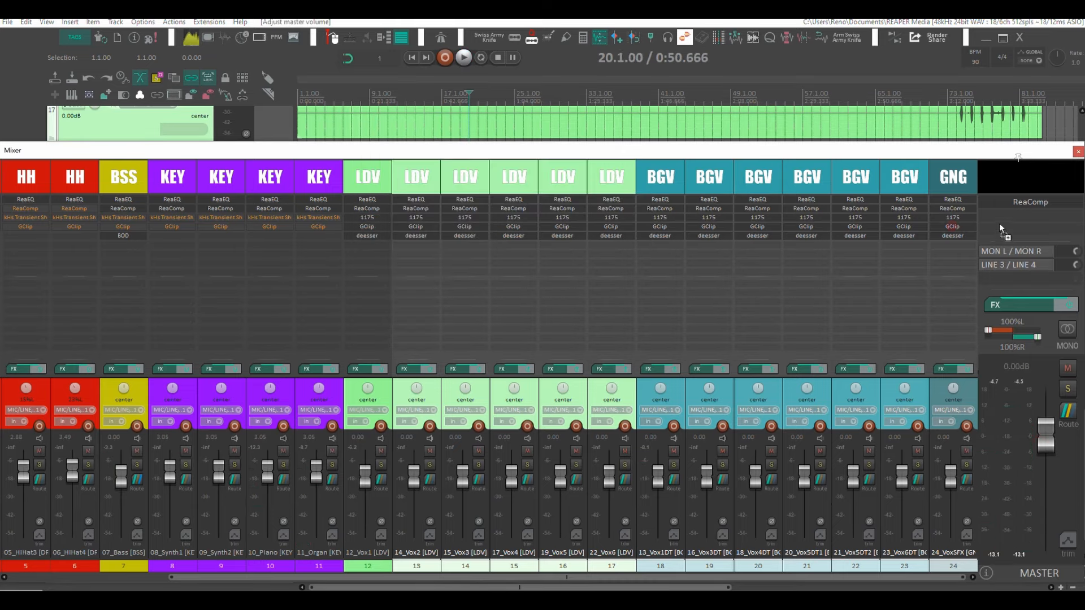
# Step: Copy GClip from the VoxSFX track to the master and set gain to 2.6 dB, clip to 100% and softness to 9%
pyautogui.moveTo(989, 225); pyautogui.dragTo(1016, 212)
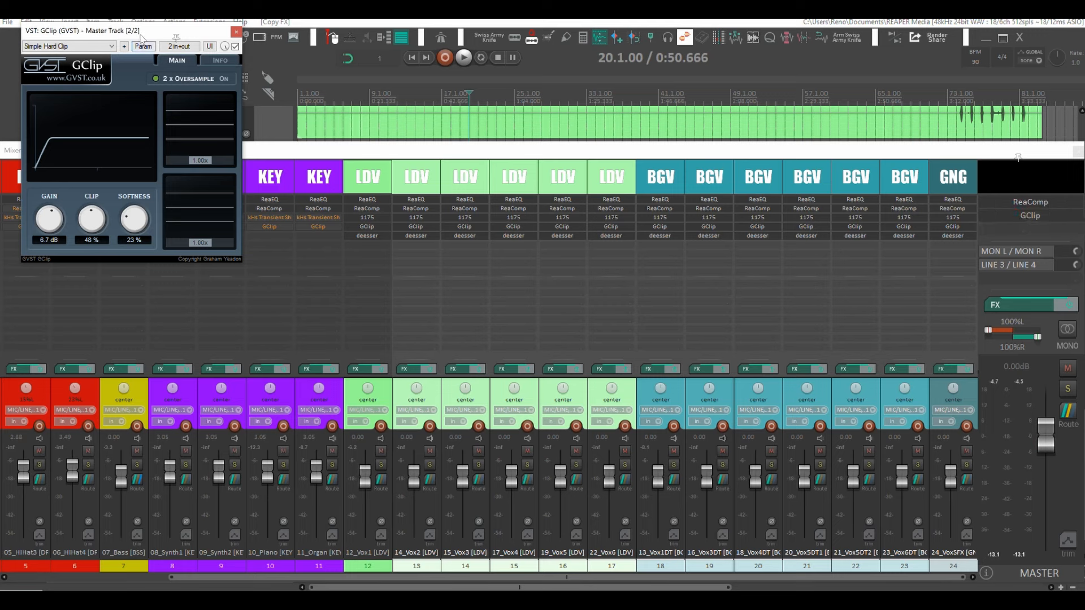
pyautogui.moveTo(102, 235); pyautogui.dragTo(84, 170)
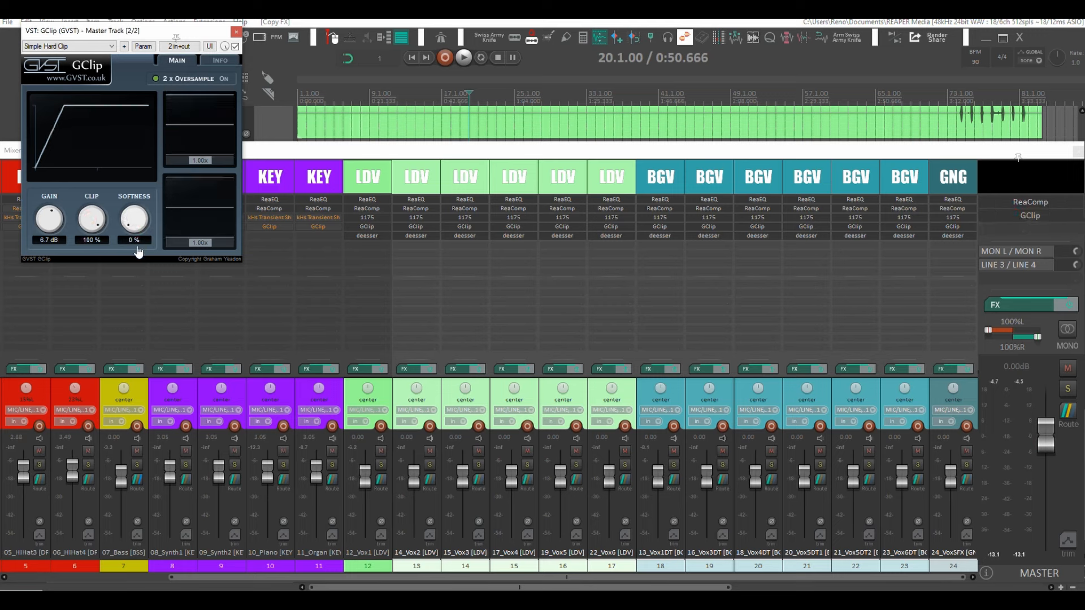
pyautogui.moveTo(144, 32); pyautogui.dragTo(418, 146)
pyautogui.moveTo(323, 334)
pyautogui.mouseDown()
pyautogui.moveTo(323, 356)
pyautogui.moveTo(318, 329)
pyautogui.mouseUp()
pyautogui.press('space')
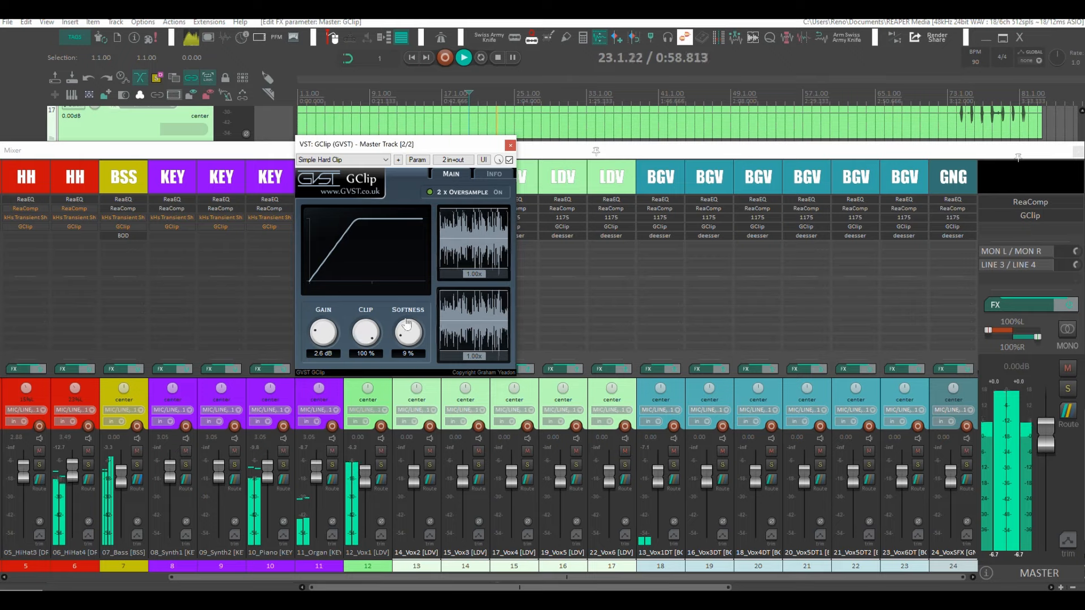
# Step: Scale GClip's first waveform display to 0.57x, compare both waveforms during playback, and close the plugin window
pyautogui.moveTo(477, 276); pyautogui.dragTo(468, 279)
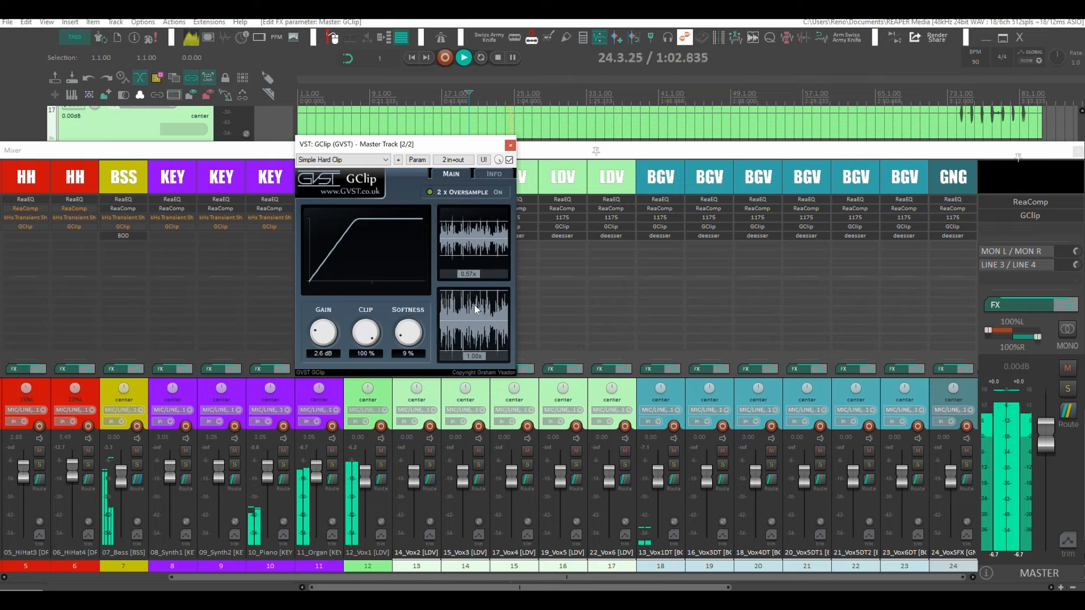
pyautogui.press('space')
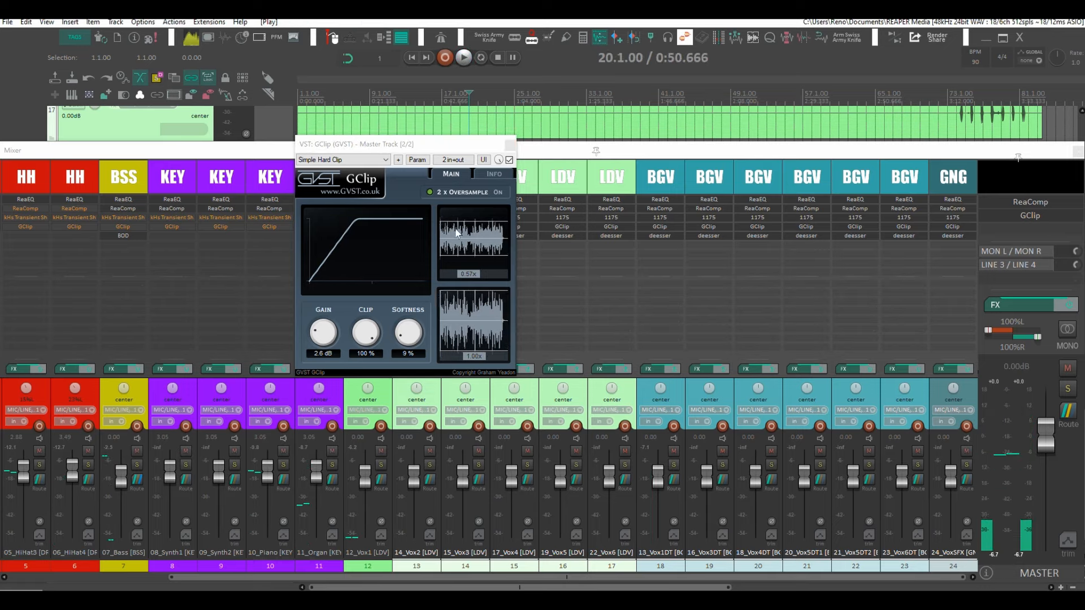
pyautogui.click(510, 146)
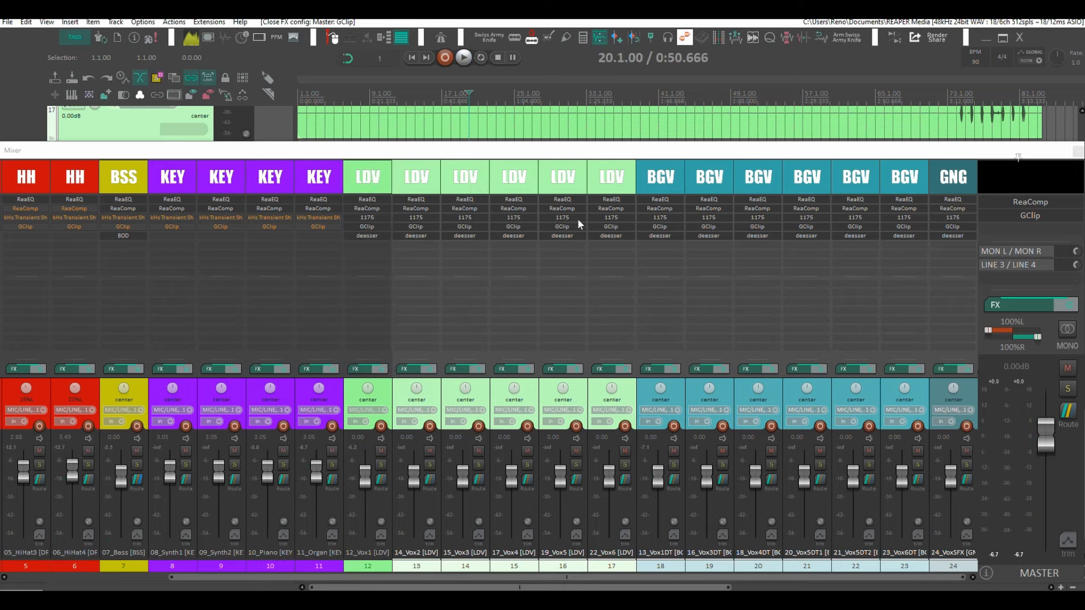
# Step: Add Cockos ReaLimit after GClip on the master track with a brickwall ceiling of 0.00 dB
pyautogui.doubleClick(1002, 229)
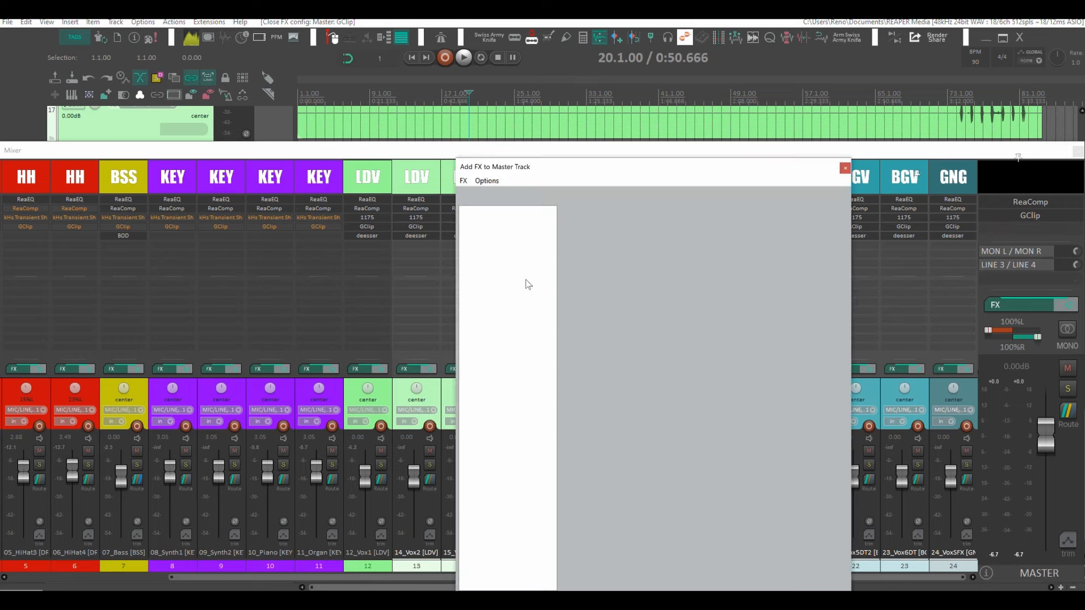
pyautogui.click(494, 284)
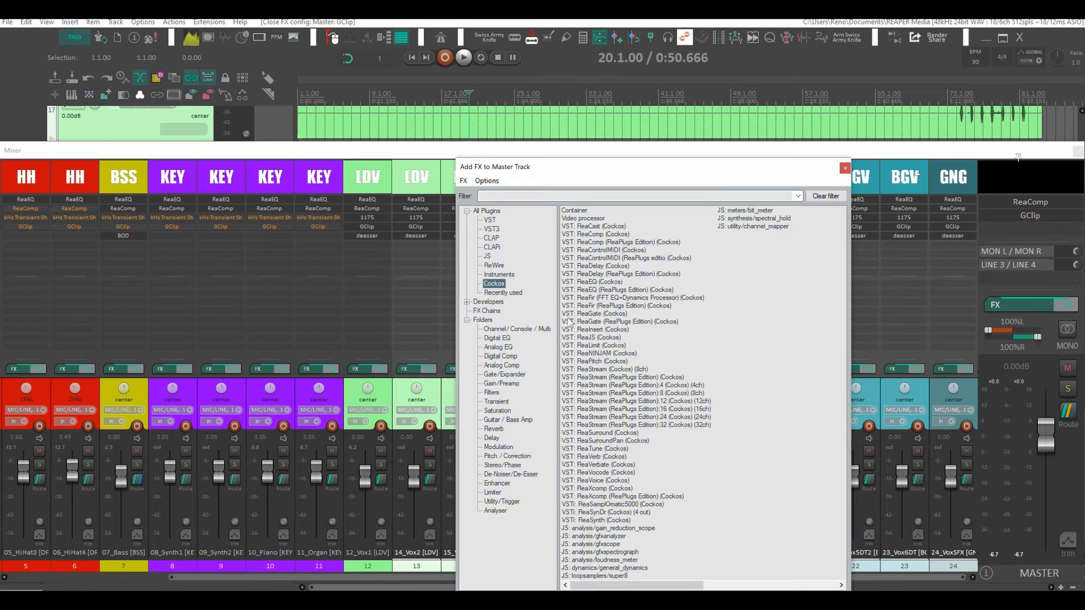
pyautogui.doubleClick(594, 346)
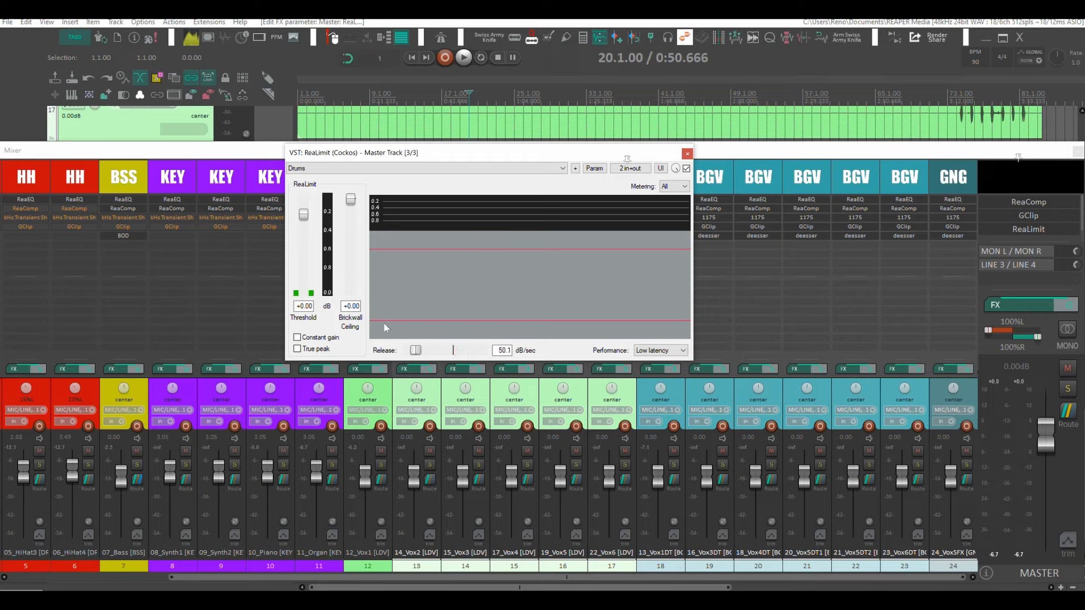
# Step: While playing the mix, set ReaLimit's threshold to -0.90 dB and release to 37.4 dB/sec, then close its window
pyautogui.press('space')
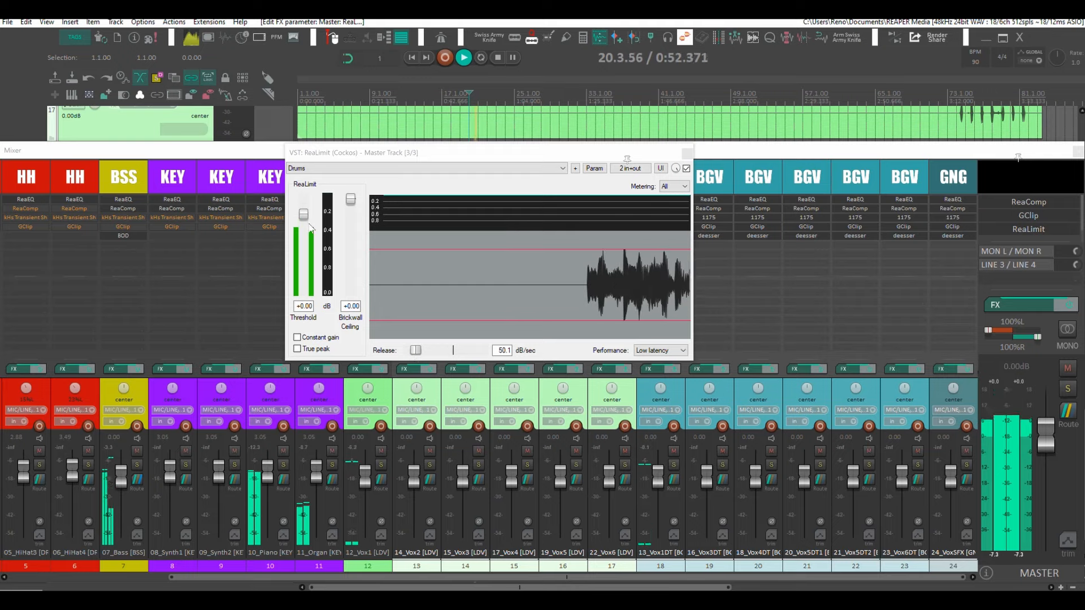
pyautogui.moveTo(304, 214); pyautogui.dragTo(307, 217)
pyautogui.moveTo(415, 350); pyautogui.dragTo(423, 354)
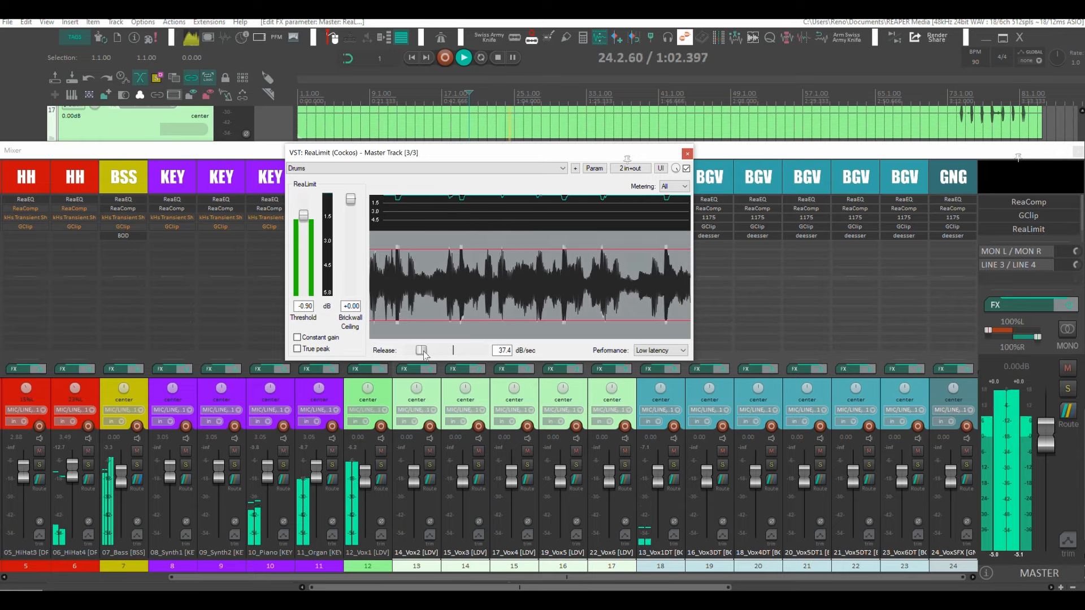
pyautogui.press('space')
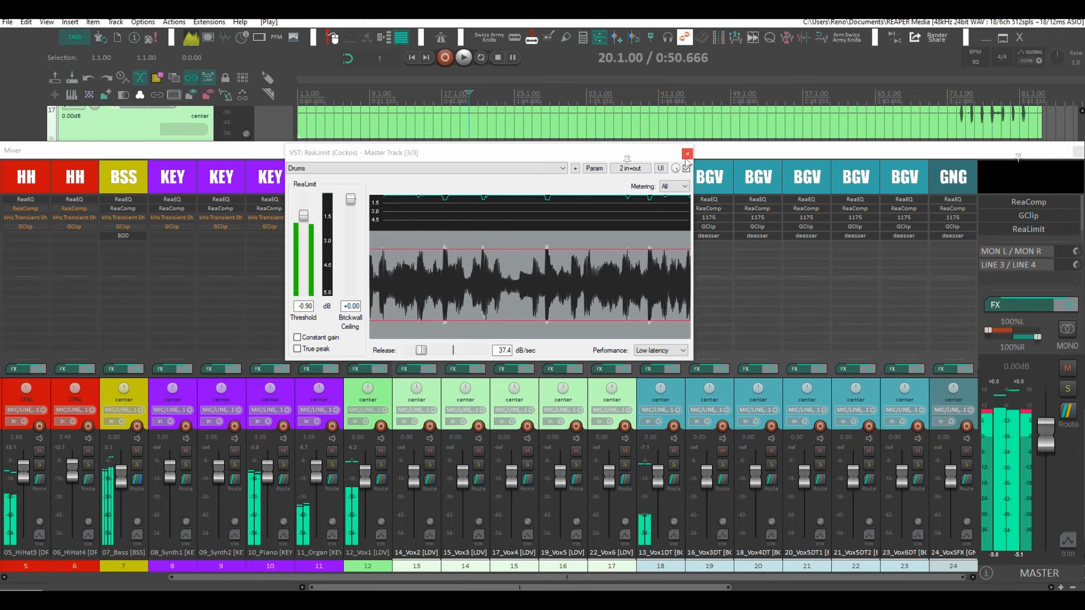
pyautogui.click(687, 154)
# Step: Make room for more master effects, add ReaEQ and move it between ReaComp and GClip
pyautogui.moveTo(1020, 242); pyautogui.dragTo(1020, 259)
pyautogui.doubleClick(1016, 246)
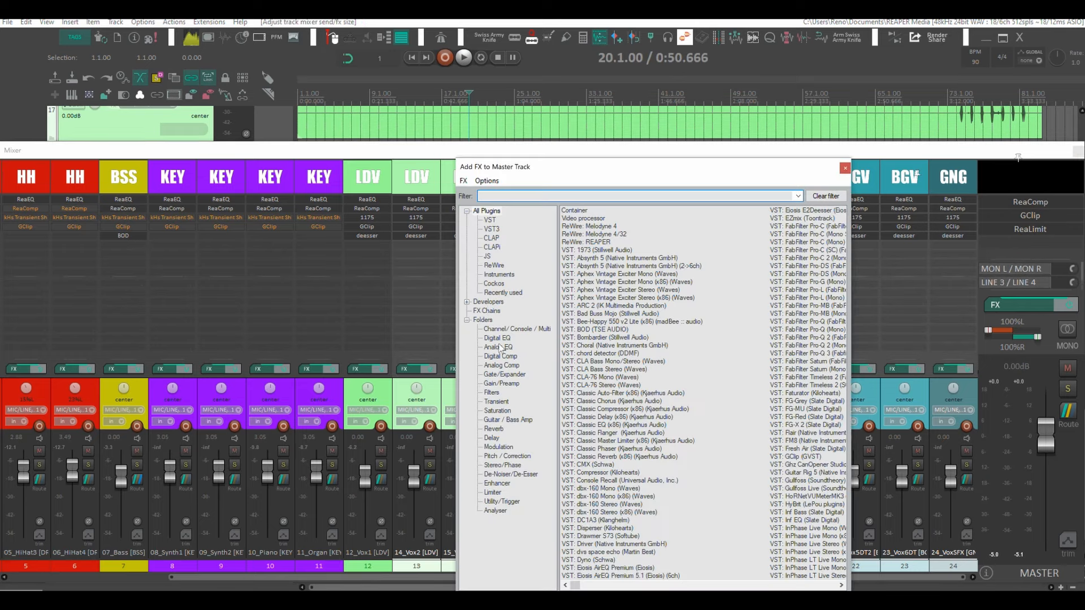
pyautogui.click(498, 338)
pyautogui.doubleClick(596, 235)
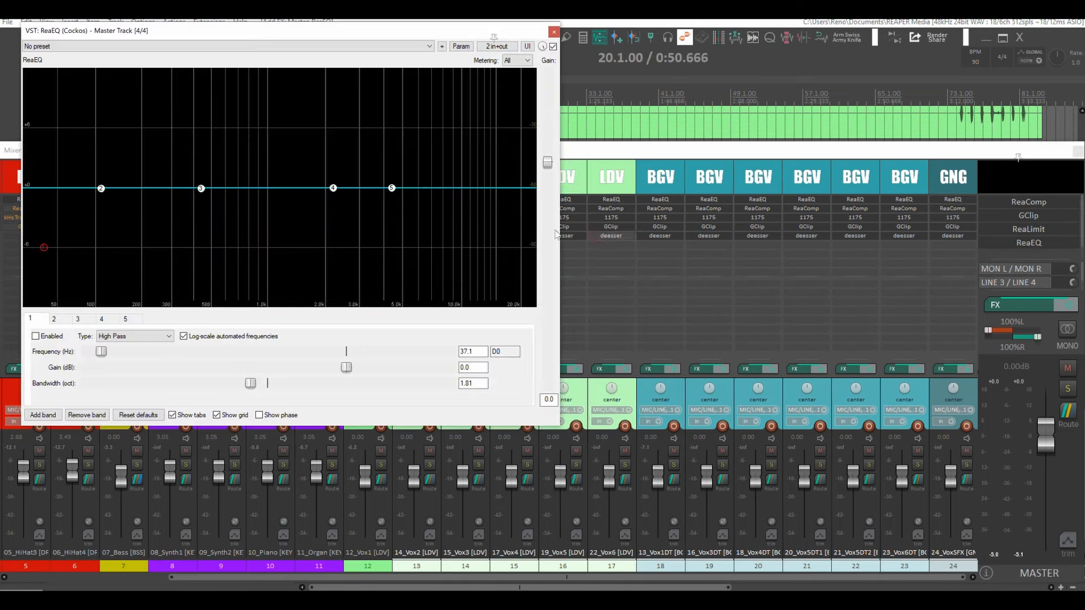
pyautogui.moveTo(421, 30); pyautogui.dragTo(811, 115)
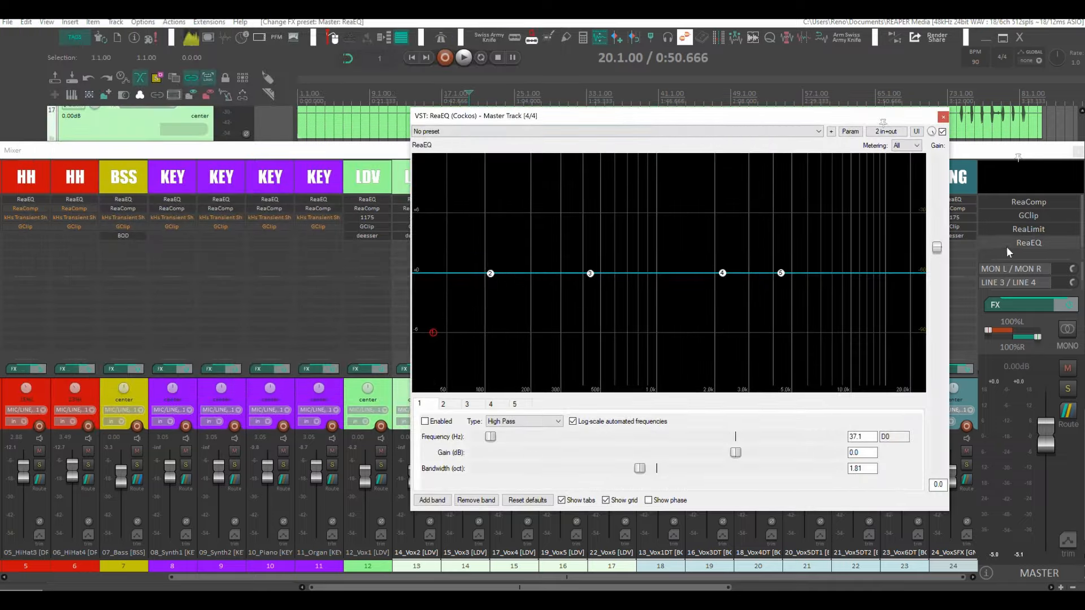
pyautogui.moveTo(1007, 247); pyautogui.dragTo(1011, 237)
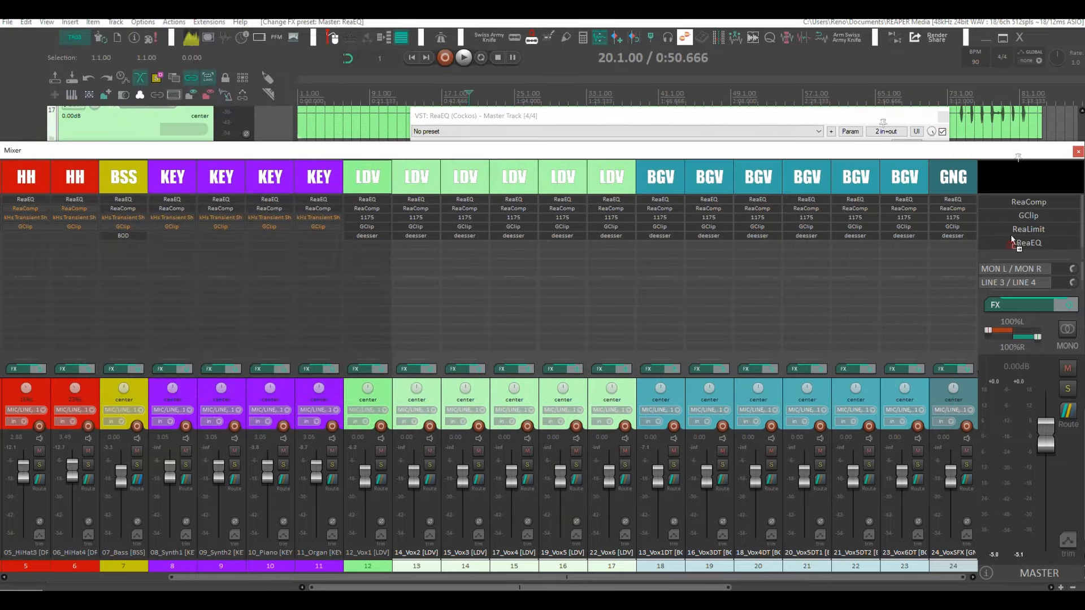
pyautogui.click(739, 116)
# Step: Set the master ReaEQ's high-pass band to 20 Hz and cut band 3 by about 3 dB at 140.8 Hz with 1.40 oct bandwidth
pyautogui.press('space')
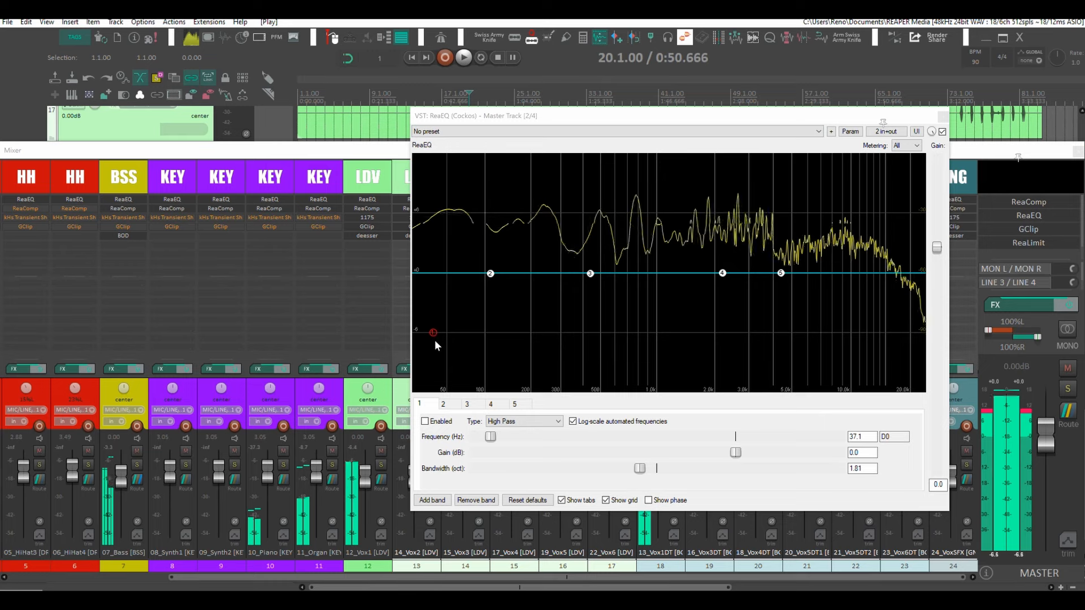
pyautogui.moveTo(434, 341); pyautogui.dragTo(412, 341)
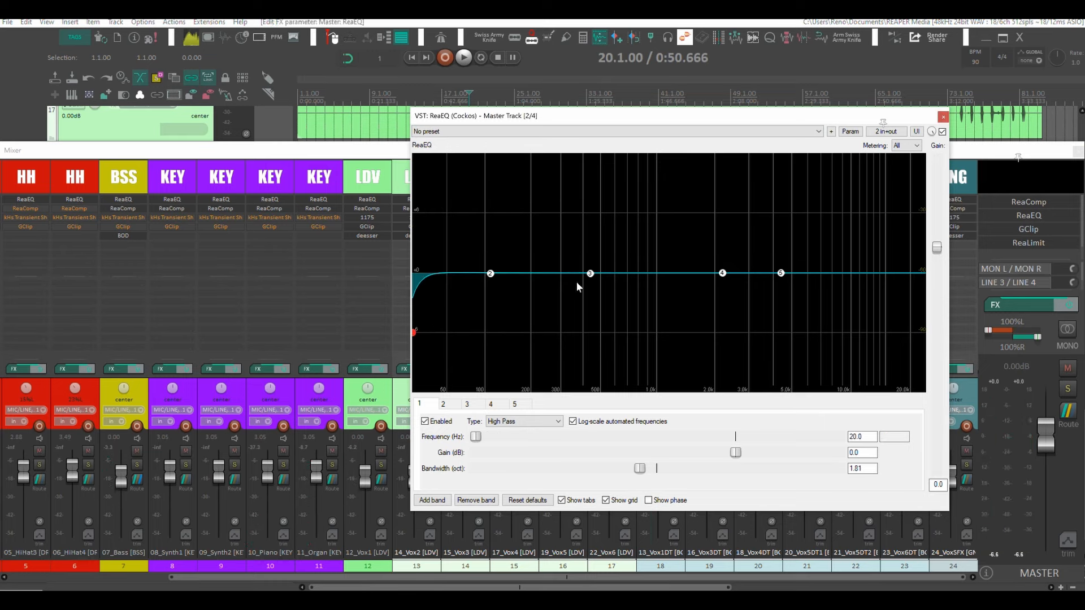
pyautogui.press('space')
pyautogui.moveTo(590, 273); pyautogui.dragTo(507, 307)
pyautogui.press('space')
pyautogui.press('space')
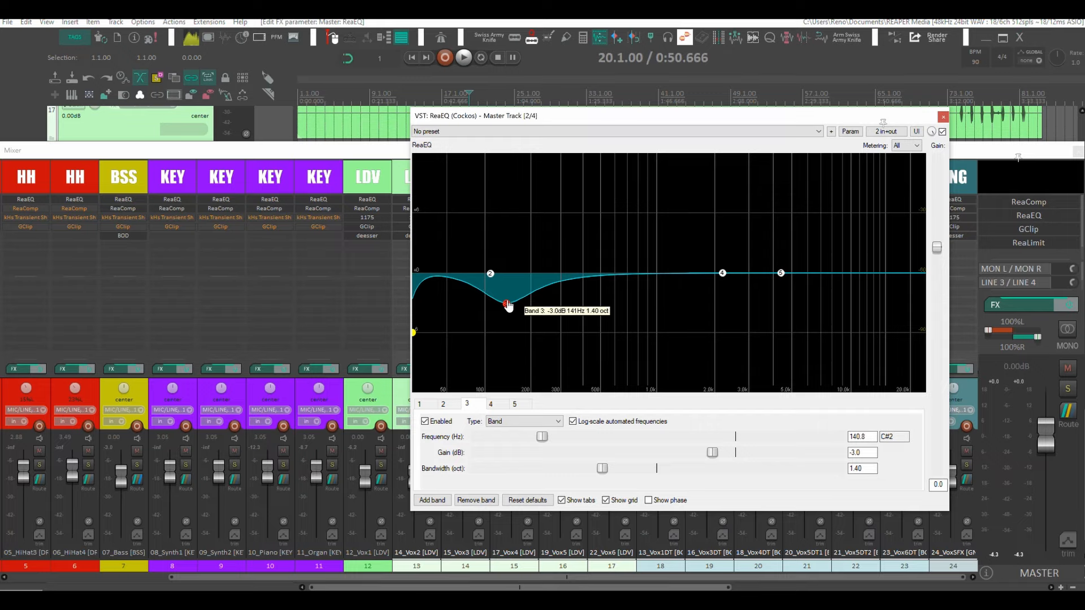
# Step: Cut band 4 of the master ReaEQ by 1.9 dB at 3737.8 Hz with 2.00 oct bandwidth, checking it in playback
pyautogui.click(722, 273)
pyautogui.press('space')
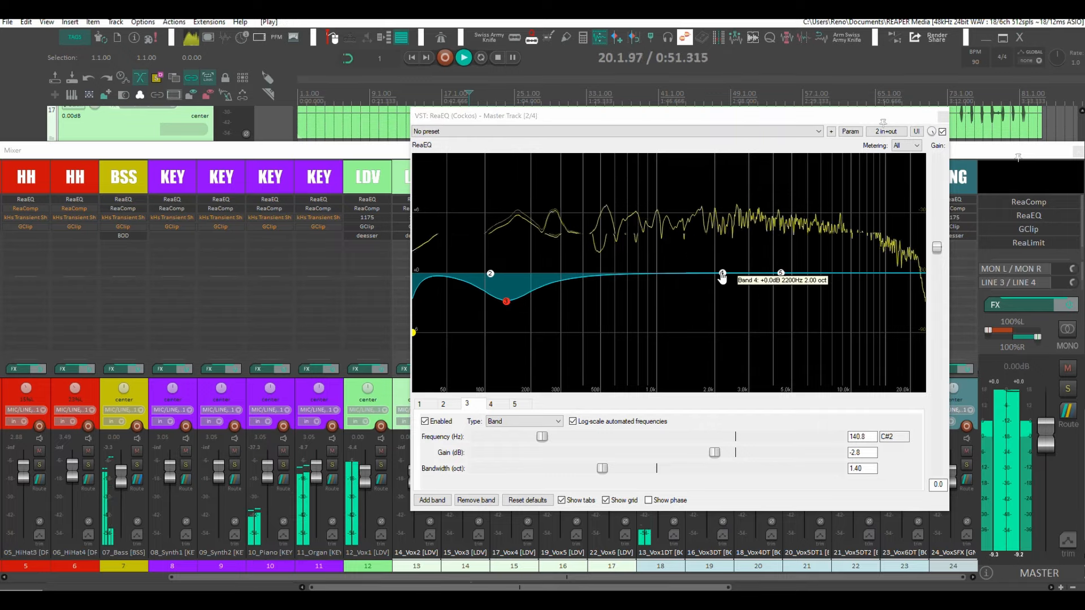
pyautogui.press('space')
pyautogui.moveTo(723, 273); pyautogui.dragTo(768, 292)
pyautogui.press('space')
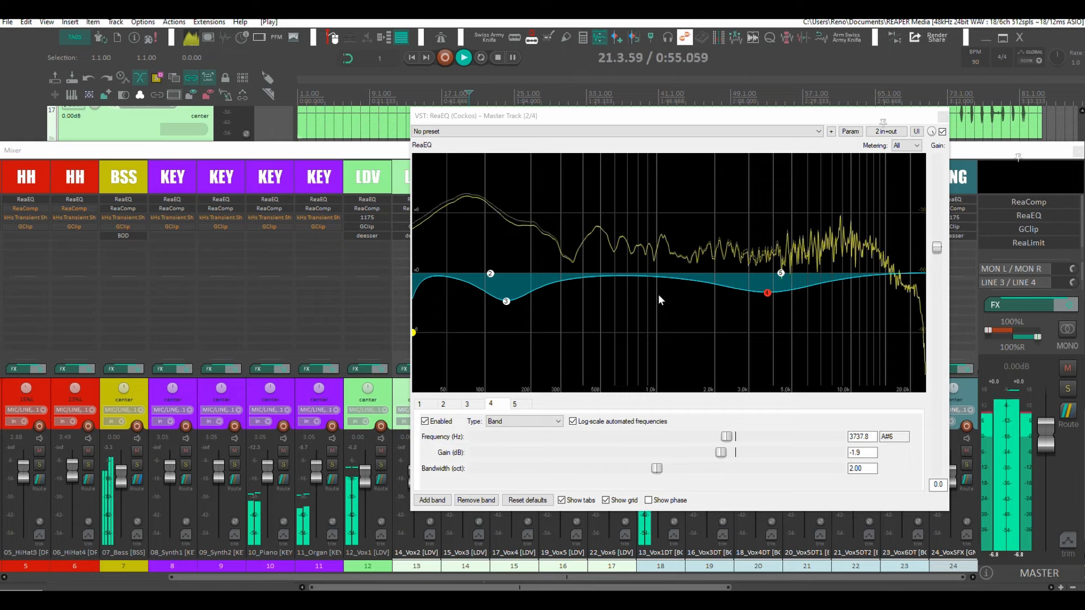
# Step: Play the mix and examine its spectrum in the monitoring chain's SPAN RMS analyzer, then close the monitoring FX
pyautogui.click(943, 116)
pyautogui.hscroll(-4, 526, 184)
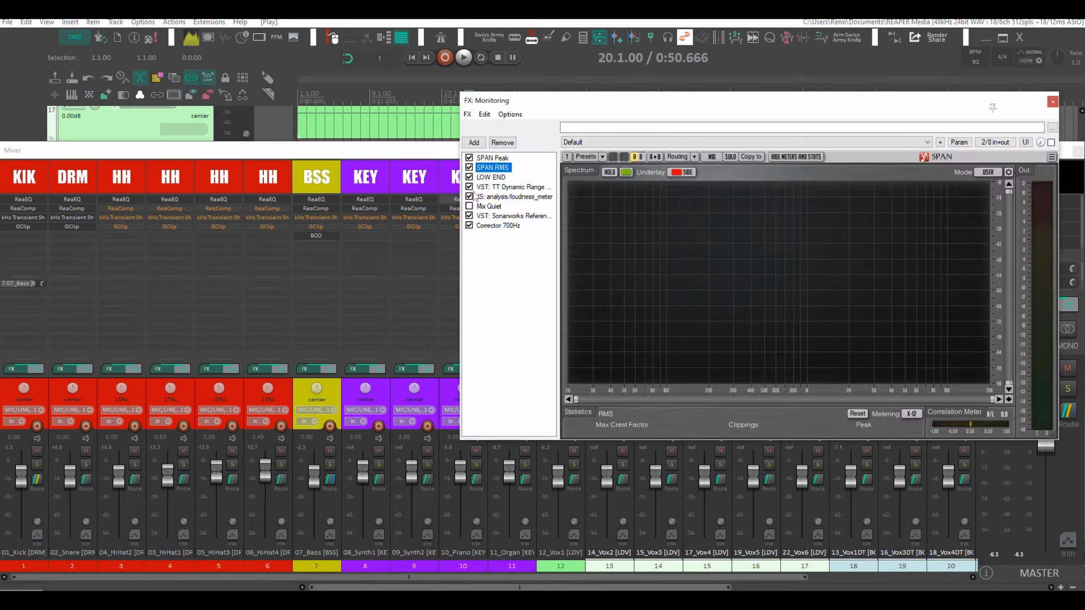
pyautogui.moveTo(745, 98); pyautogui.dragTo(468, 103)
pyautogui.press('space')
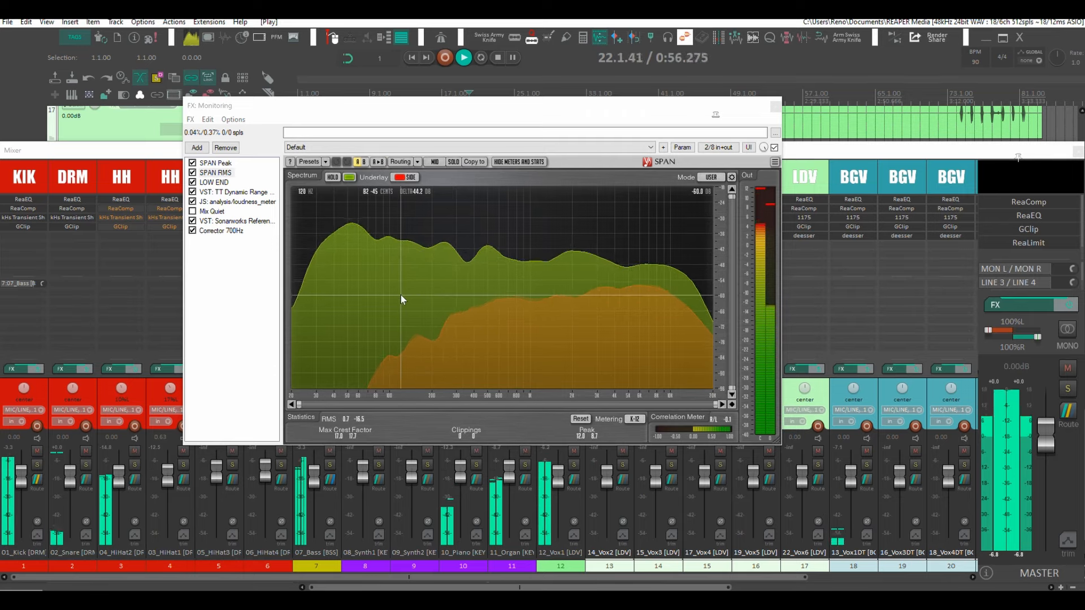
pyautogui.press('space')
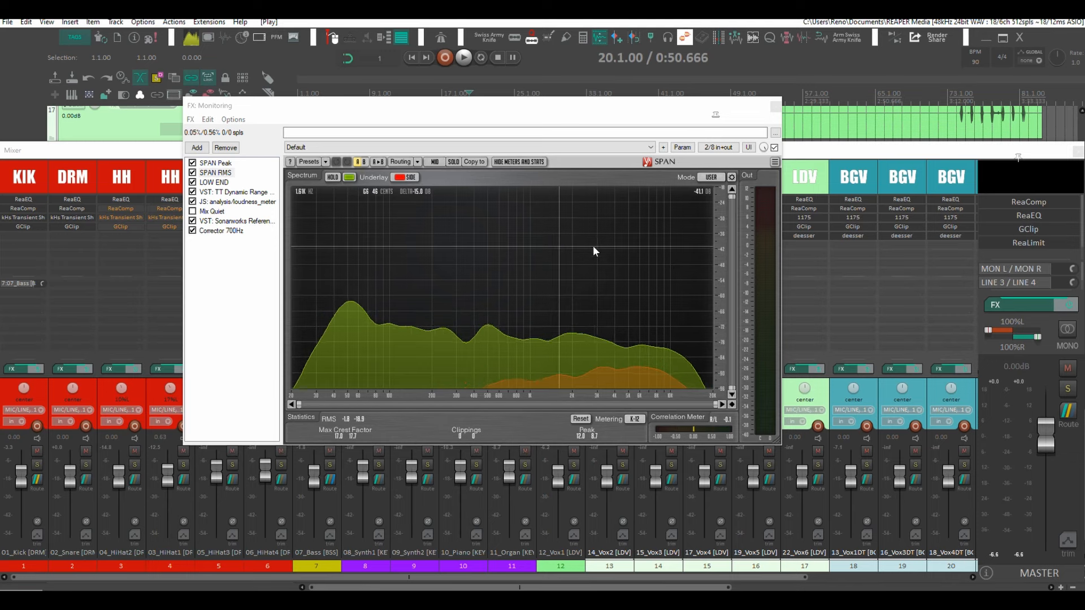
pyautogui.press('space')
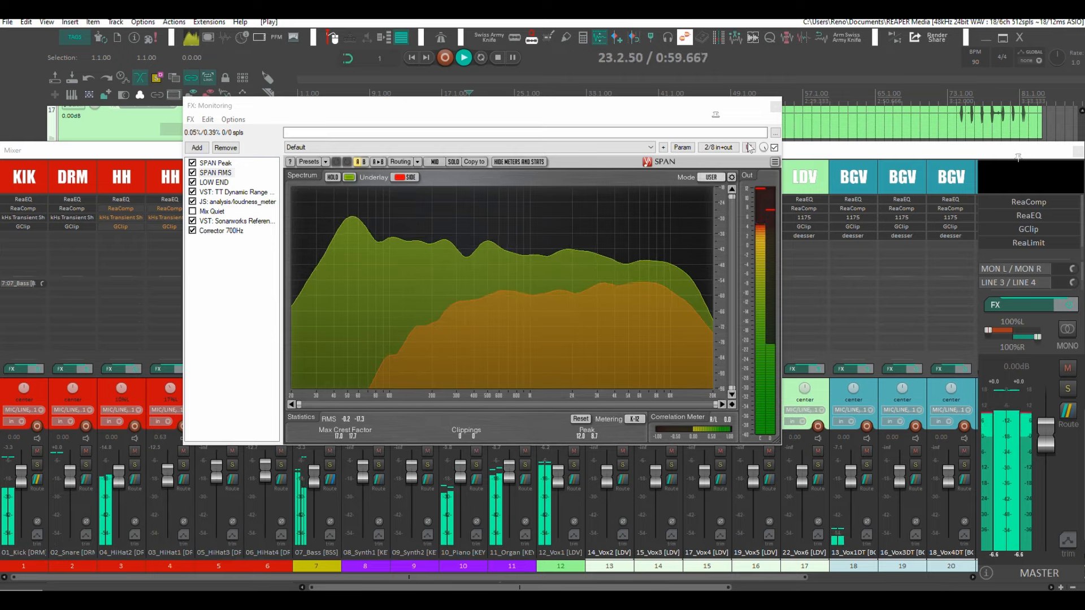
pyautogui.click(776, 106)
pyautogui.press('space')
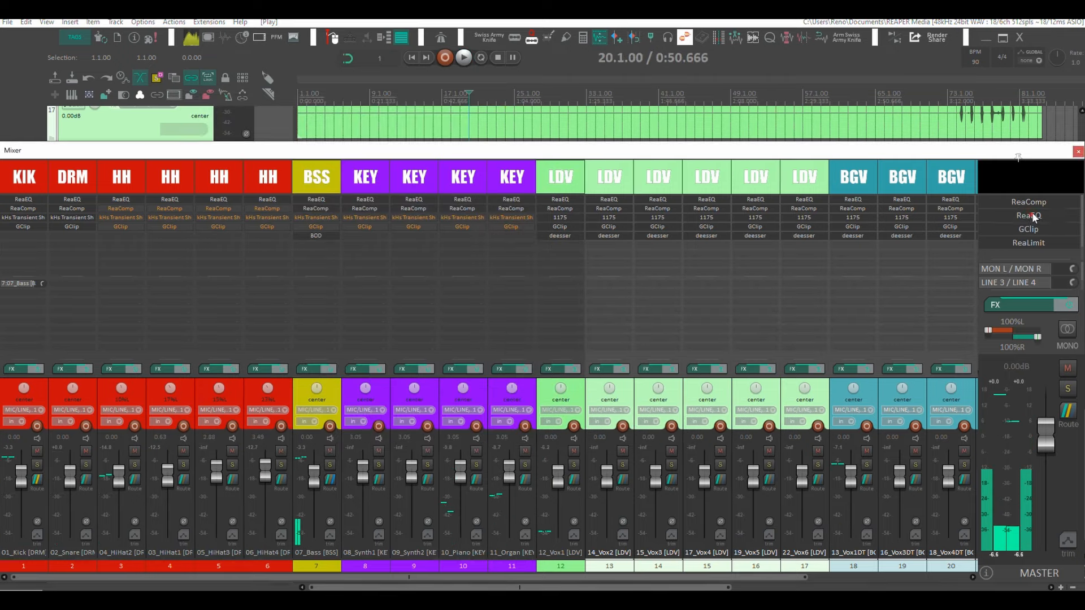
# Step: Add band 6 to the master ReaEQ, cutting 1.2 dB at 681.4 Hz with 0.80 oct bandwidth, and check it in playback
pyautogui.click(1029, 216)
pyautogui.doubleClick(625, 279)
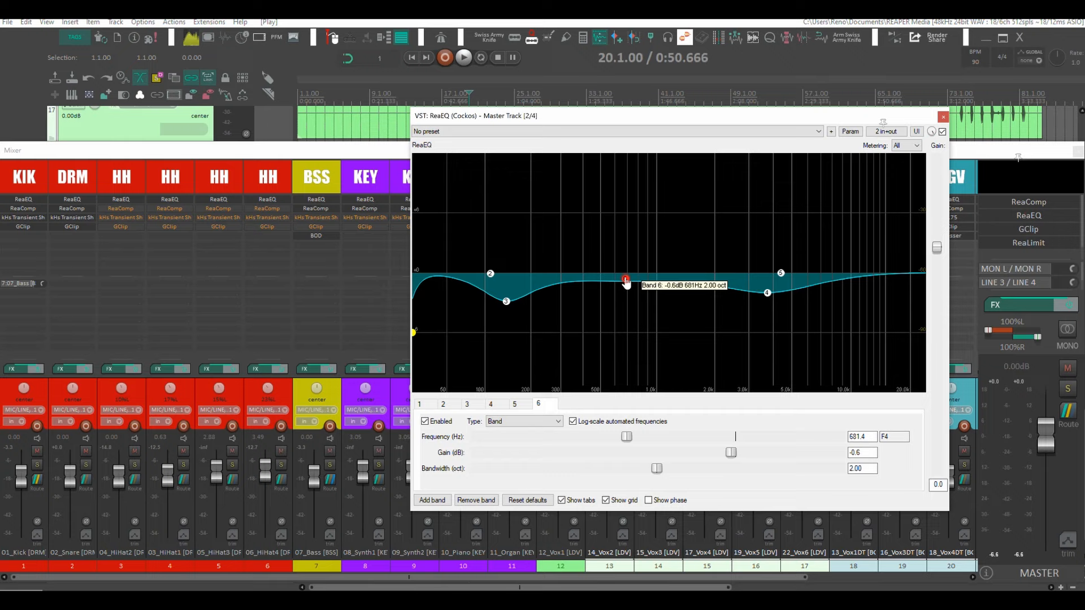
pyautogui.moveTo(626, 278); pyautogui.dragTo(630, 256)
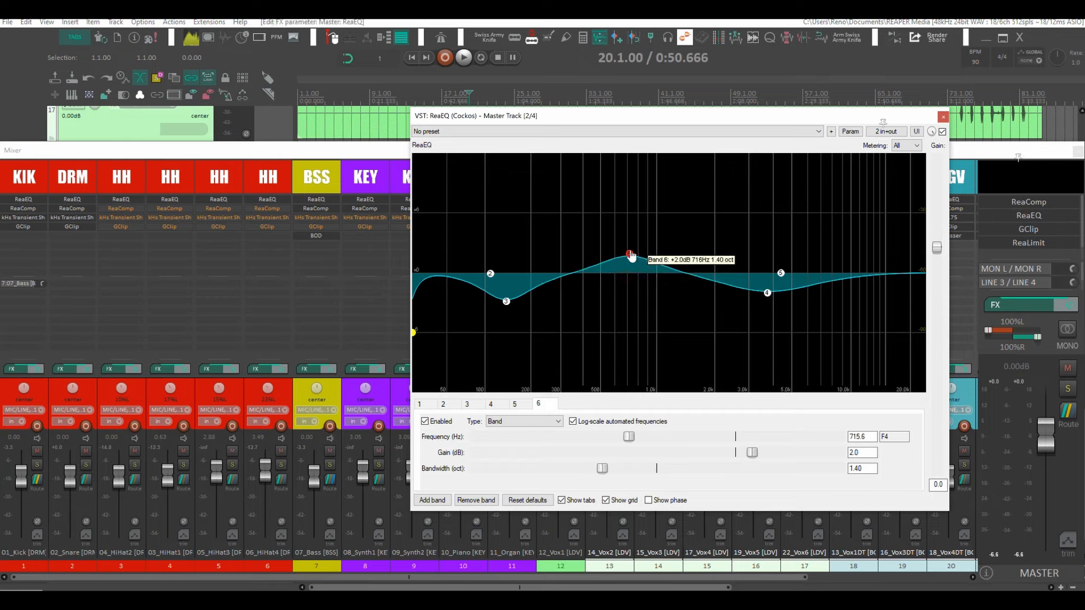
pyautogui.moveTo(631, 256); pyautogui.dragTo(625, 285)
pyautogui.press('space')
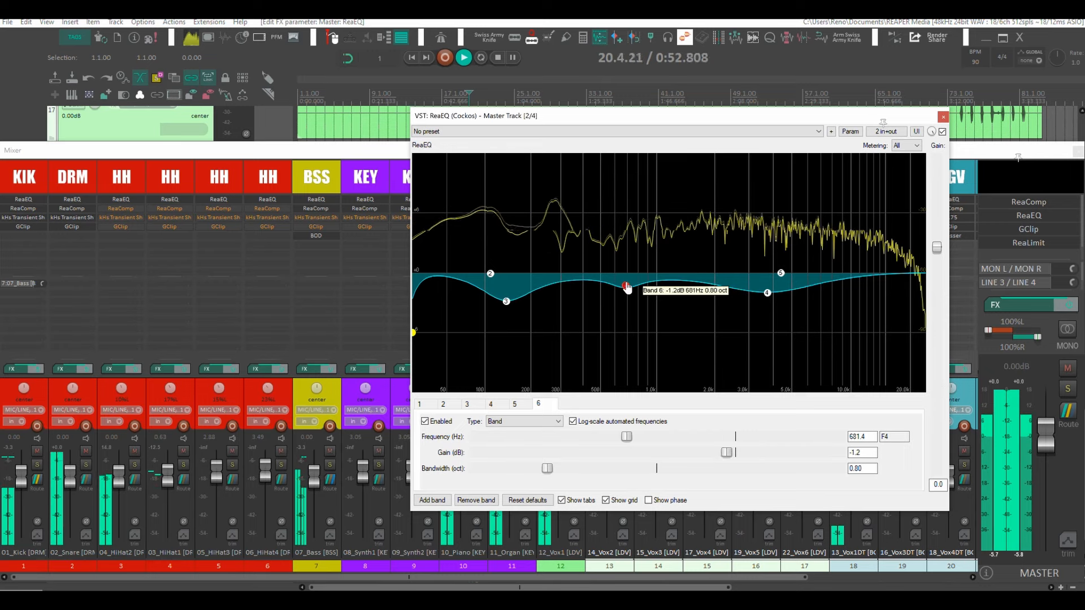
pyautogui.press('space')
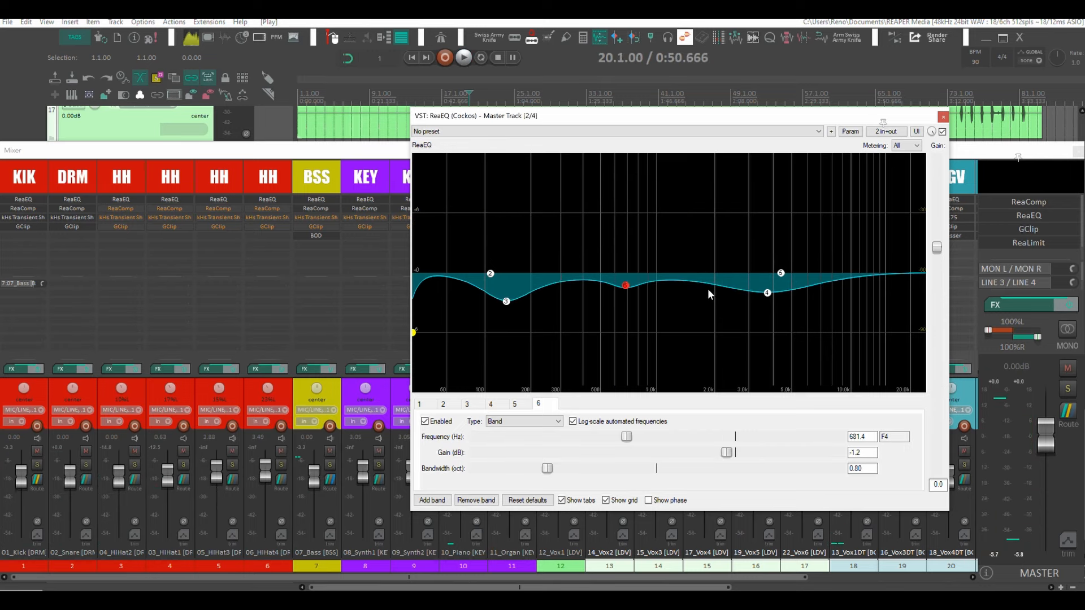
# Step: Add band 7 to the master ReaEQ, boosting 2.6 dB at 2052.8 Hz with 2.00 oct bandwidth, and start playback
pyautogui.doubleClick(711, 287)
pyautogui.moveTo(711, 286); pyautogui.dragTo(715, 258)
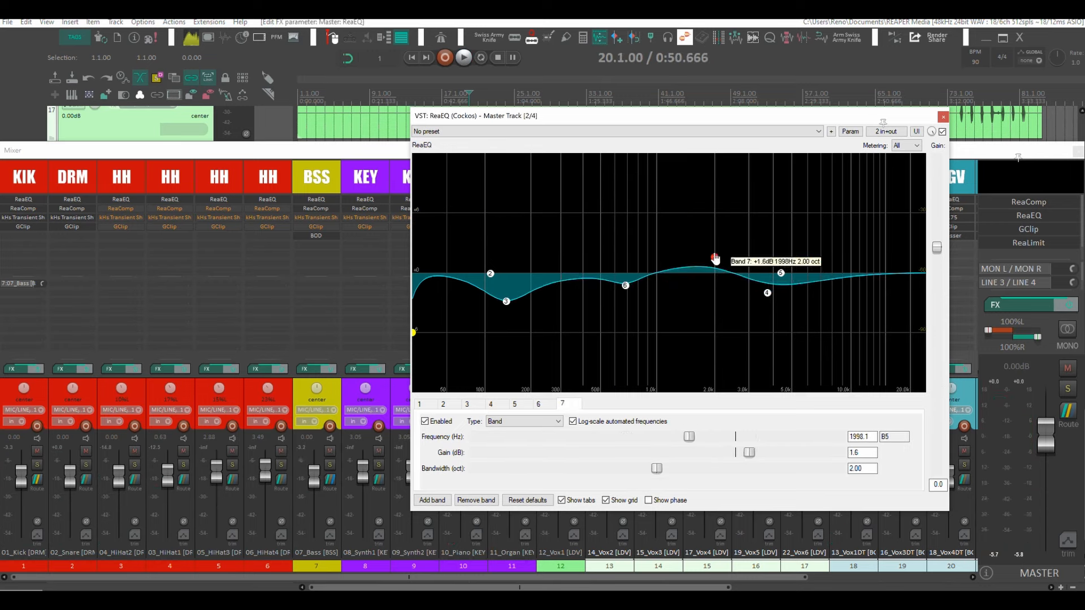
pyautogui.moveTo(717, 260)
pyautogui.mouseDown()
pyautogui.moveTo(716, 237)
pyautogui.moveTo(720, 256)
pyautogui.mouseUp()
pyautogui.press('space')
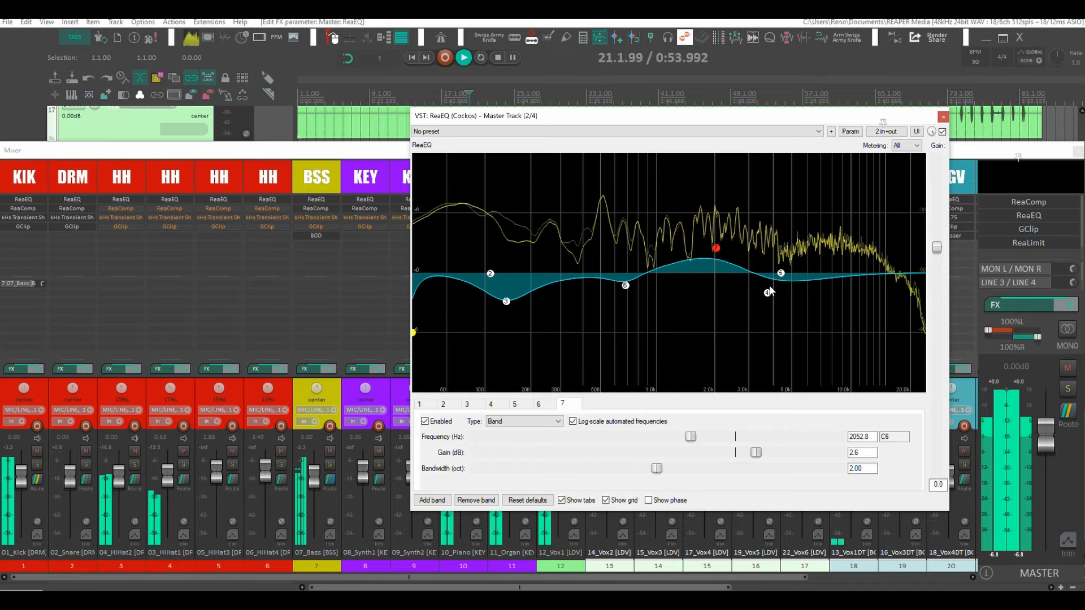
# Step: Set band 4's gain to -2.3 dB, then compare the master ReaEQ bypassed and active before closing it and stopping playback
pyautogui.moveTo(768, 293); pyautogui.dragTo(768, 296)
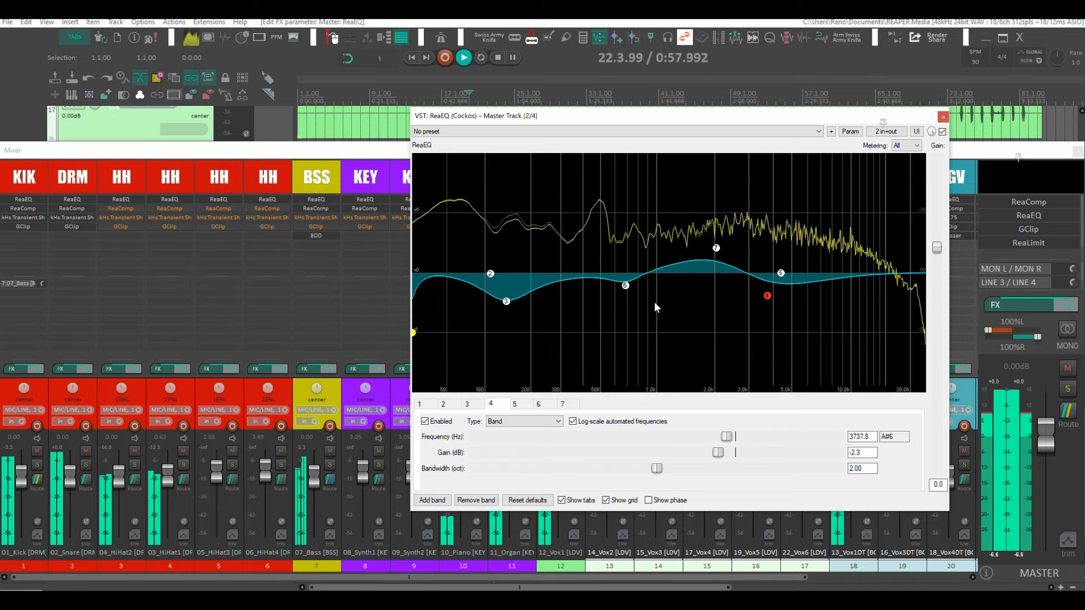
pyautogui.click(942, 132)
pyautogui.click(942, 133)
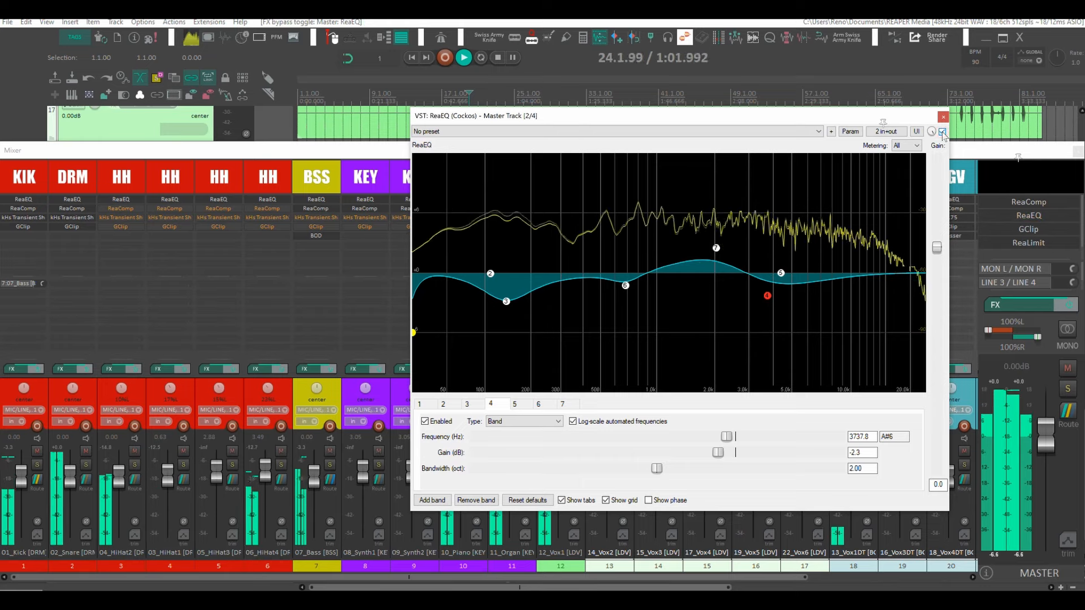
pyautogui.click(943, 117)
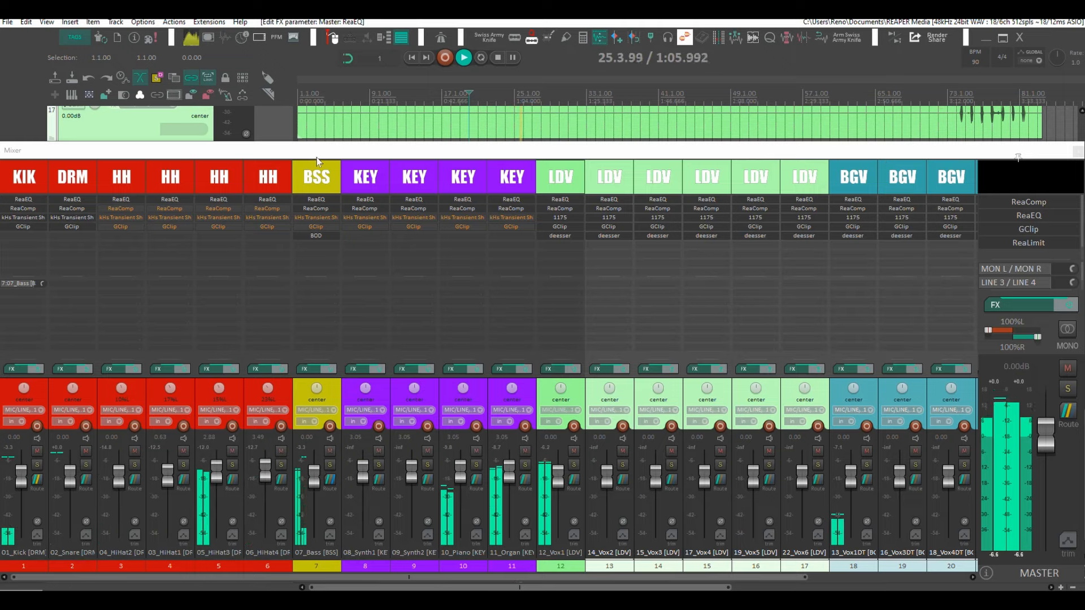
pyautogui.press('space')
# Step: Insert a new track after 24_VoxSFX and name it HALL
pyautogui.hscroll(4, 887, 167)
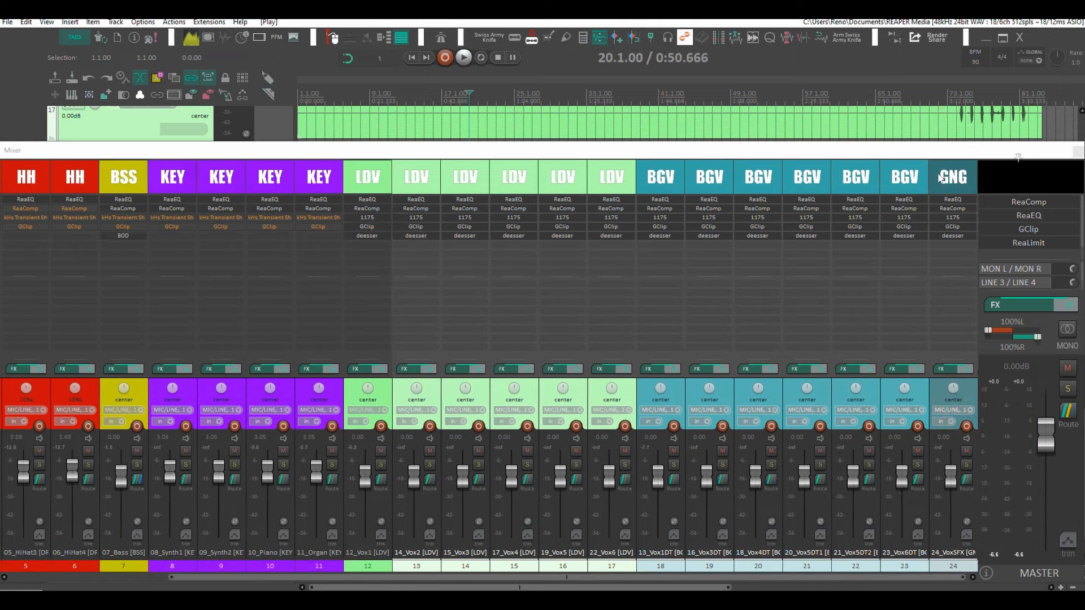
pyautogui.click(941, 178)
pyautogui.hotkey('ctrl', 't')
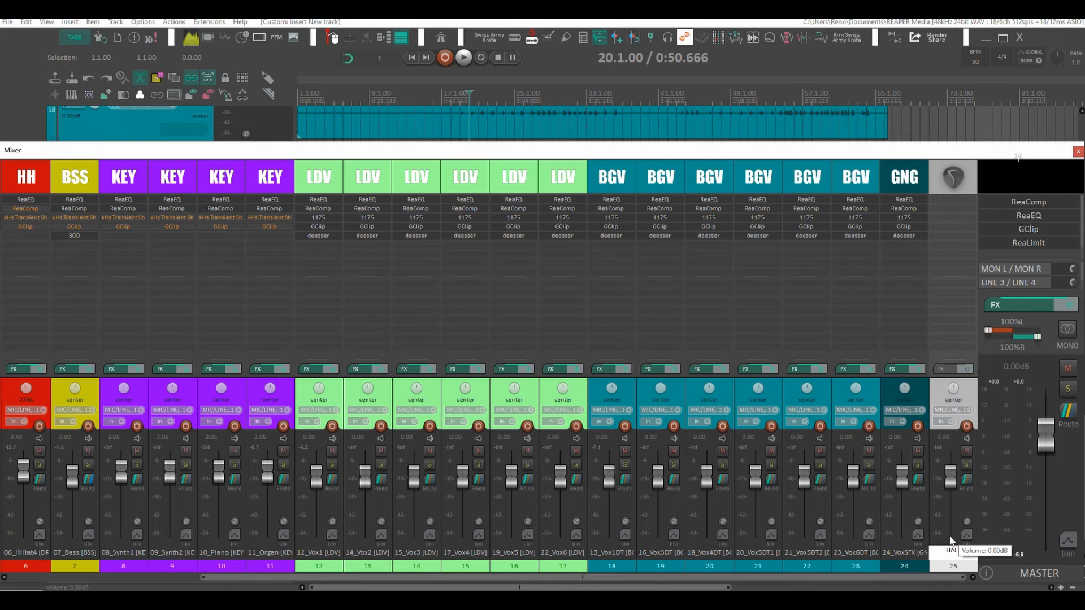
# Step: Add ReaVerb from the Reverb plug-in folder to the HALL track
pyautogui.doubleClick(948, 204)
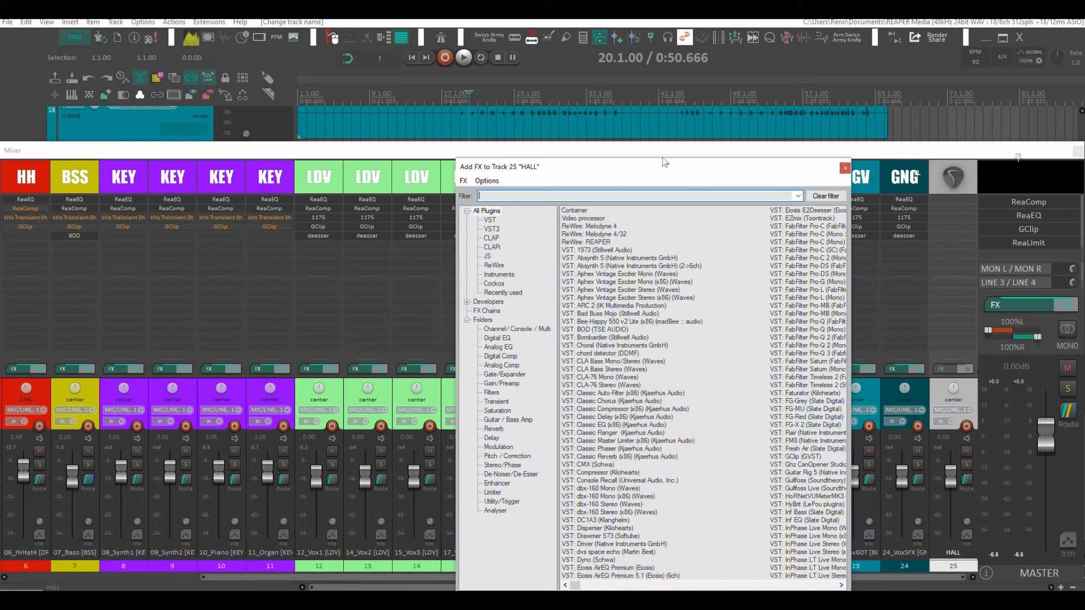
pyautogui.moveTo(659, 169); pyautogui.dragTo(547, 116)
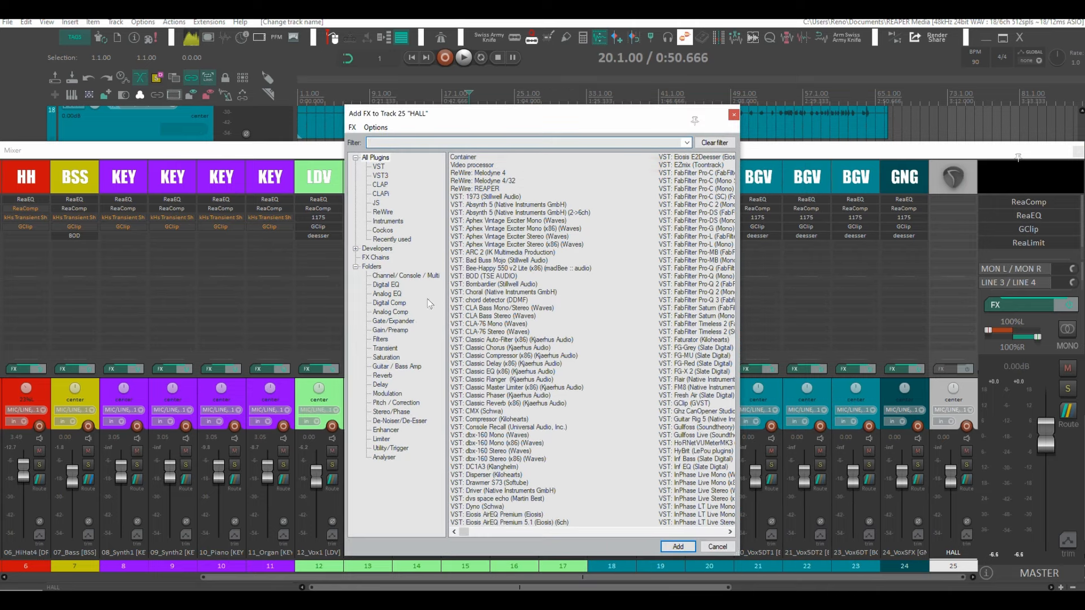
pyautogui.click(388, 370)
pyautogui.click(382, 375)
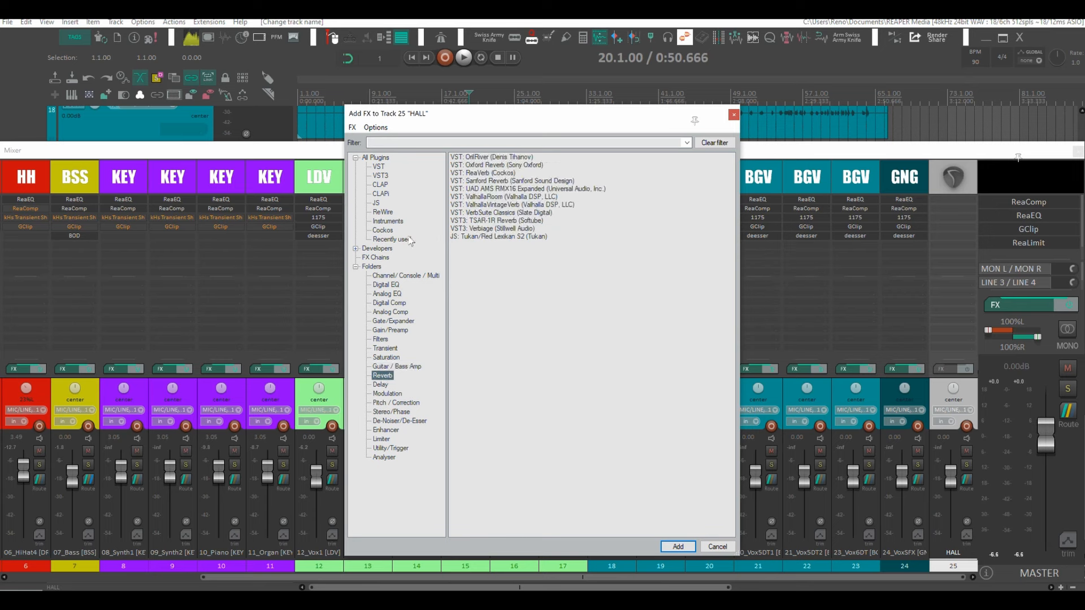
pyautogui.doubleClick(481, 173)
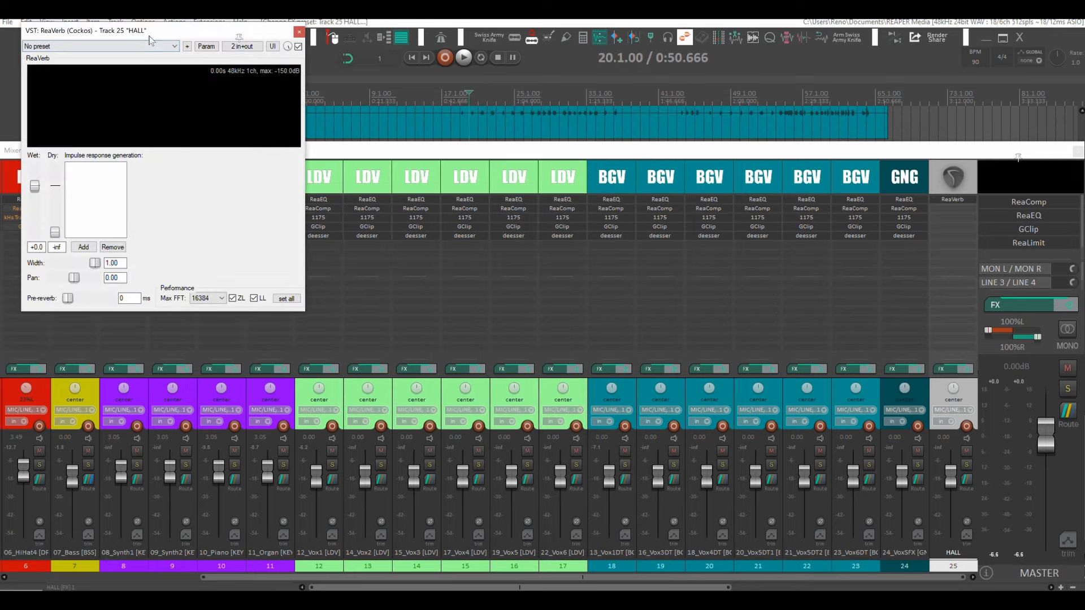
# Step: Load the impulse response P010 - Concert Hall.wav into ReaVerb from the Bricasti M7 01 Halls folder
pyautogui.moveTo(150, 40); pyautogui.dragTo(400, 57)
pyautogui.click(333, 264)
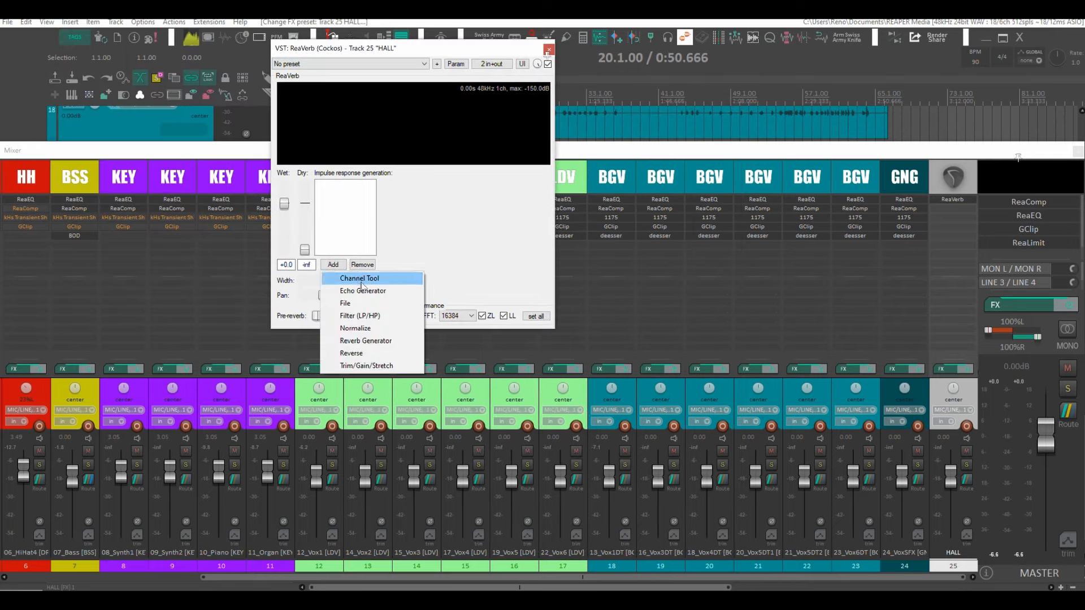
pyautogui.click(361, 303)
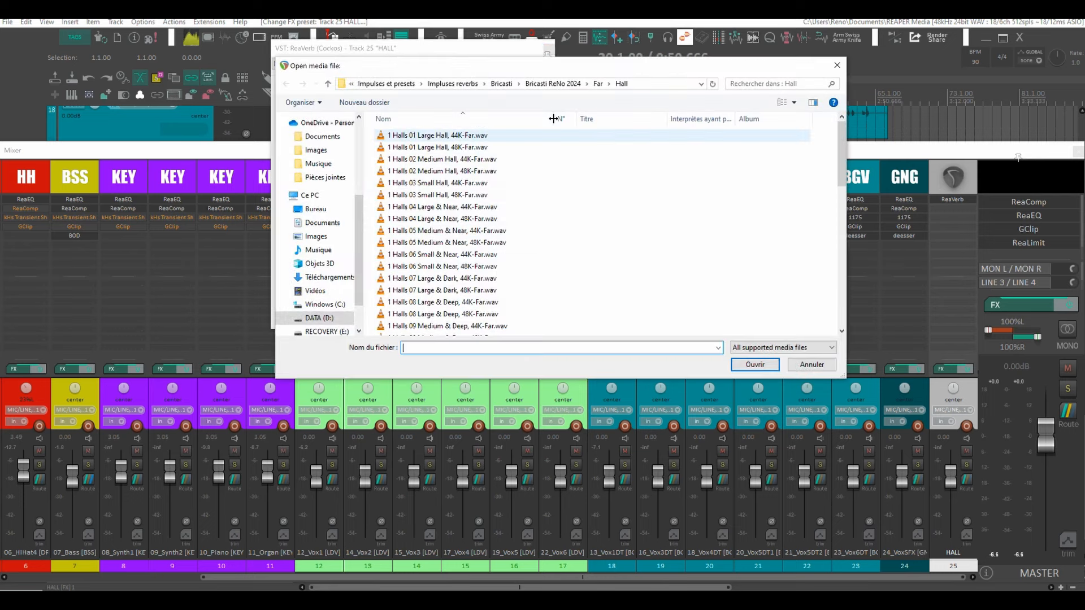
pyautogui.click(502, 84)
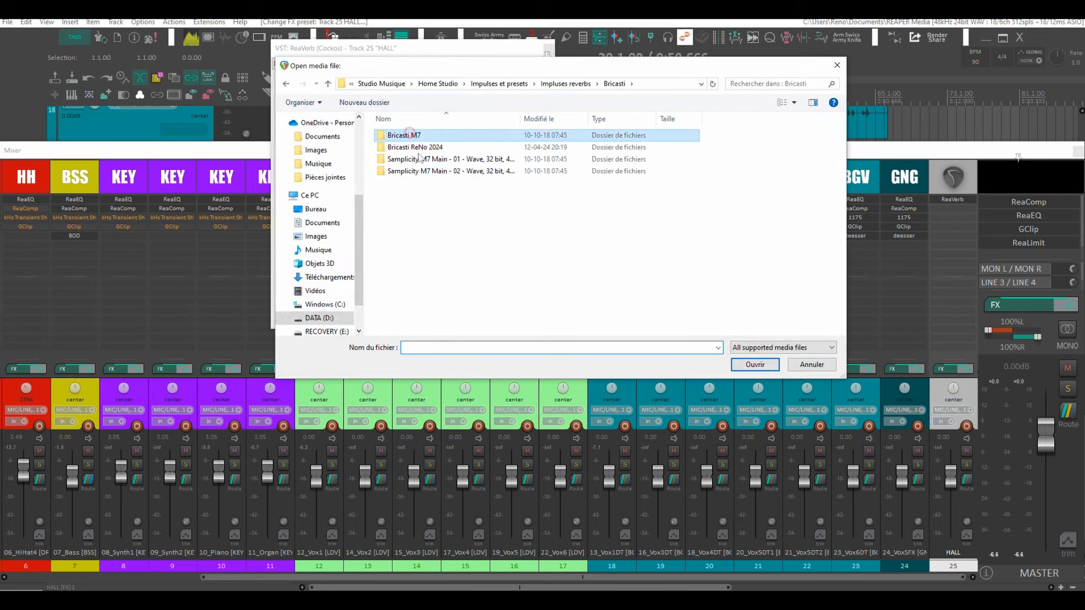
pyautogui.doubleClick(412, 136)
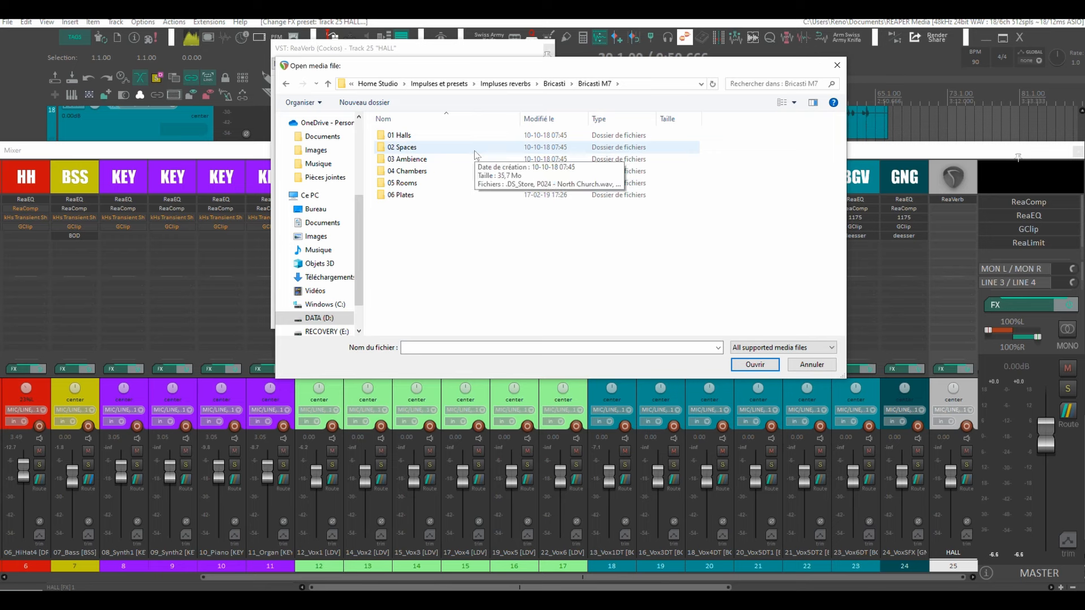
pyautogui.doubleClick(430, 136)
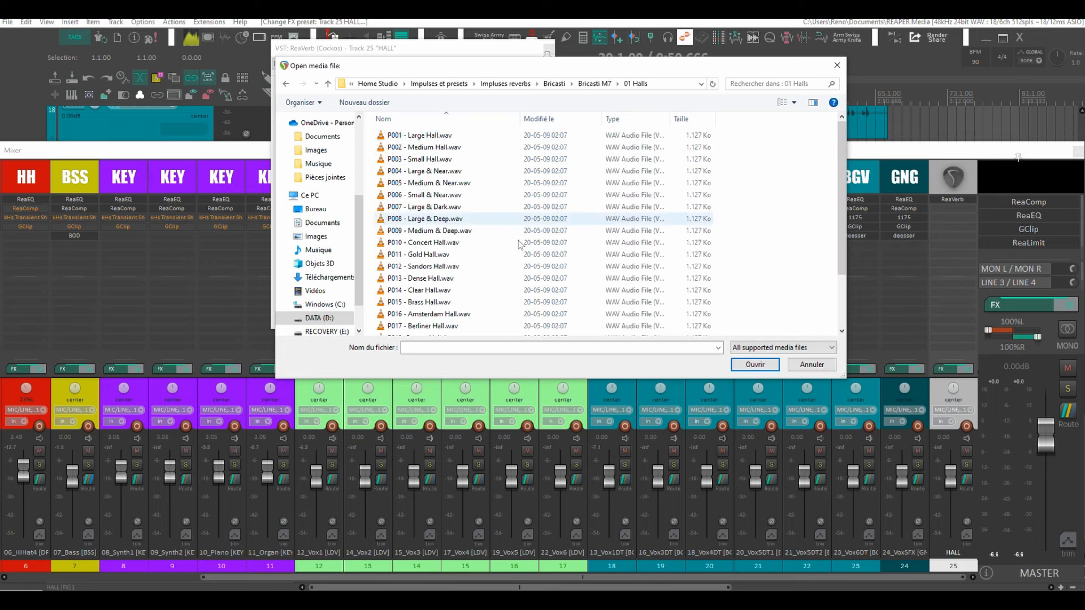
pyautogui.click(429, 243)
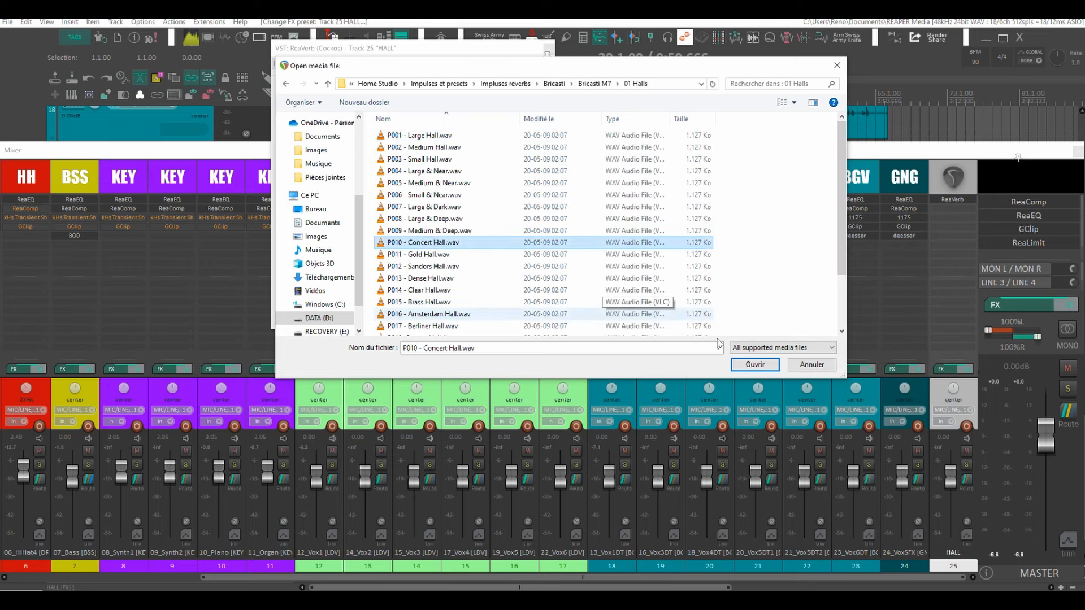
pyautogui.click(755, 365)
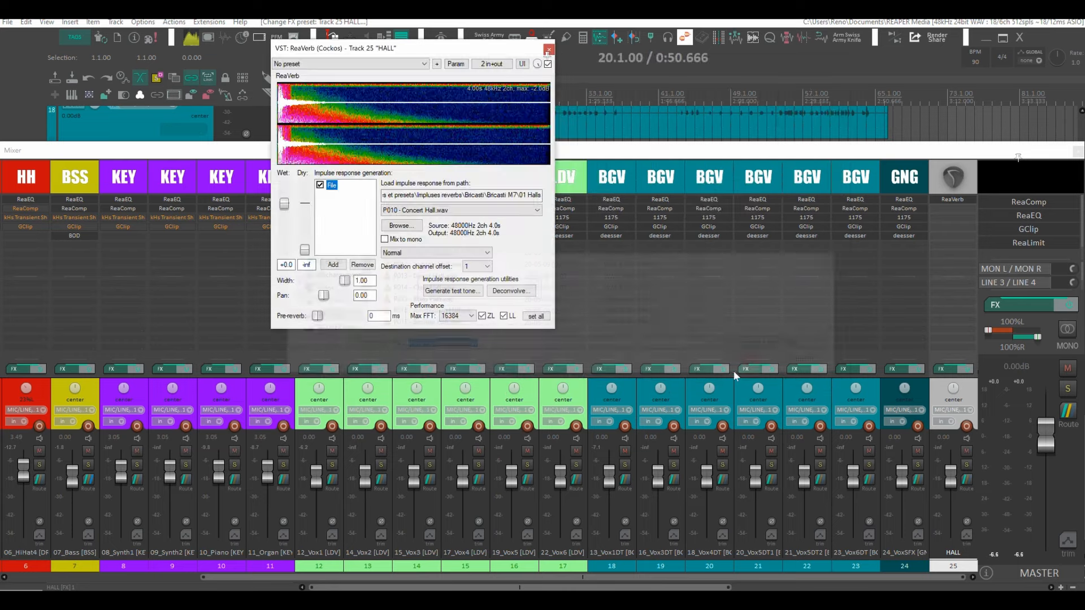
# Step: Apply -18dB gain to the impulse file and add a Trim/Gain/Stretch stage with its stretch set to 0.78
pyautogui.click(409, 254)
pyautogui.click(404, 273)
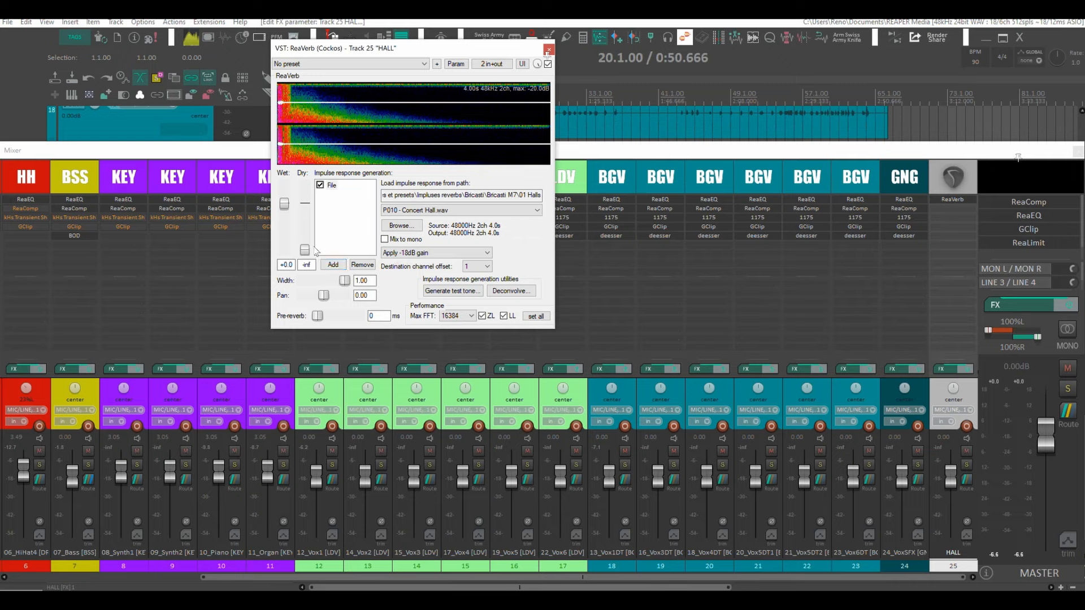
pyautogui.click(334, 268)
pyautogui.click(364, 369)
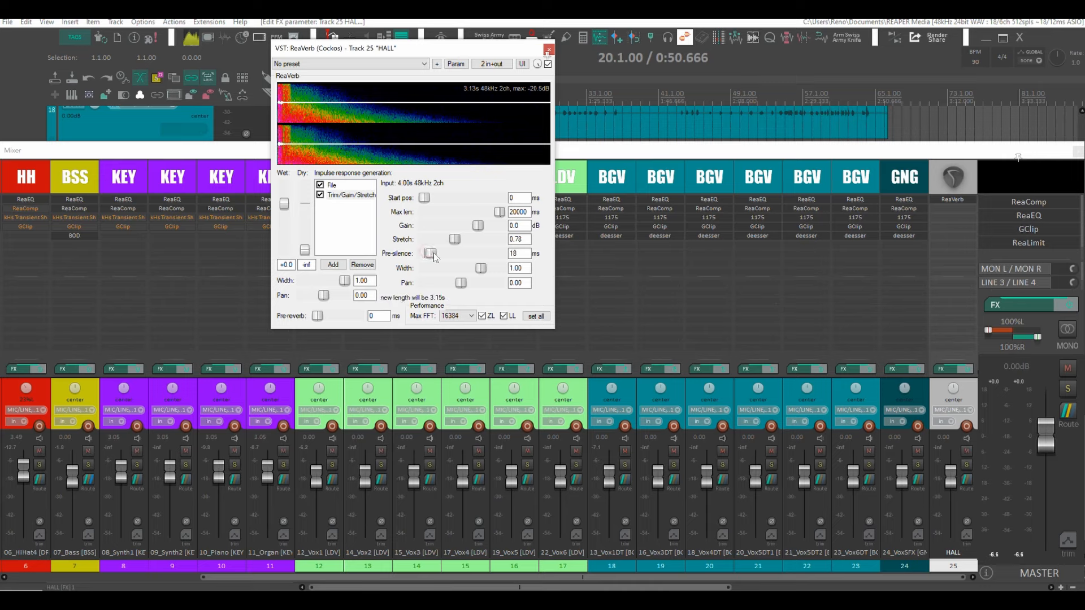
# Step: Set the reverb's pre-silence to 20 ms, adjust its pre-reverb time, and close ReaVerb
pyautogui.click(515, 252)
pyautogui.write('20')
pyautogui.moveTo(335, 320); pyautogui.dragTo(382, 326)
pyautogui.write('210')
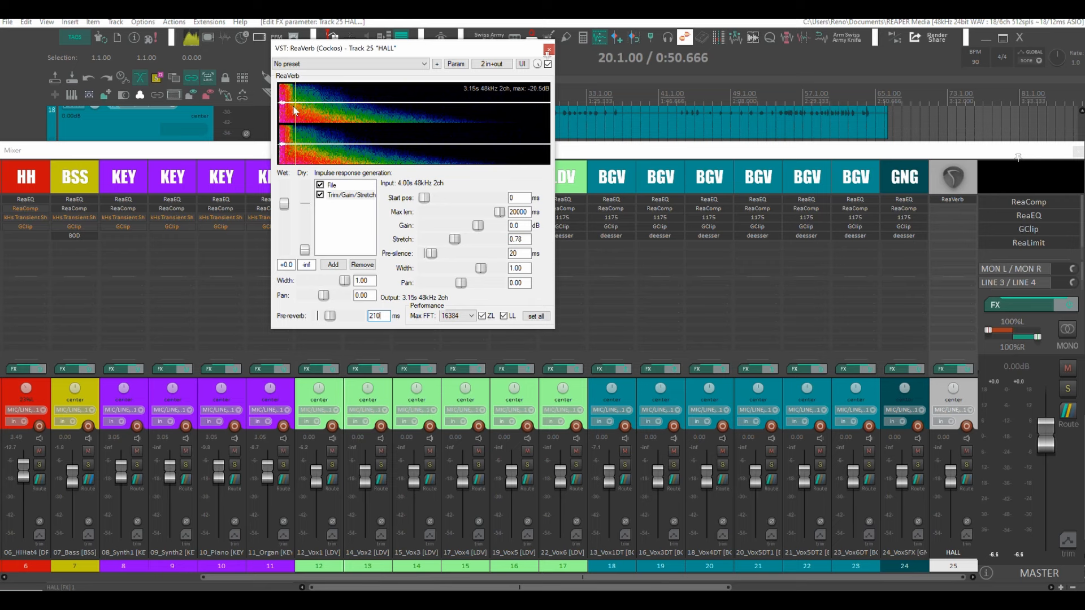
pyautogui.press('BackSpace')
pyautogui.click(548, 51)
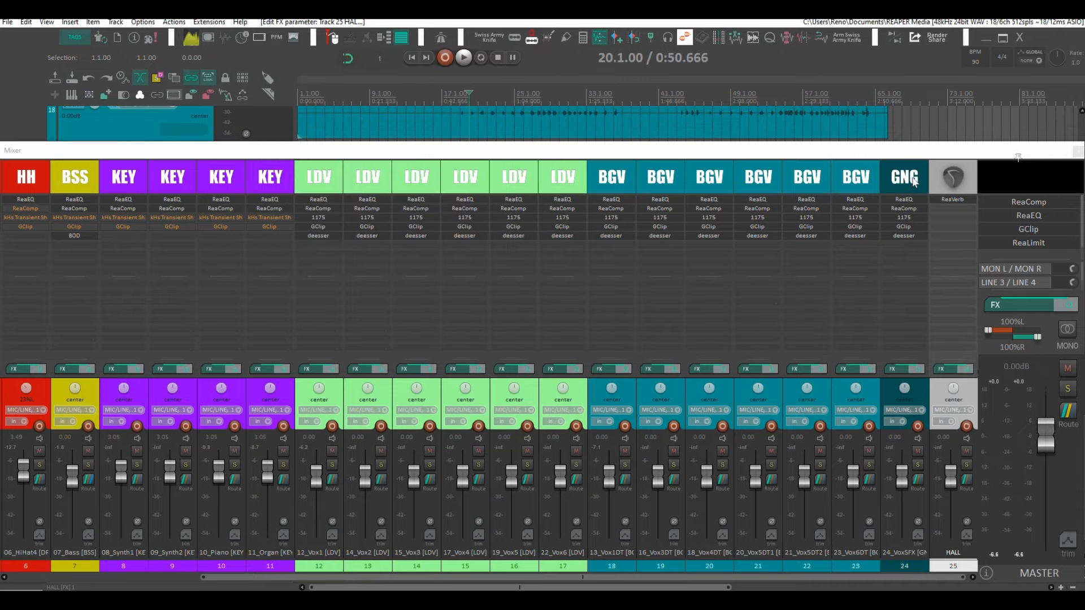
# Step: Select tracks 01_Kick through 24_VoxSFX and create a send from all of them to the HALL track
pyautogui.scroll(5, 521, 160)
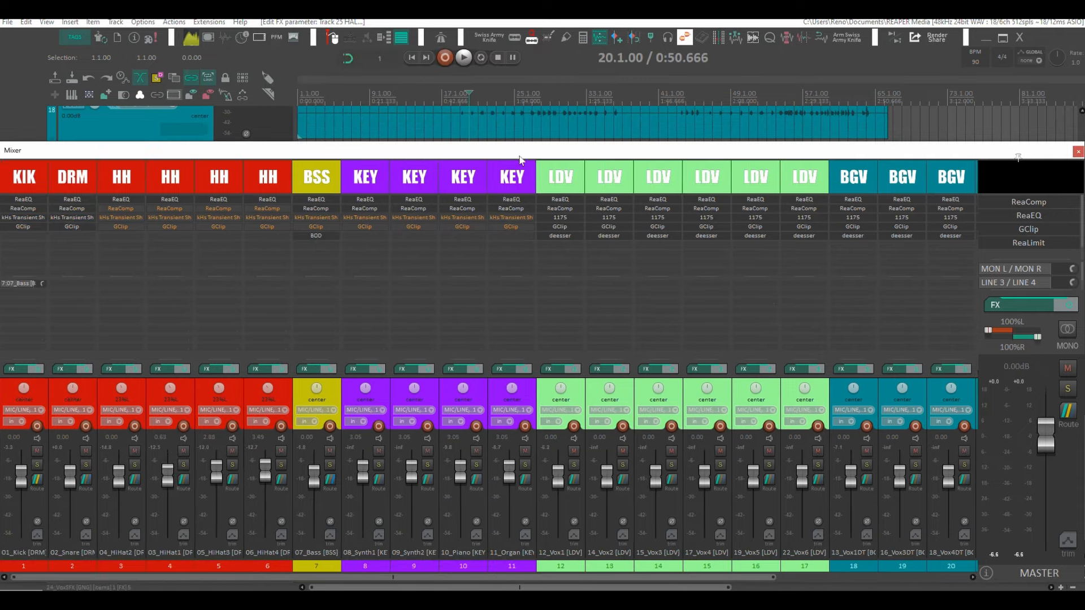
pyautogui.click(19, 180)
pyautogui.scroll(-5, 846, 180)
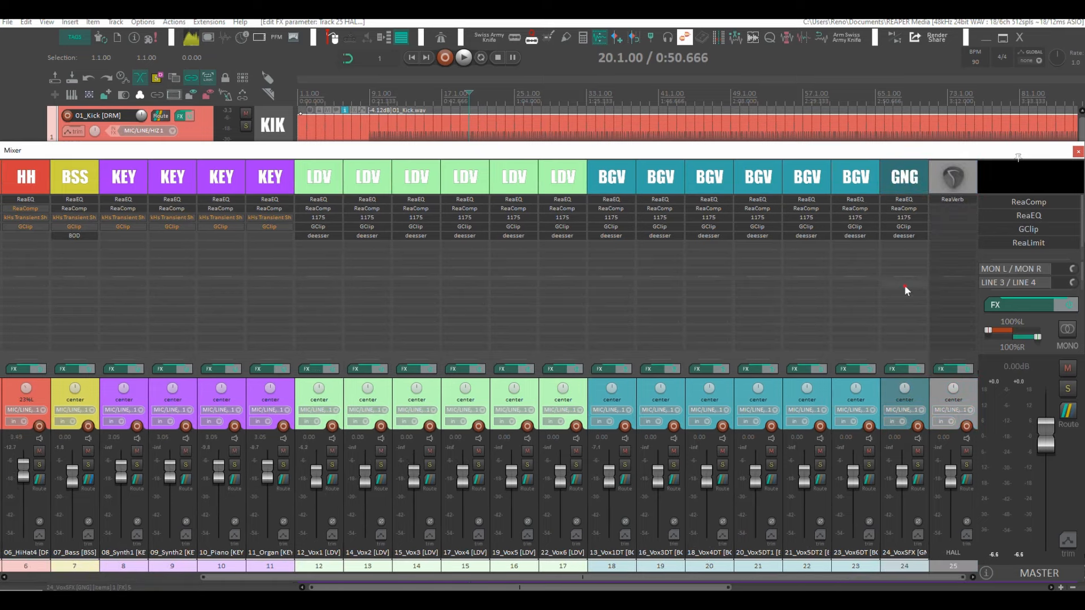
pyautogui.moveTo(945, 289); pyautogui.dragTo(948, 289)
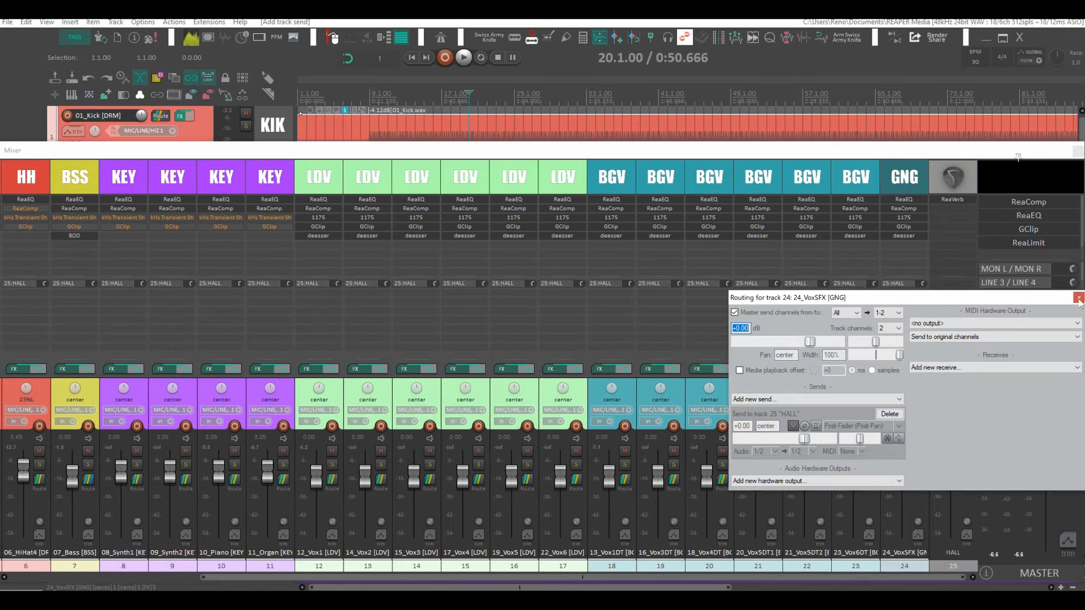
# Step: Solo the HALL track and lower its volume fader
pyautogui.click(967, 464)
pyautogui.moveTo(954, 470); pyautogui.dragTo(957, 488)
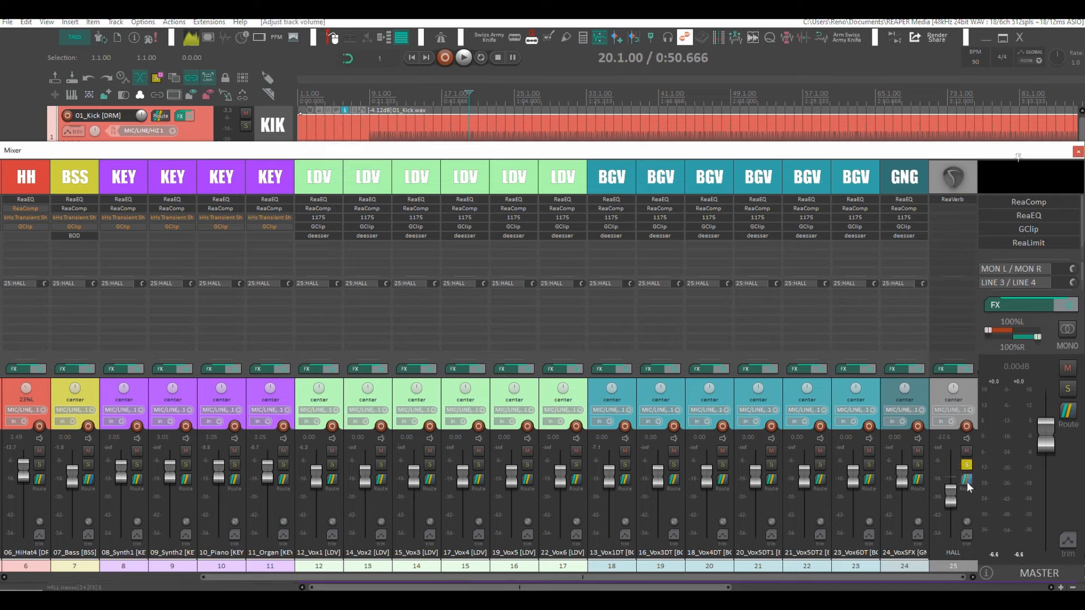
# Step: Open the HALL track's routing and lower its receive level from 02_Snare
pyautogui.click(968, 482)
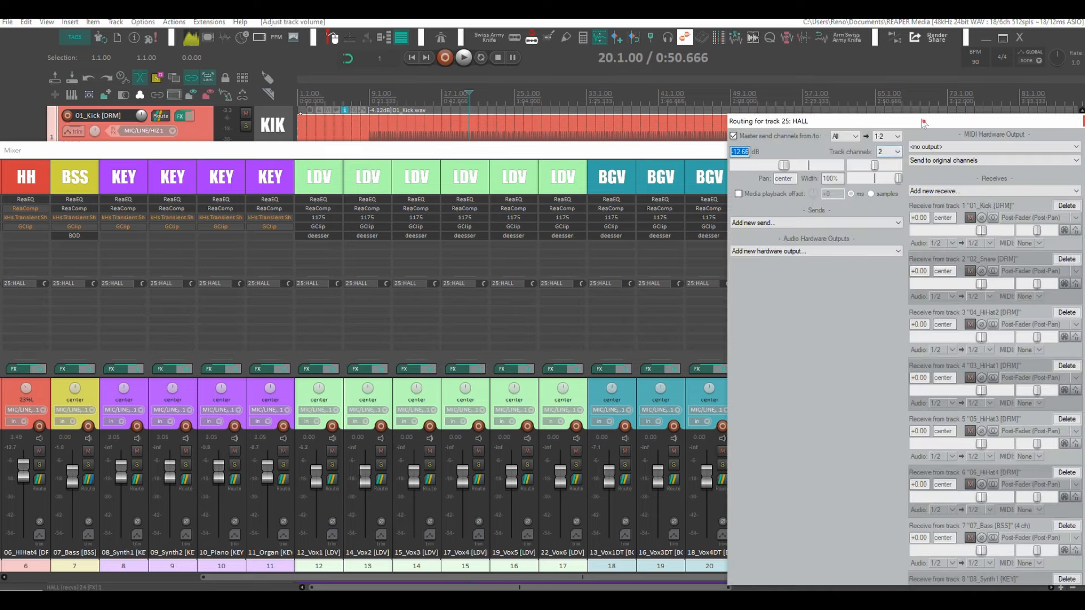
pyautogui.moveTo(926, 124); pyautogui.dragTo(469, 72)
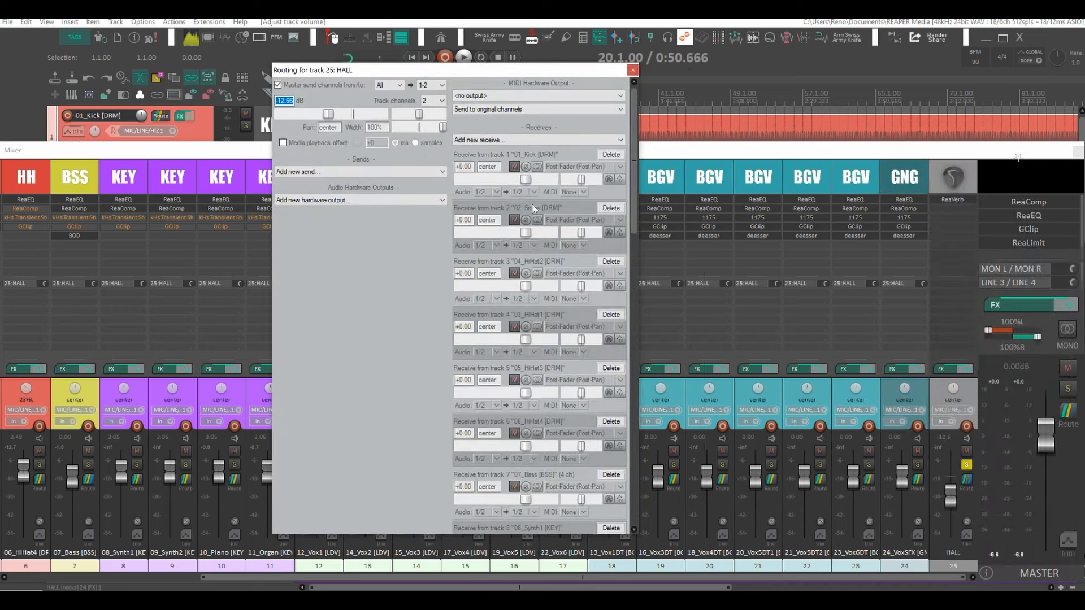
pyautogui.moveTo(526, 232); pyautogui.dragTo(499, 234)
# Step: Lower HALL's receives from lead vocals 12_Vox1 to 22_Vox6 to about -10.4, -8.3, -7, -12.2, -9.7 and -9.4 dB, and close the routing
pyautogui.moveTo(631, 161); pyautogui.dragTo(634, 413)
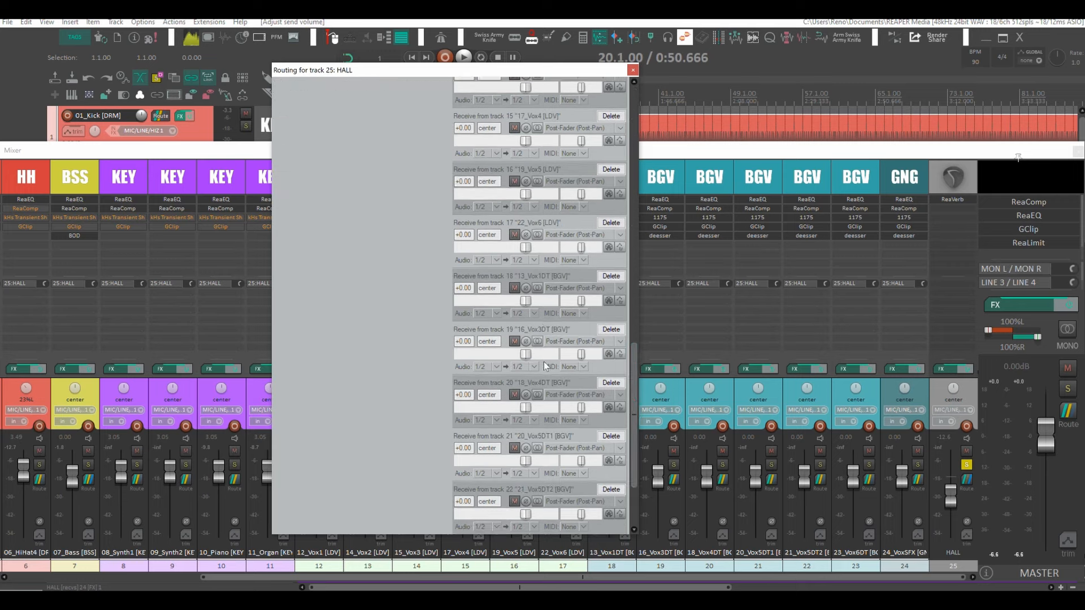
pyautogui.scroll(3, 418, 170)
pyautogui.scroll(2, 430, 198)
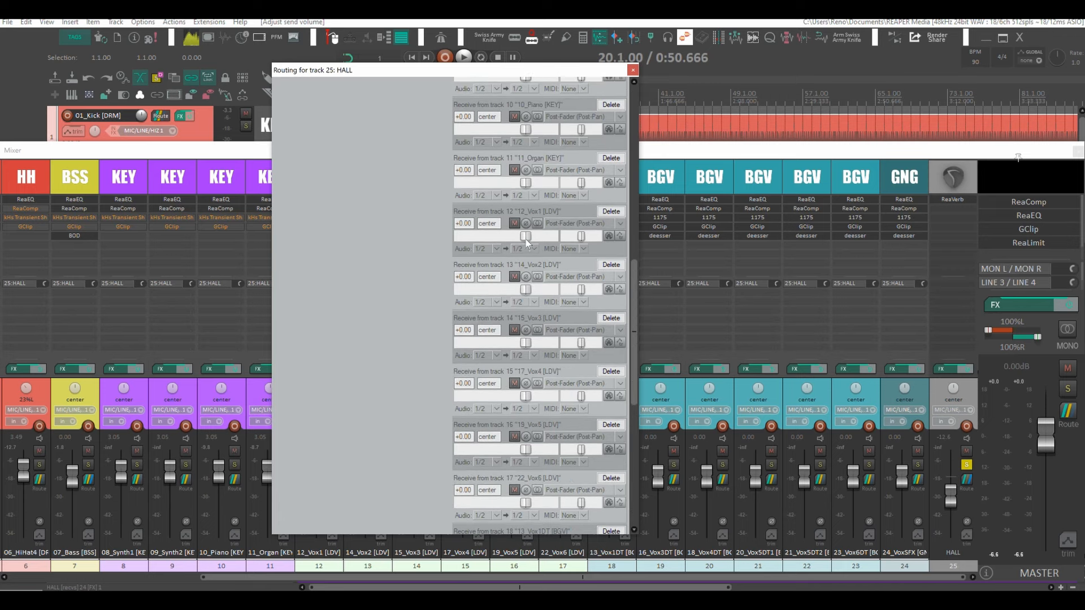
pyautogui.moveTo(508, 239); pyautogui.dragTo(507, 238)
pyautogui.moveTo(536, 347); pyautogui.dragTo(516, 347)
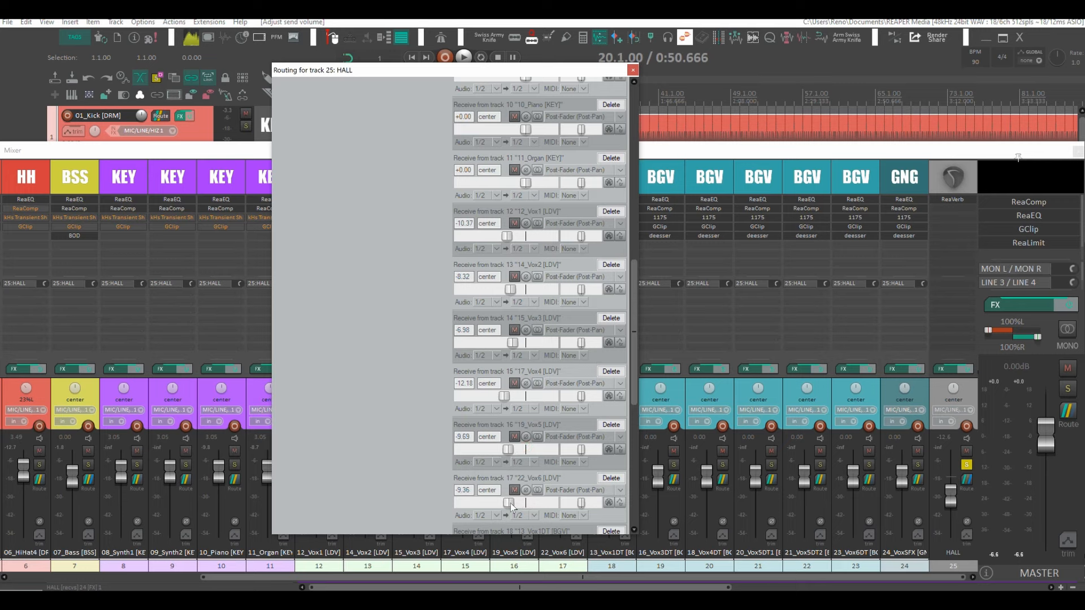
pyautogui.press('space')
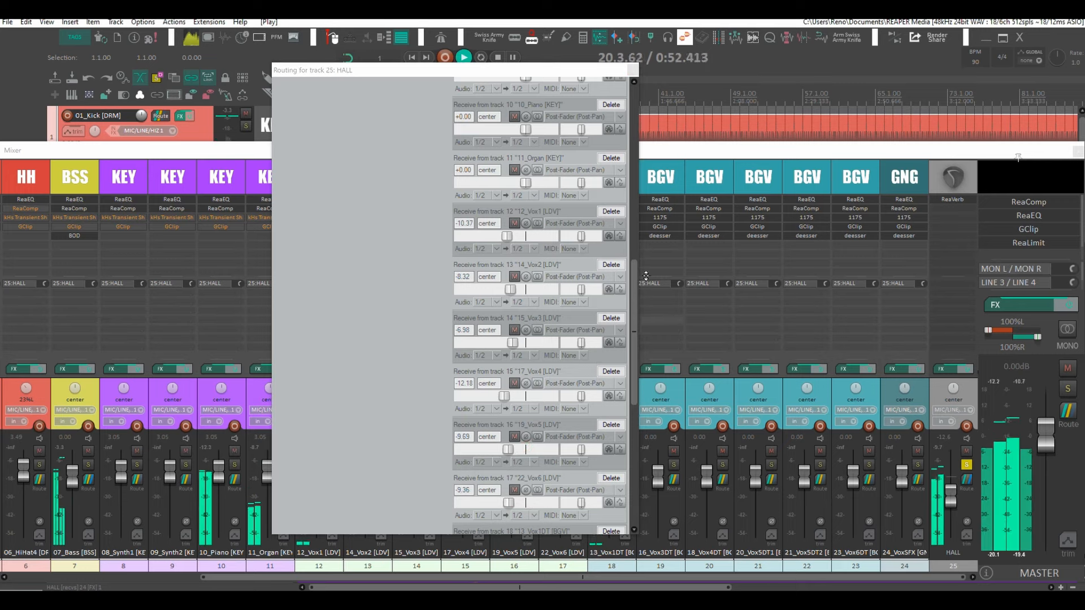
pyautogui.press('Escape')
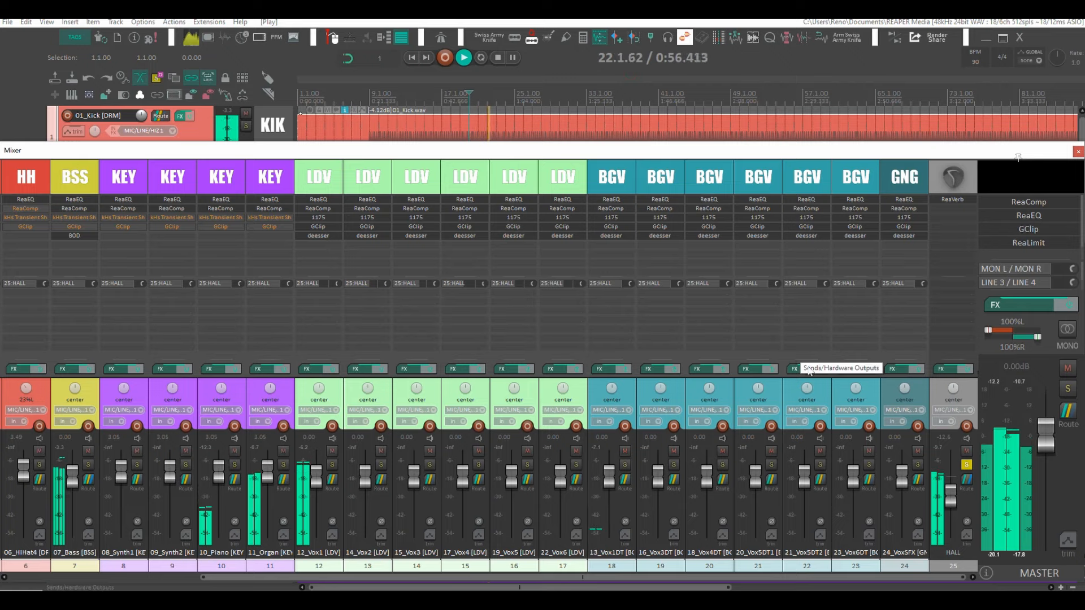
# Step: Unsolo the HALL track and rebalance its volume during playback, comparing the mix with HALL muted and unmuted
pyautogui.press('space')
pyautogui.moveTo(951, 501); pyautogui.dragTo(951, 526)
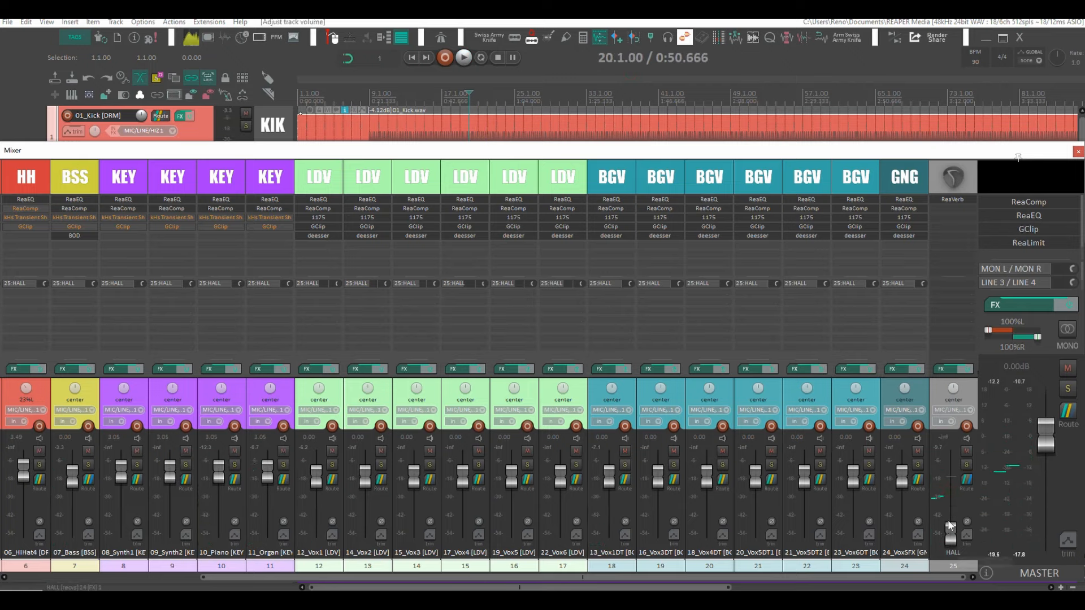
pyautogui.press('space')
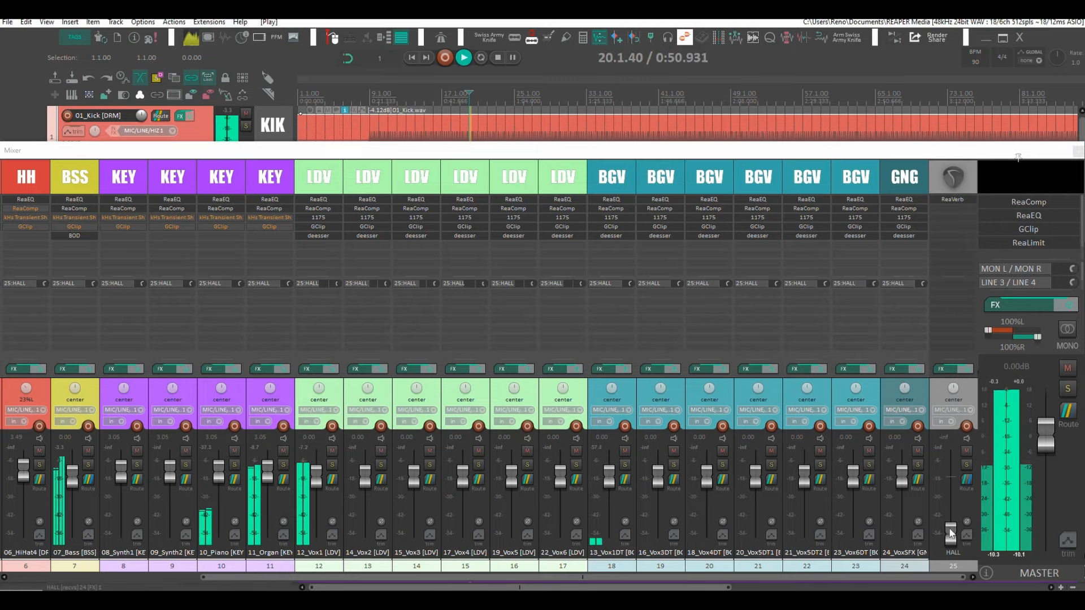
pyautogui.moveTo(951, 531); pyautogui.dragTo(953, 498)
pyautogui.click(968, 451)
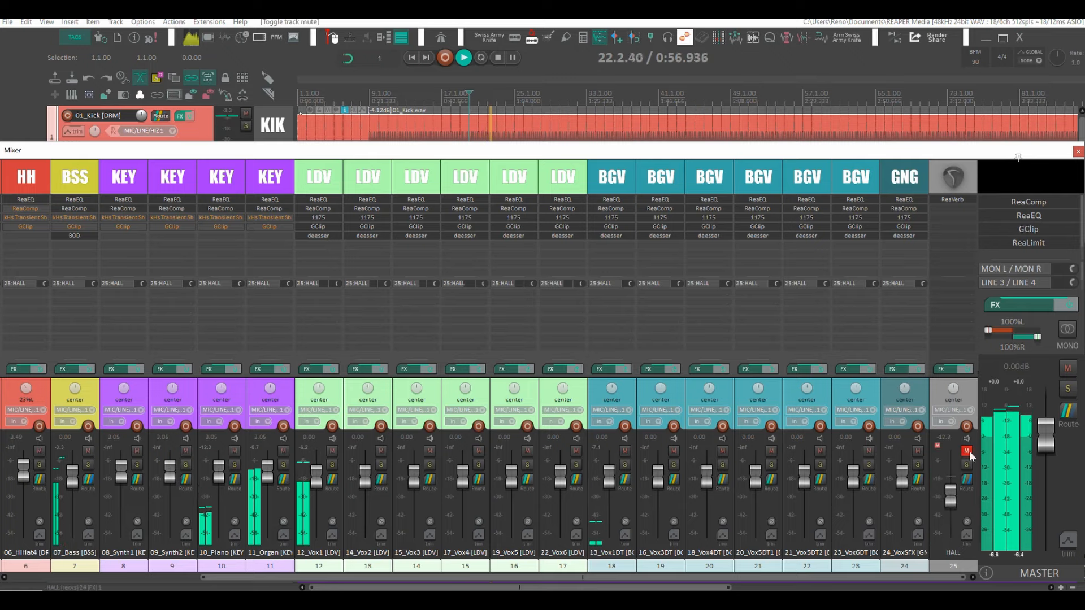
pyautogui.click(967, 451)
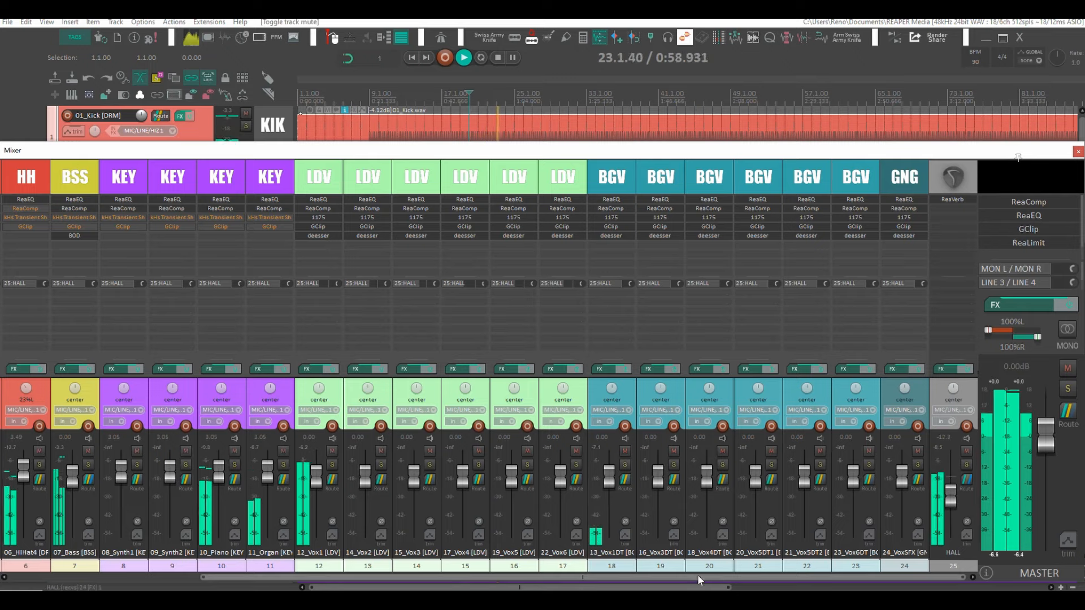
# Step: Lower the HALL send levels of the backing vocal tracks from 13_Vox1DT onward and play the mix
pyautogui.moveTo(698, 575); pyautogui.dragTo(259, 575)
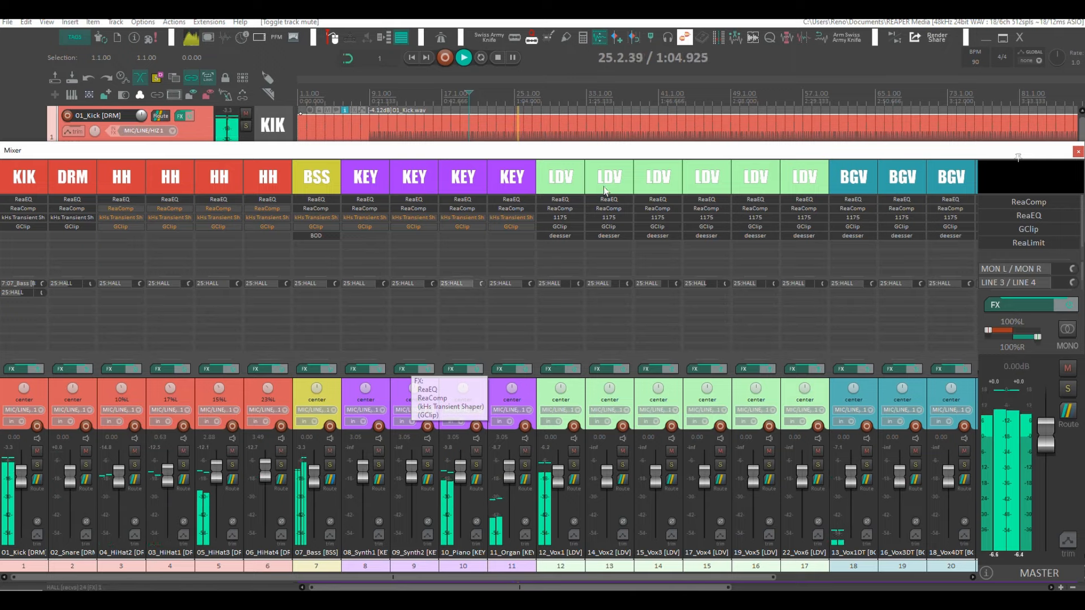
pyautogui.hscroll(5, 695, 187)
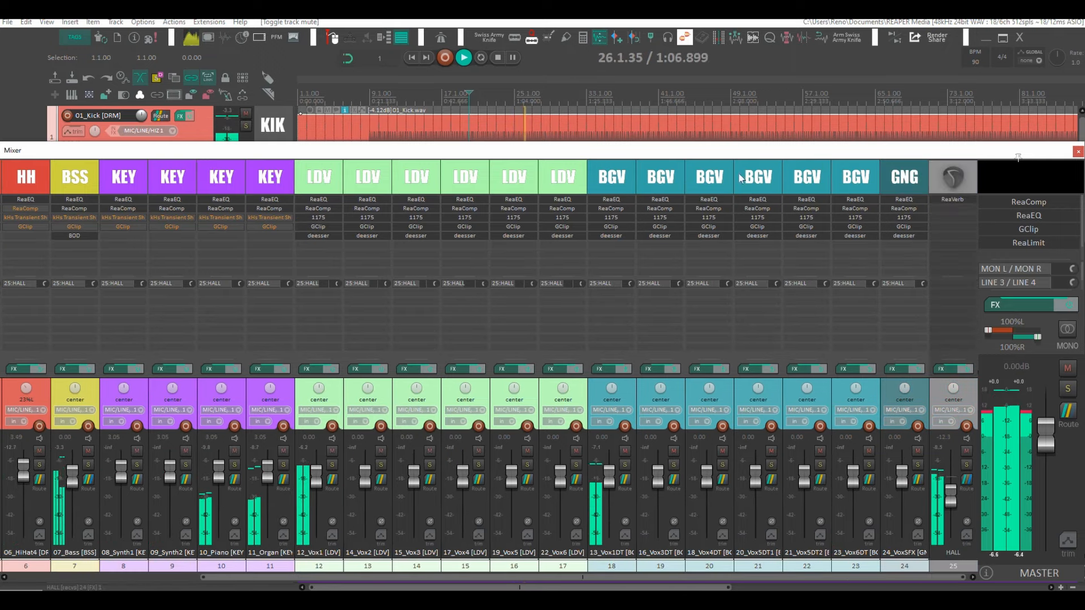
pyautogui.press('space')
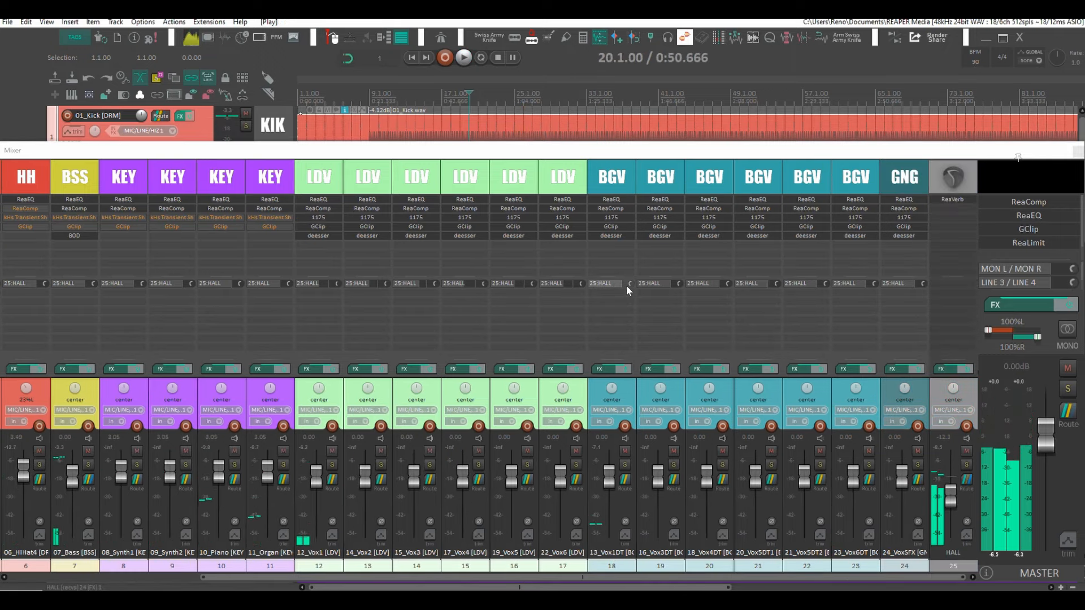
pyautogui.moveTo(628, 286); pyautogui.dragTo(627, 301)
pyautogui.moveTo(698, 284); pyautogui.dragTo(698, 293)
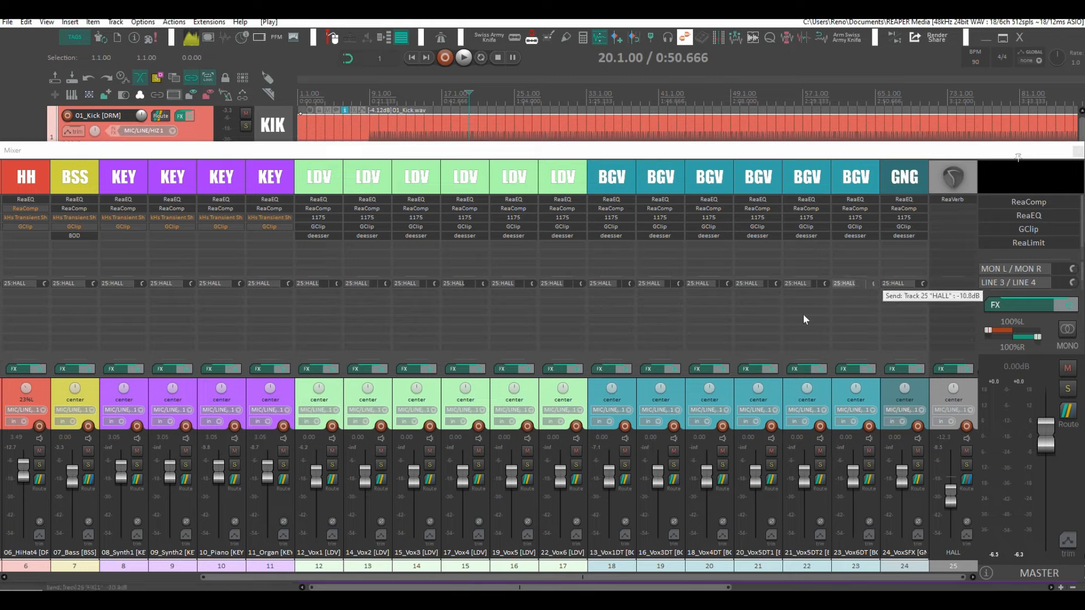
pyautogui.press('space')
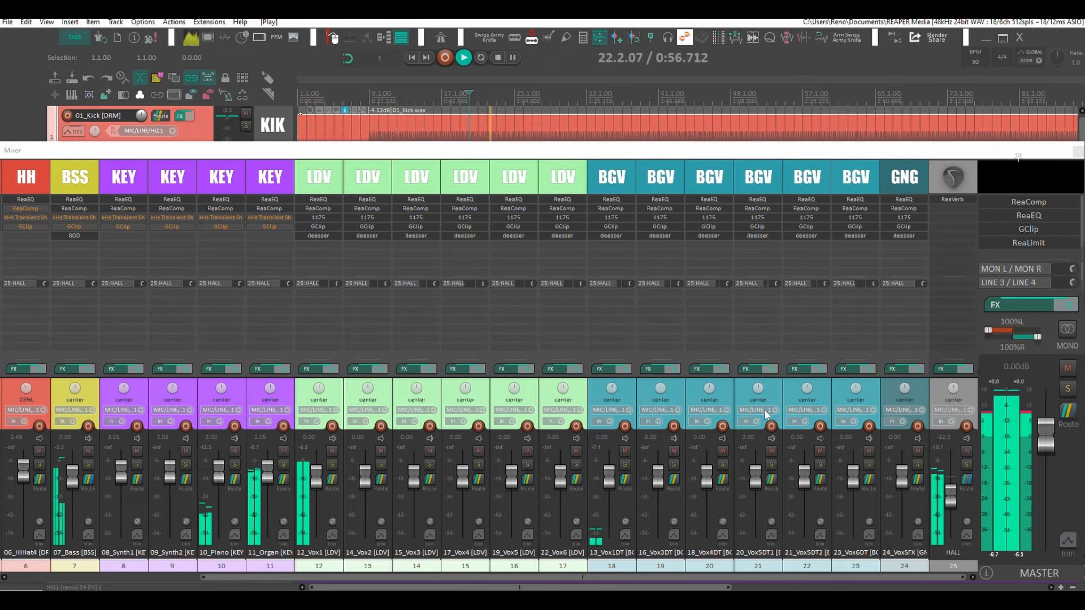
# Step: Pan 20_Vox5DT1 100% left and 21_Vox5DT2 100% right, and play the passage around bar 77 where they sing
pyautogui.click(769, 390)
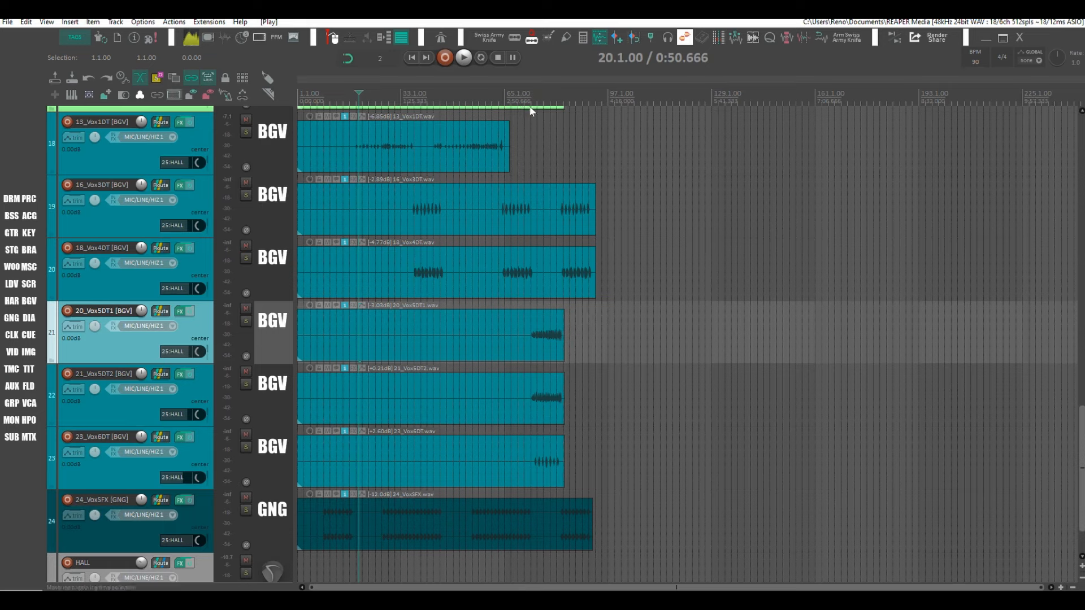
pyautogui.click(551, 128)
pyautogui.hotkey('ctrl', 'm')
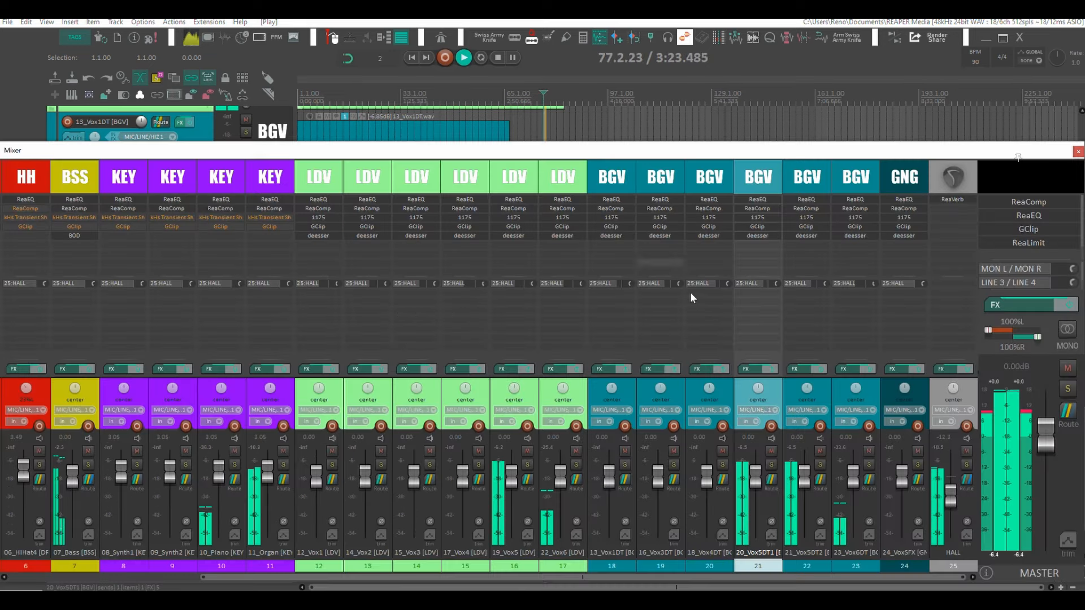
pyautogui.press('space')
pyautogui.moveTo(758, 388); pyautogui.dragTo(758, 419)
pyautogui.moveTo(808, 388); pyautogui.dragTo(807, 362)
pyautogui.press('space')
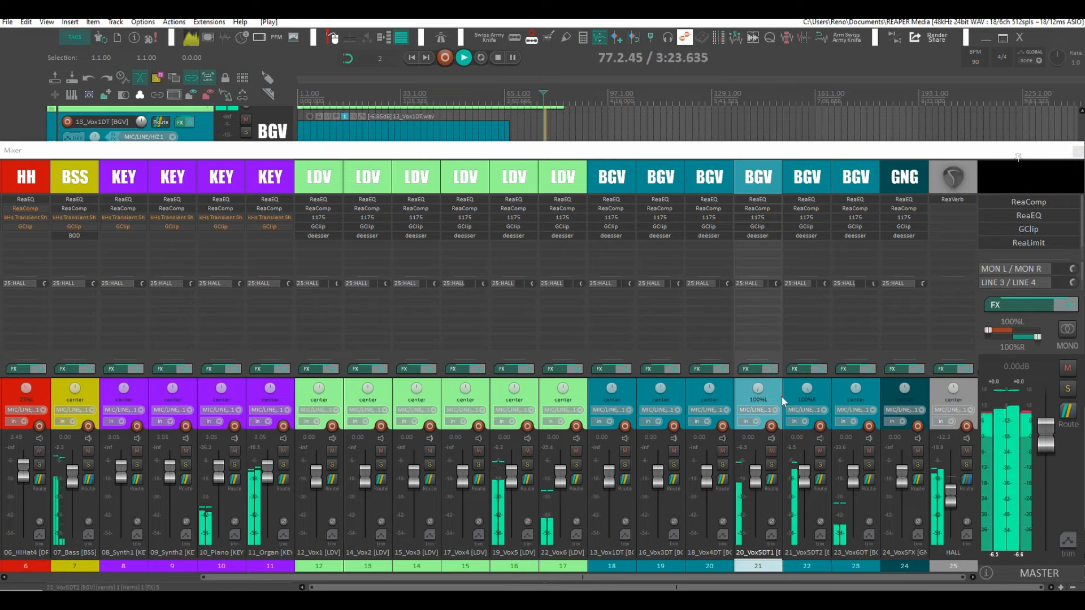
# Step: Lower 20_Vox5DT1 and 21_Vox5DT2 together to about -3.8 dB, and bring down the 23_Vox6DT and 24_VoxSFX faders
pyautogui.keyDown('ctrl'); pyautogui.click(792, 395); pyautogui.keyUp('ctrl')
pyautogui.moveTo(758, 473); pyautogui.dragTo(759, 493)
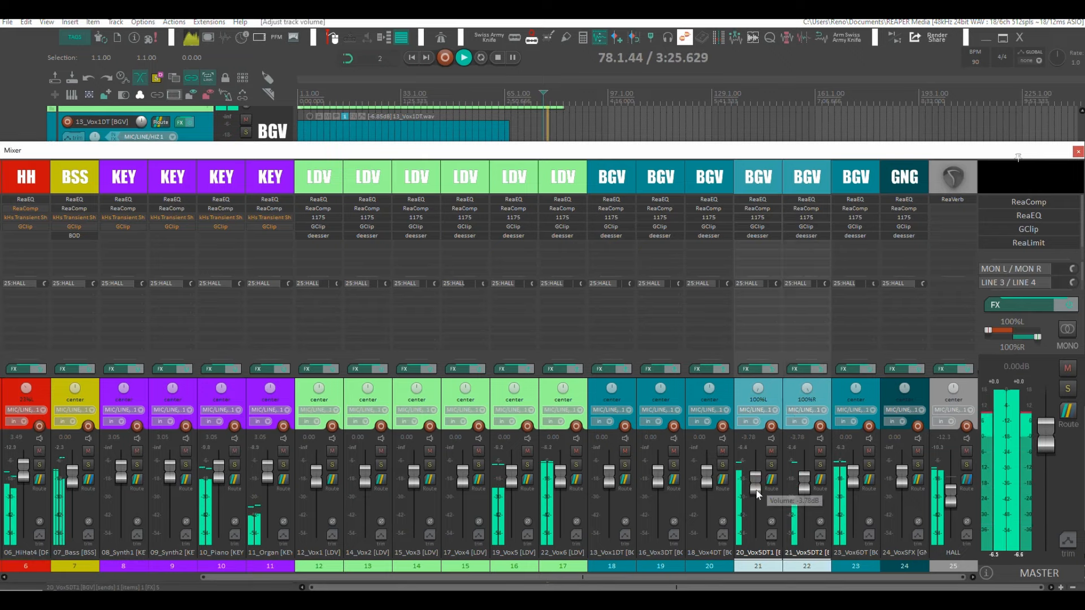
pyautogui.moveTo(854, 483); pyautogui.dragTo(850, 487)
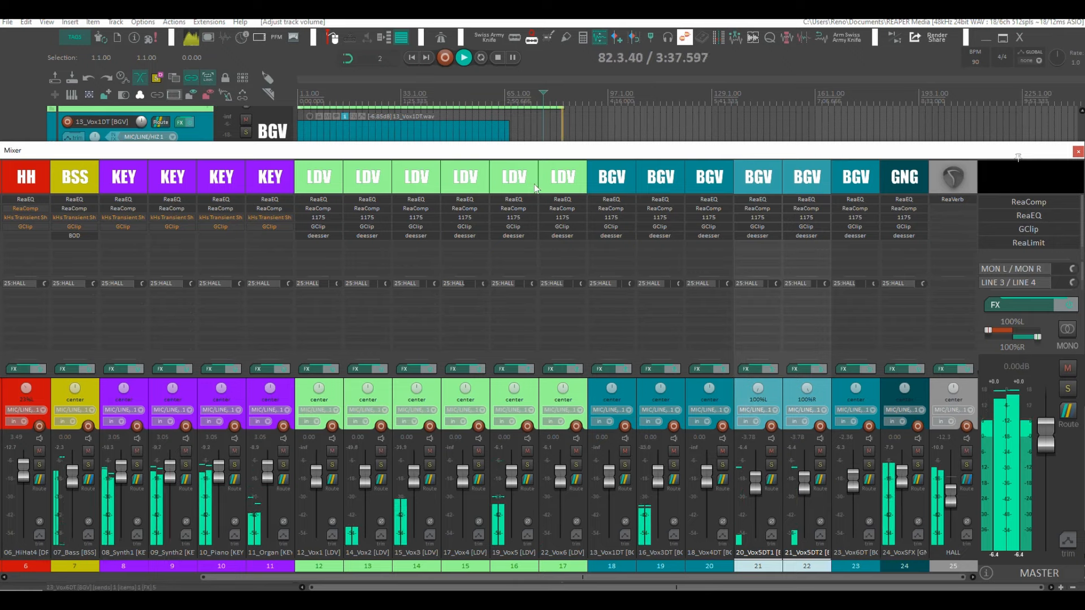
pyautogui.moveTo(903, 476); pyautogui.dragTo(904, 504)
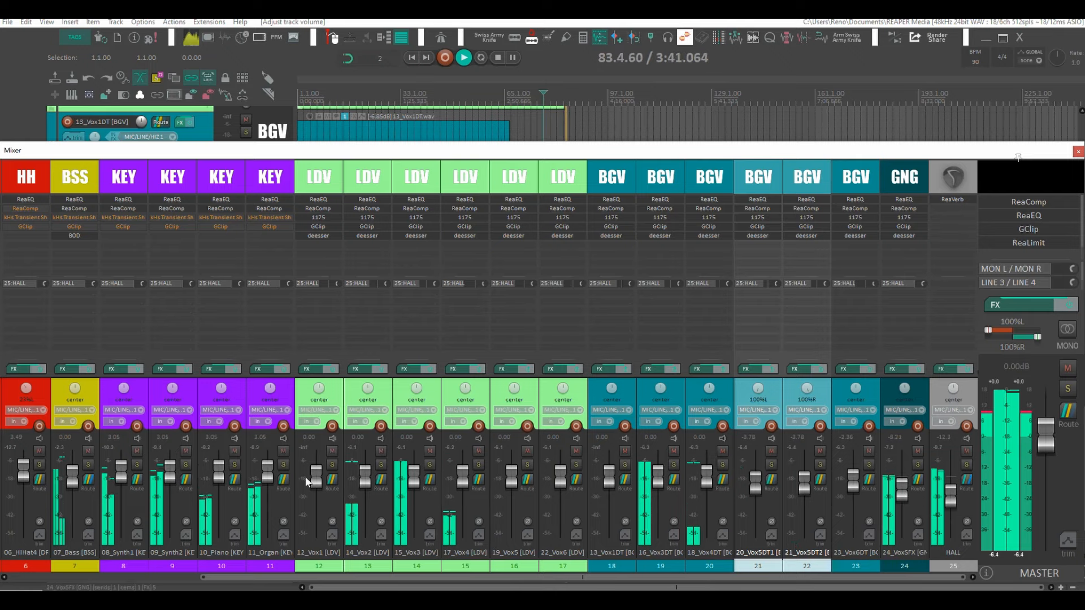
# Step: Lower the 09_Synth2 volume to 1.13 dB and pan 10_Piano slightly left
pyautogui.click(185, 464)
pyautogui.moveTo(168, 480); pyautogui.dragTo(169, 485)
pyautogui.moveTo(218, 393); pyautogui.dragTo(221, 452)
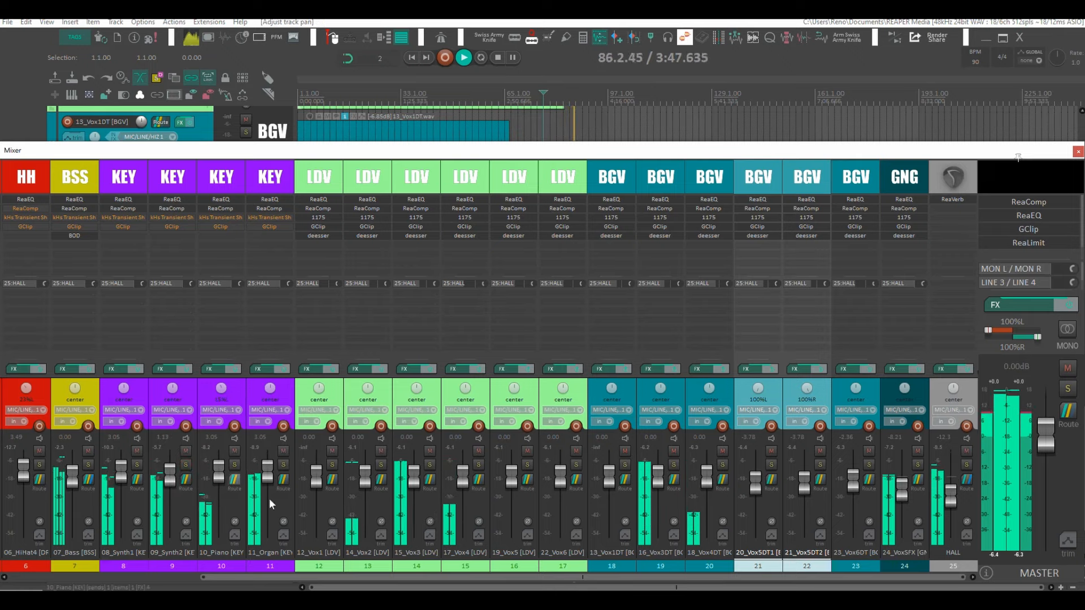
# Step: Set the 24_VoxSFX volume to -9.41 dB and stop playback
pyautogui.moveTo(902, 496); pyautogui.dragTo(891, 497)
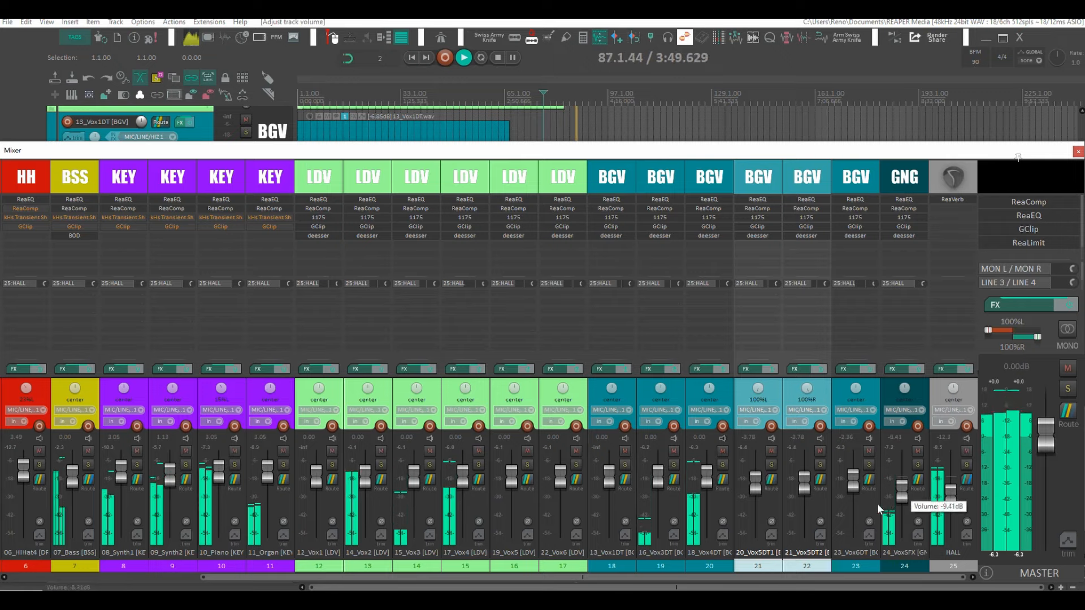
pyautogui.moveTo(554, 577); pyautogui.dragTo(121, 577)
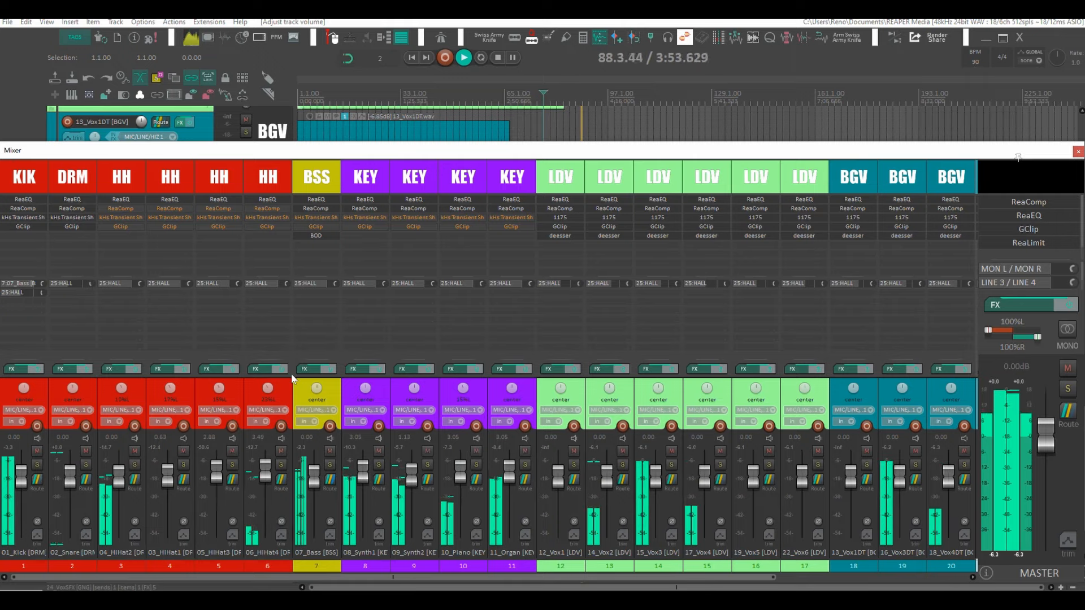
pyautogui.press('space')
# Step: Open the TT Dynamic Range meter in the monitoring FX chain and play the mix to check its loudness
pyautogui.click(191, 38)
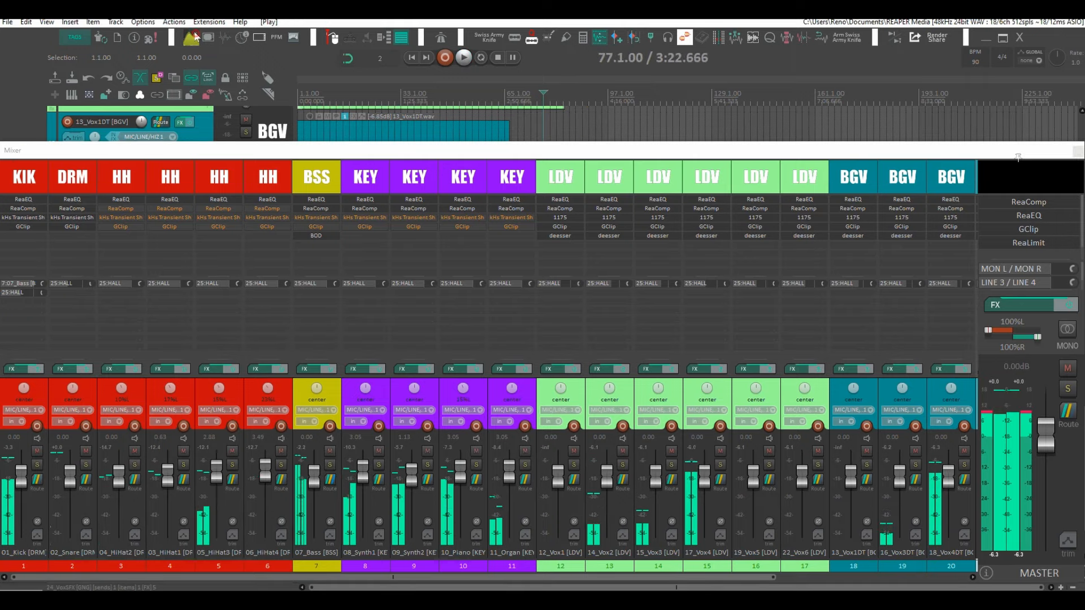
pyautogui.moveTo(463, 108); pyautogui.dragTo(628, 100)
pyautogui.click(398, 185)
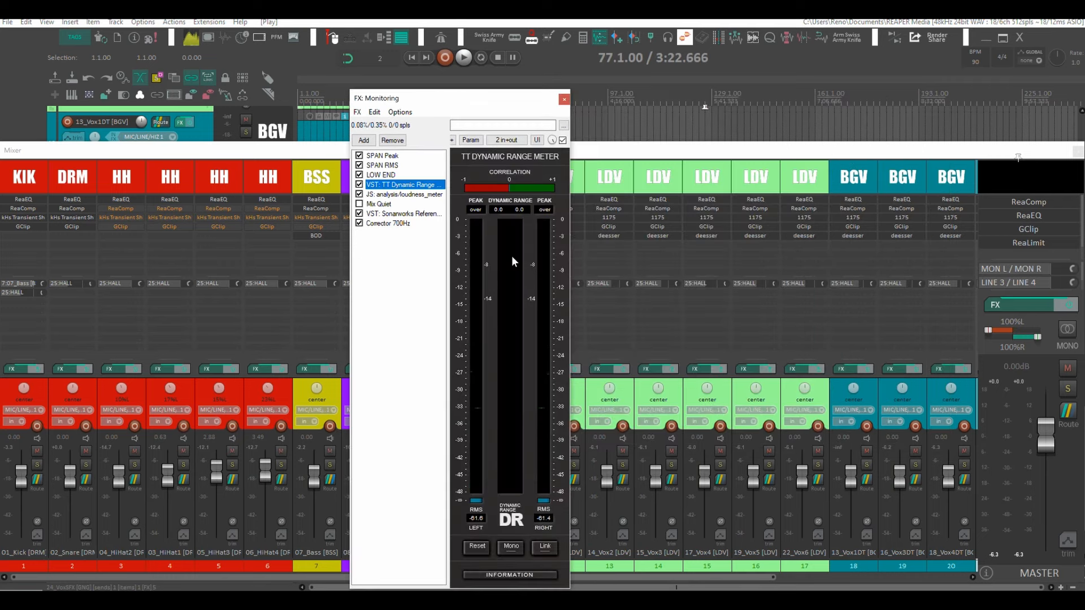
pyautogui.press('space')
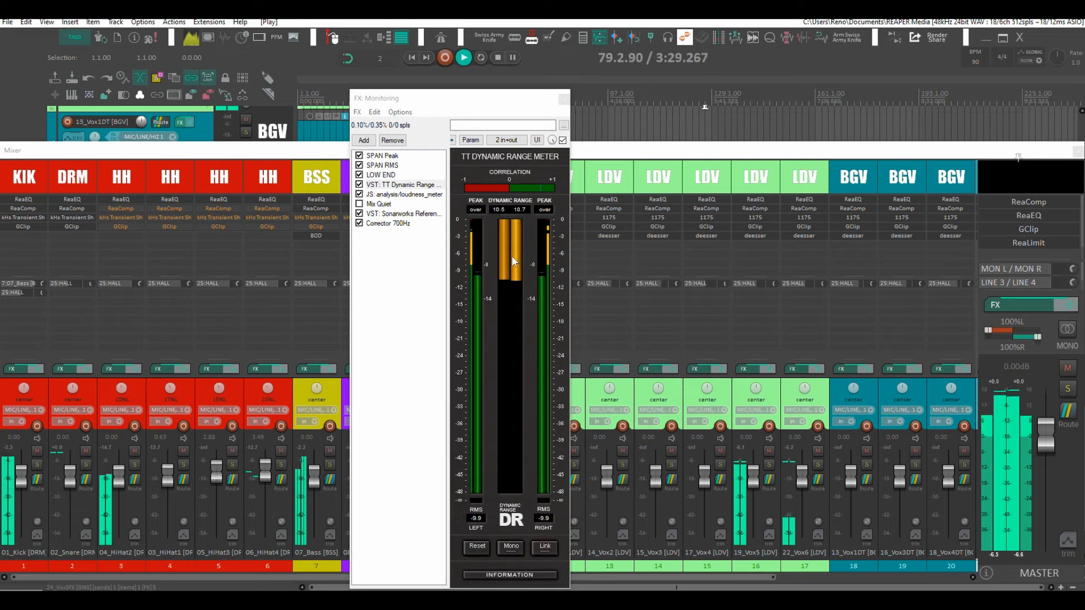
pyautogui.press('space')
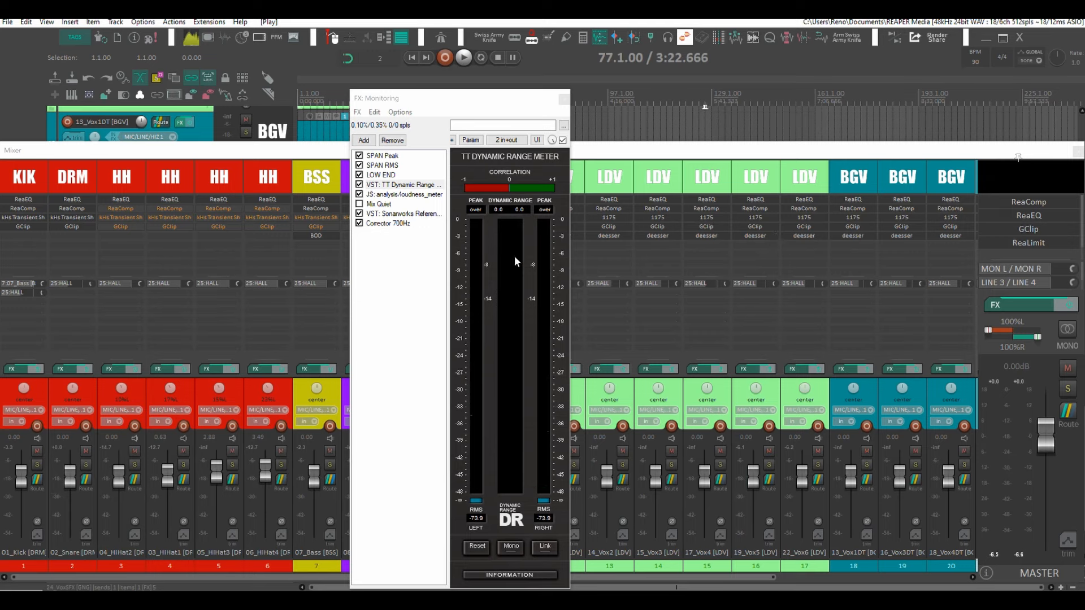
# Step: Open the master track's ReaLimit beside the dynamic range meter and set its threshold to -3.00 dB
pyautogui.click(1032, 246)
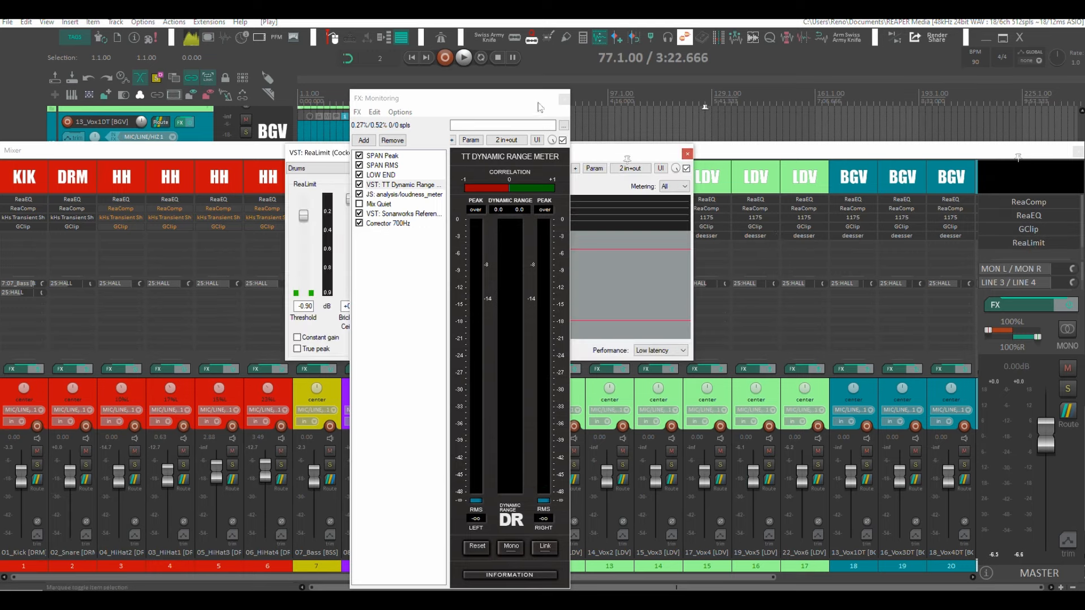
pyautogui.moveTo(540, 108); pyautogui.dragTo(280, 106)
pyautogui.moveTo(528, 150); pyautogui.dragTo(685, 149)
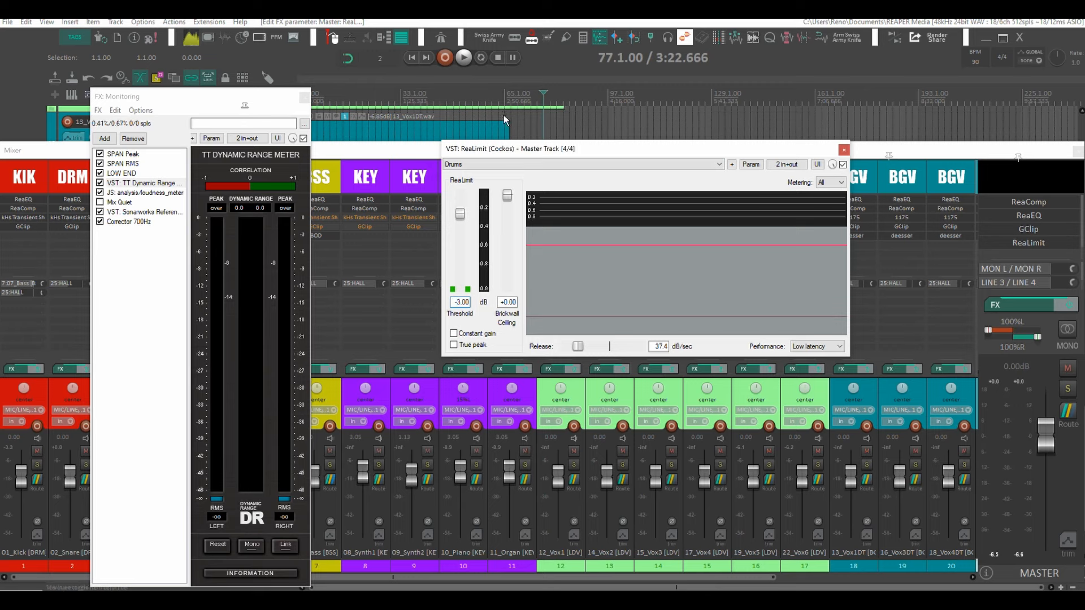
# Step: Play the mix from an earlier section, enable True peak in ReaLimit, and set its release to 62.4 dB/sec
pyautogui.click(408, 89)
pyautogui.press('space')
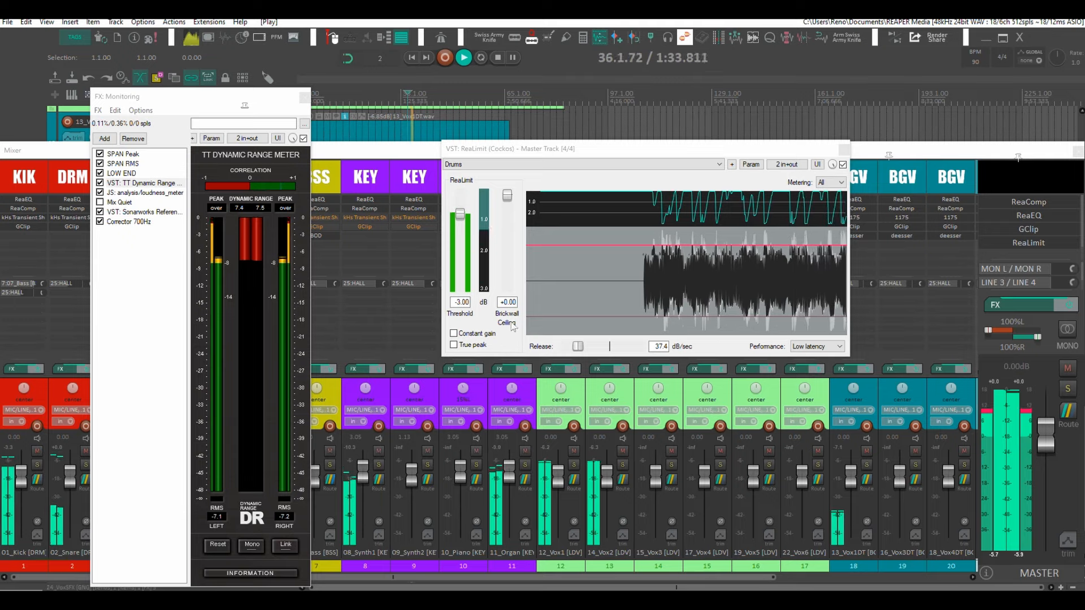
pyautogui.click(453, 346)
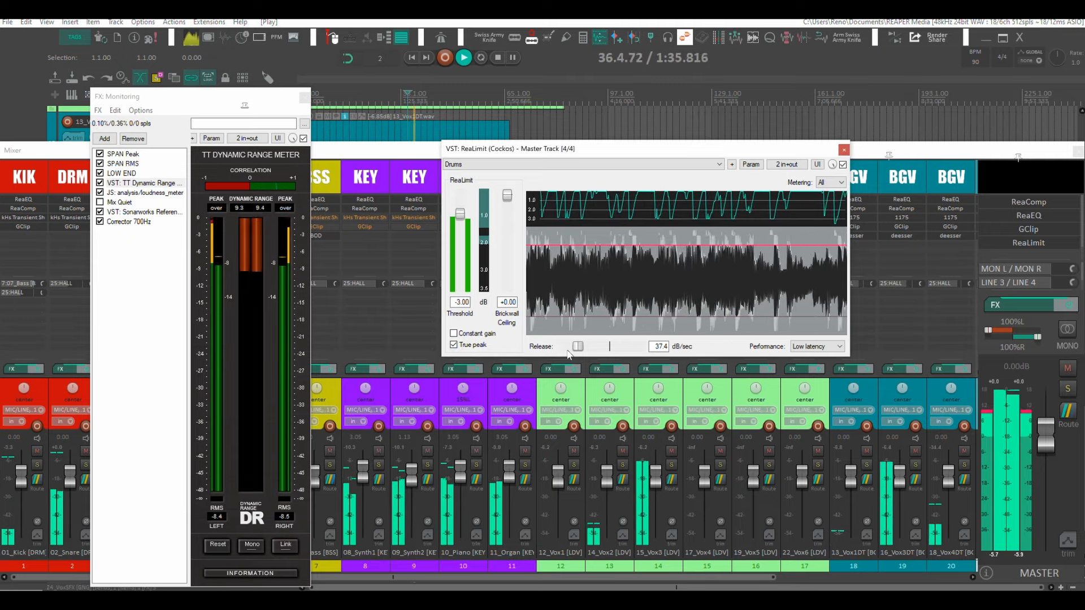
pyautogui.moveTo(578, 347); pyautogui.dragTo(548, 348)
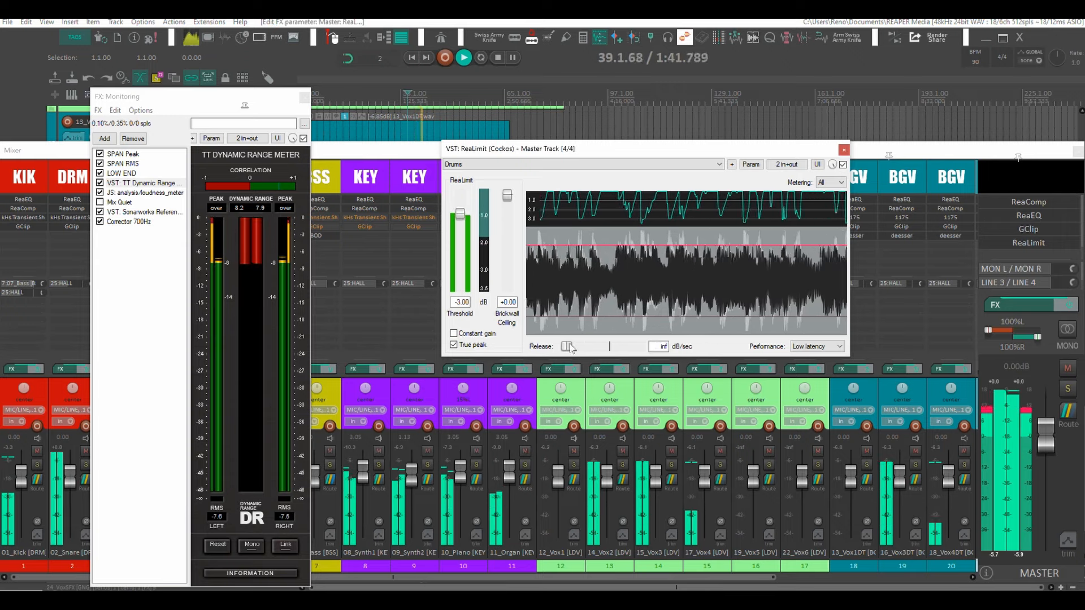
pyautogui.moveTo(569, 345); pyautogui.dragTo(572, 345)
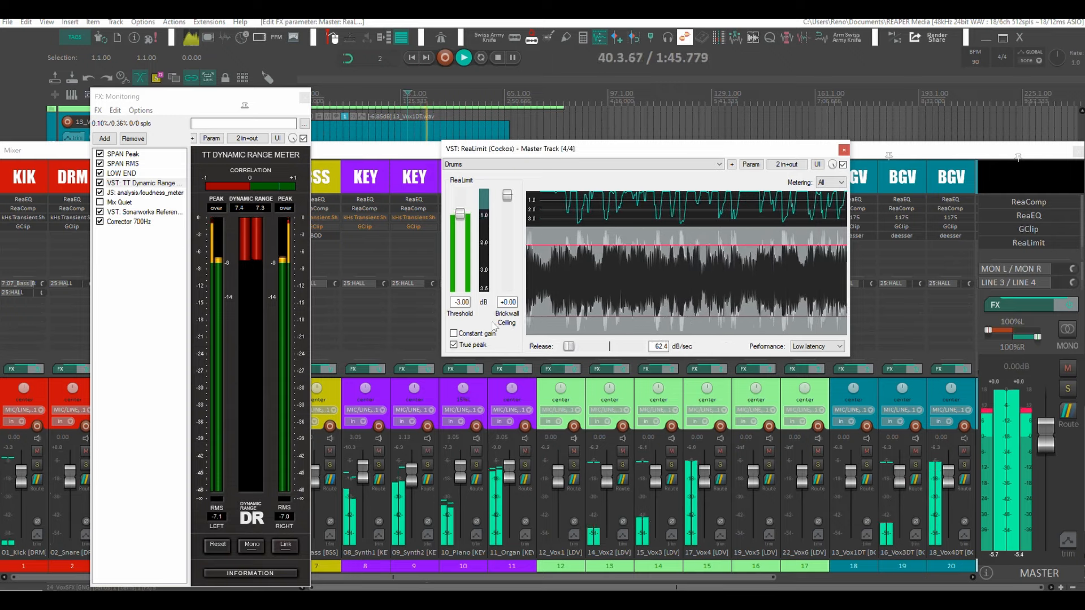
# Step: Enable Constant gain in the master ReaLimit and lower its threshold to -4.10 dB while playing the mix
pyautogui.click(454, 334)
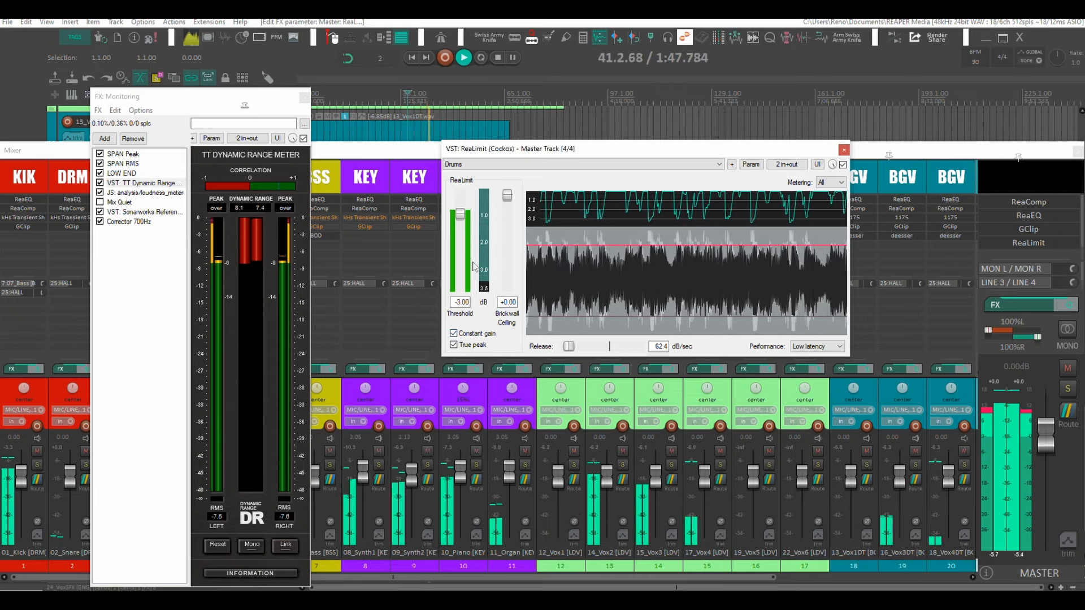
pyautogui.press('space')
pyautogui.moveTo(463, 218); pyautogui.dragTo(465, 222)
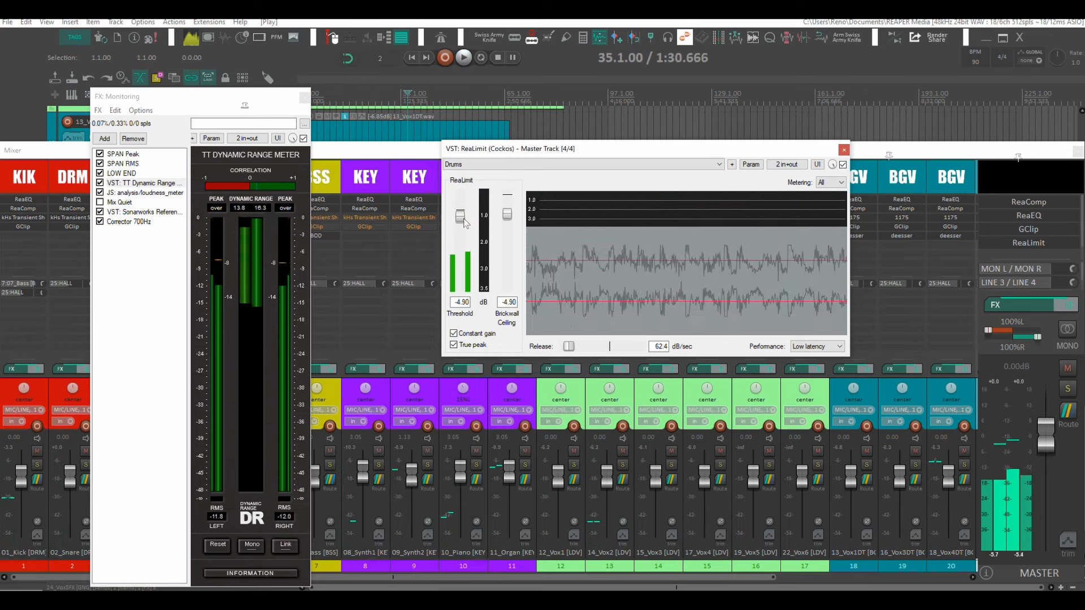
pyautogui.press('space')
pyautogui.moveTo(462, 222); pyautogui.dragTo(462, 221)
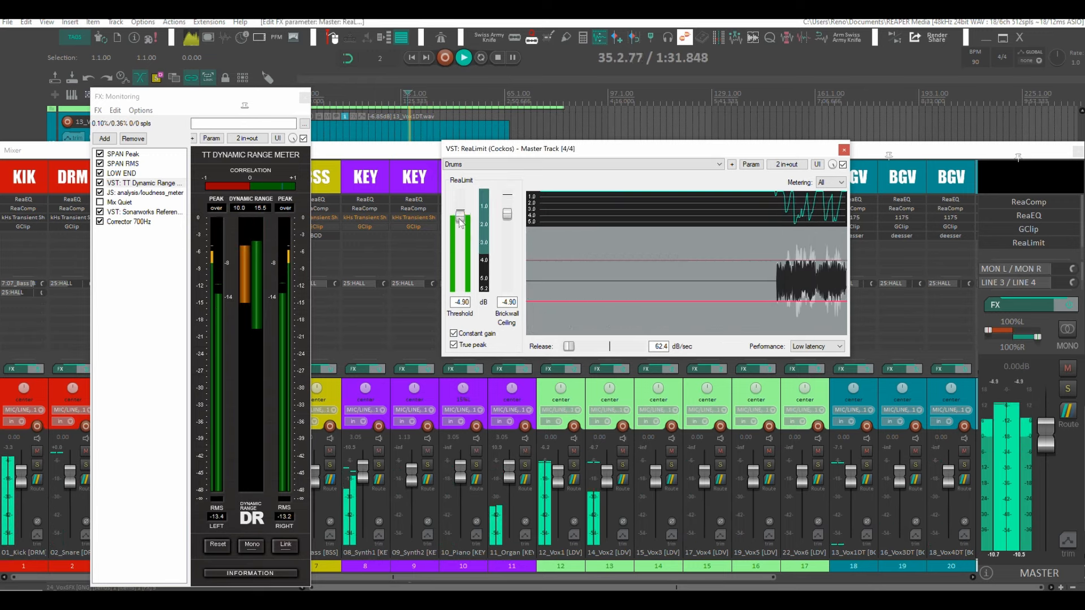
# Step: Bypass and re-enable ReaLimit several times during playback to compare the mix with and without limiting
pyautogui.click(842, 165)
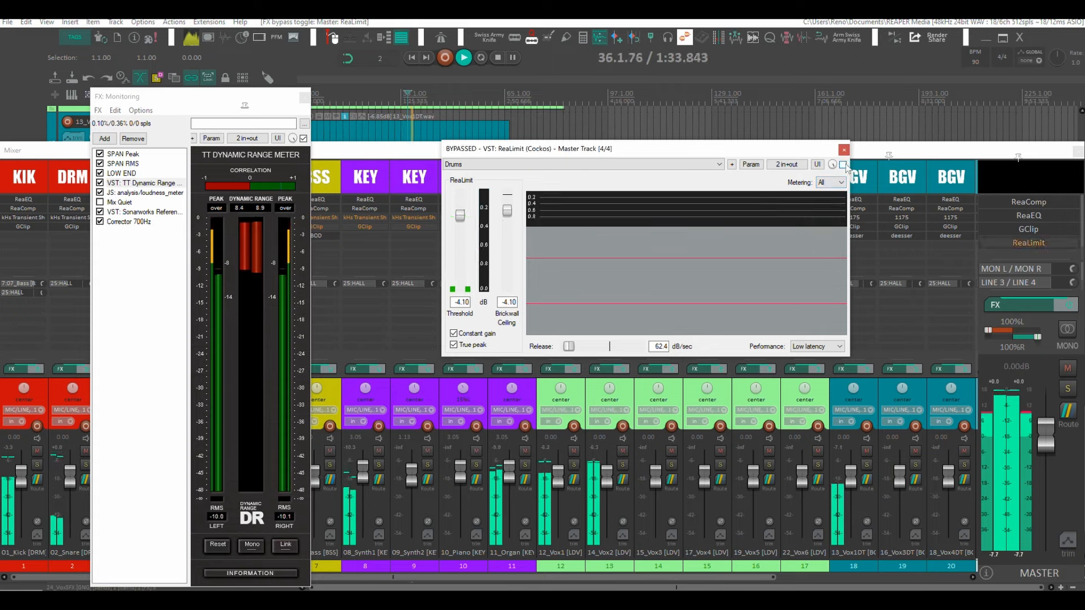
pyautogui.click(843, 164)
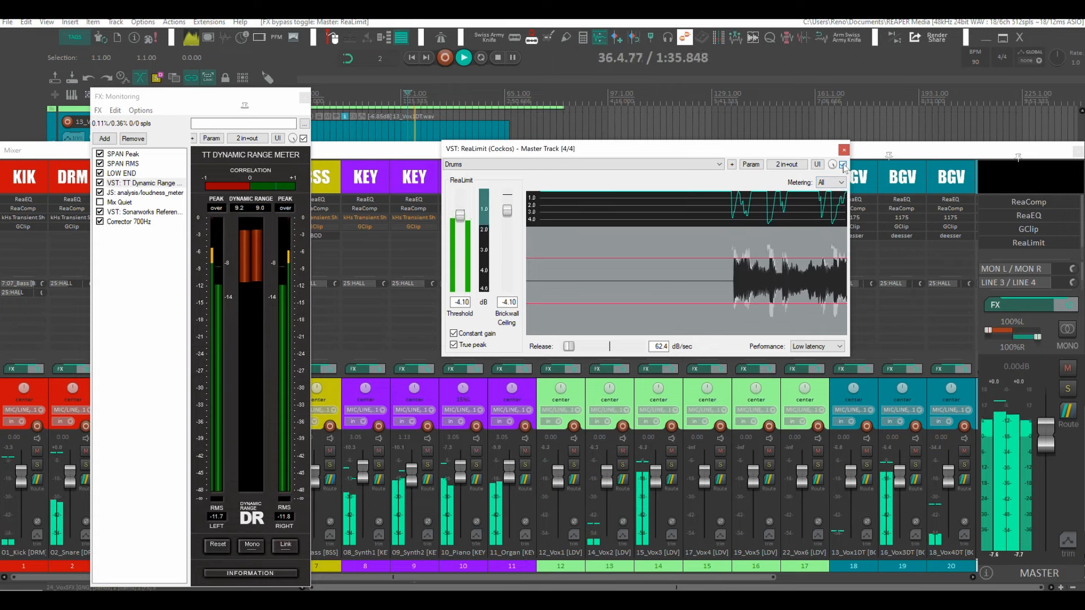
pyautogui.click(843, 164)
pyautogui.click(843, 164)
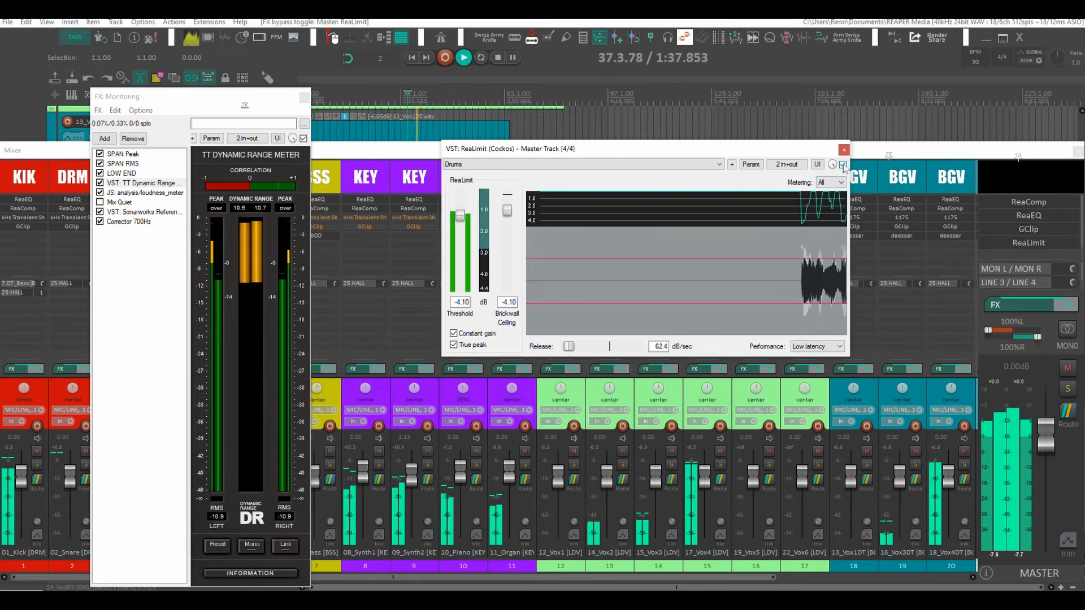
pyautogui.click(843, 165)
pyautogui.click(842, 164)
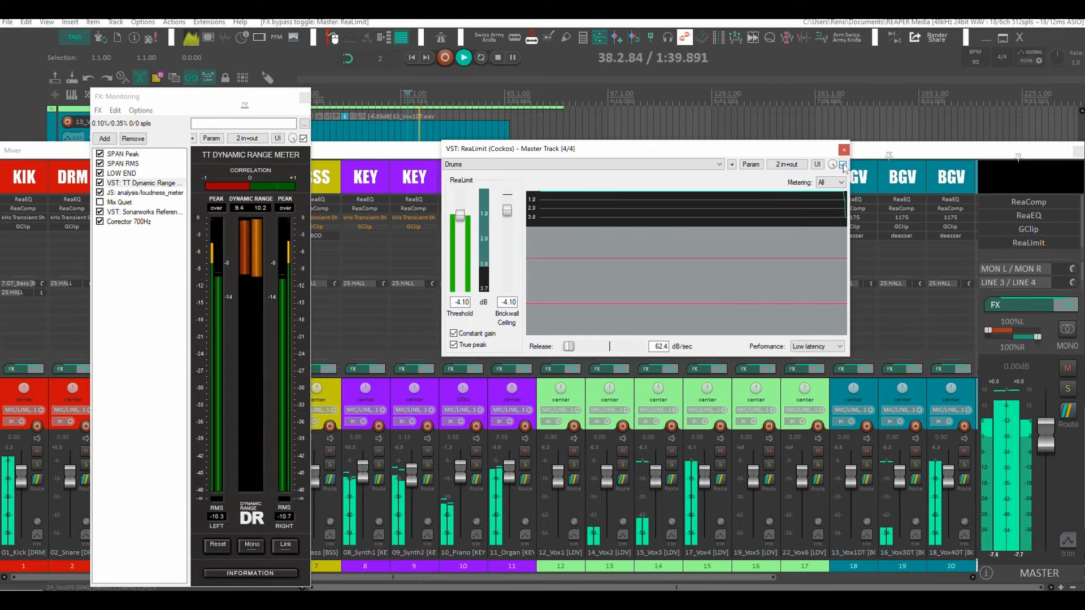
pyautogui.press('space')
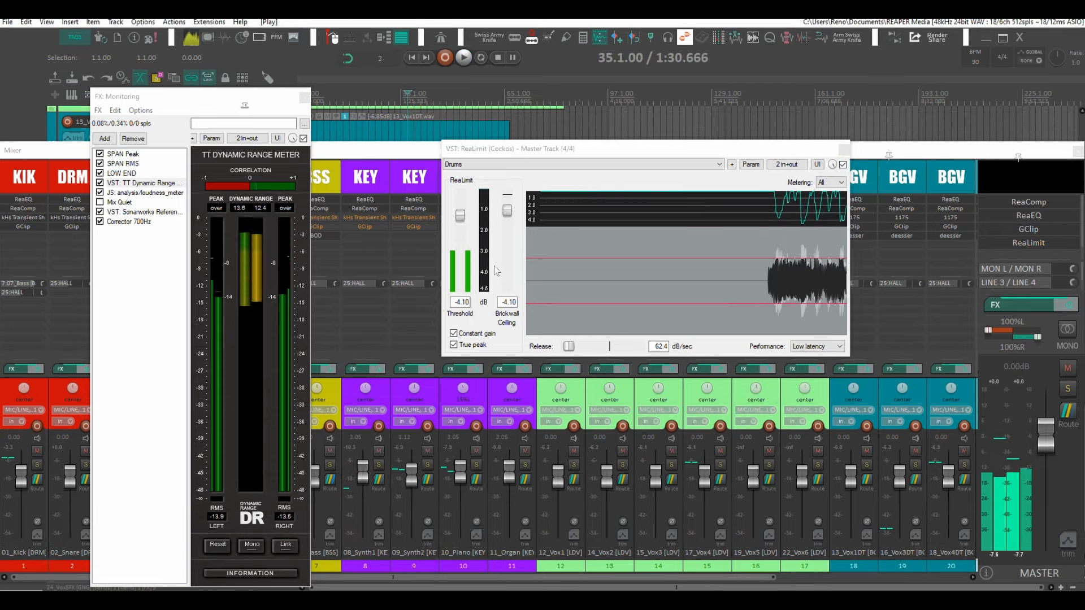
# Step: Turn off Constant gain in ReaLimit, reset the brickwall ceiling to 0.00 dB, and set the threshold to -3.00 dB
pyautogui.doubleClick(509, 210)
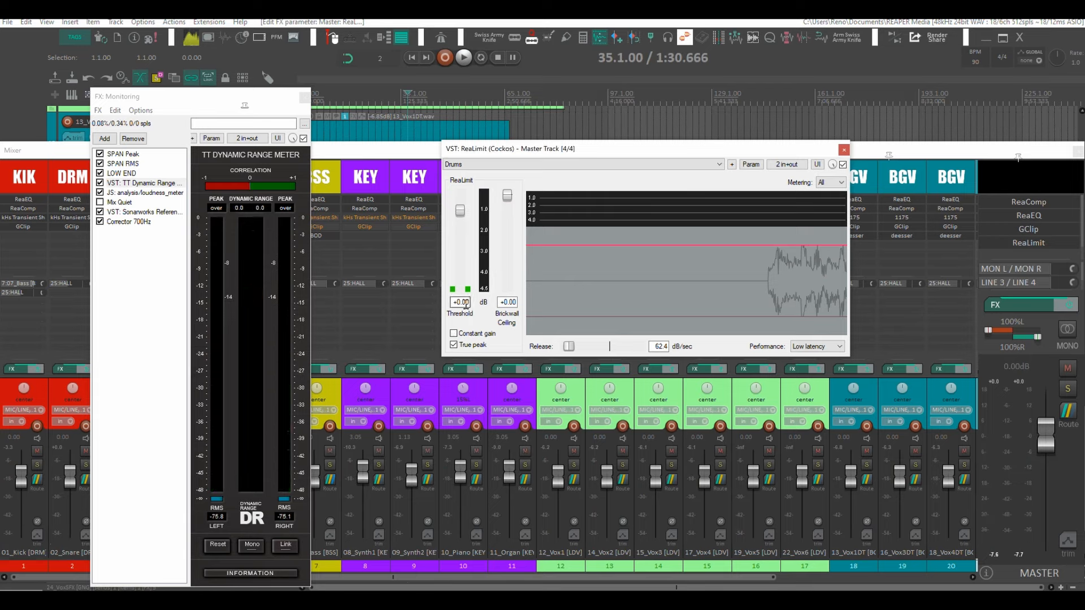
pyautogui.write('-3')
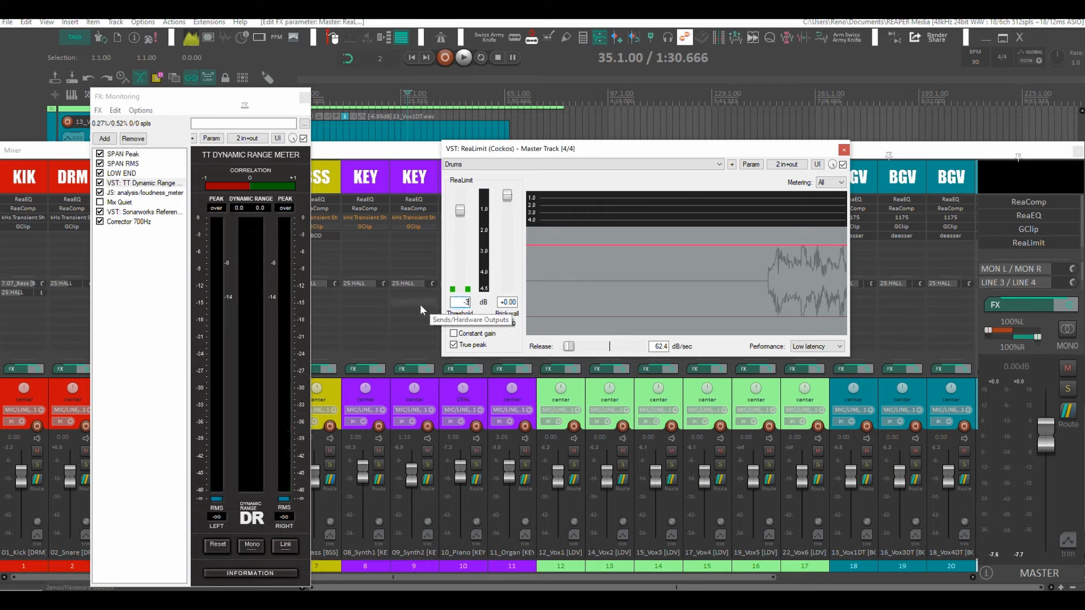
pyautogui.press('Return')
pyautogui.click(420, 165)
# Step: Play the mix and check its loudness on the TT Dynamic Range meter in the monitoring FX chain
pyautogui.press('space')
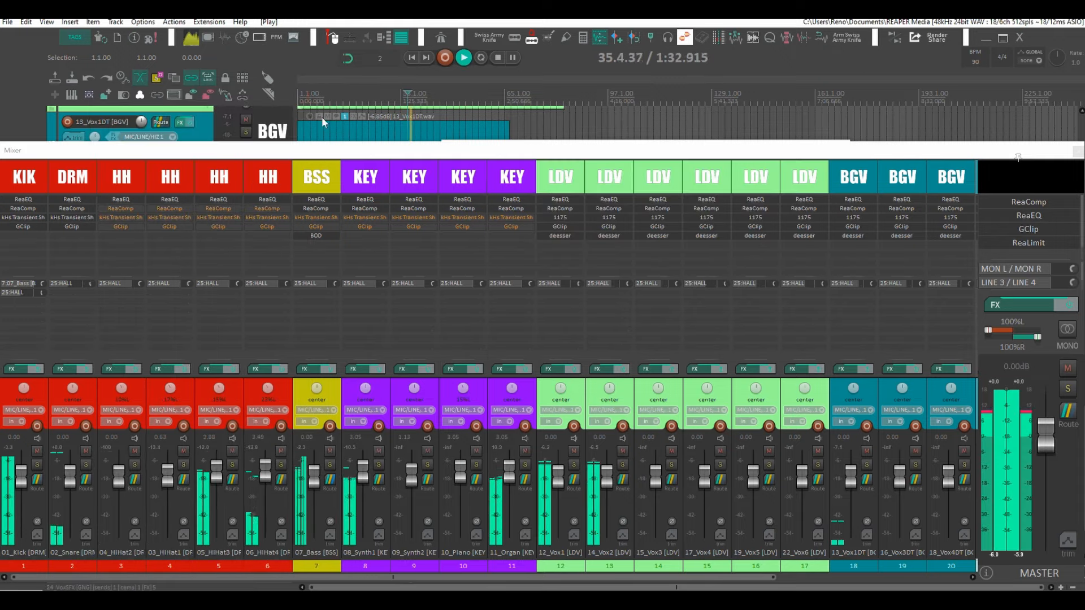
pyautogui.click(198, 79)
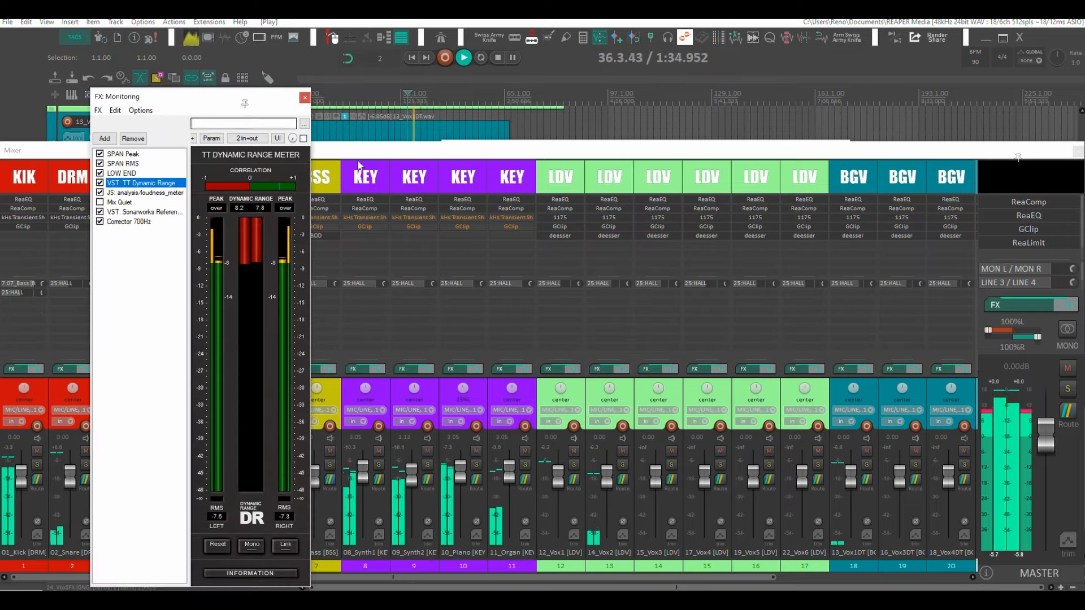
pyautogui.moveTo(217, 93); pyautogui.dragTo(486, 98)
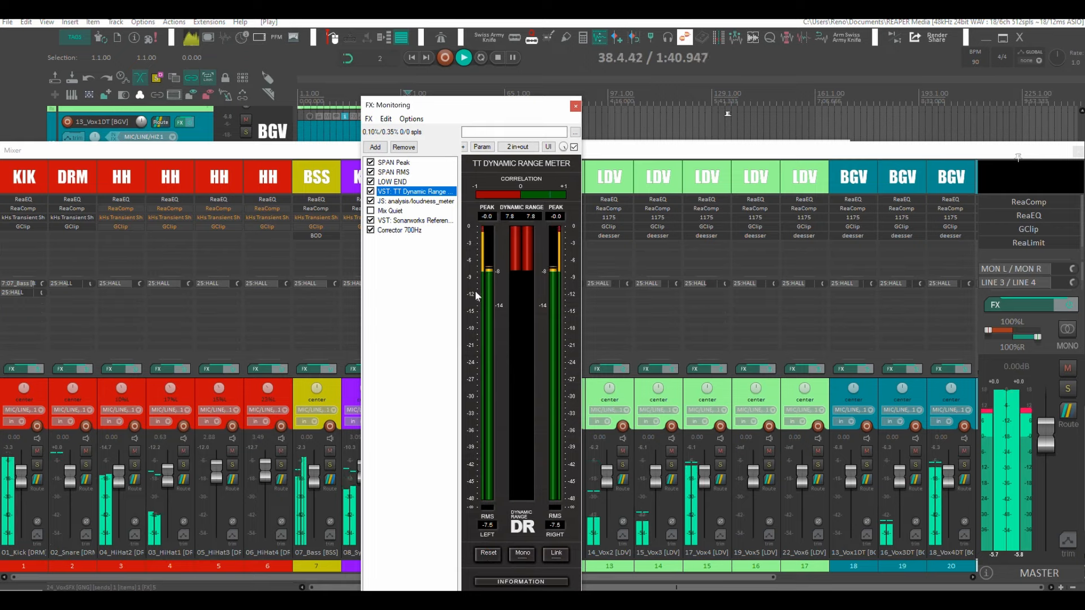
pyautogui.press('space')
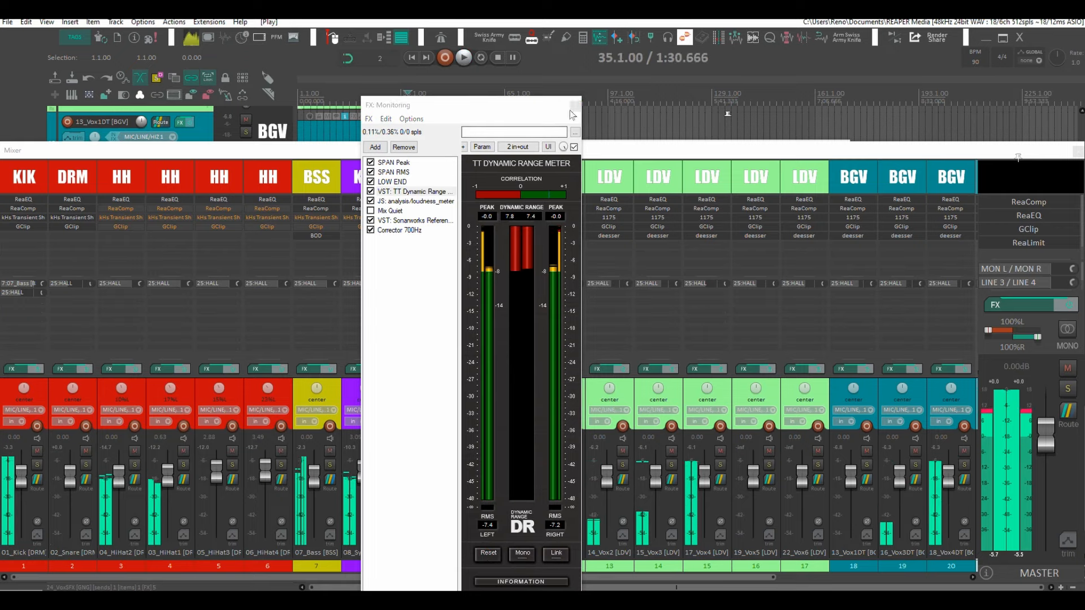
pyautogui.click(575, 106)
# Step: Set the brickwall ceiling of the master track's ReaLimit to -0.30 dB and close the plugin window
pyautogui.moveTo(1014, 242); pyautogui.dragTo(659, 259)
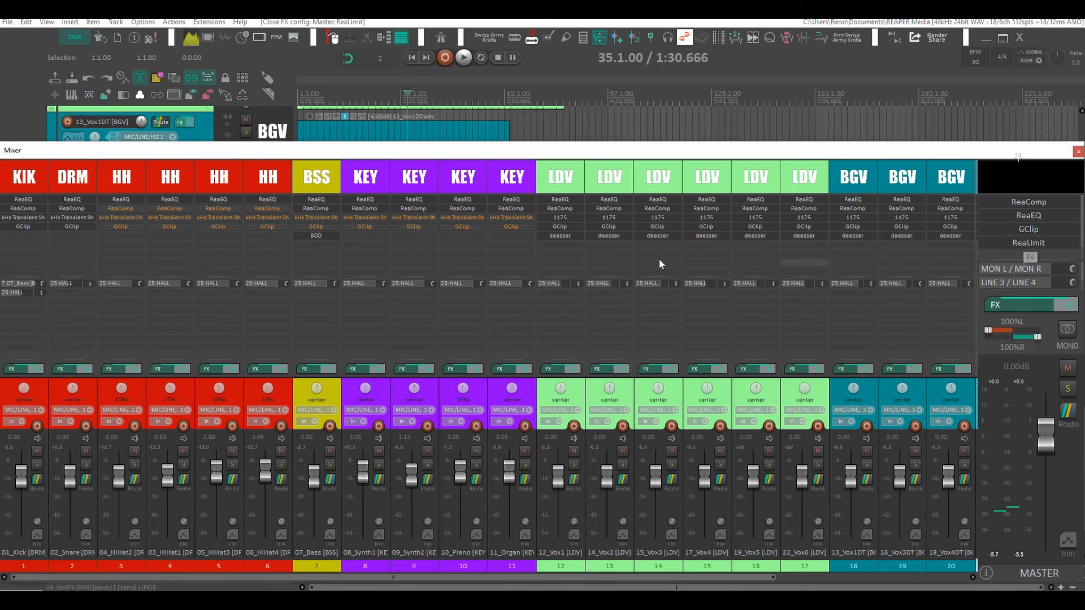
pyautogui.click(1012, 247)
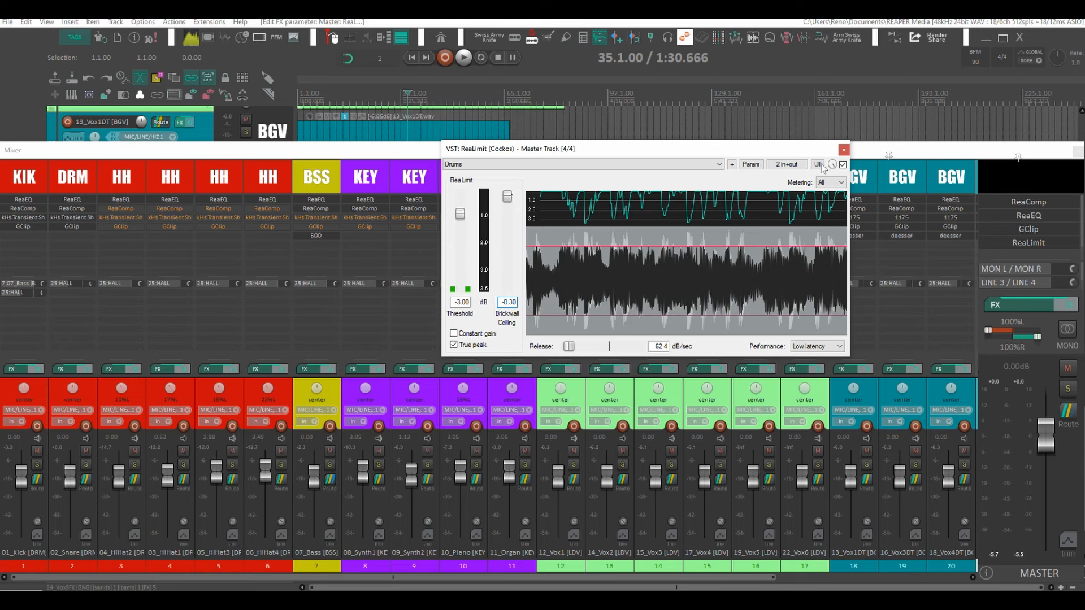
pyautogui.click(845, 150)
# Step: Solo 15_Vox3 and set band 2 of its ReaEQ to a -2.0 dB cut at 163.9 Hz
pyautogui.press('space')
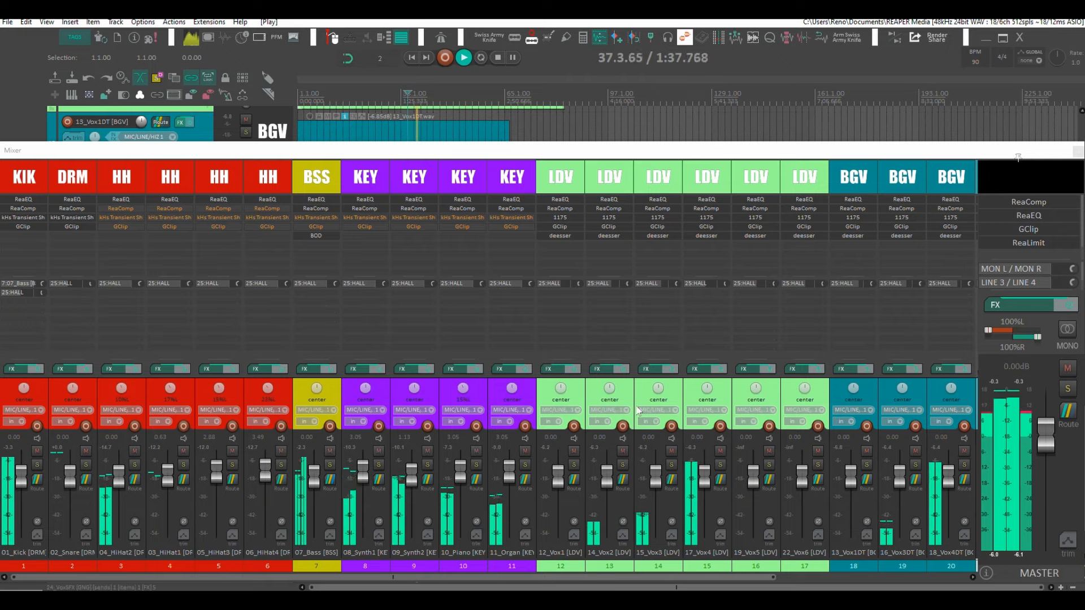
pyautogui.click(671, 465)
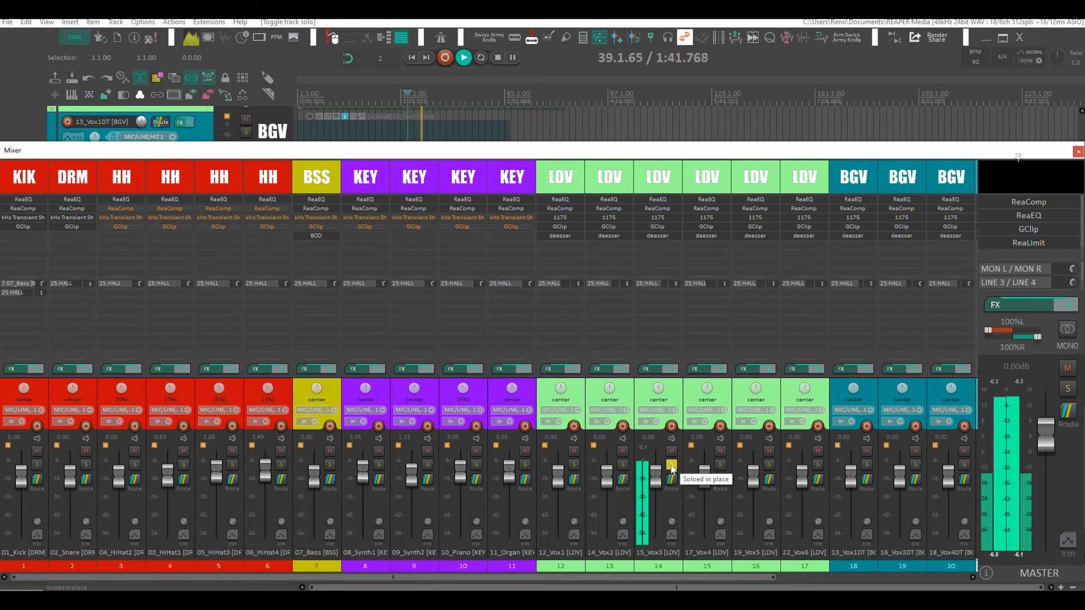
pyautogui.press('space')
pyautogui.click(657, 200)
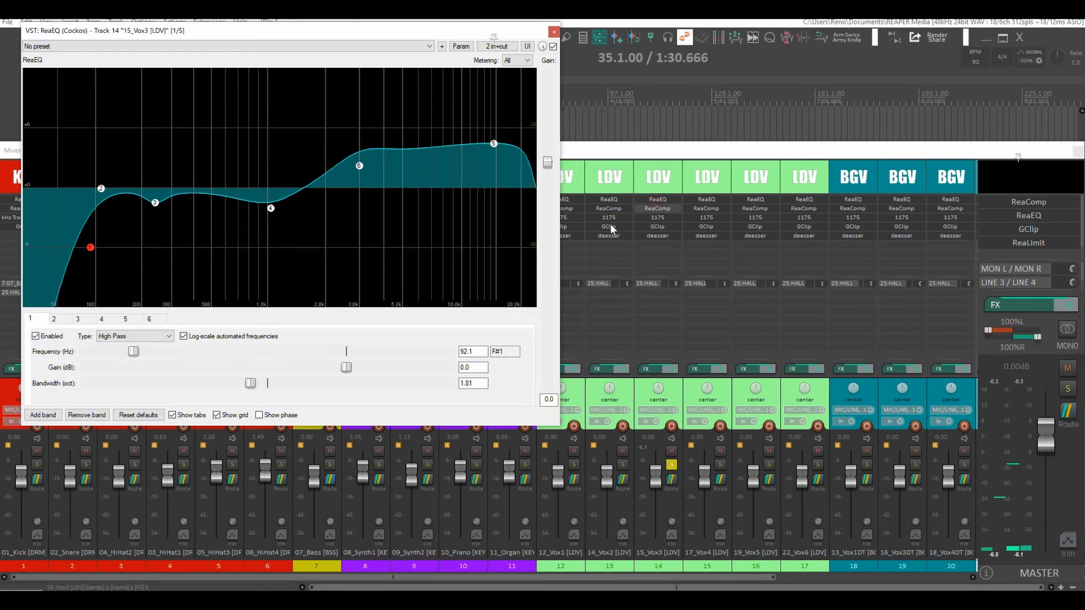
pyautogui.moveTo(108, 192); pyautogui.dragTo(131, 211)
pyautogui.press('space')
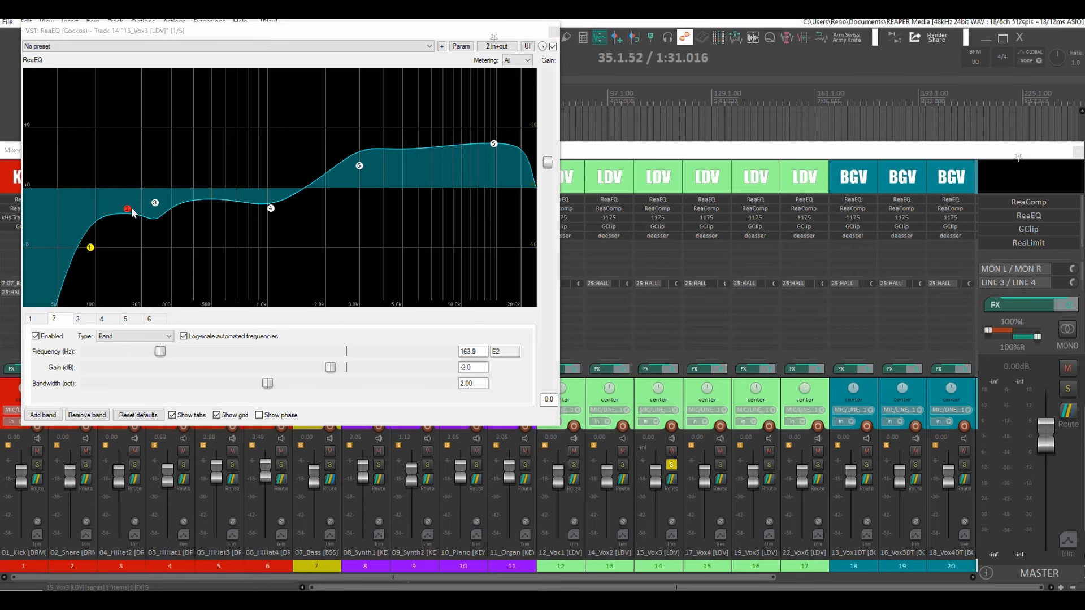
pyautogui.click(554, 32)
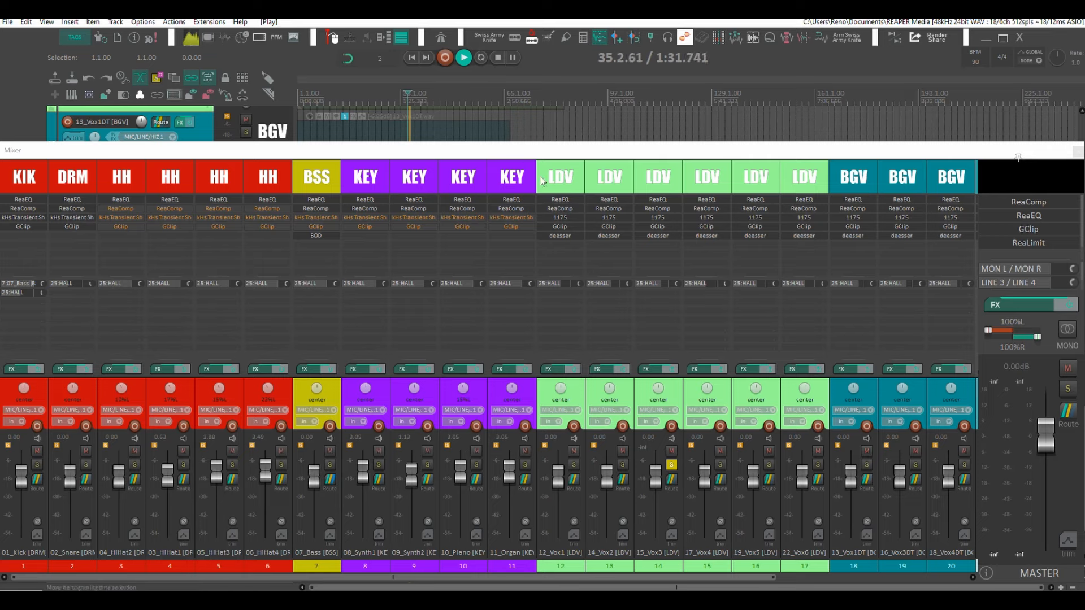
# Step: Locate the 15_Vox3 vocal in the arrangement and set band 4 of its ReaEQ to -4.5 dB at 727.2 Hz
pyautogui.hotkey('ctrl', 'm')
pyautogui.scroll(-1, 450, 381)
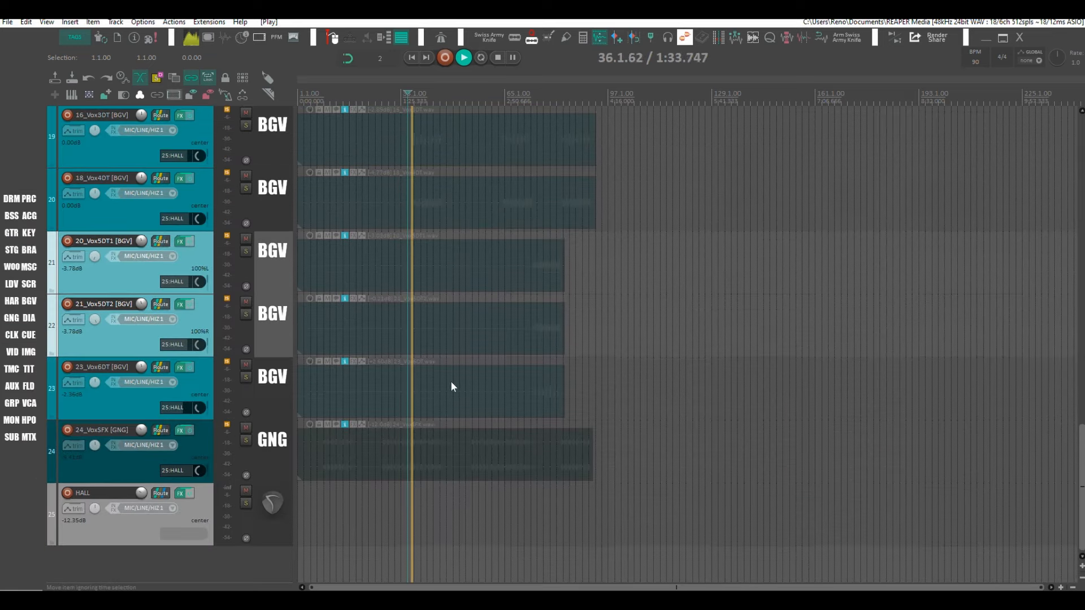
pyautogui.scroll(2, 445, 306)
pyautogui.scroll(5, 446, 307)
pyautogui.click(407, 339)
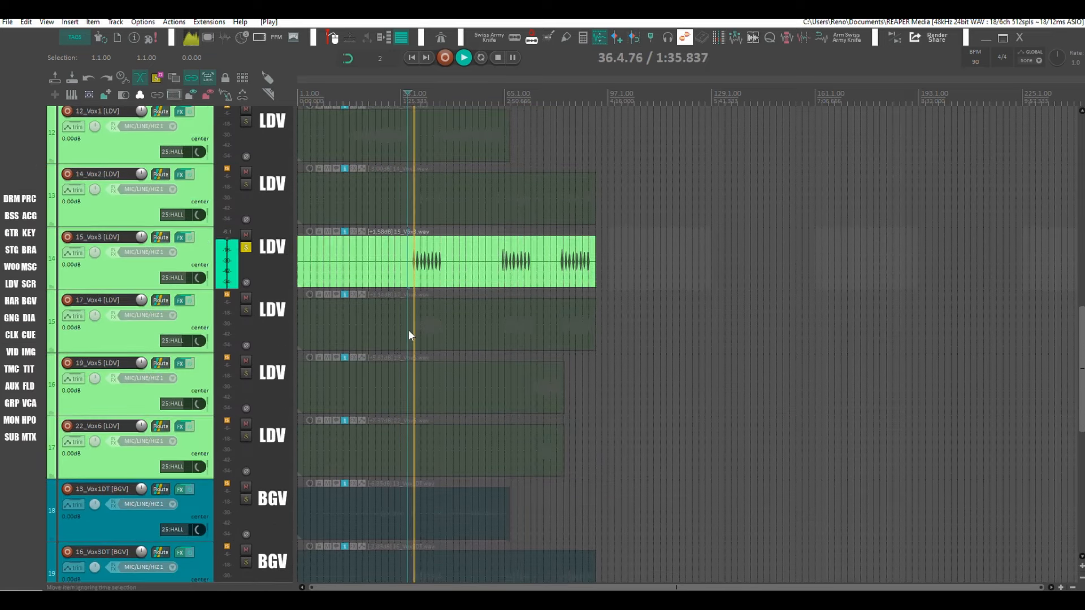
pyautogui.hotkey('ctrl', 'm')
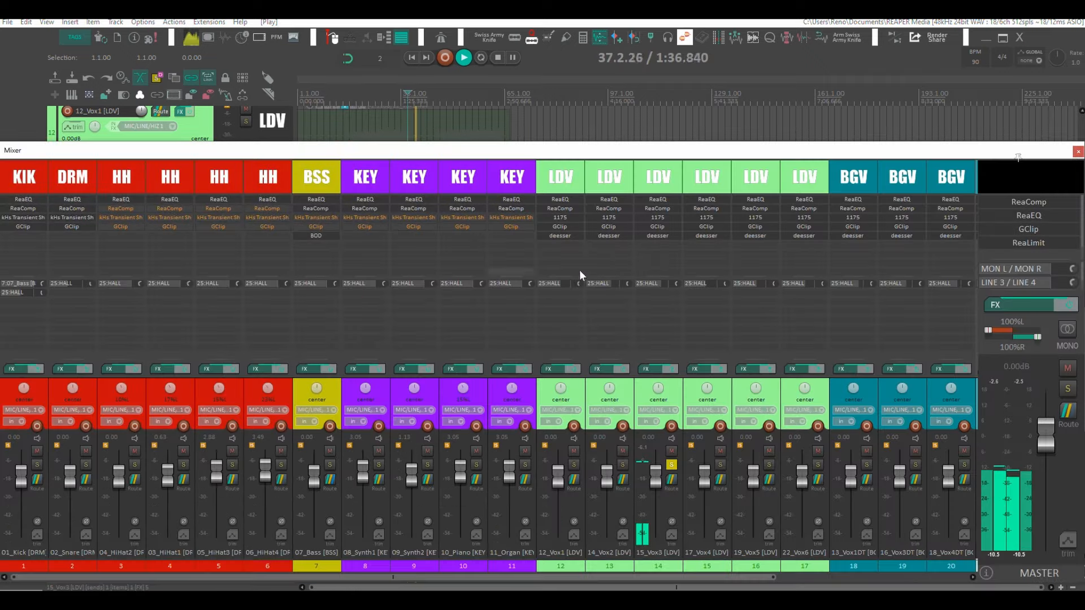
pyautogui.click(656, 198)
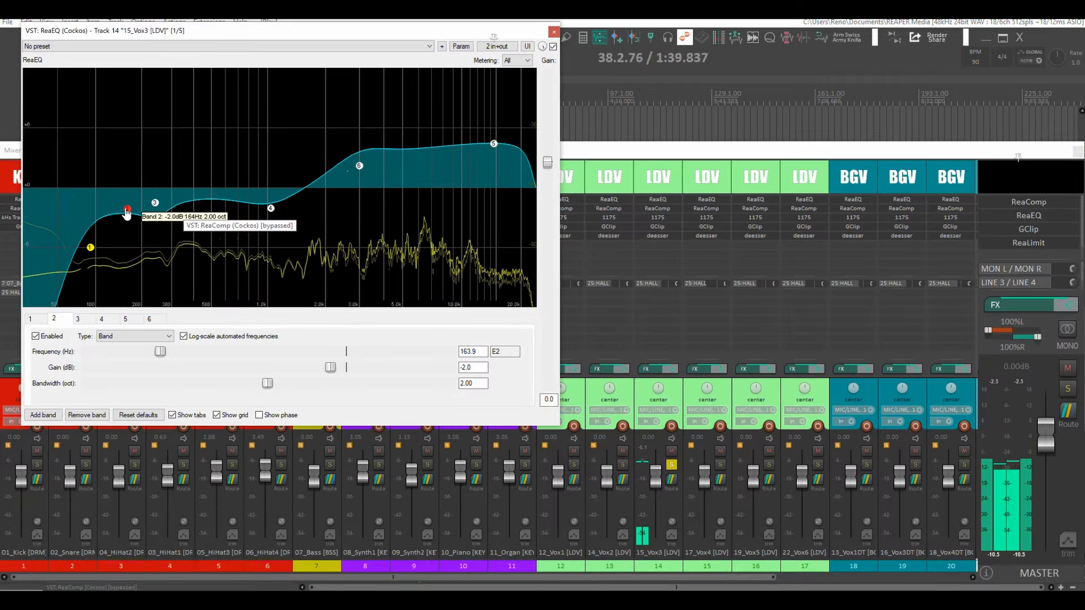
pyautogui.moveTo(271, 208); pyautogui.dragTo(242, 238)
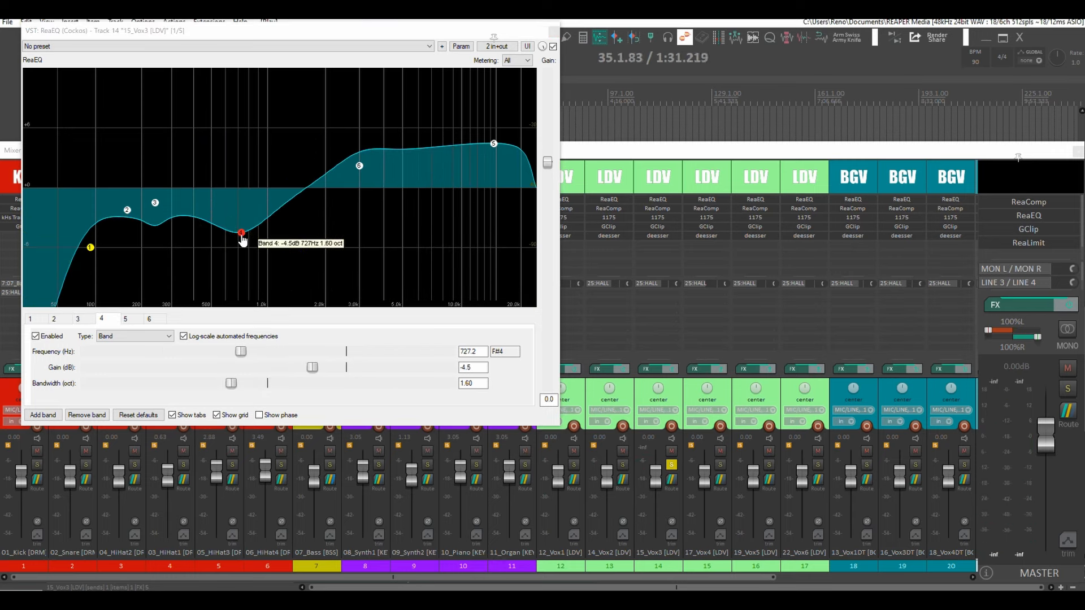
pyautogui.click(553, 31)
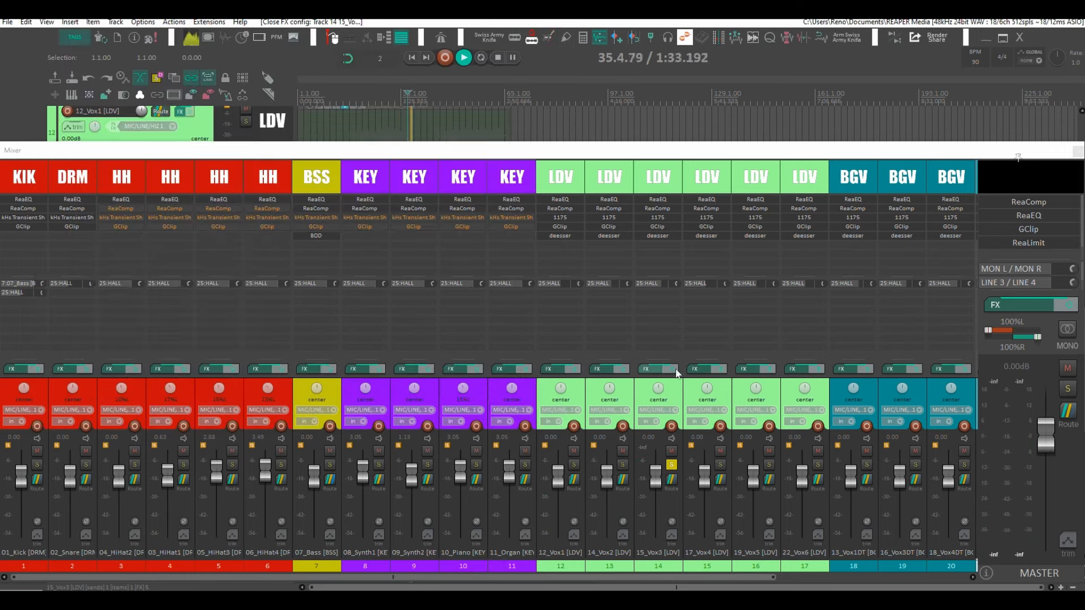
# Step: Clear the solo on 15_Vox3 and play the full mix, closing the 17_Vox4 FX chain
pyautogui.keyDown('alt'); pyautogui.click(696, 371); pyautogui.keyUp('alt')
pyautogui.hotkey('ctrl', 'z')
pyautogui.click(696, 369)
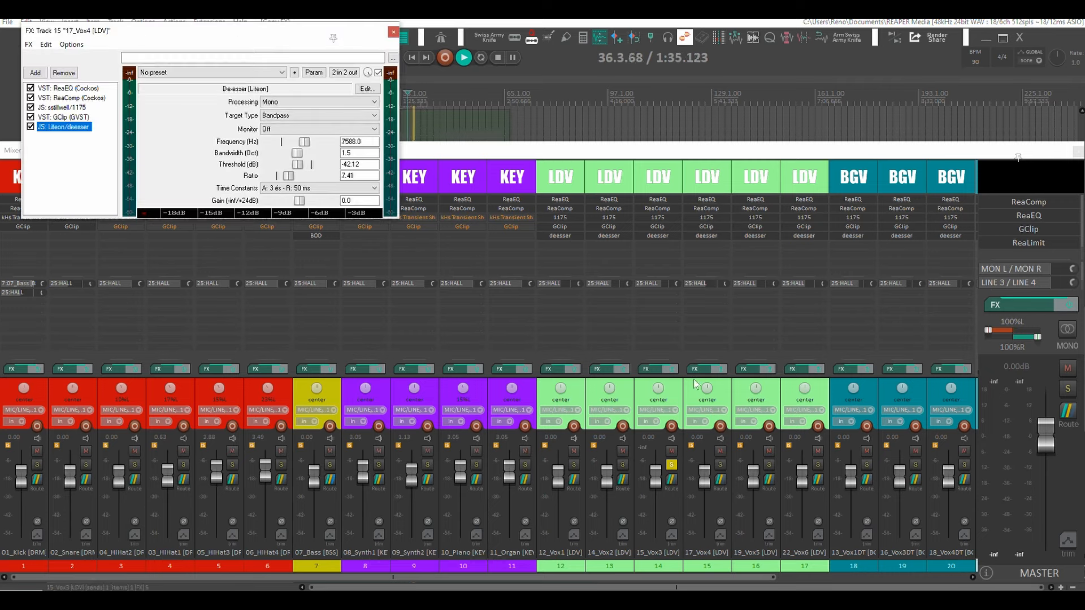
pyautogui.click(672, 465)
pyautogui.press('space')
pyautogui.click(671, 464)
pyautogui.press('space')
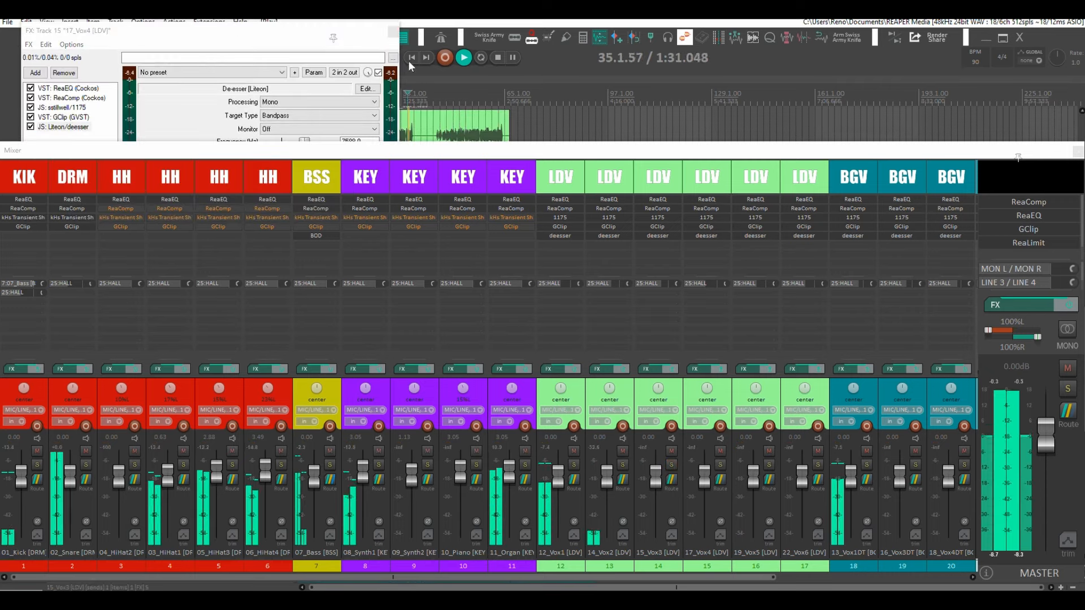
pyautogui.click(393, 31)
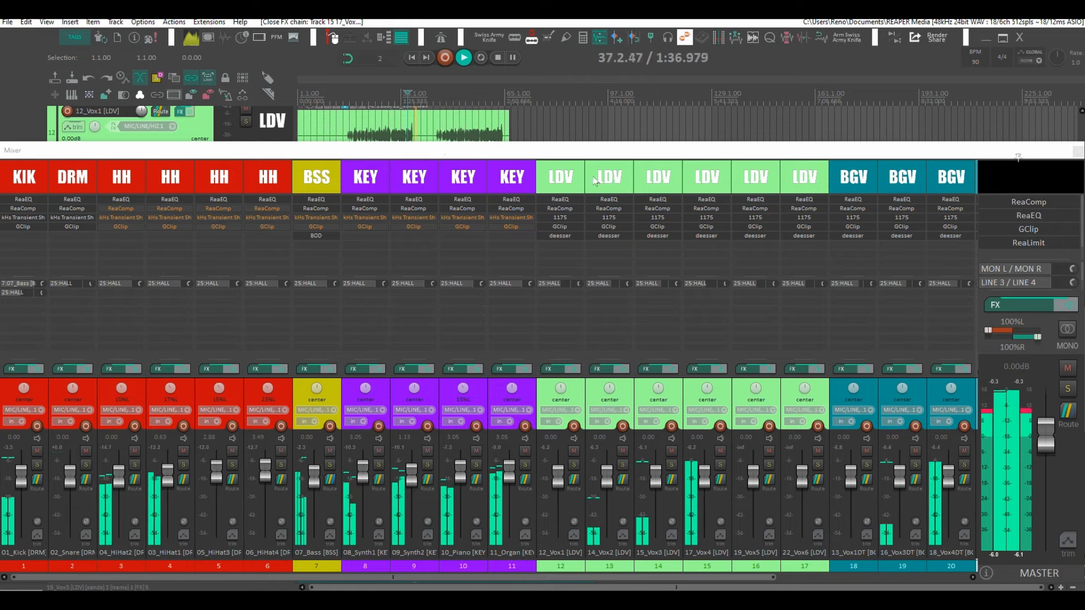
# Step: Select 15_Vox3 and 17_Vox4 together, lower their volume to -1.70 dB during playback, and stop
pyautogui.click(658, 175)
pyautogui.keyDown('ctrl'); pyautogui.click(718, 171); pyautogui.keyUp('ctrl')
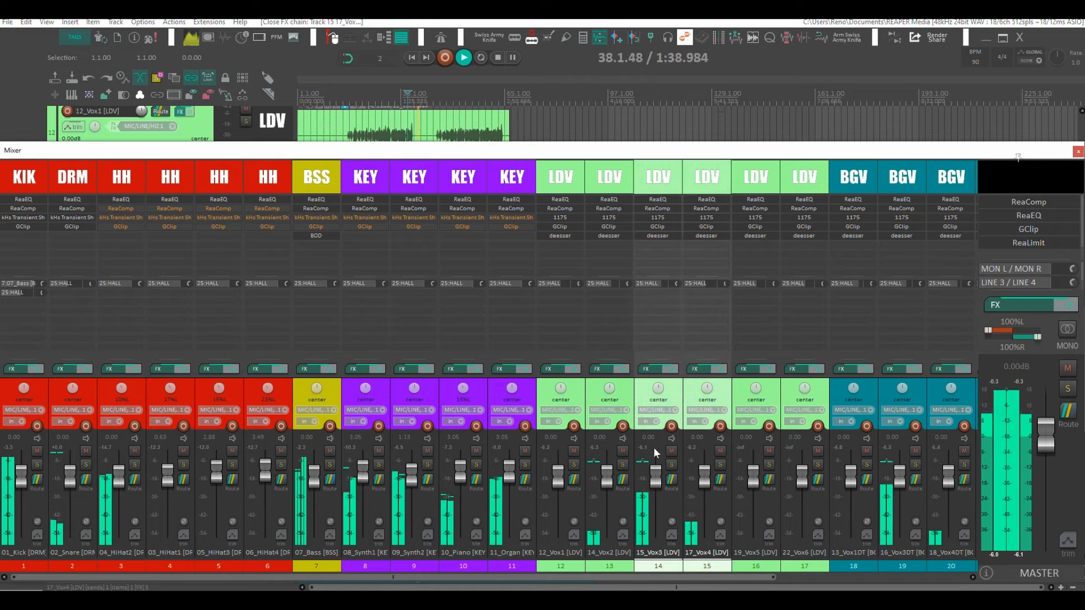
pyautogui.moveTo(656, 473); pyautogui.dragTo(658, 475)
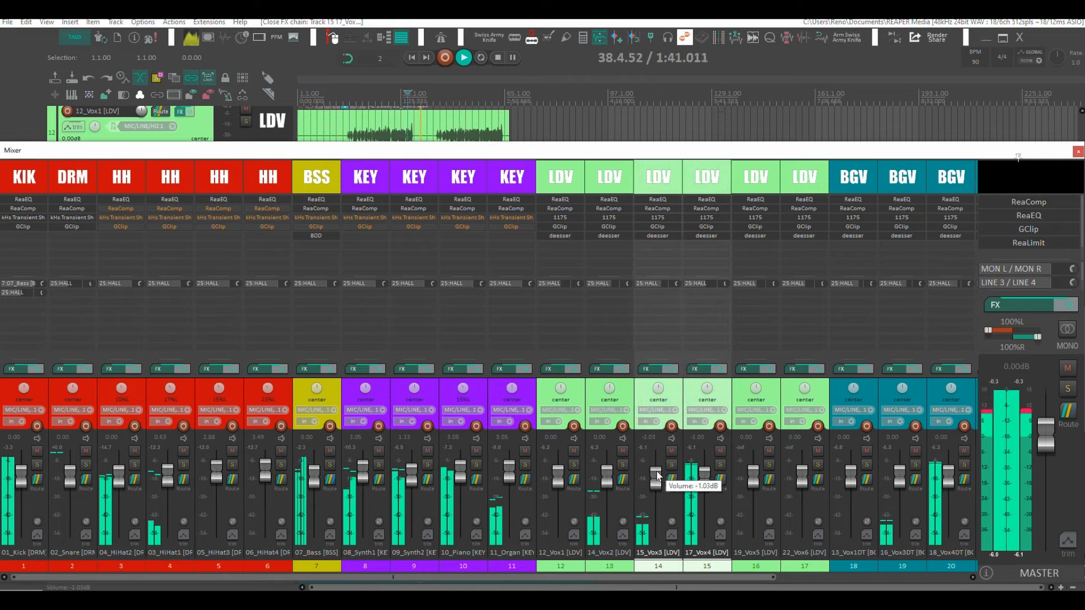
pyautogui.moveTo(658, 477); pyautogui.dragTo(657, 478)
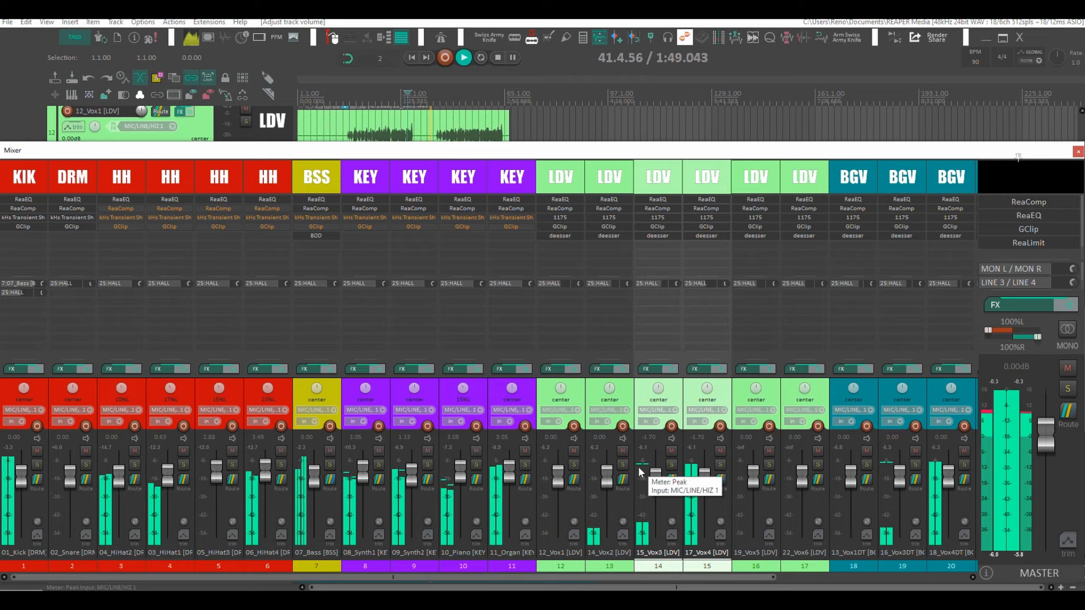
pyautogui.press('space')
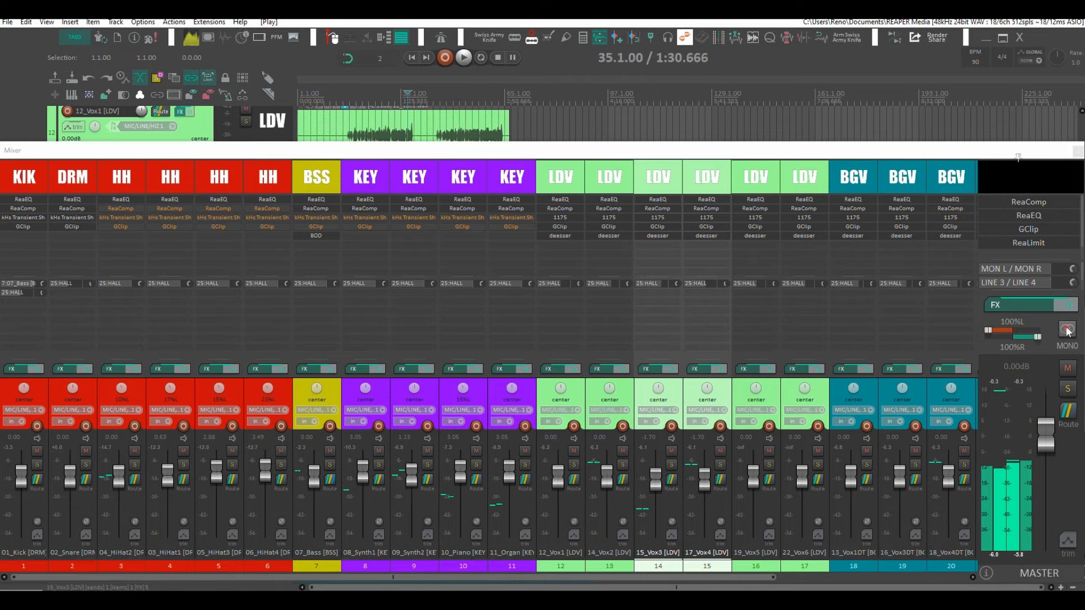
# Step: Switch the master output to mono and lower the master volume to -25.7 dB
pyautogui.click(1067, 329)
pyautogui.moveTo(1048, 431); pyautogui.dragTo(1050, 489)
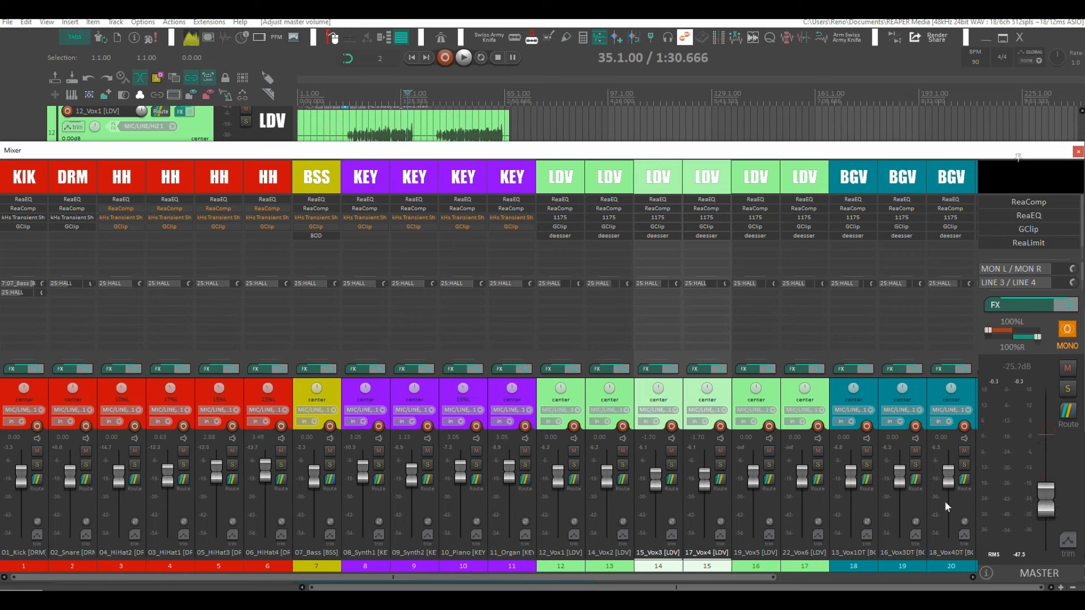
# Step: During playback, select the six LDV vocals together and lower their volume to -8.75 dB on 12_Vox1, and stop
pyautogui.press('space')
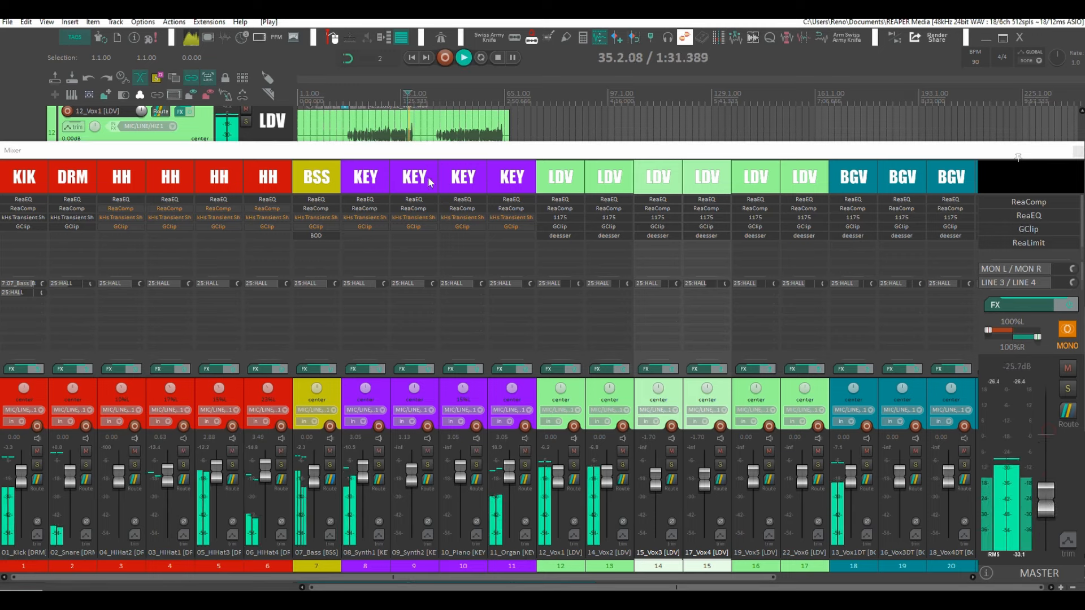
pyautogui.hscroll(5, 394, 177)
pyautogui.hscroll(-5, 488, 160)
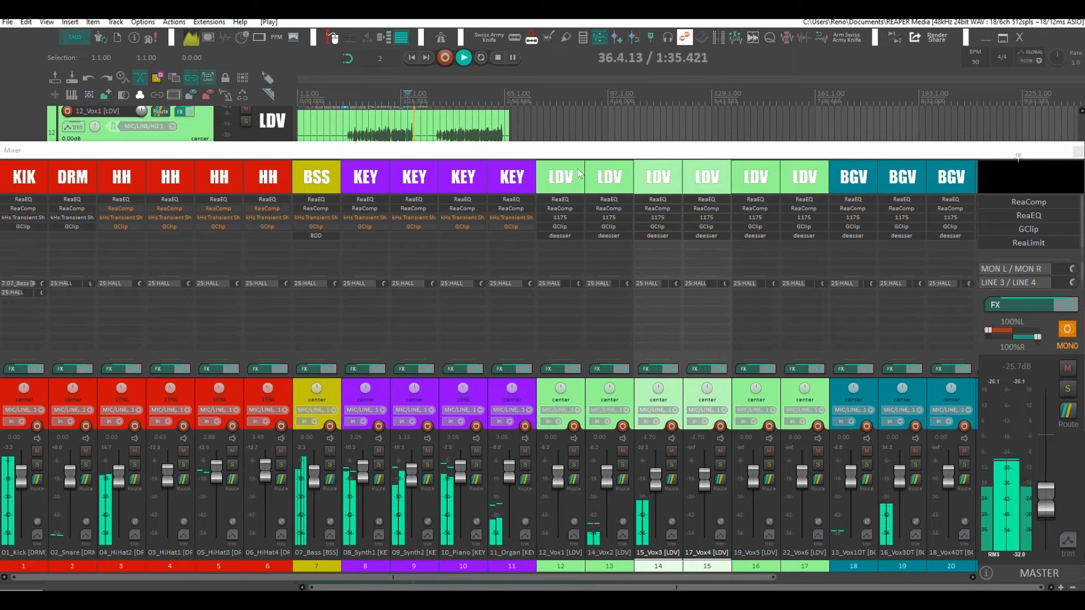
pyautogui.click(560, 180)
pyautogui.keyDown('shift'); pyautogui.click(803, 176); pyautogui.keyUp('shift')
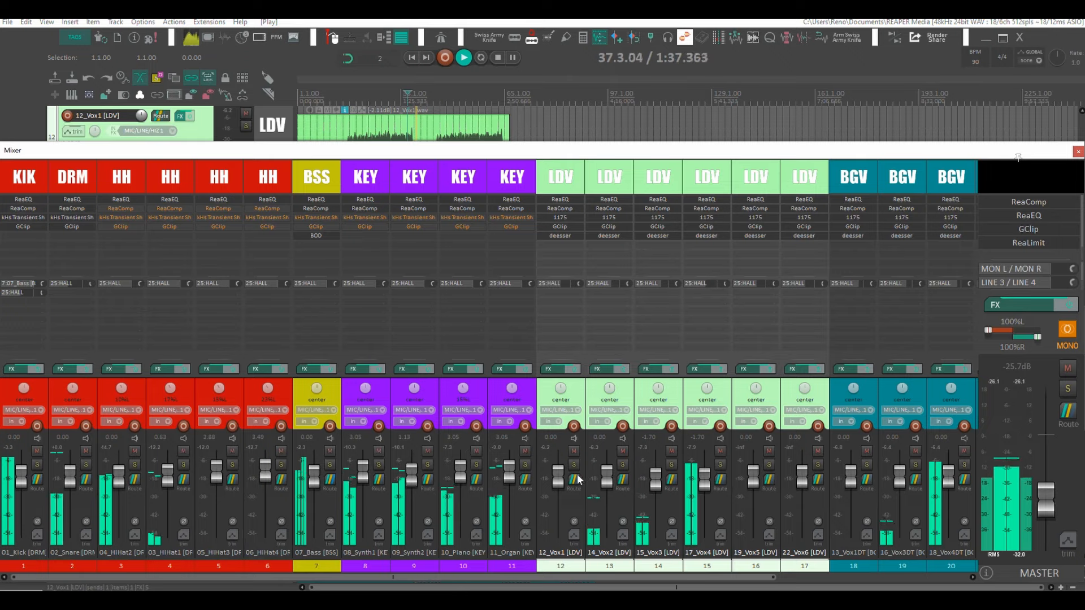
pyautogui.moveTo(562, 482); pyautogui.dragTo(561, 492)
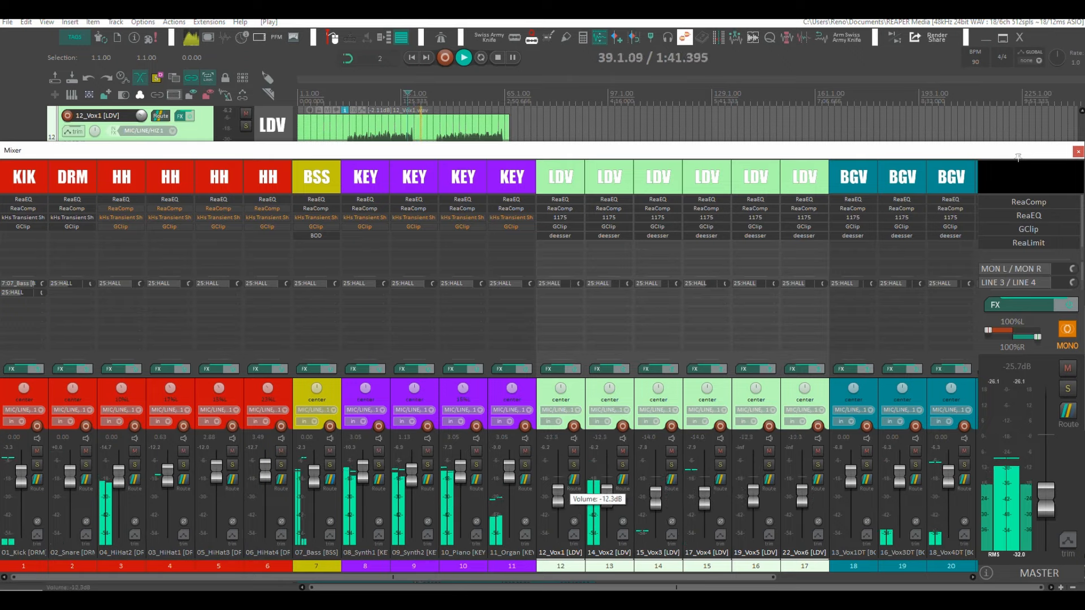
pyautogui.scroll(4, 564, 502)
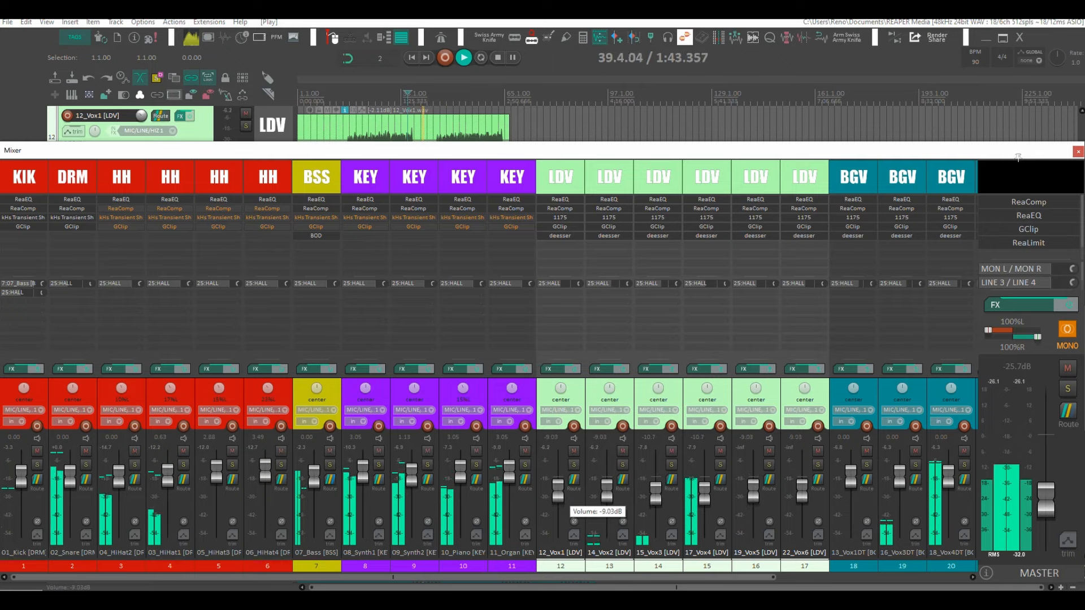
pyautogui.scroll(2, 564, 502)
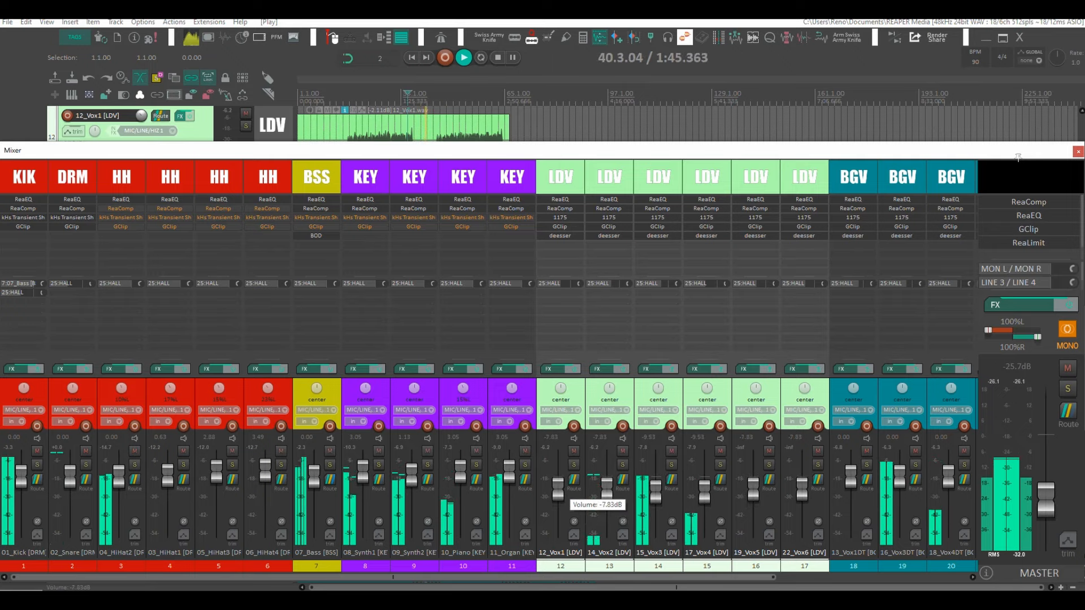
pyautogui.moveTo(565, 502); pyautogui.dragTo(564, 520)
pyautogui.press('space')
# Step: Mute the BGV tracks and, during playback, raise the selected LDV vocals together to -1.22 dB on 12_Vox1, and stop
pyautogui.moveTo(866, 452); pyautogui.dragTo(964, 451)
pyautogui.hscroll(3, 959, 464)
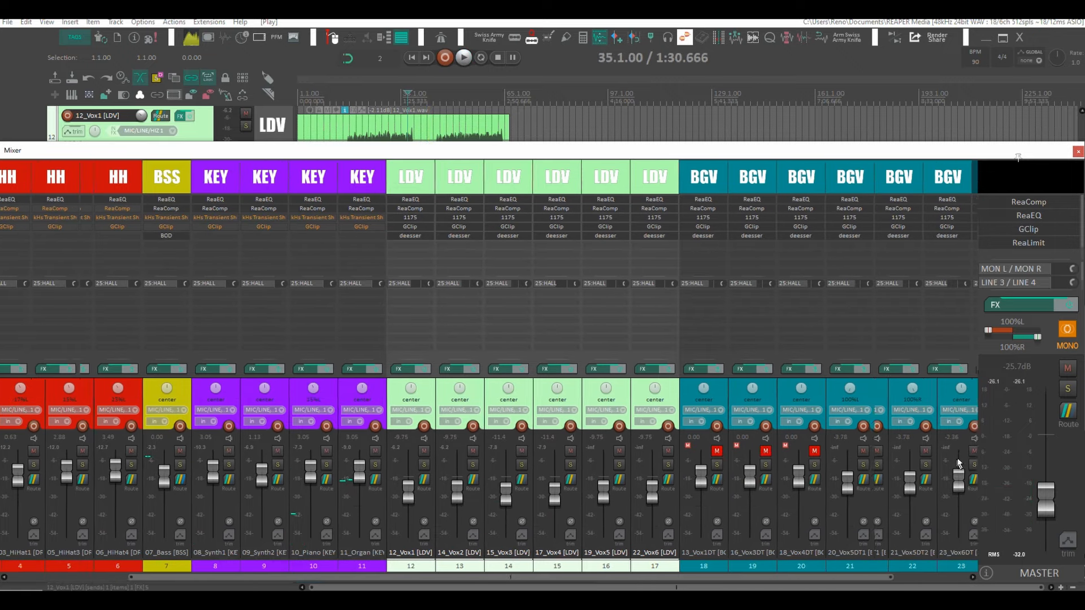
pyautogui.hscroll(1, 959, 464)
pyautogui.click(464, 57)
pyautogui.moveTo(394, 489); pyautogui.dragTo(394, 476)
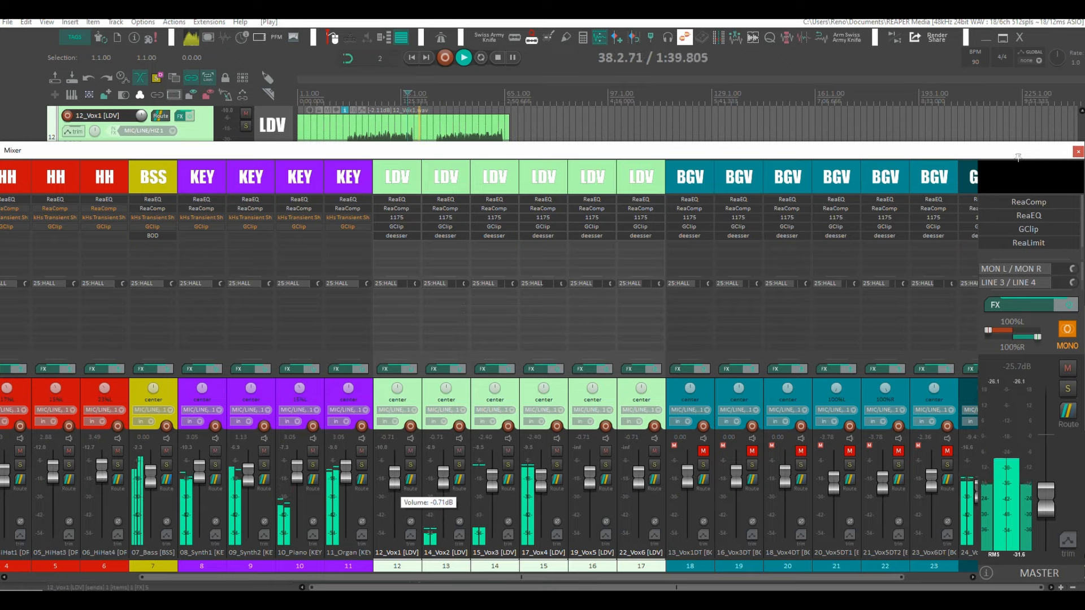
pyautogui.moveTo(394, 476); pyautogui.dragTo(394, 475)
pyautogui.press('space')
# Step: Unmute the six BGV tracks, lower them together during playback to -3.09 dB on 13_Vox1DT, and trim 16_Vox3DT further
pyautogui.click(704, 451)
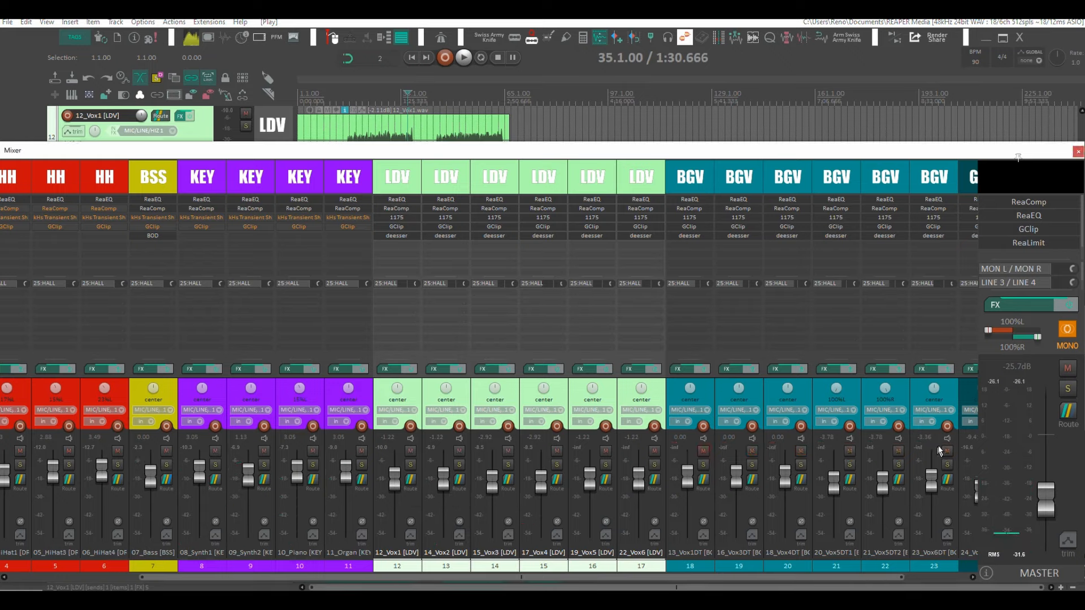
pyautogui.click(700, 177)
pyautogui.keyDown('shift'); pyautogui.click(914, 177); pyautogui.keyUp('shift')
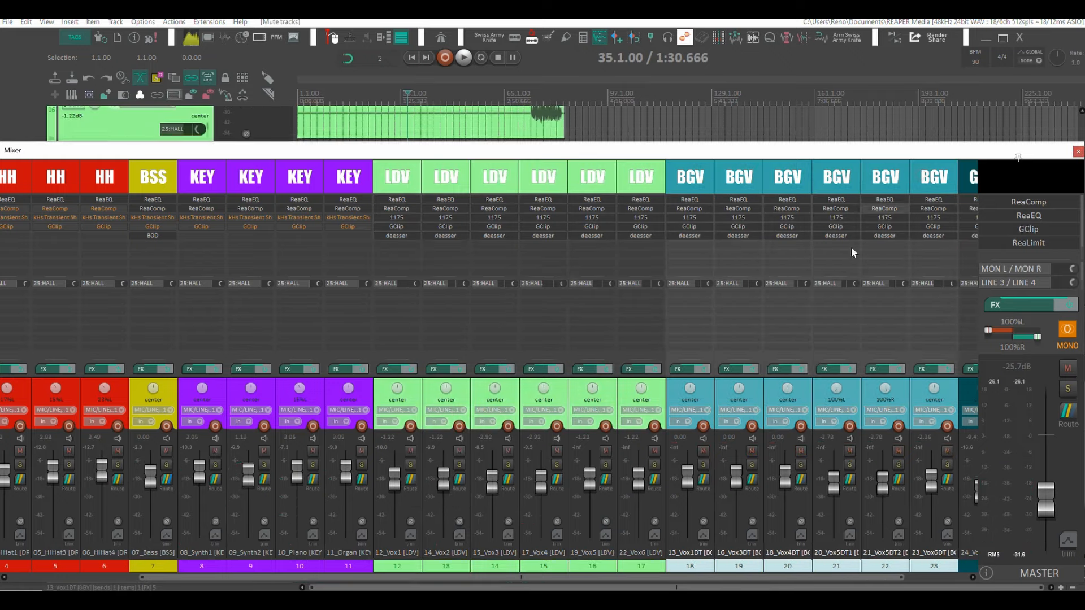
pyautogui.press('space')
pyautogui.moveTo(687, 477); pyautogui.dragTo(687, 491)
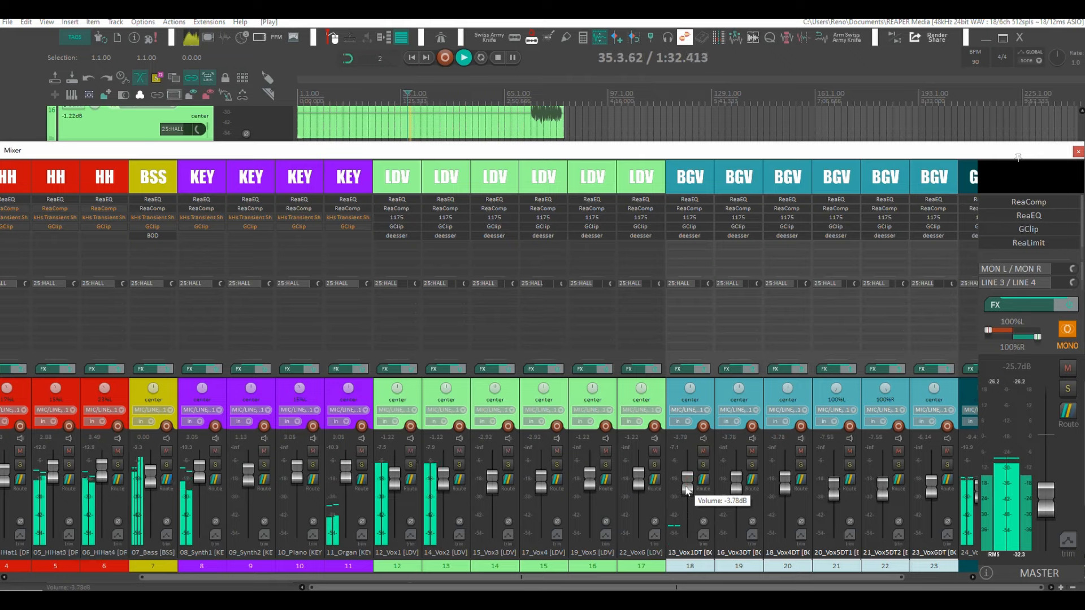
pyautogui.moveTo(687, 489); pyautogui.dragTo(785, 486)
pyautogui.click(762, 401)
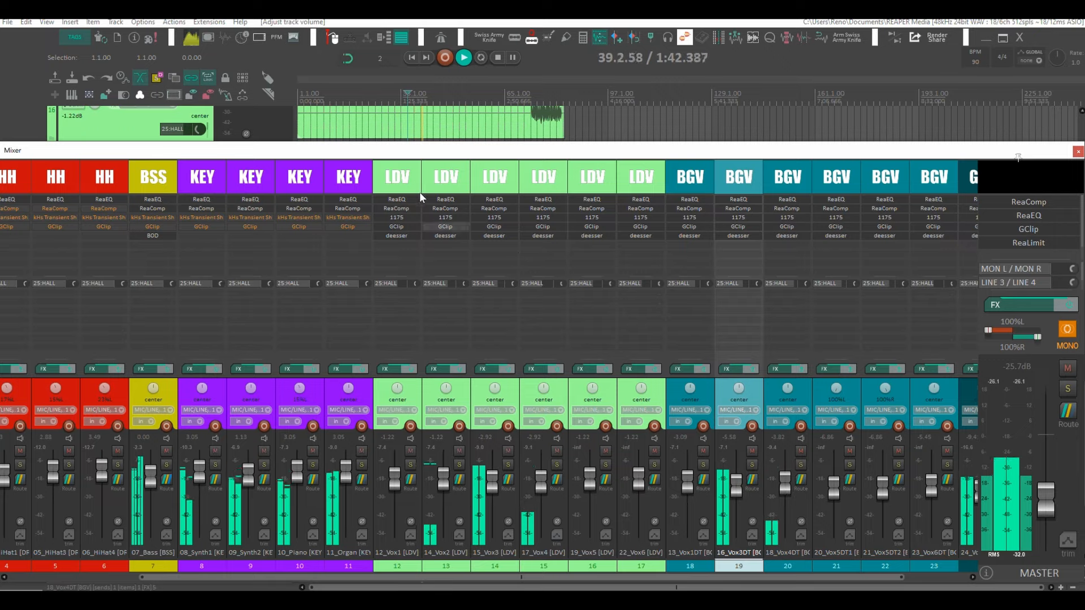
# Step: In the ReaEQ of 16_Vox3DT, set band 4 to -3.8 dB at 993.1 Hz, reduce the band 5 high boost, and close it
pyautogui.hscroll(-4, 409, 185)
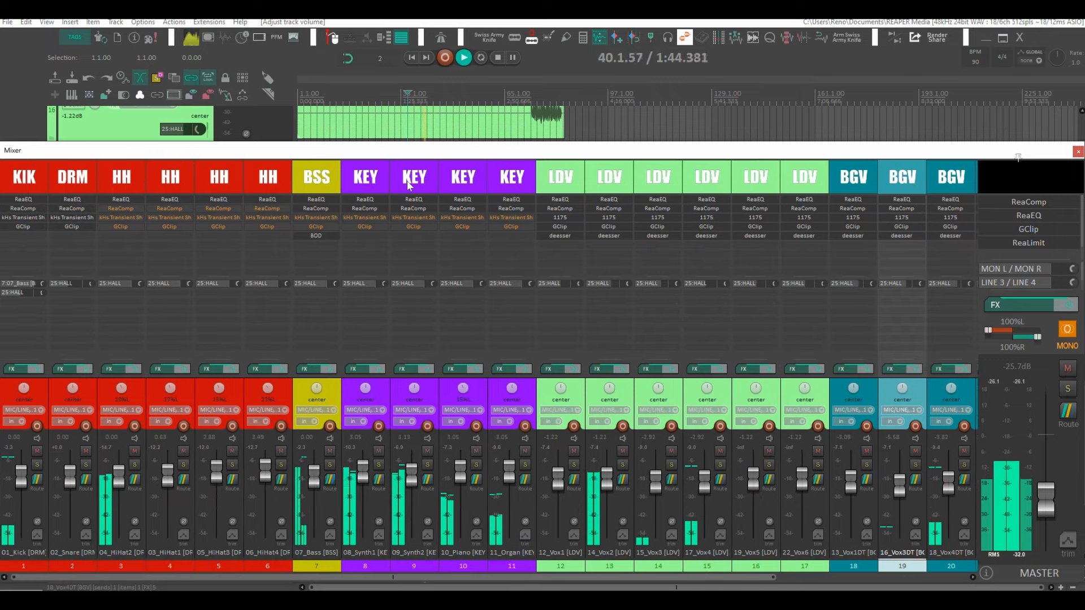
pyautogui.hscroll(4, 412, 182)
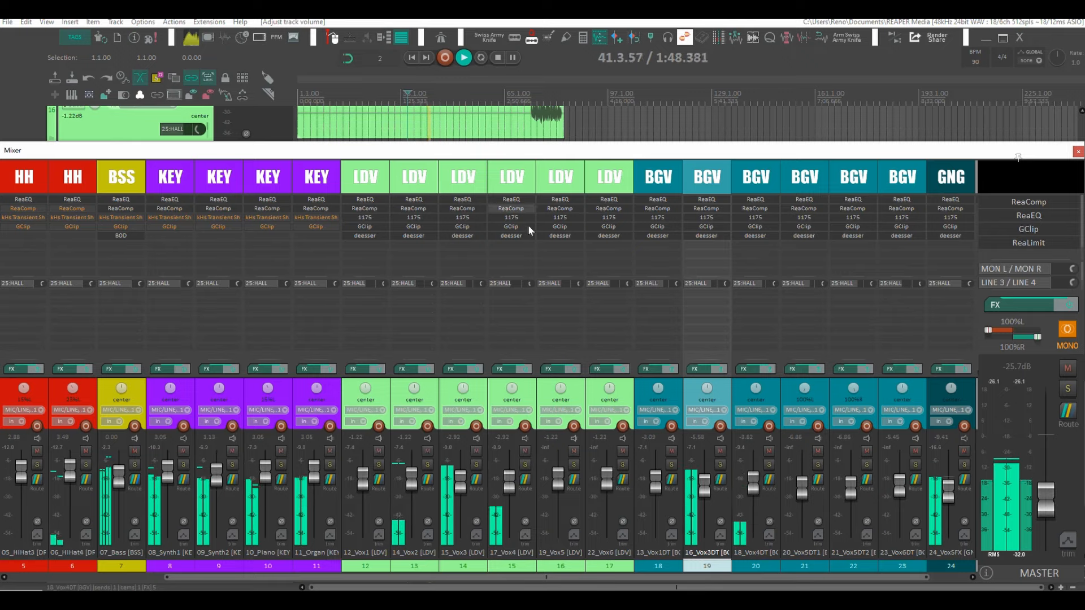
pyautogui.click(706, 200)
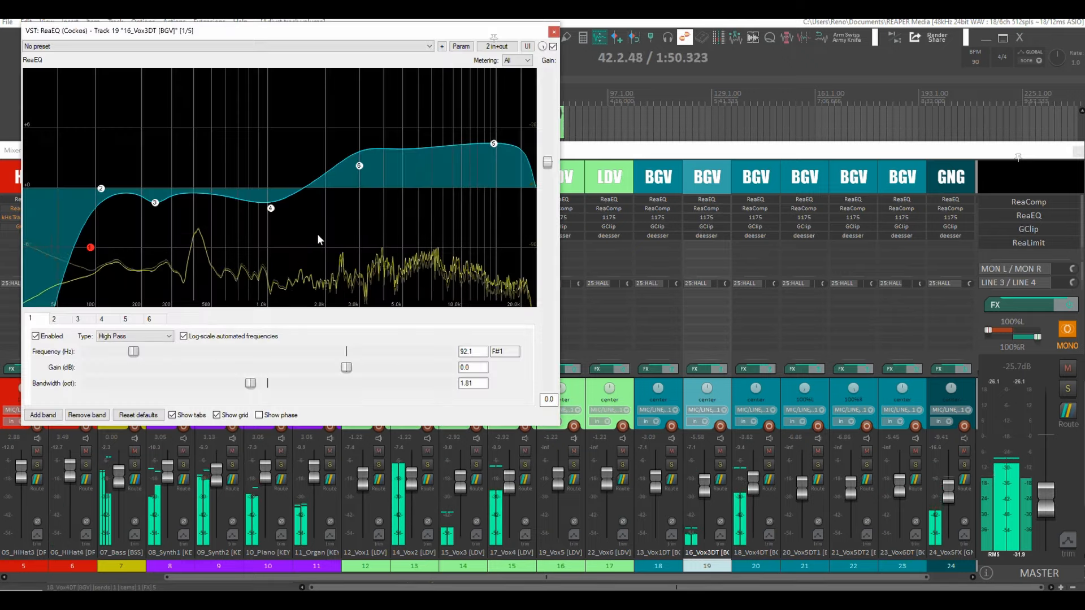
pyautogui.moveTo(271, 210); pyautogui.dragTo(267, 223)
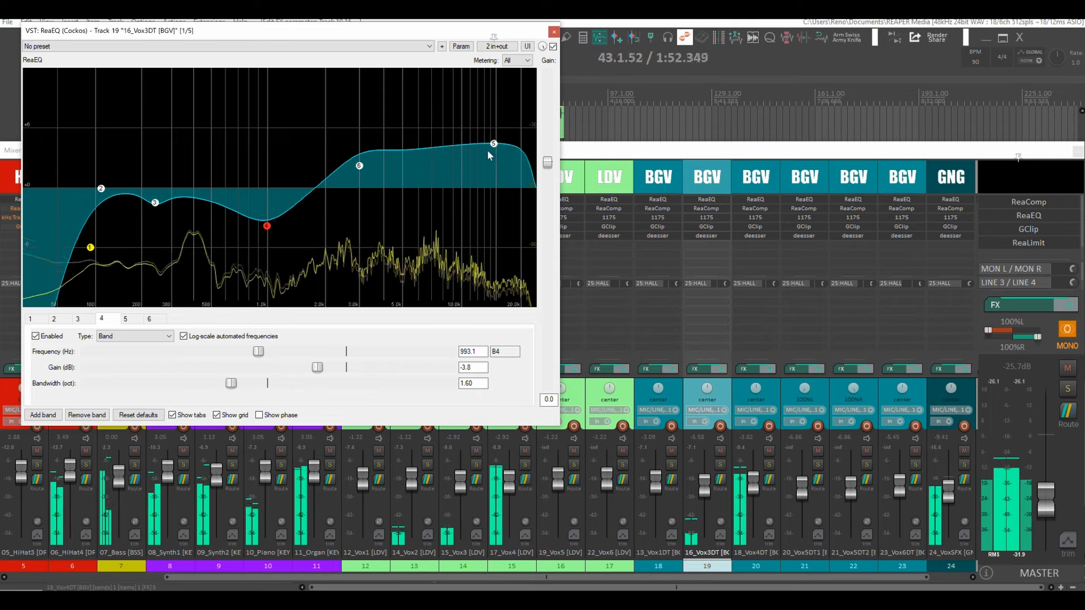
pyautogui.moveTo(495, 145); pyautogui.dragTo(492, 158)
pyautogui.click(554, 32)
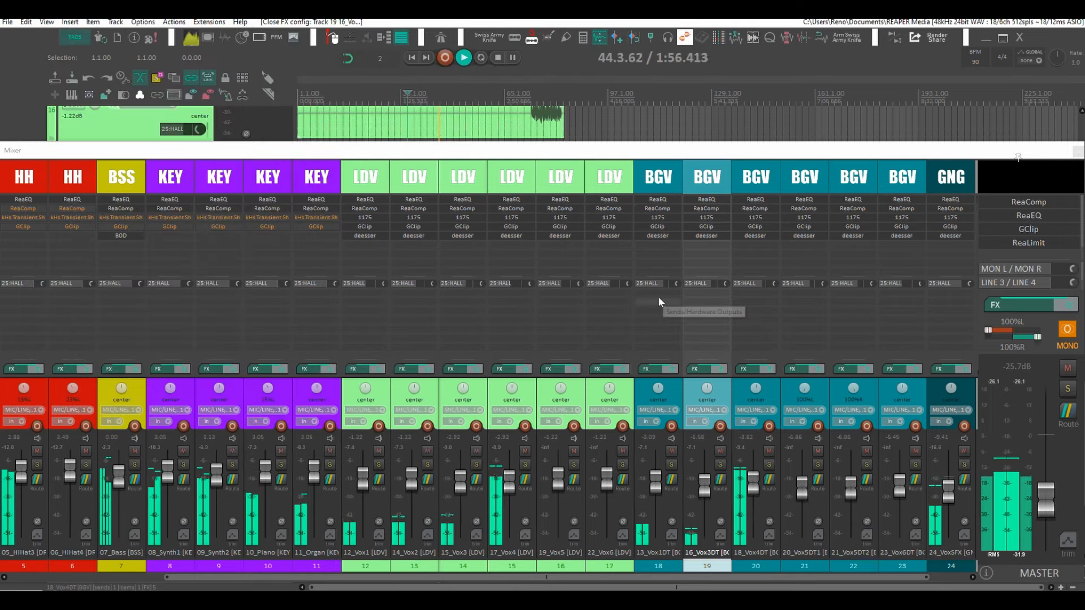
# Step: Fine-tune the volumes of 04_HiHat2, 11_Organ (+2.44 dB) and 07_Bass (+0.36 dB), and pan 13_Vox1DT off centre
pyautogui.hscroll(-4, 380, 164)
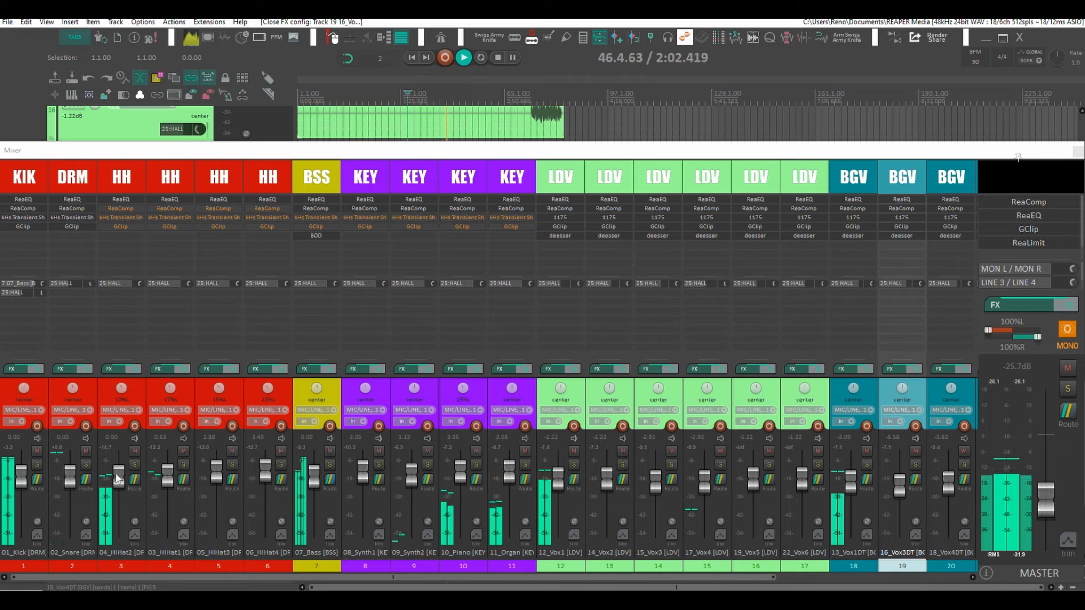
pyautogui.moveTo(118, 479); pyautogui.dragTo(118, 478)
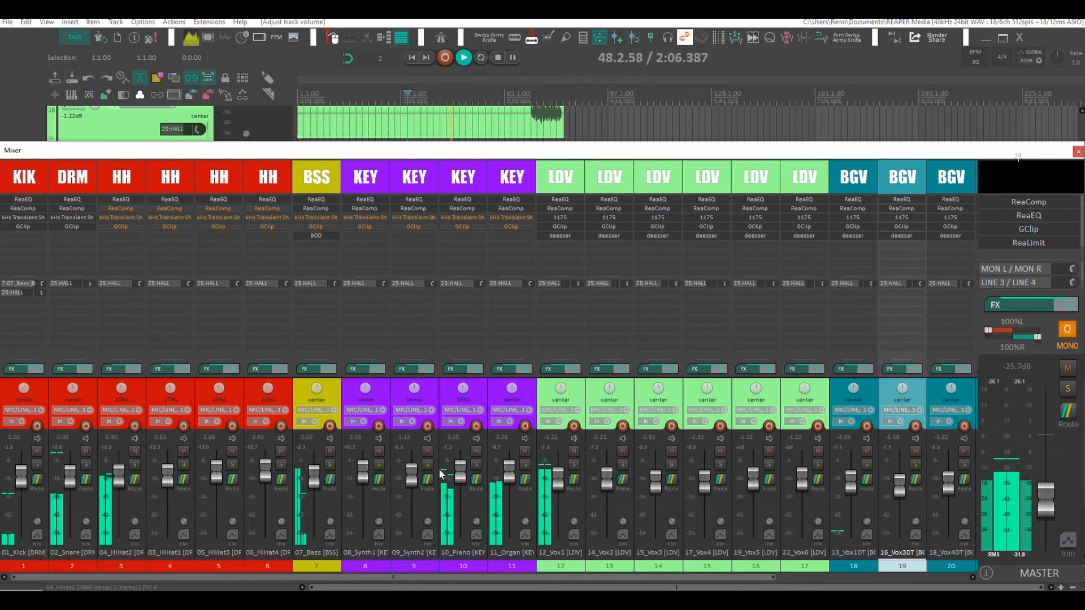
pyautogui.moveTo(510, 474); pyautogui.dragTo(510, 477)
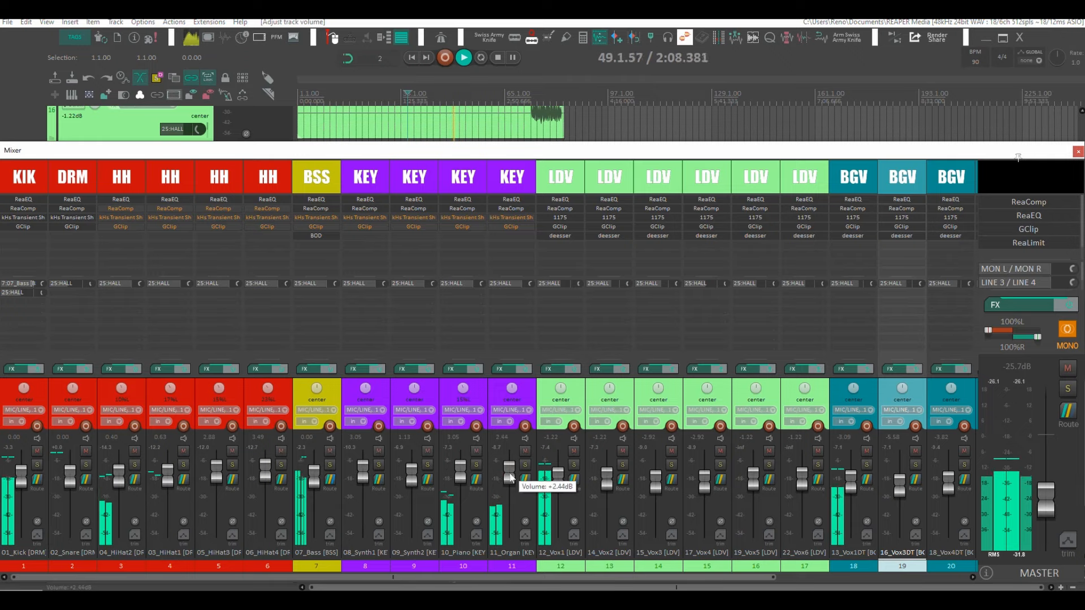
pyautogui.moveTo(314, 479); pyautogui.dragTo(314, 477)
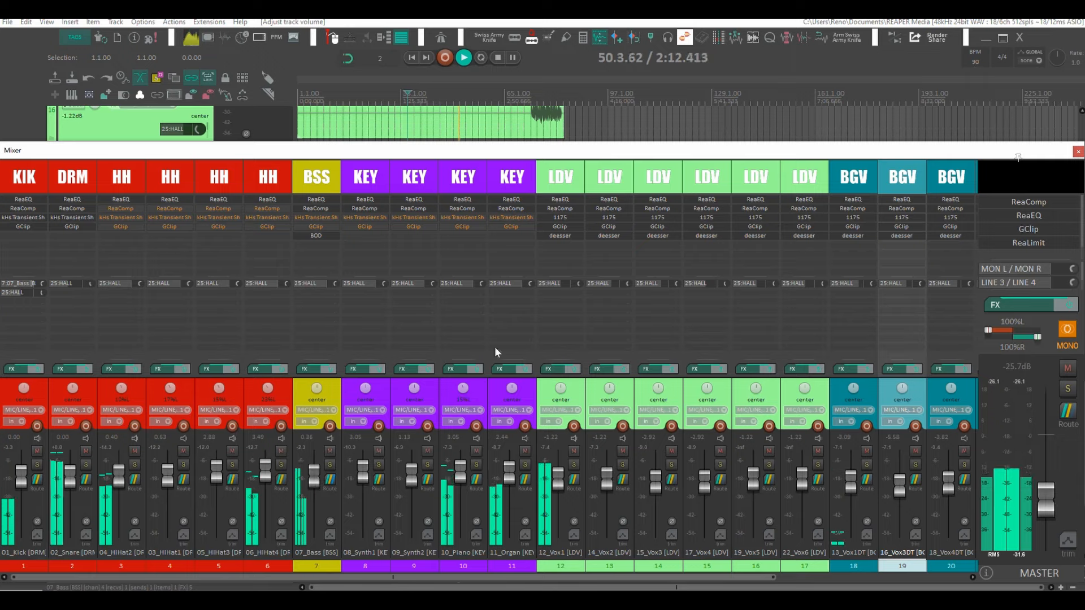
pyautogui.scroll(-5, 663, 199)
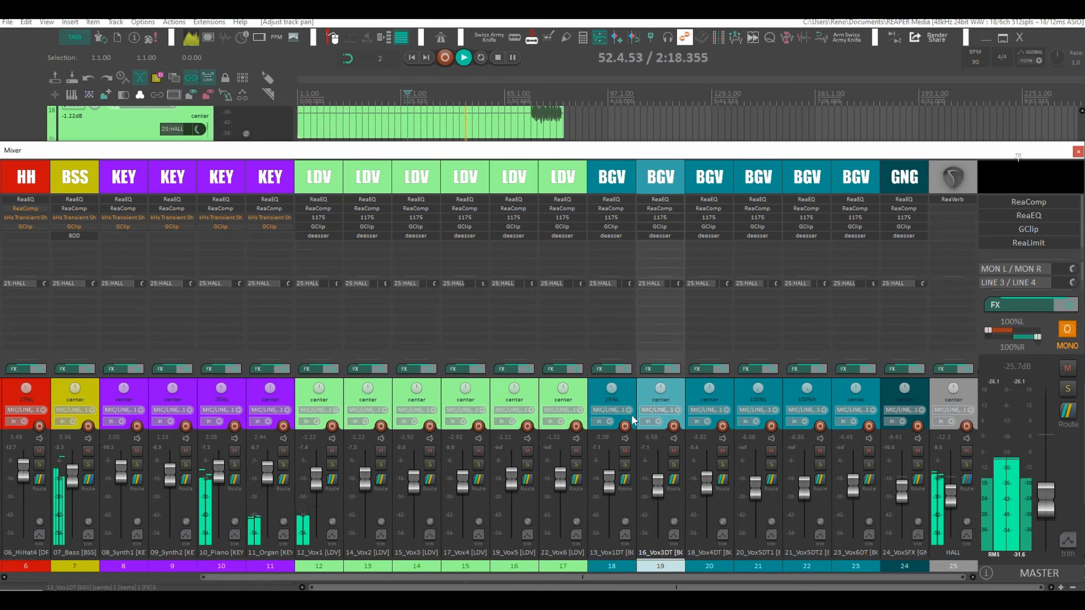
# Step: Return the master output to stereo, reset the master volume to 0.00 dB, and restart playback
pyautogui.click(1066, 330)
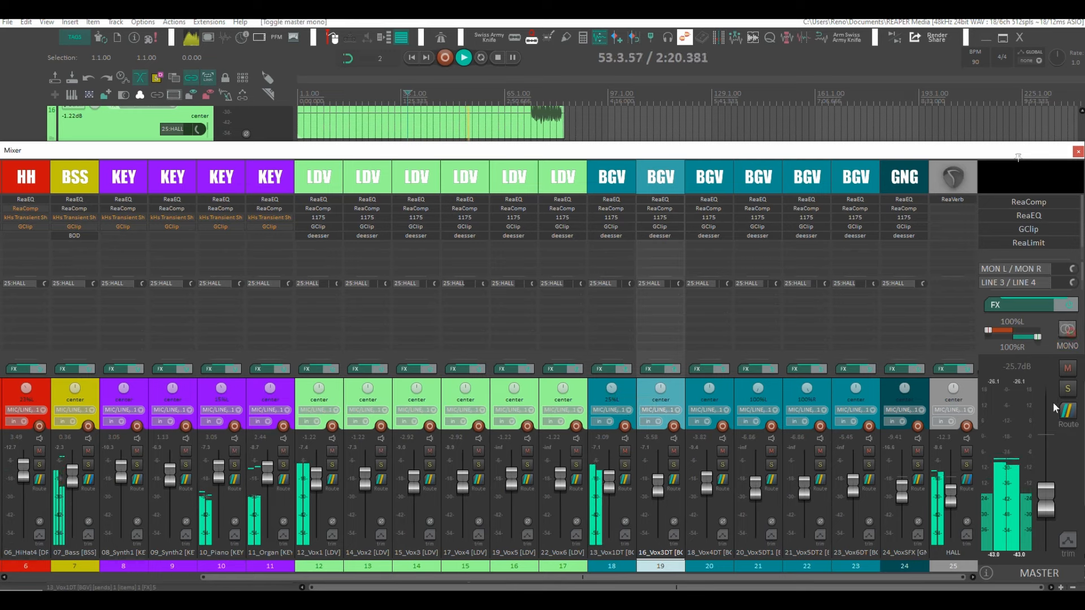
pyautogui.press('space')
pyautogui.doubleClick(1043, 493)
pyautogui.press('space')
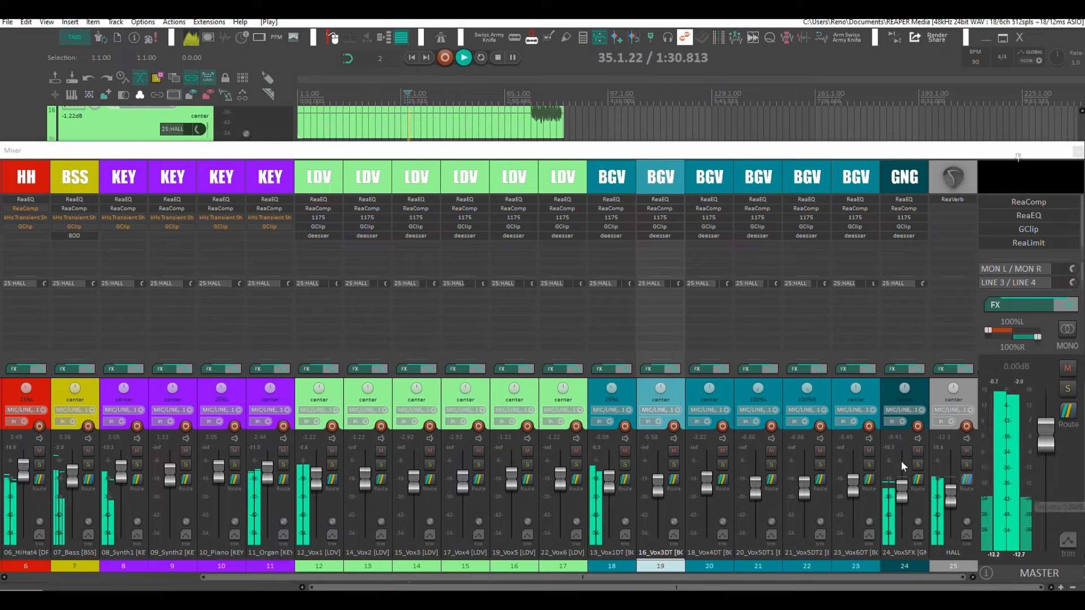
# Step: Hide the mixer to see all tracks, and check the TT Dynamic Range meter and SPAN RMS spectrum in the monitoring FX
pyautogui.hotkey('ctrl', 'm')
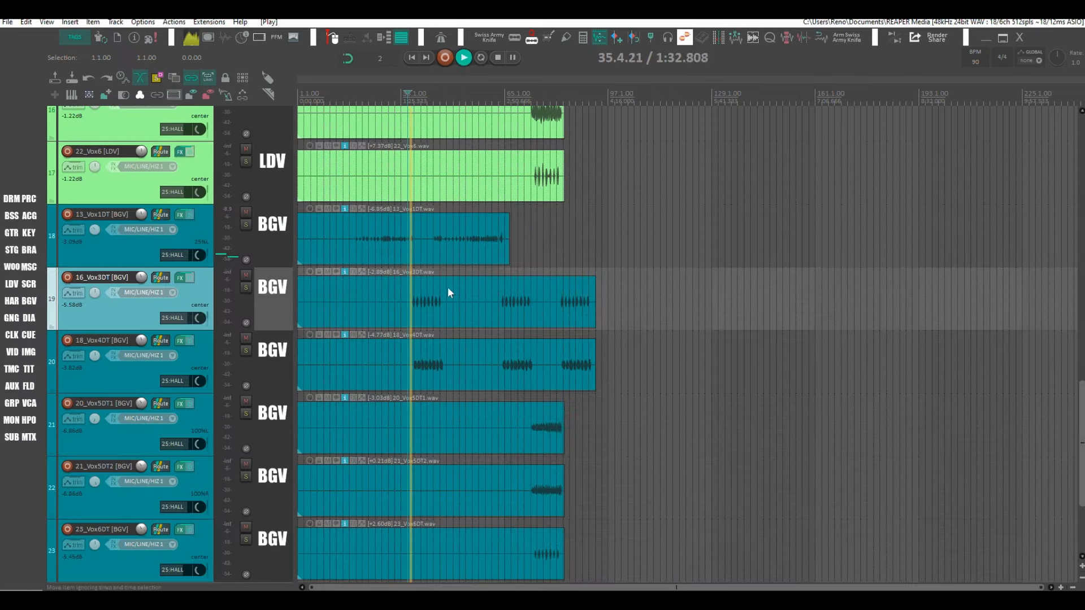
pyautogui.press('`')
pyautogui.scroll(3, 430, 277)
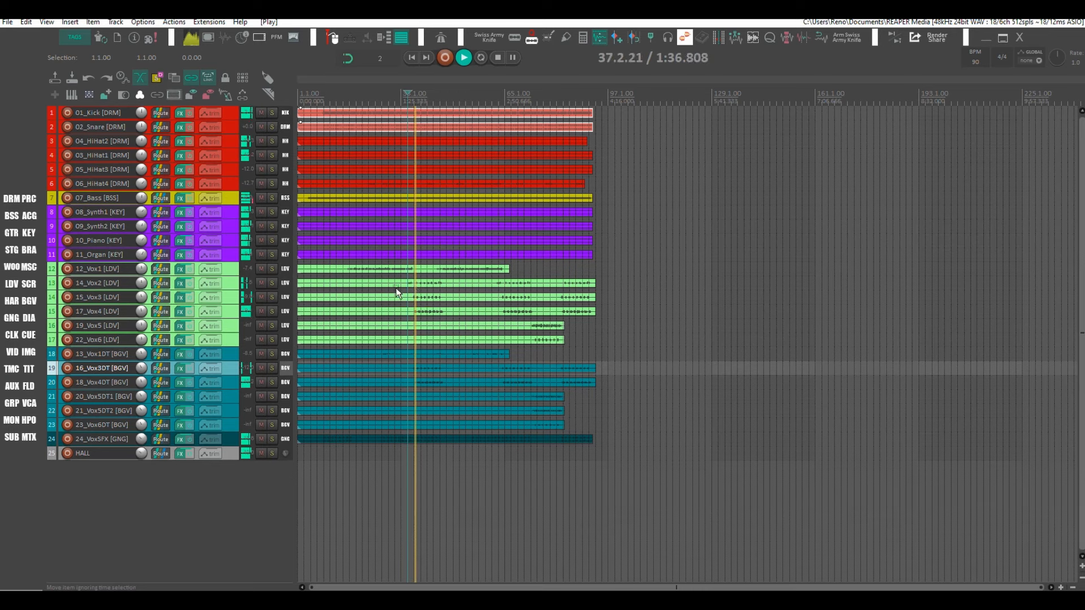
pyautogui.hotkey('shift', 'm')
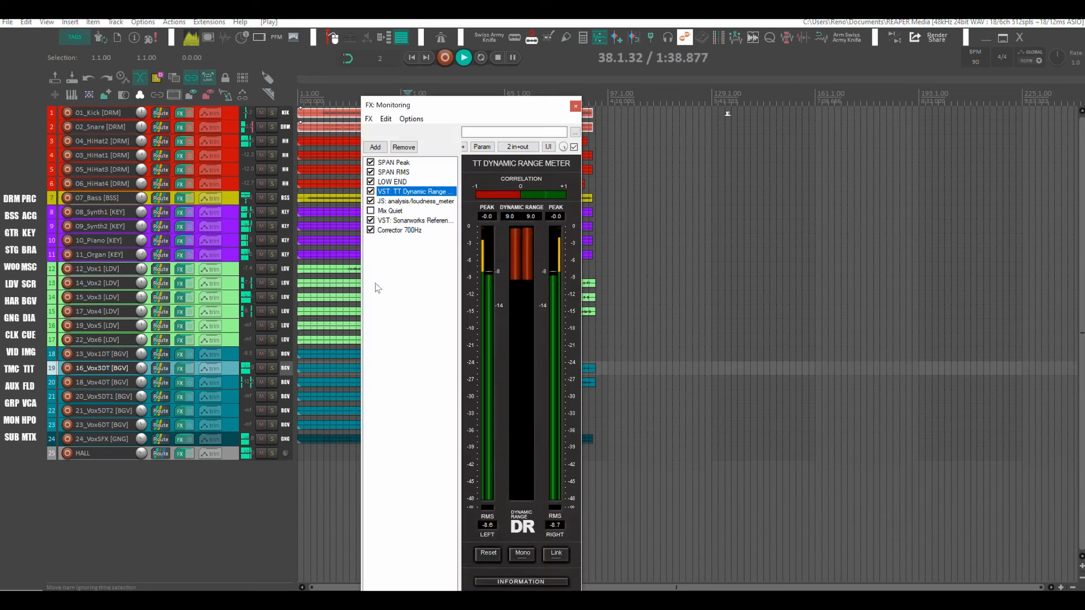
pyautogui.click(393, 173)
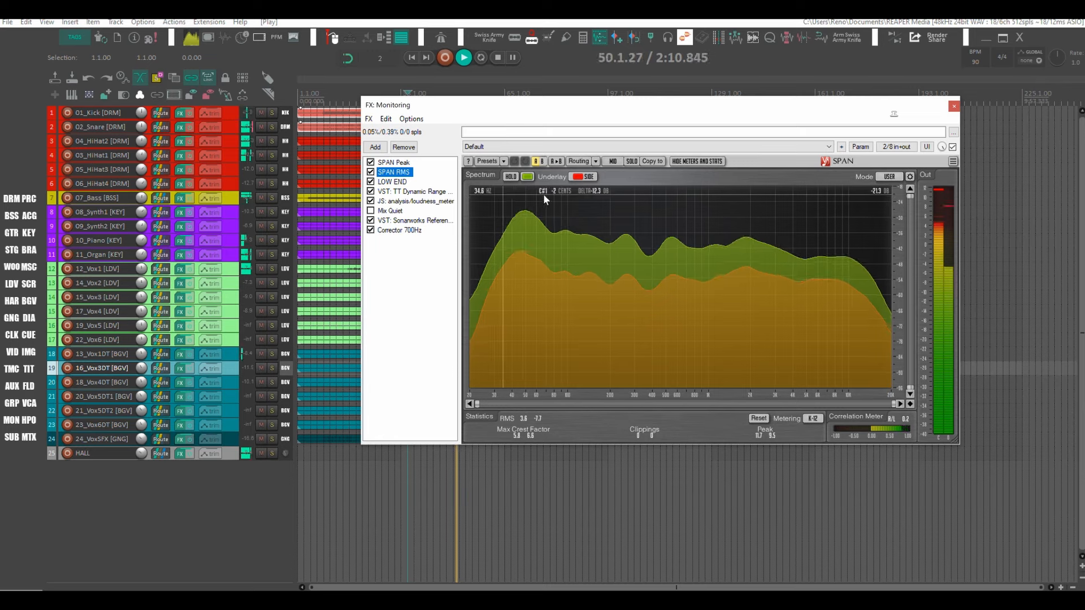
pyautogui.press('Escape')
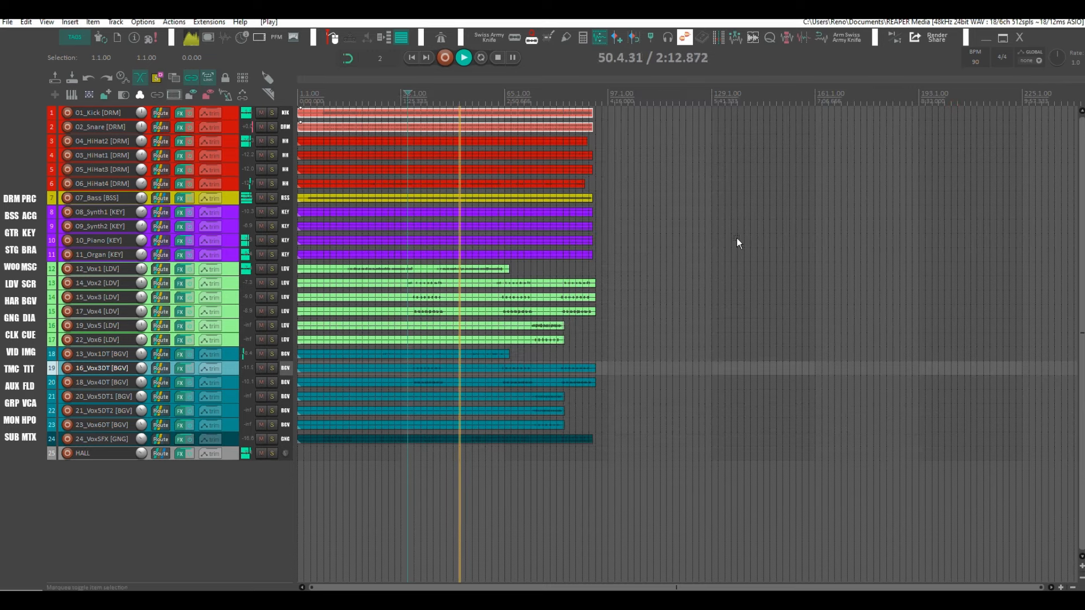
# Step: Reopen the mixer, lower 02_Snare to -3.73 dB and reset 12_Vox1 to 0.00 dB during playback, and stop
pyautogui.hotkey('ctrl', 'm')
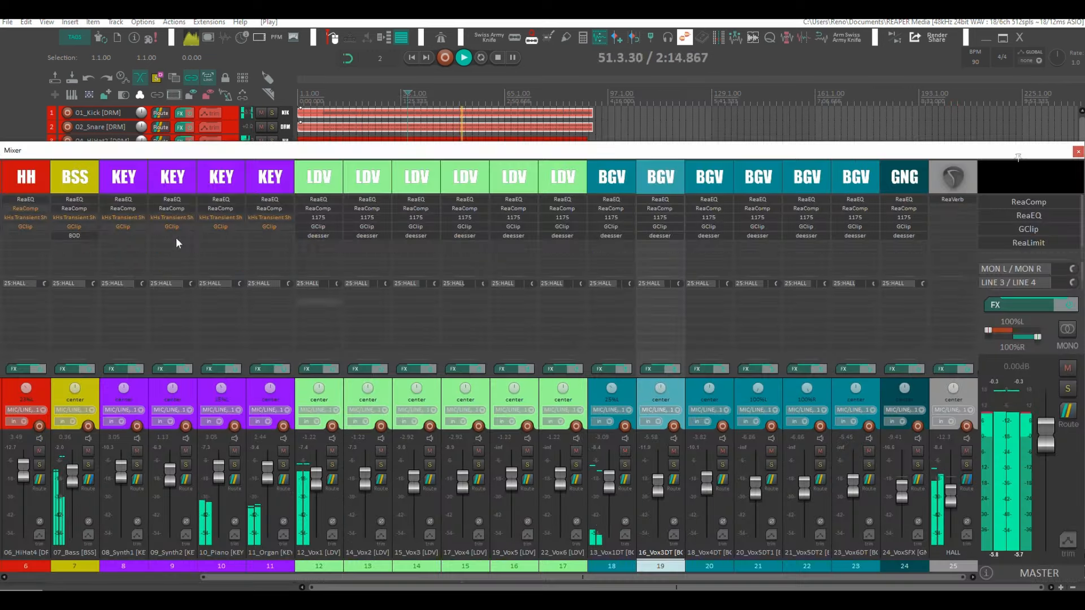
pyautogui.scroll(5, 169, 249)
pyautogui.click(77, 302)
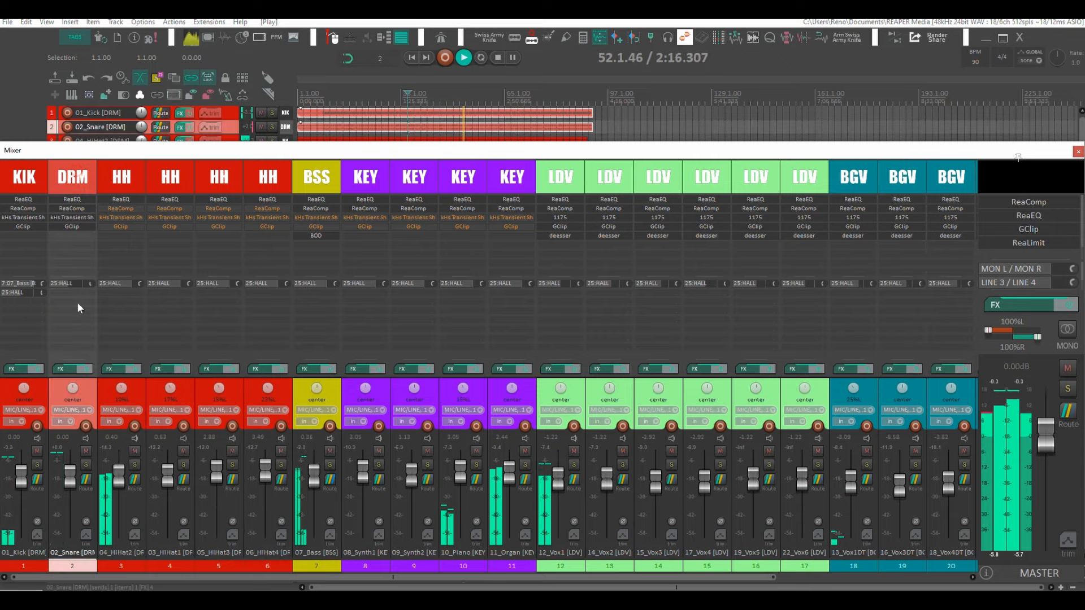
pyautogui.click(64, 470)
pyautogui.moveTo(67, 484); pyautogui.dragTo(67, 493)
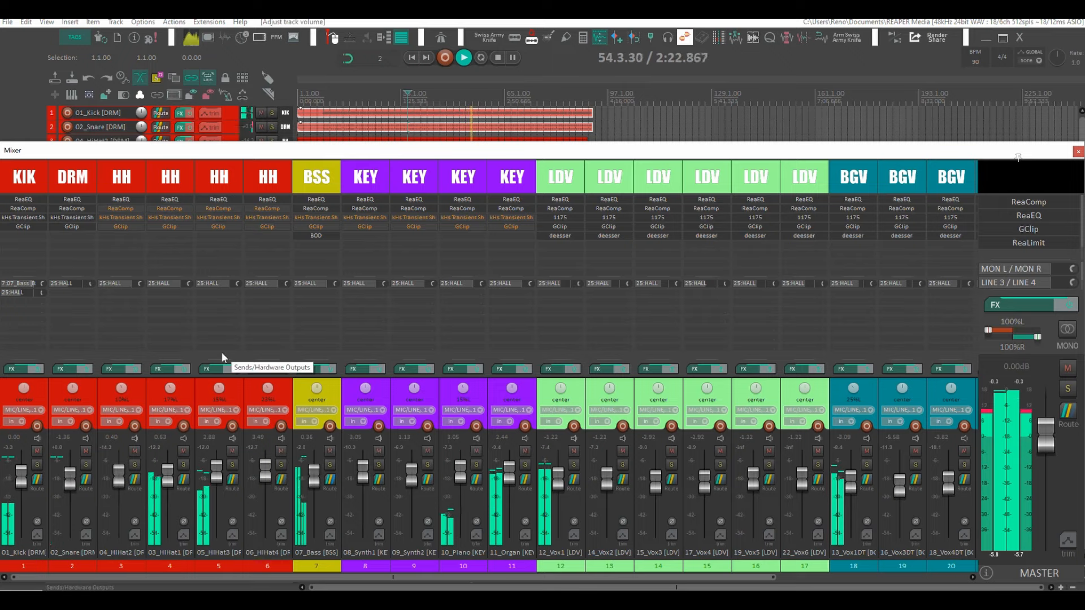
pyautogui.moveTo(69, 482); pyautogui.dragTo(69, 491)
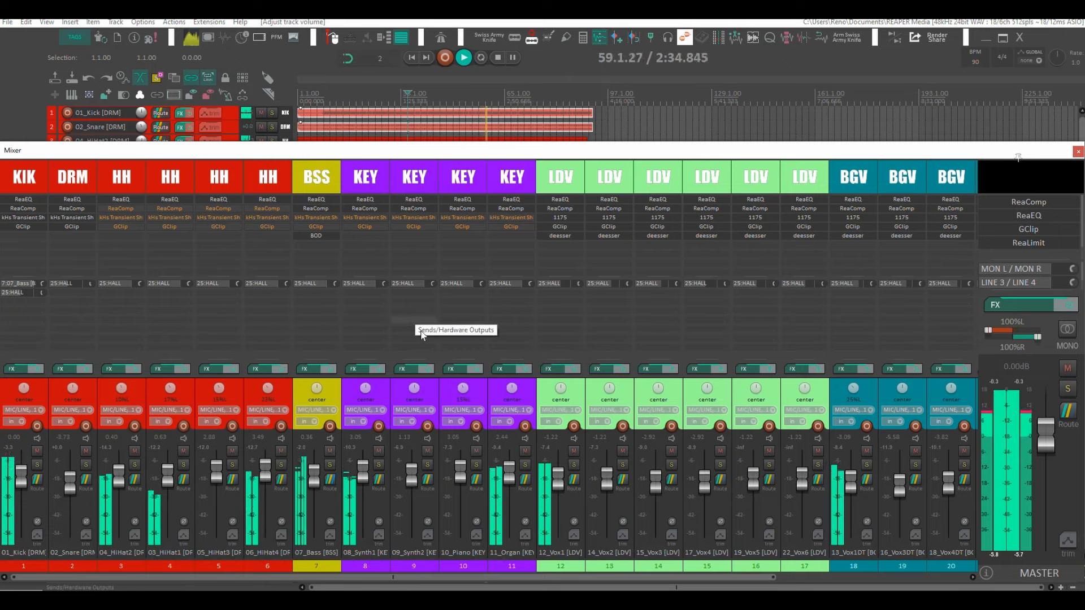
pyautogui.doubleClick(559, 480)
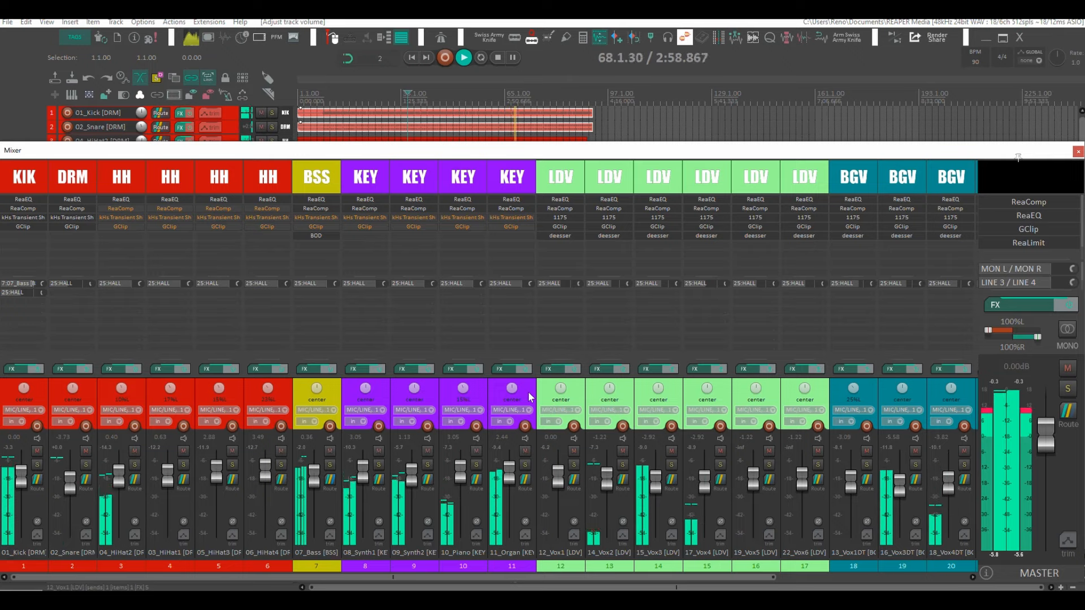
pyautogui.press('space')
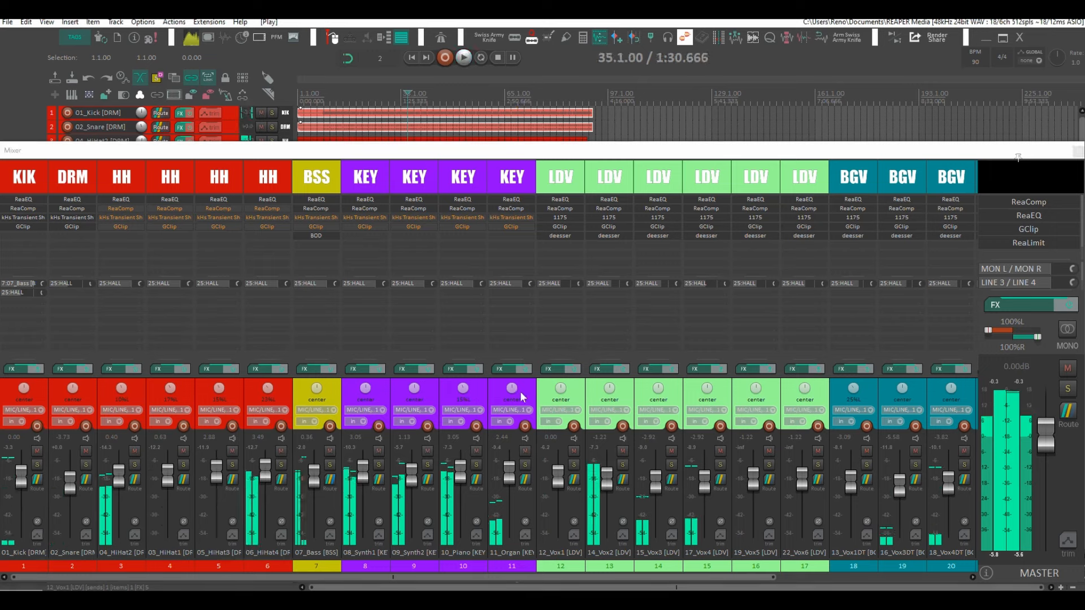
# Step: Remove the inactive ReaComp, kHs Transient Shaper and GClip effects from the four hi-hat tracks
pyautogui.keyDown('alt'); pyautogui.click(121, 209); pyautogui.keyUp('alt')
pyautogui.keyDown('alt'); pyautogui.click(121, 209); pyautogui.keyUp('alt')
pyautogui.keyDown('alt'); pyautogui.click(121, 208); pyautogui.keyUp('alt')
pyautogui.keyDown('alt'); pyautogui.click(164, 208); pyautogui.keyUp('alt')
pyautogui.keyDown('alt'); pyautogui.click(164, 208); pyautogui.keyUp('alt')
pyautogui.keyDown('alt'); pyautogui.click(164, 208); pyautogui.keyUp('alt')
pyautogui.keyDown('alt'); pyautogui.click(218, 208); pyautogui.keyUp('alt')
pyautogui.keyDown('alt'); pyautogui.click(219, 209); pyautogui.keyUp('alt')
pyautogui.keyDown('alt'); pyautogui.click(219, 208); pyautogui.keyUp('alt')
pyautogui.keyDown('alt'); pyautogui.click(265, 208); pyautogui.keyUp('alt')
pyautogui.keyDown('alt'); pyautogui.click(266, 209); pyautogui.keyUp('alt')
pyautogui.keyDown('alt'); pyautogui.click(266, 208); pyautogui.keyUp('alt')
# Step: Remove the inactive kHs Transient Shaper and GClip effects from 07_Bass, 08_Synth1, 09_Synth2, 10_Piano and 11_Organ
pyautogui.keyDown('alt'); pyautogui.click(314, 217); pyautogui.keyUp('alt')
pyautogui.keyDown('alt'); pyautogui.click(356, 218); pyautogui.keyUp('alt')
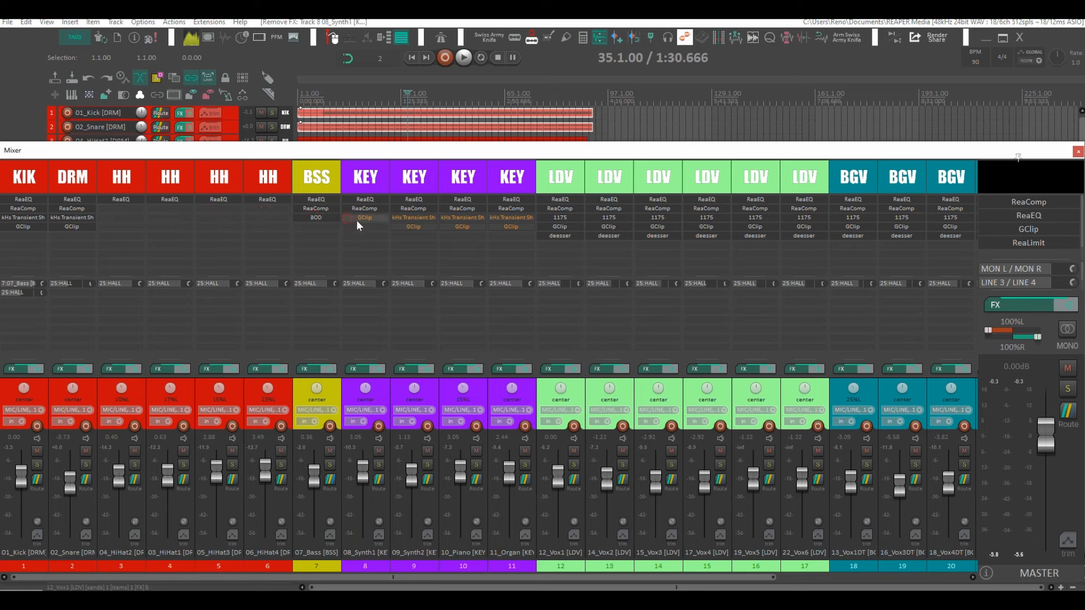
pyautogui.keyDown('alt'); pyautogui.click(412, 218); pyautogui.keyUp('alt')
pyautogui.keyDown('alt'); pyautogui.click(413, 218); pyautogui.keyUp('alt')
pyautogui.keyDown('alt'); pyautogui.click(461, 217); pyautogui.keyUp('alt')
pyautogui.keyDown('alt'); pyautogui.click(461, 217); pyautogui.keyUp('alt')
pyautogui.keyDown('alt'); pyautogui.click(507, 218); pyautogui.keyUp('alt')
pyautogui.keyDown('alt'); pyautogui.click(509, 219); pyautogui.keyUp('alt')
pyautogui.hscroll(5, 626, 171)
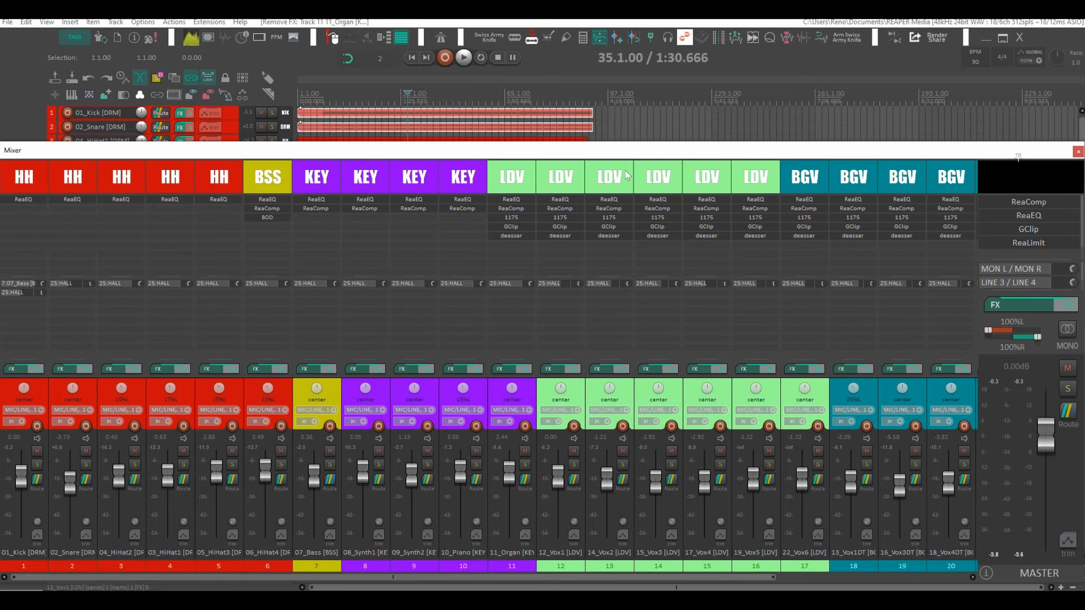
pyautogui.hscroll(-5, 643, 174)
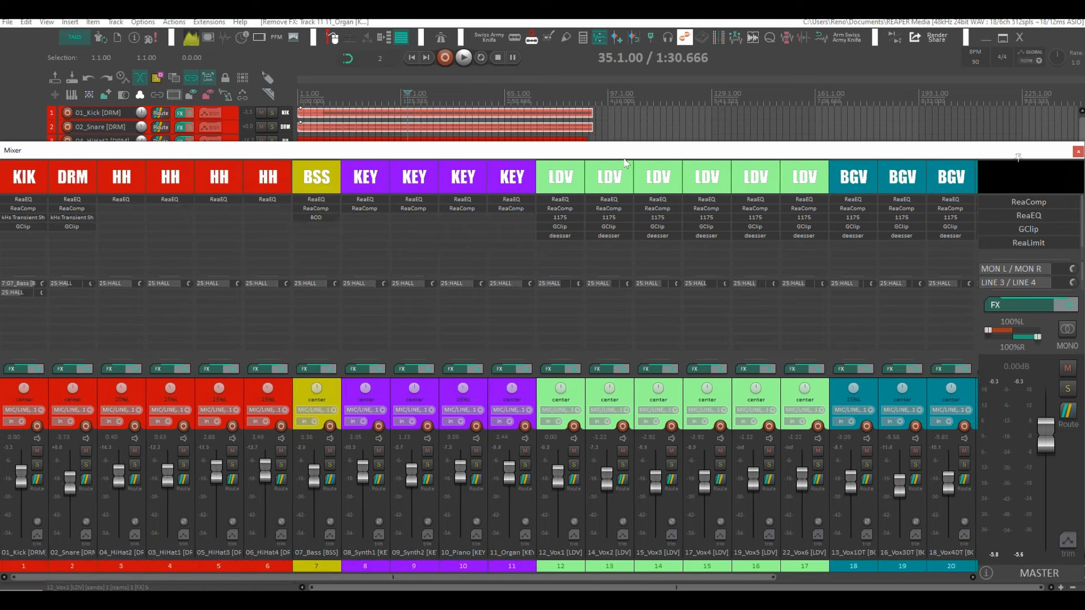
# Step: Hide the mixer, set the time selection over the whole song from 1.1.00 to 93.1.00, and select the 01_Kick track
pyautogui.hotkey('ctrl', 'm')
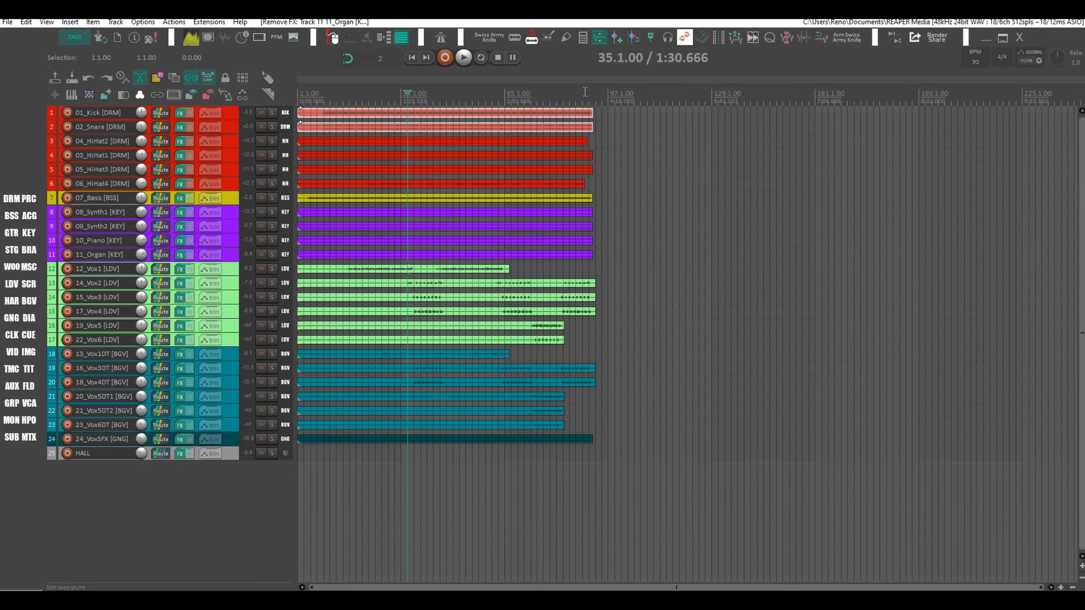
pyautogui.moveTo(594, 98); pyautogui.dragTo(234, 135)
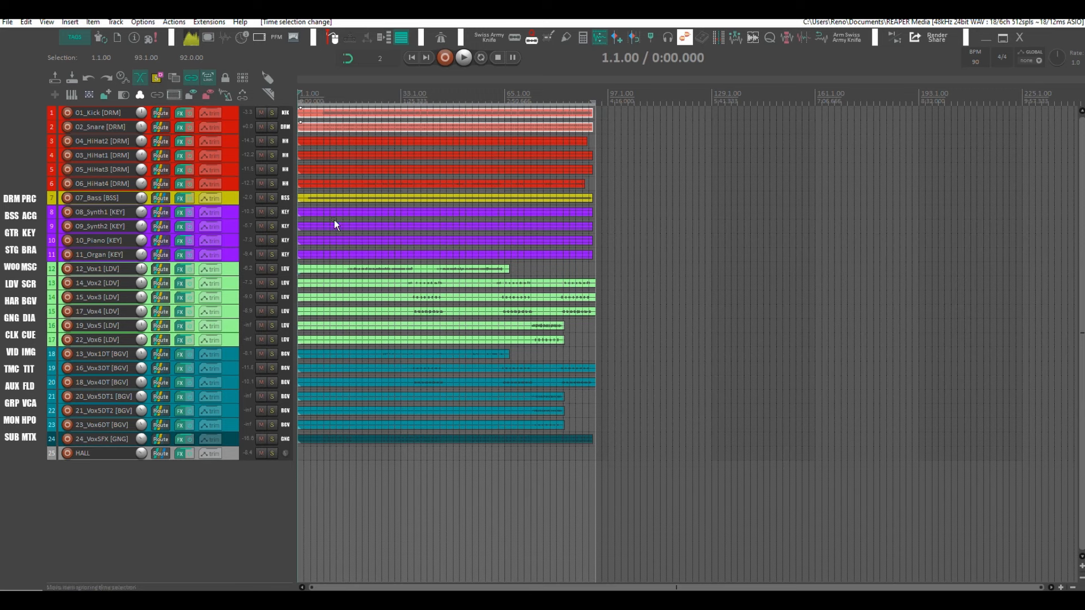
pyautogui.click(285, 112)
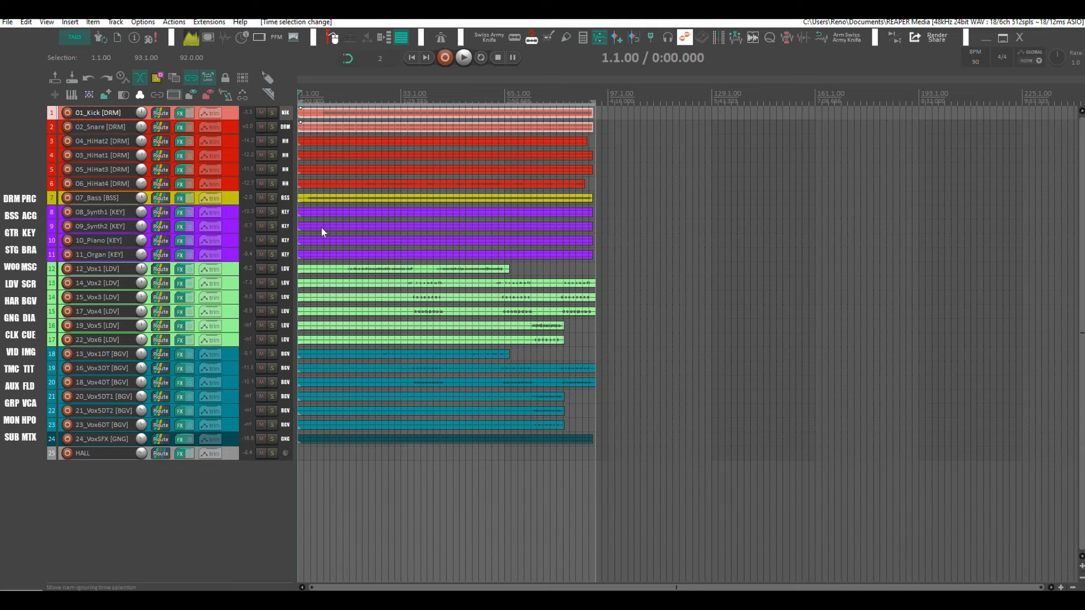
pyautogui.scroll(5, 330, 245)
pyautogui.scroll(-5, 331, 244)
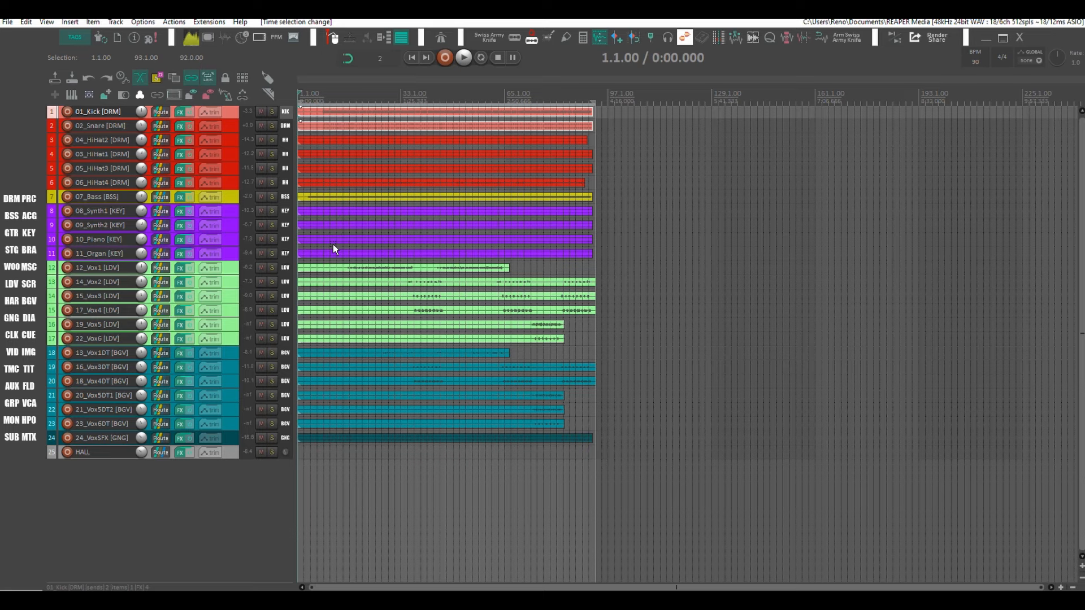
pyautogui.hotkey('ctrl', 'm')
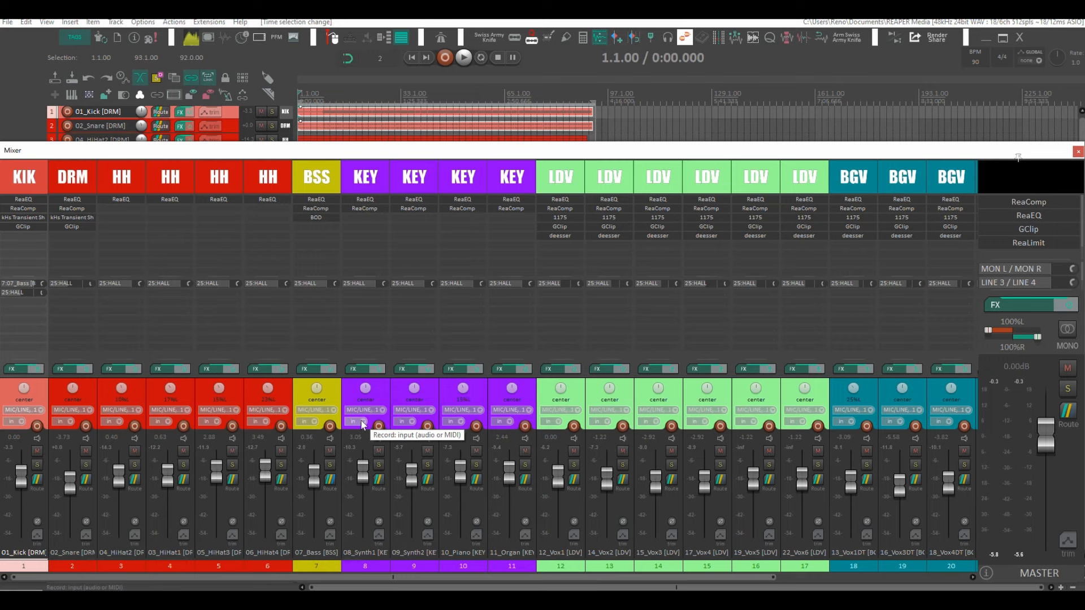
pyautogui.hotkey('ctrl', 'm')
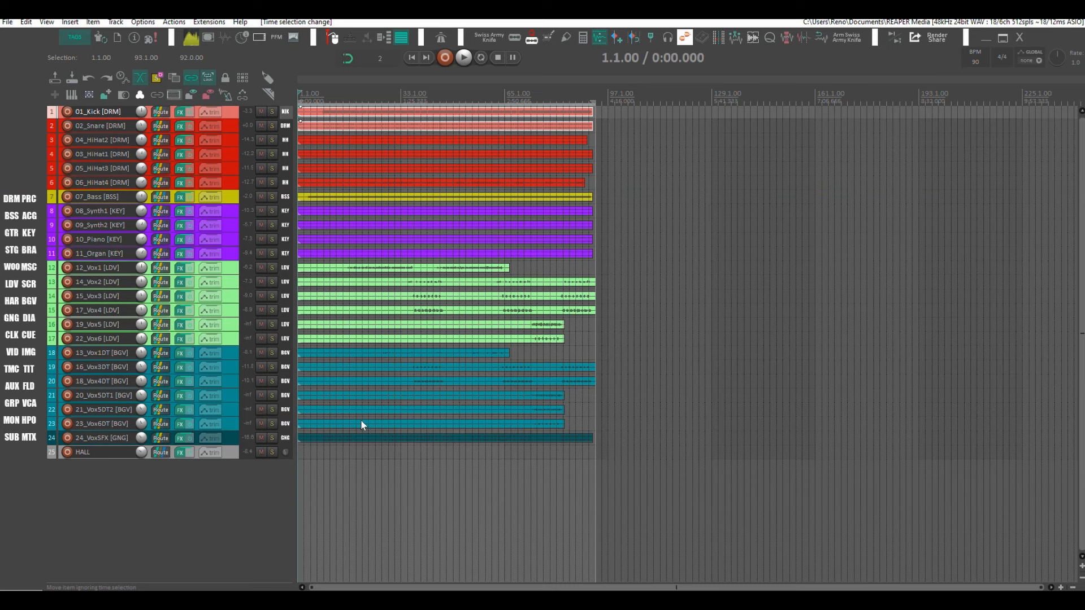